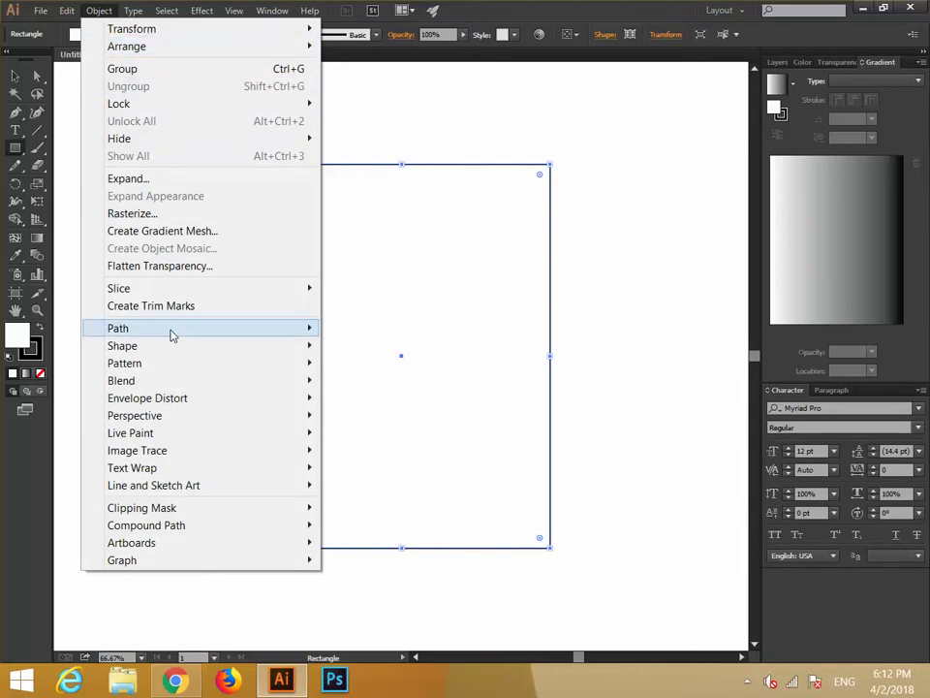
Step: Offset the page rectangle's path by -0.2 in with preview on, and convert the inner copy into guides
mouse_move(172, 330)
left_click(405, 391)
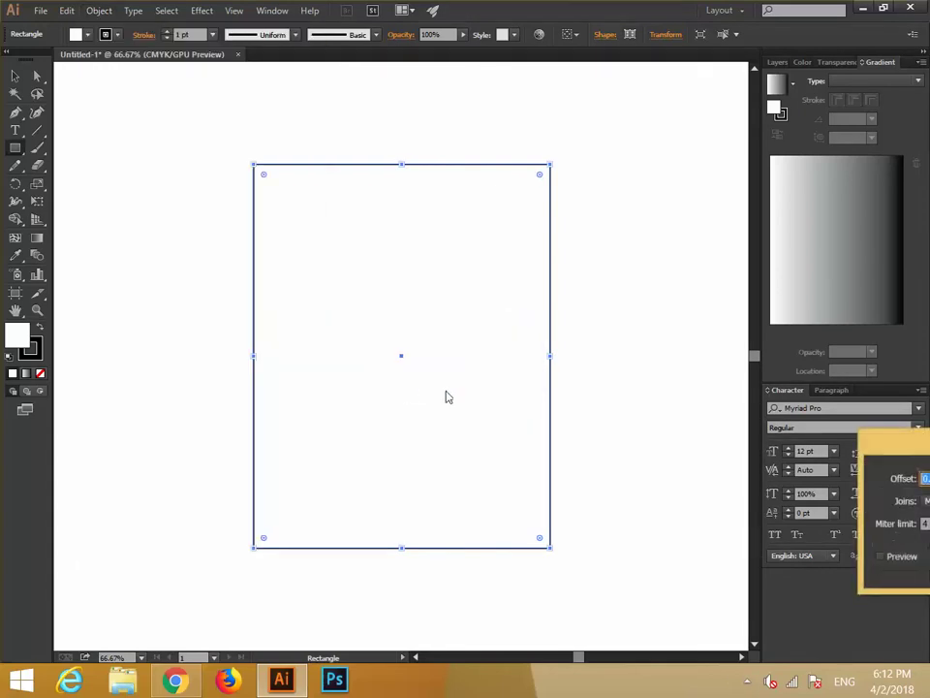
left_click_drag(920, 455, 601, 296)
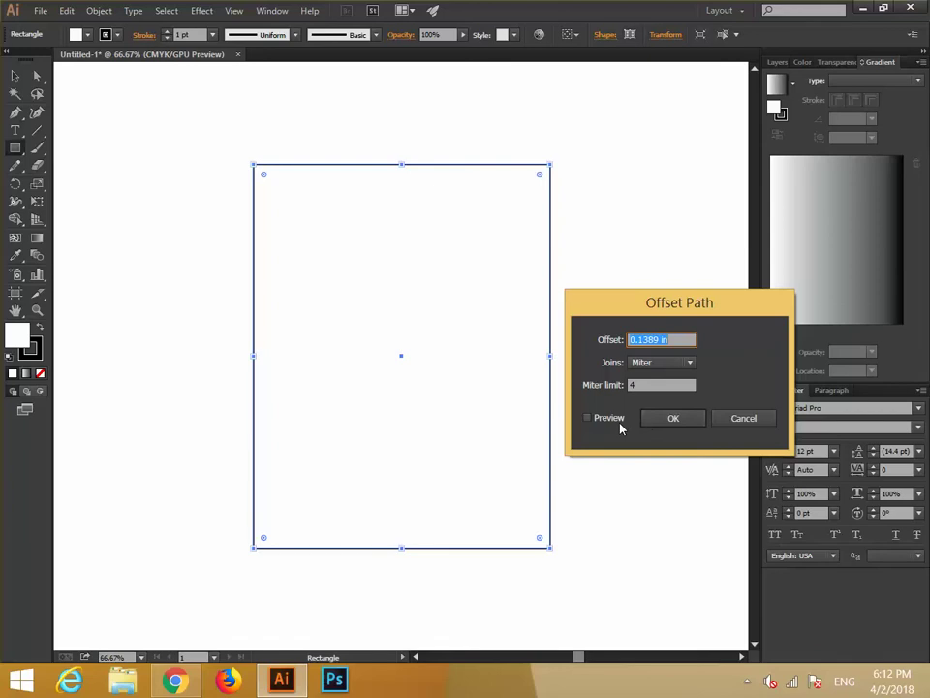
left_click(621, 427)
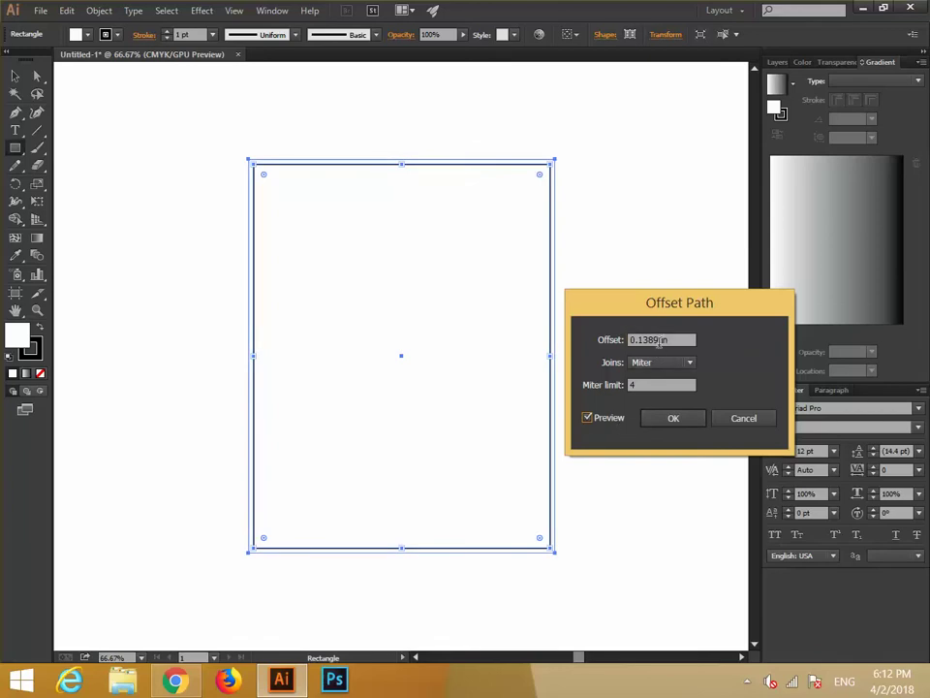
left_click_drag(661, 340, 638, 341)
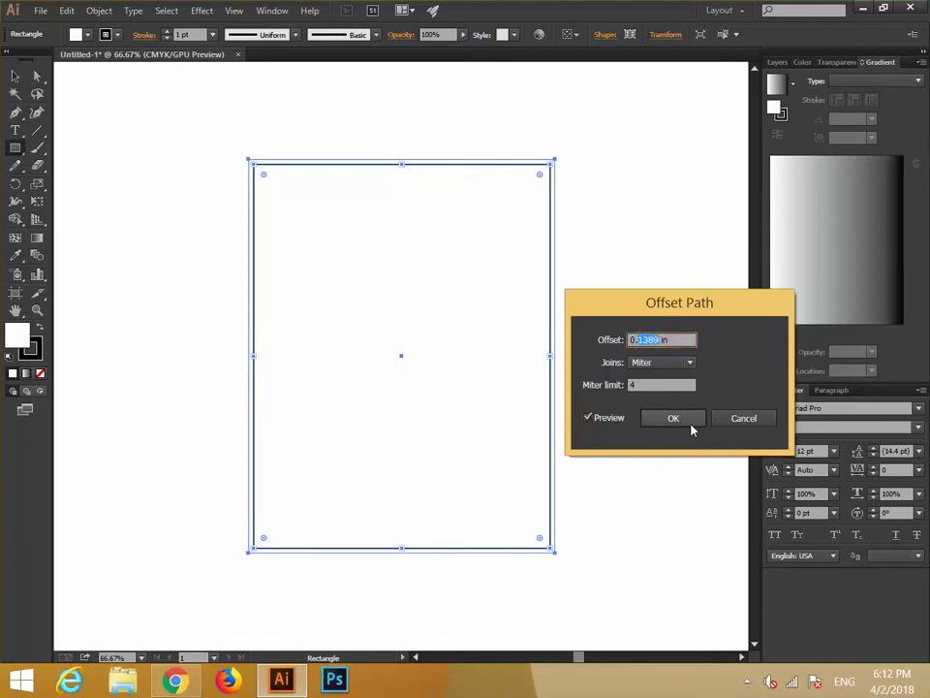
key("BackSpace")
type("2")
type("-")
left_click(613, 422)
left_click(613, 422)
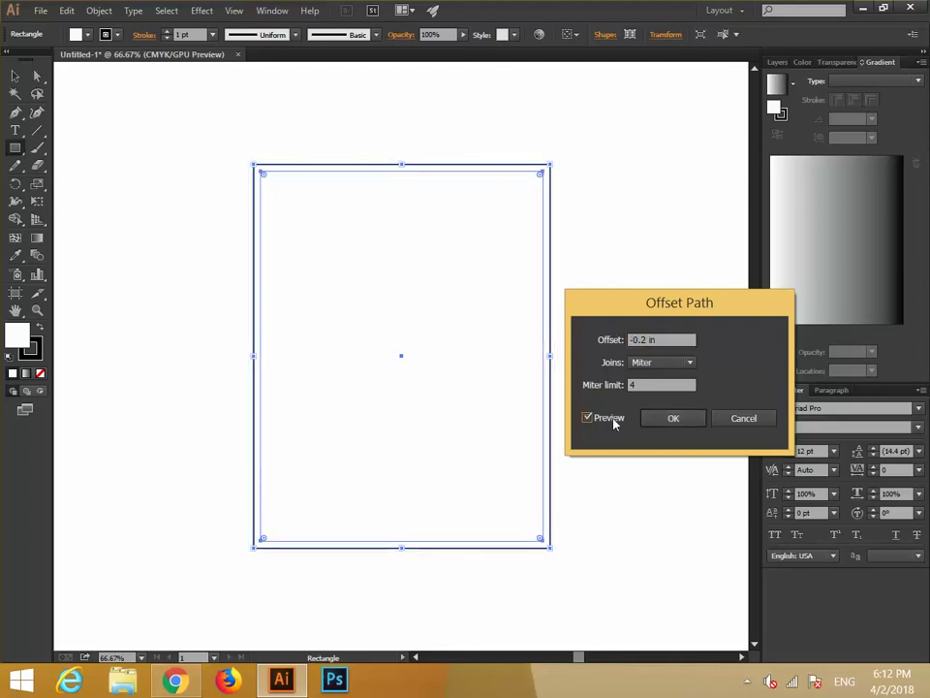
left_click(666, 419)
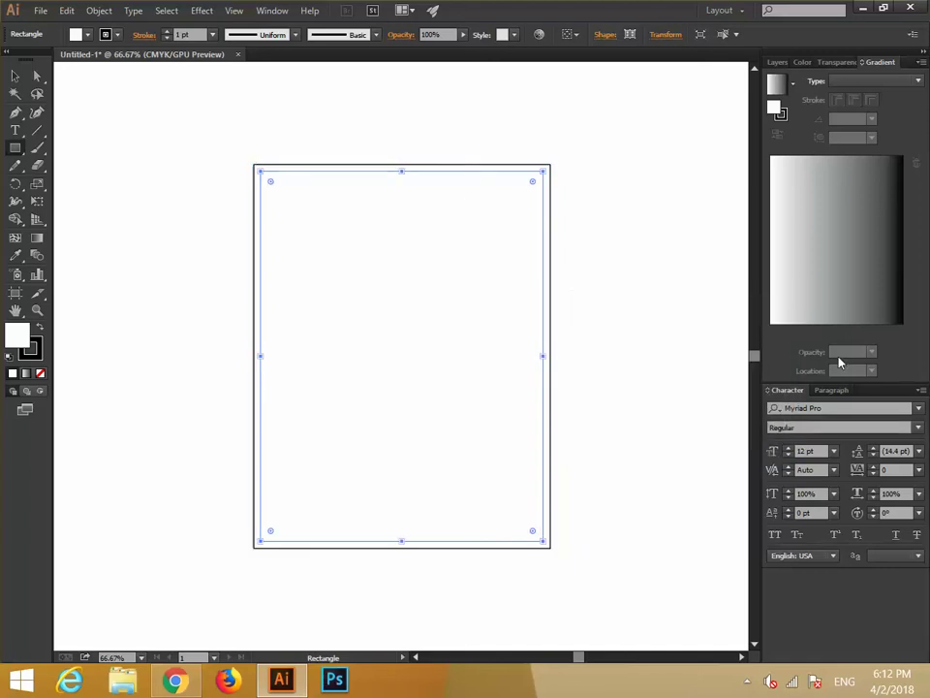
key("ctrl+shift+a")
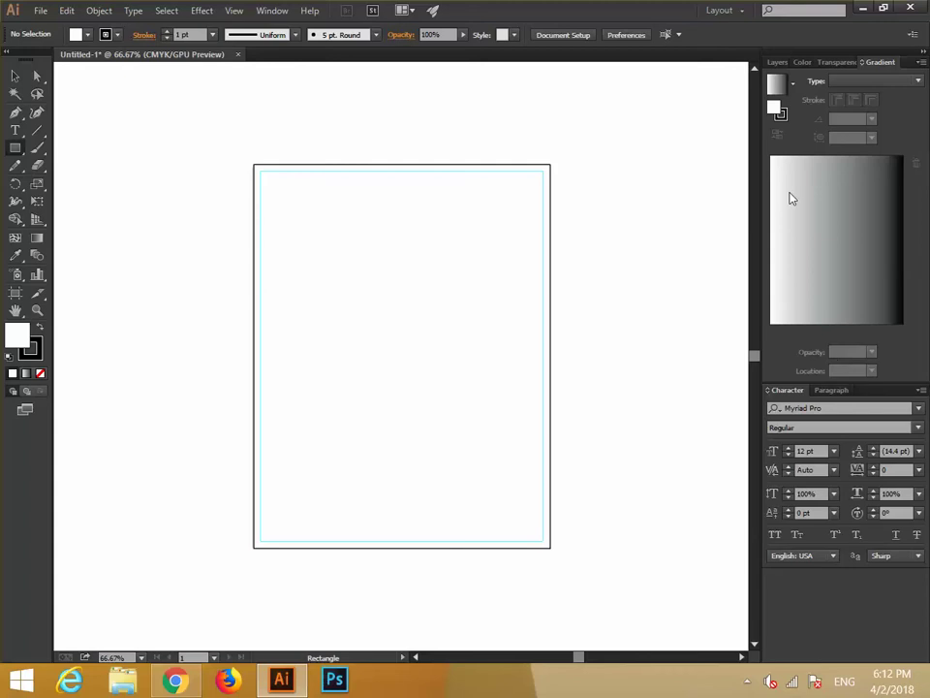
Step: Set the document bleed to 0.125 in on all four sides
left_click(14, 76)
left_click(282, 168)
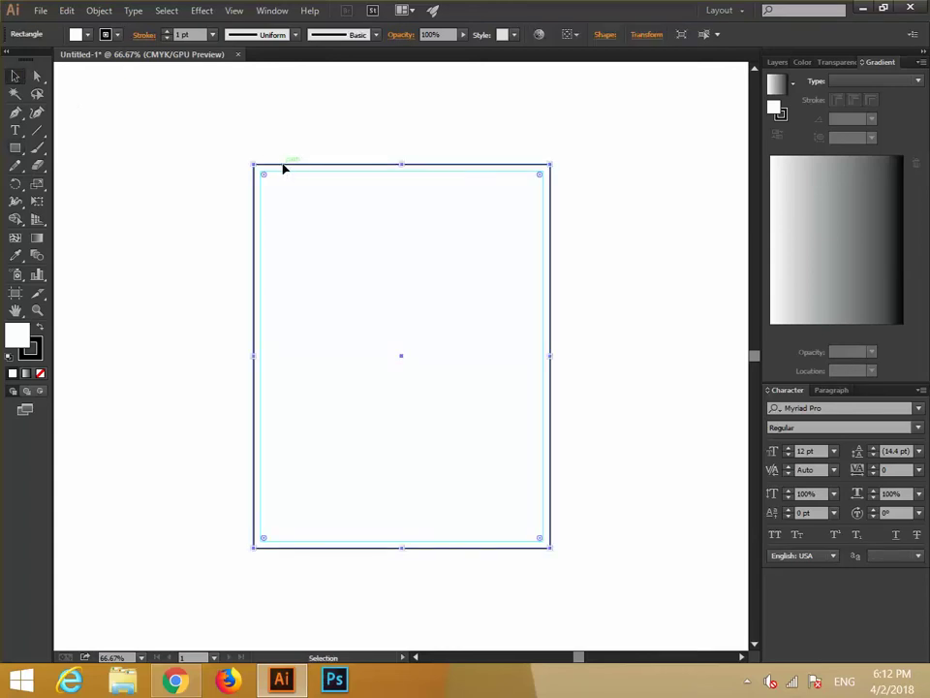
left_click(41, 10)
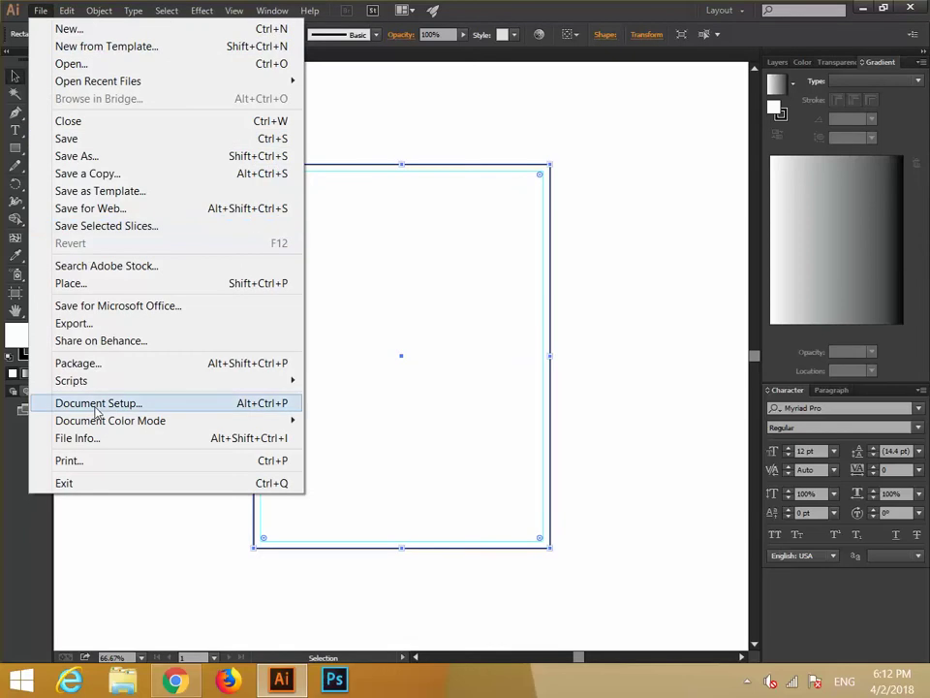
left_click(97, 403)
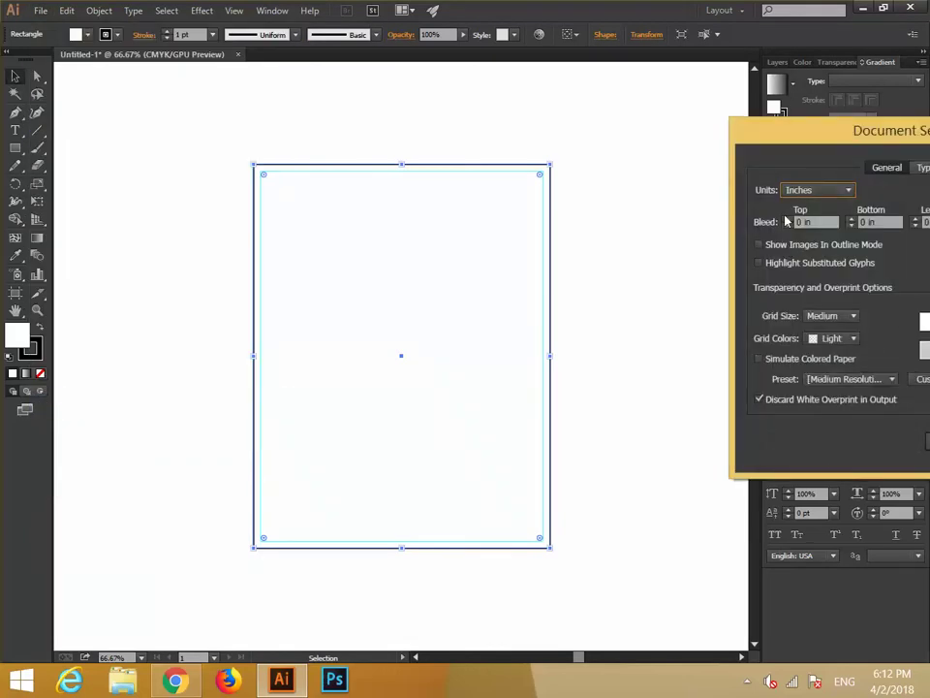
left_click(786, 219)
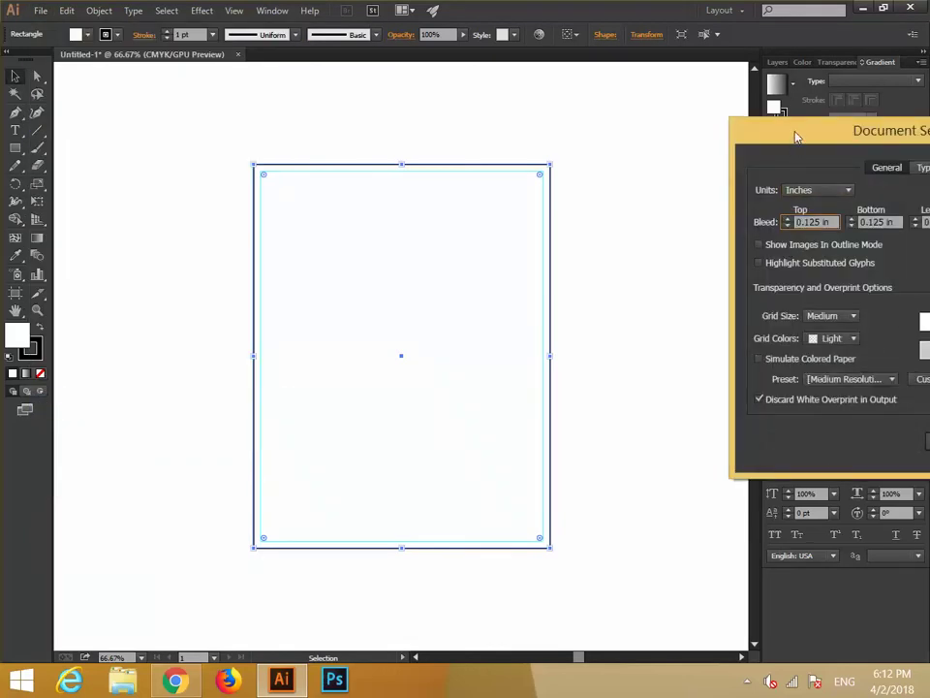
left_click_drag(795, 136, 502, 67)
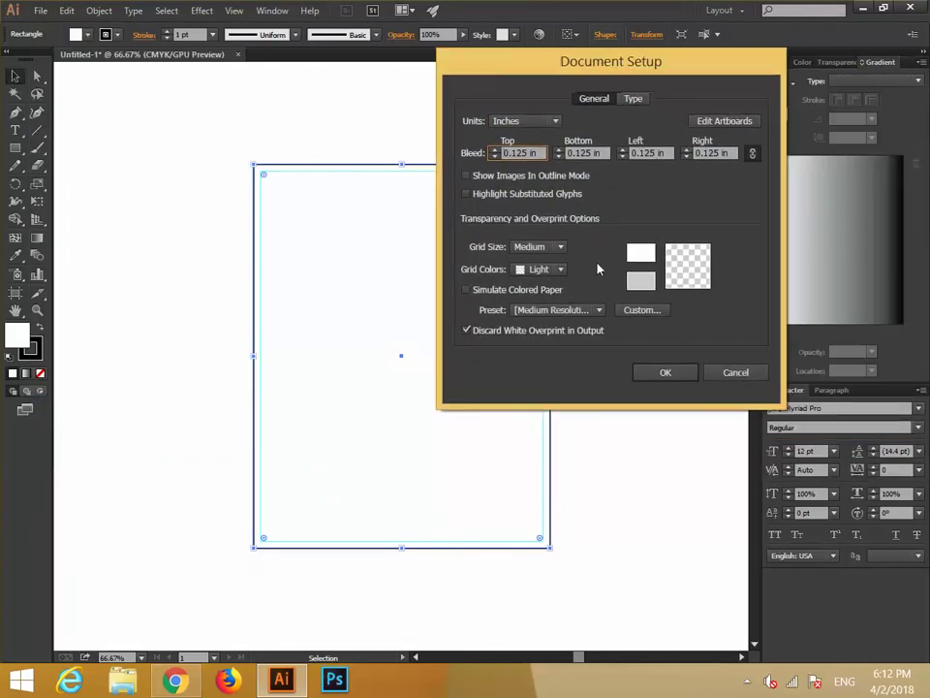
left_click(661, 375)
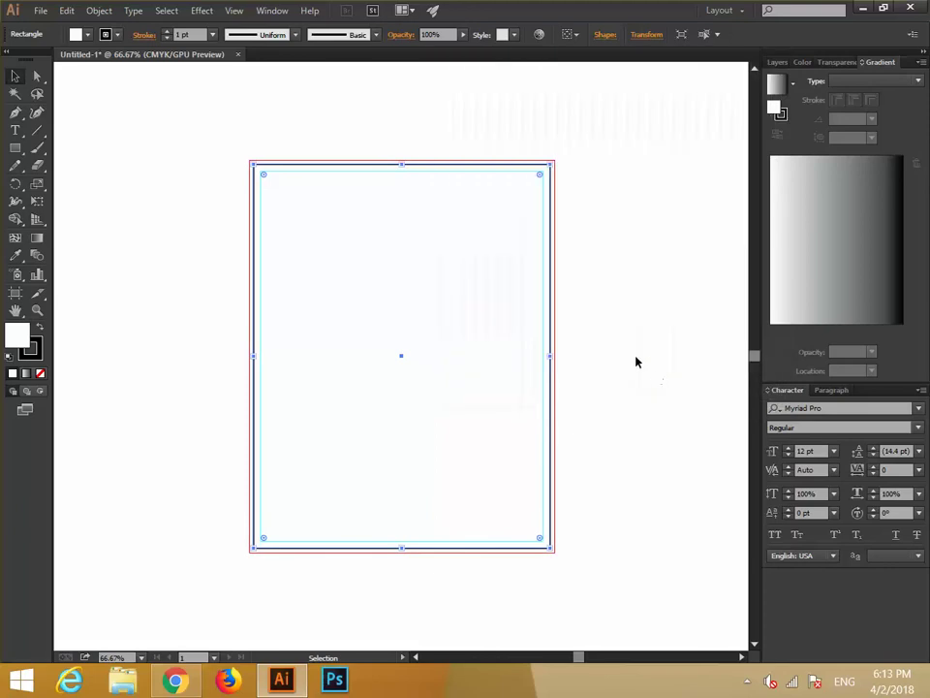
left_click(610, 308)
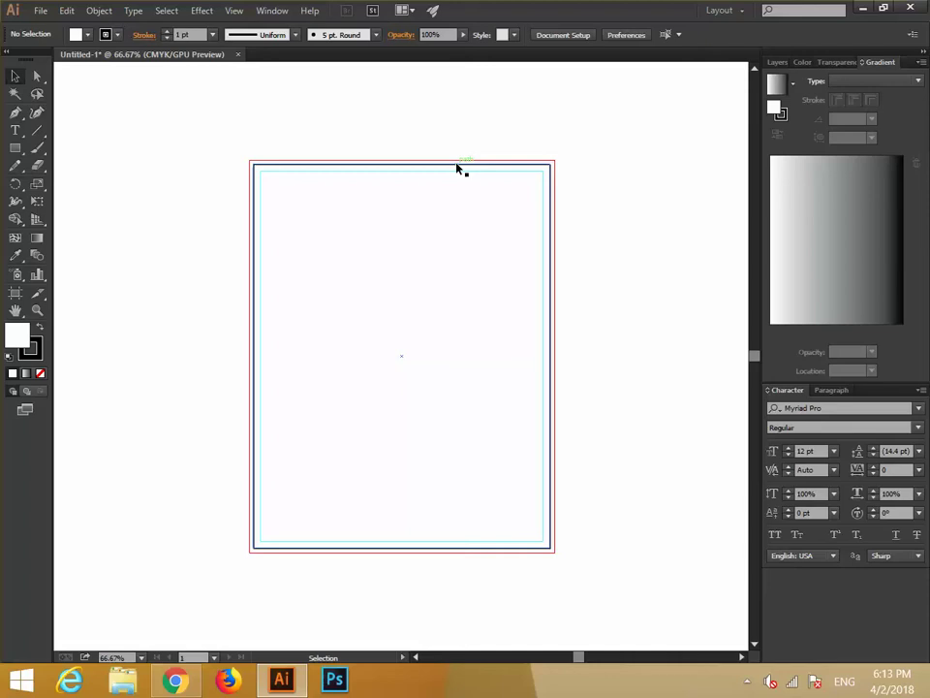
Step: Review the bleed values in the document setup without changing them
left_click(39, 11)
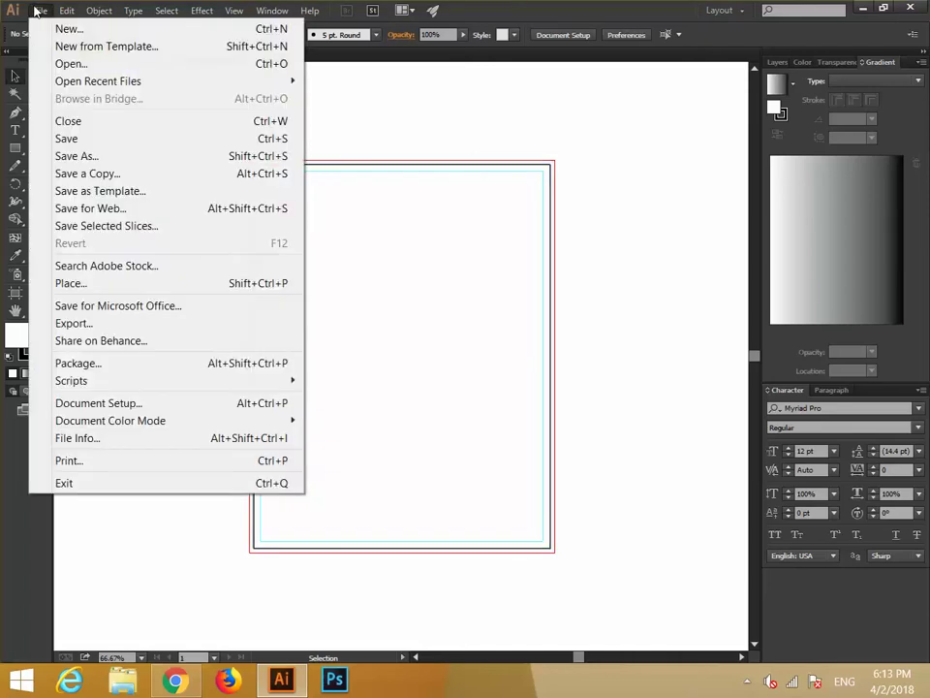
left_click(97, 403)
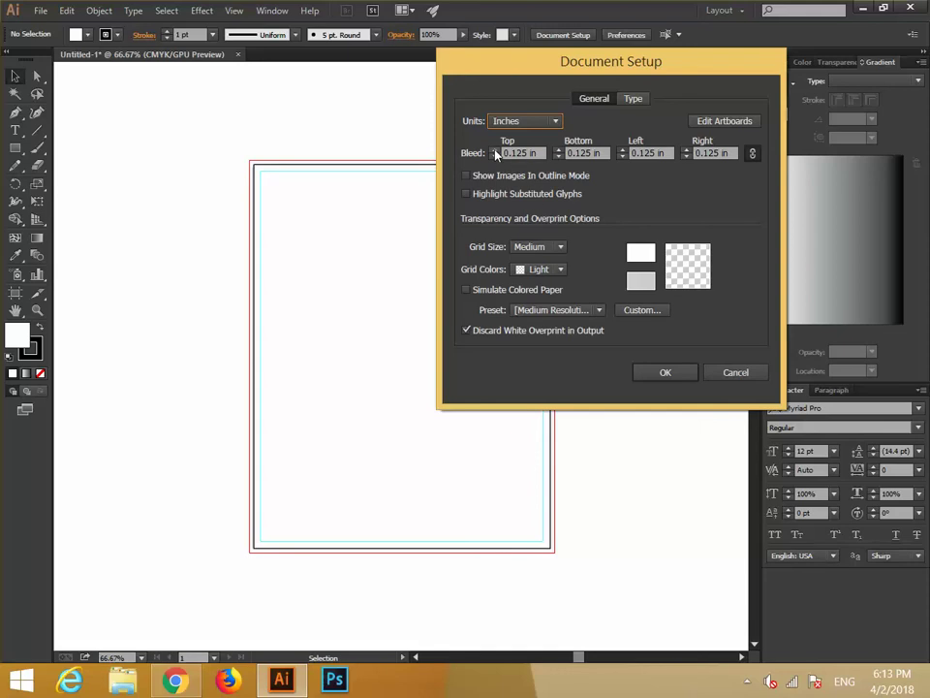
left_click(735, 372)
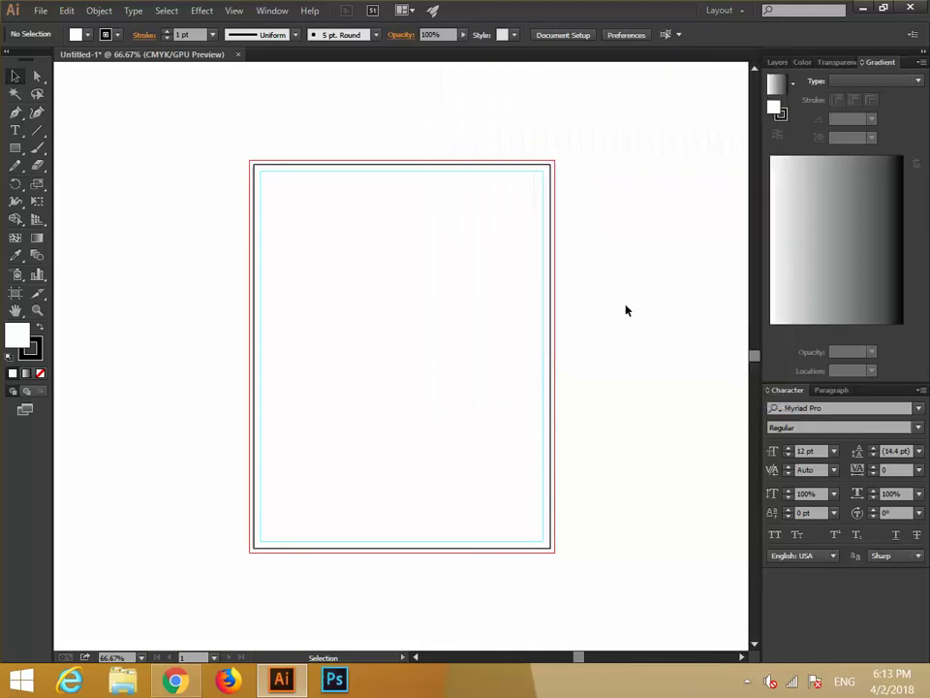
left_click(343, 171)
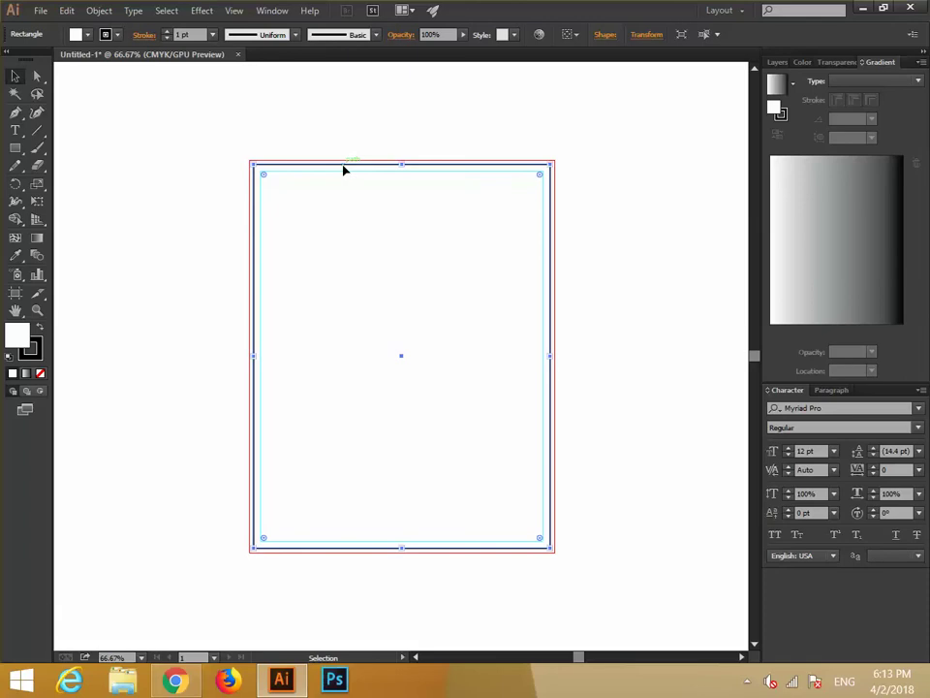
right_click(600, 253)
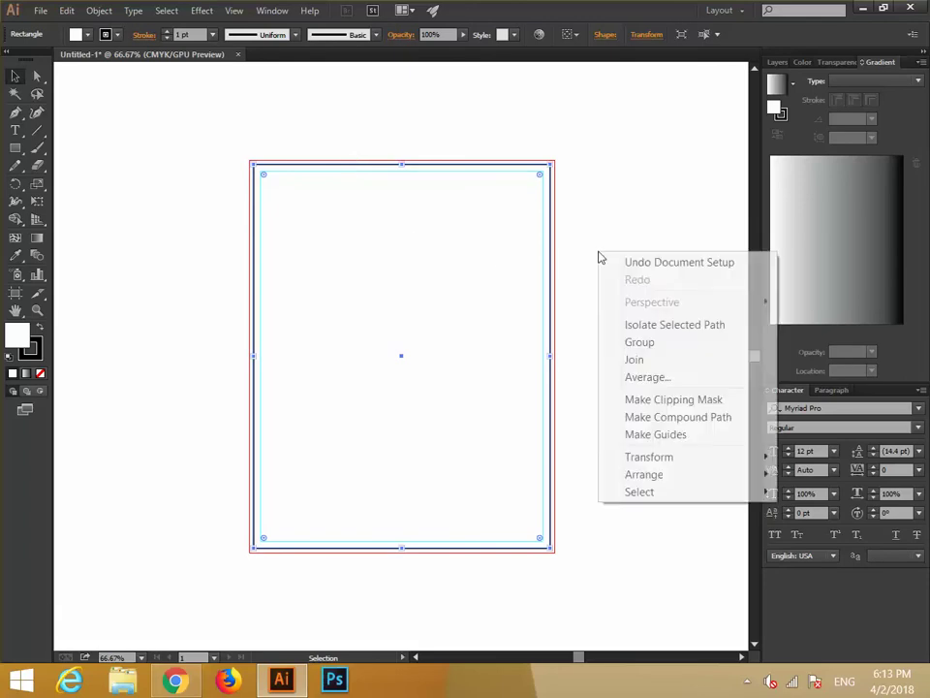
left_click(588, 184)
right_click(503, 249)
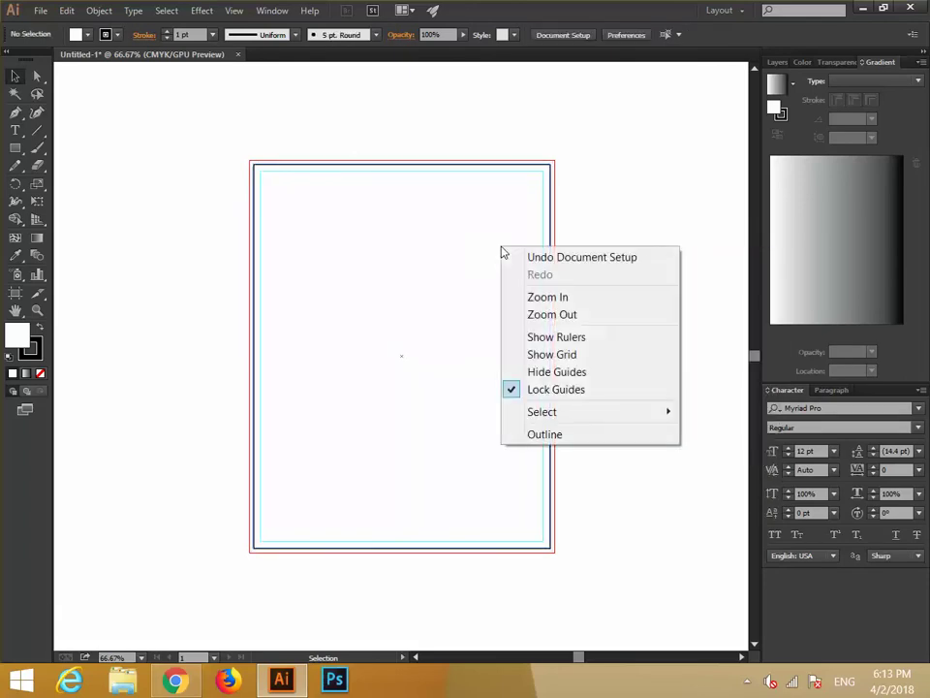
left_click(612, 171)
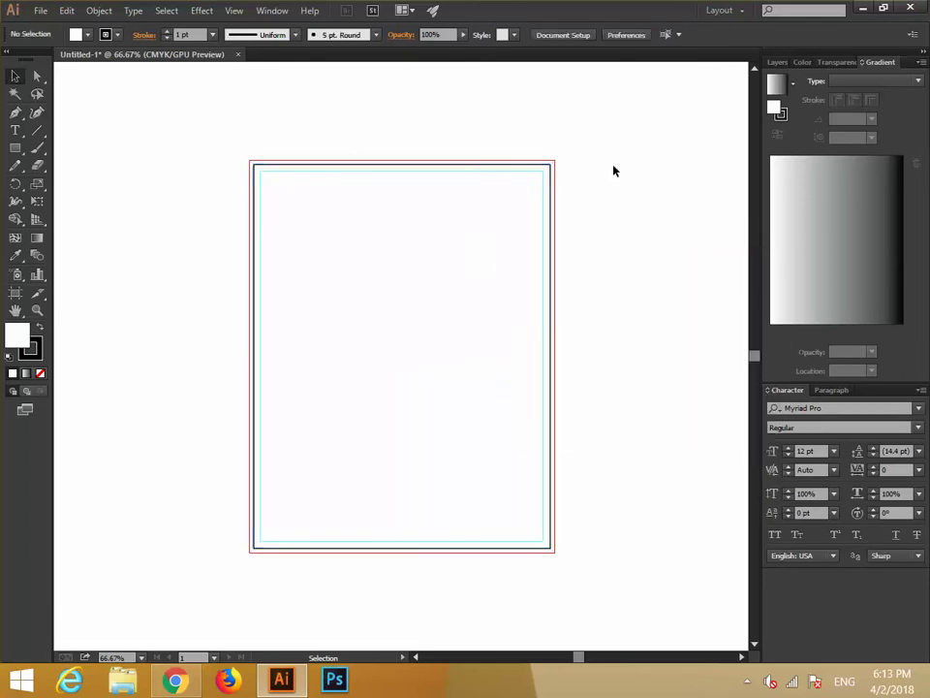
left_click(393, 168)
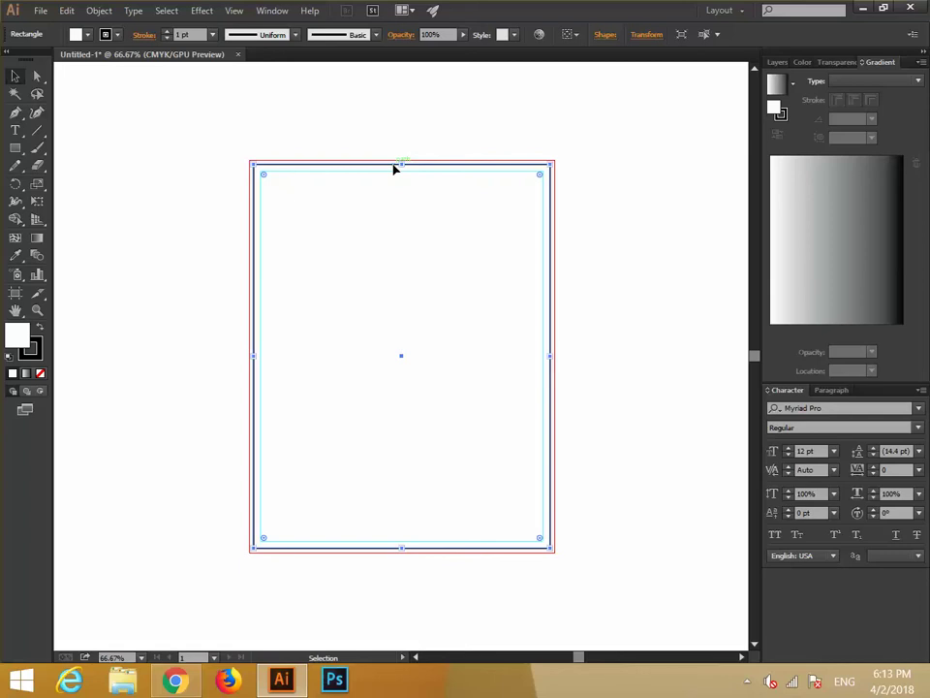
left_click(607, 263)
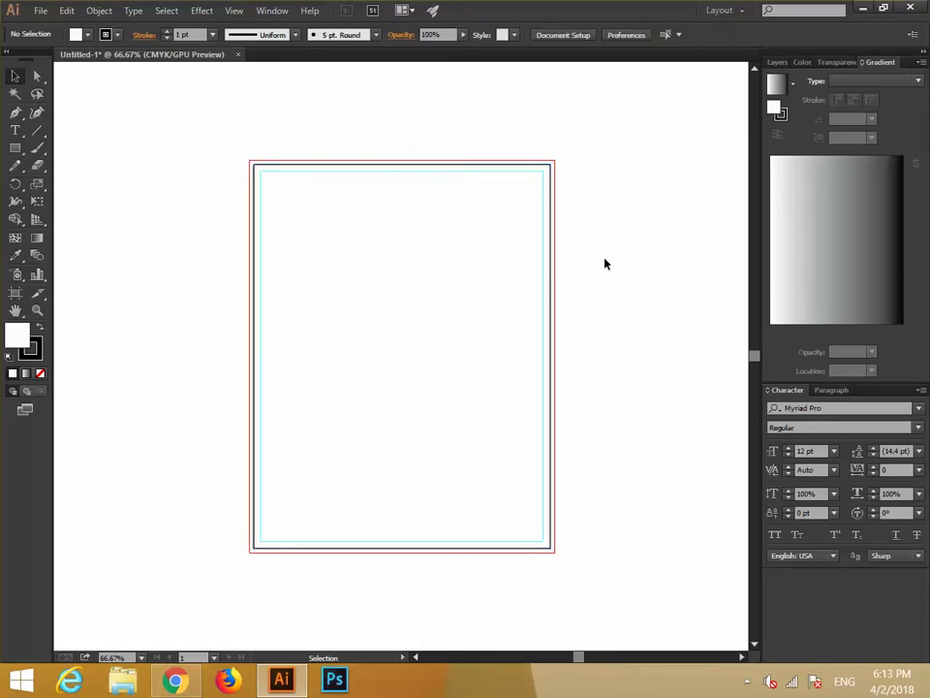
Step: Shorten a copy of the page rectangle to about 4.6 in high, and slant its lower edge by raising the lower-right corner to mid-height
left_click(449, 170)
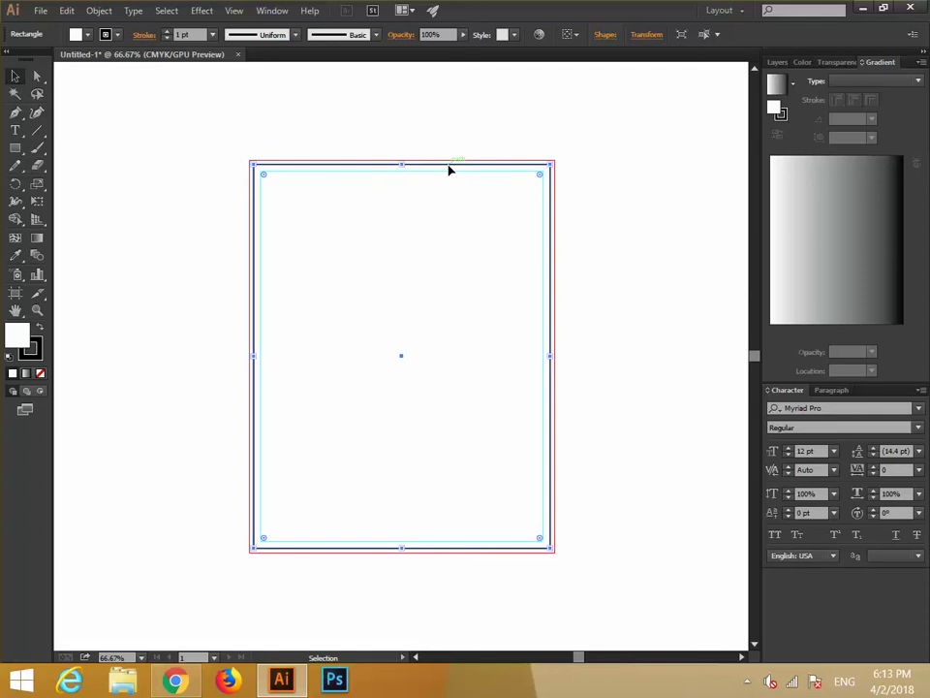
left_click_drag(404, 548, 410, 324)
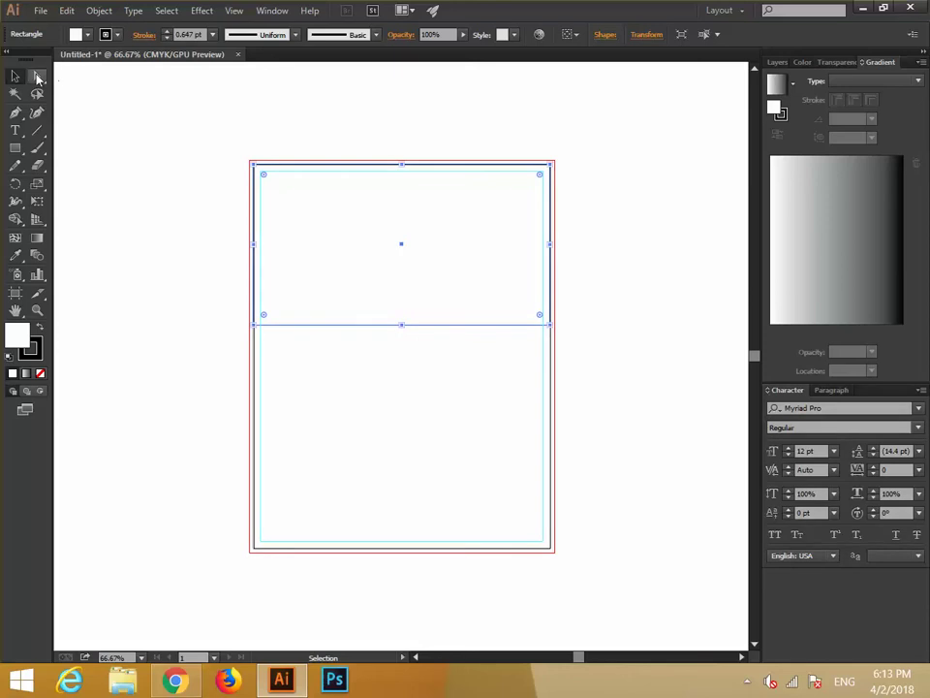
left_click(37, 75)
left_click(156, 166)
left_click_drag(552, 325, 550, 247)
left_click(598, 283)
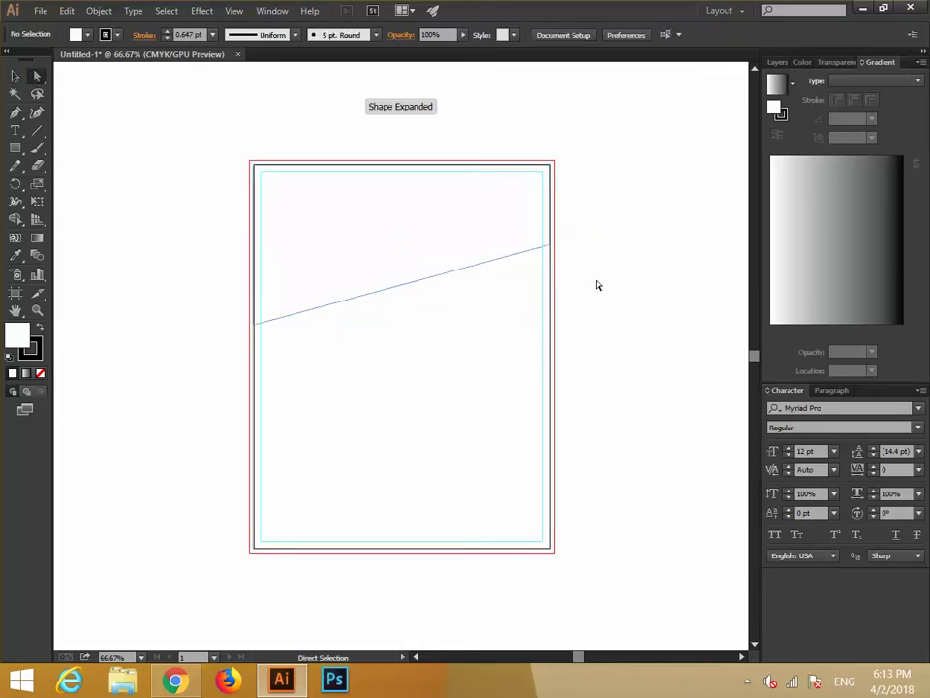
Step: Remove the slanted shape's stroke and fill it with green, about C 54.51, M 6.27, Y 100, K 0
left_click(423, 283)
left_click(14, 76)
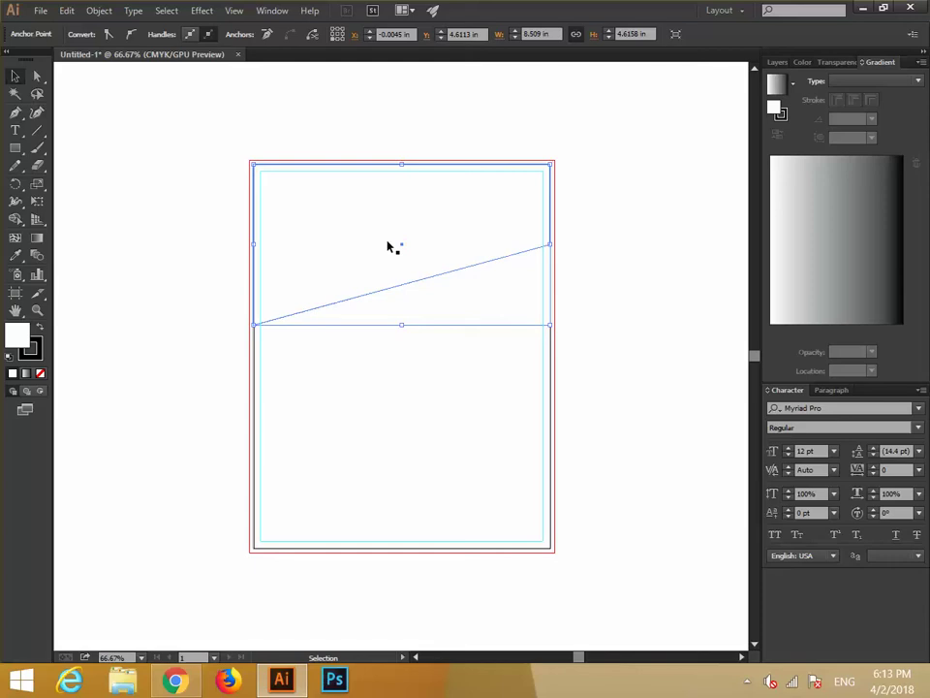
left_click(32, 348)
left_click(40, 373)
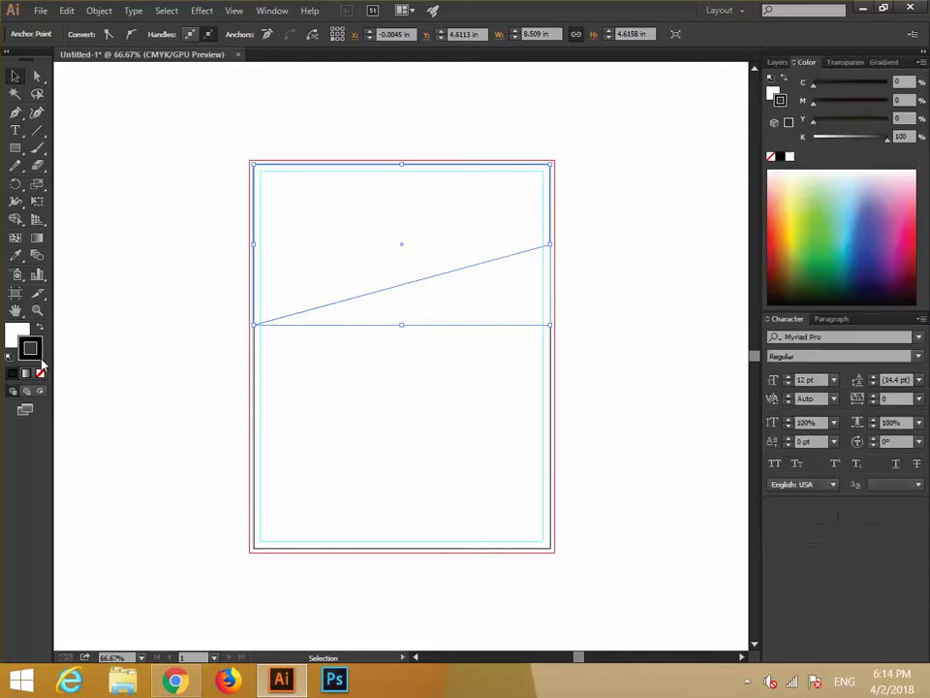
left_click(18, 335)
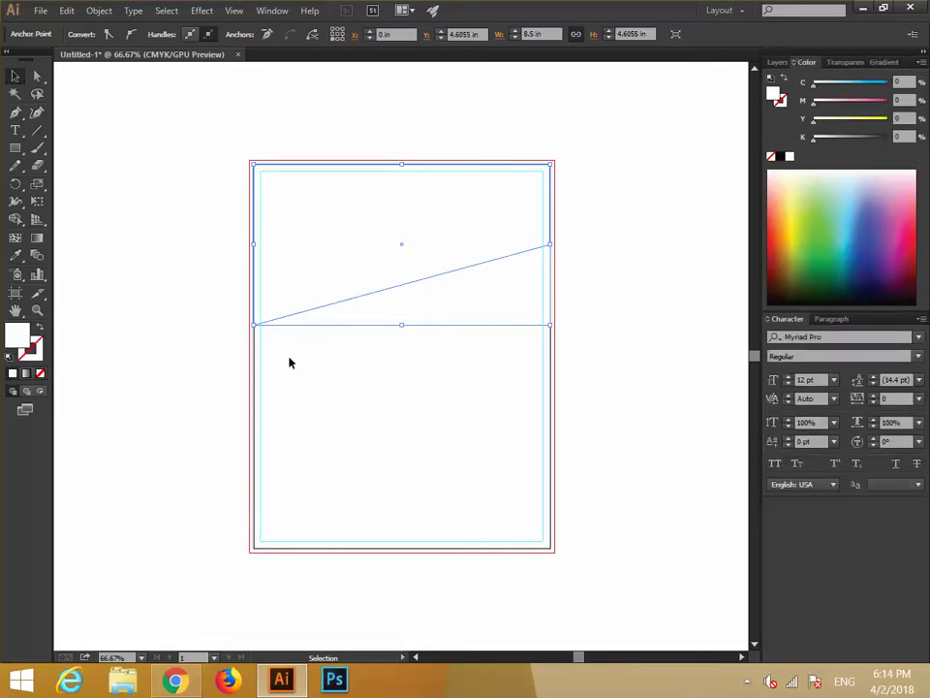
left_click(804, 249)
left_click(147, 258)
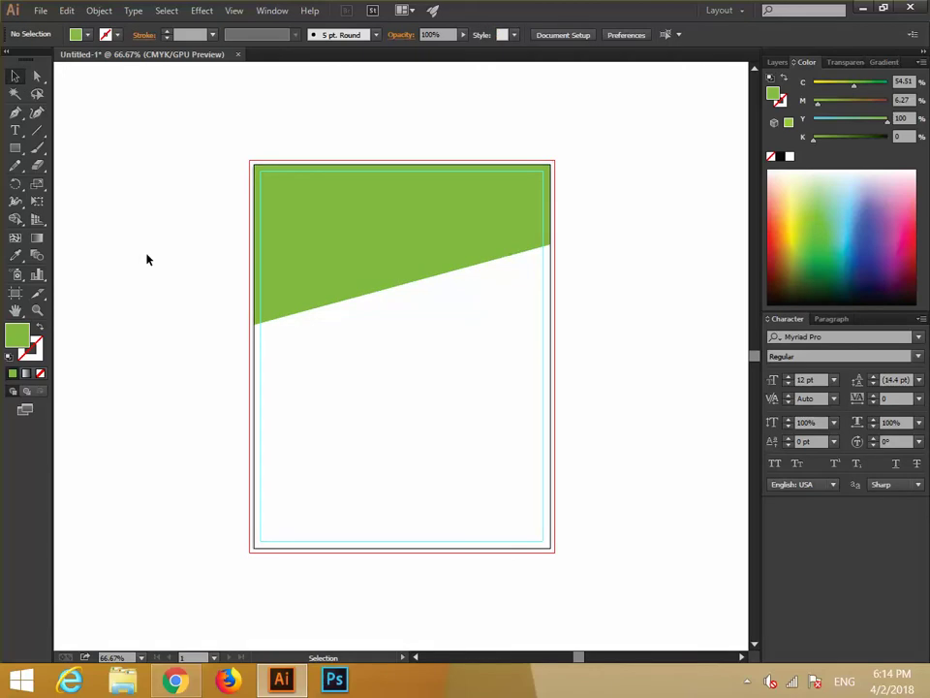
Step: Draw a triangle along the green shape's slanted edge with the Pen tool, reaching about 0.76 in down the page's right edge
key("ctrl+plus")
key("ctrl+plus")
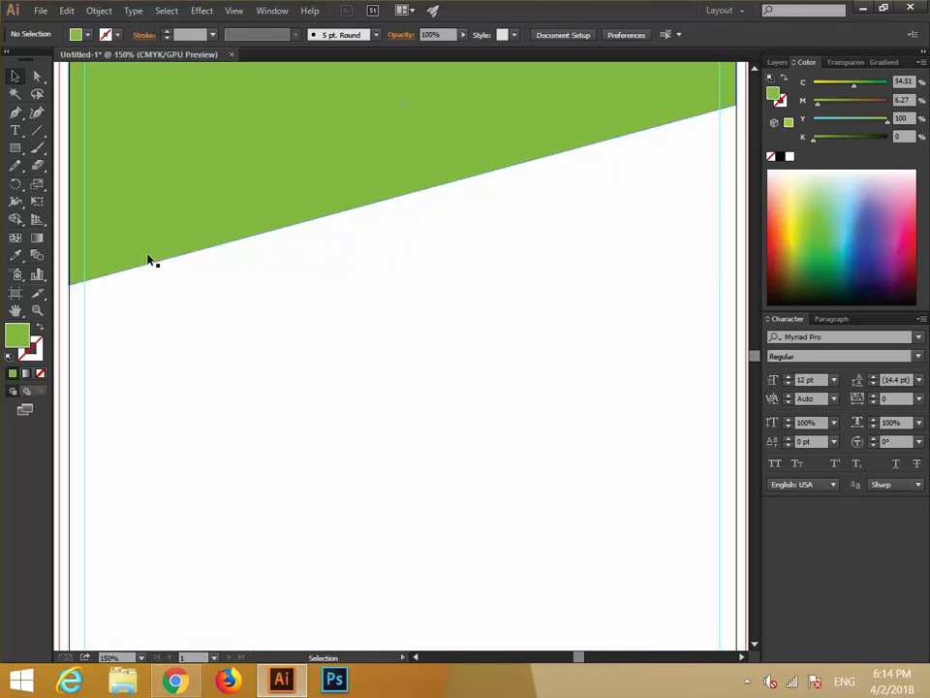
scroll(572, 146, "up", 2)
left_click(355, 219)
key("a")
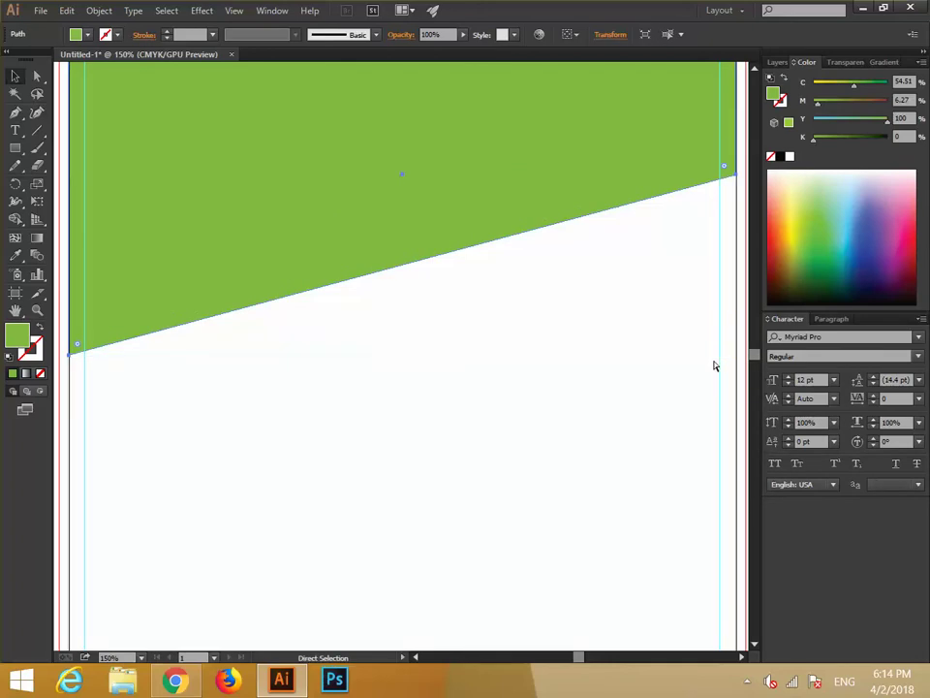
left_click(714, 365)
key("v")
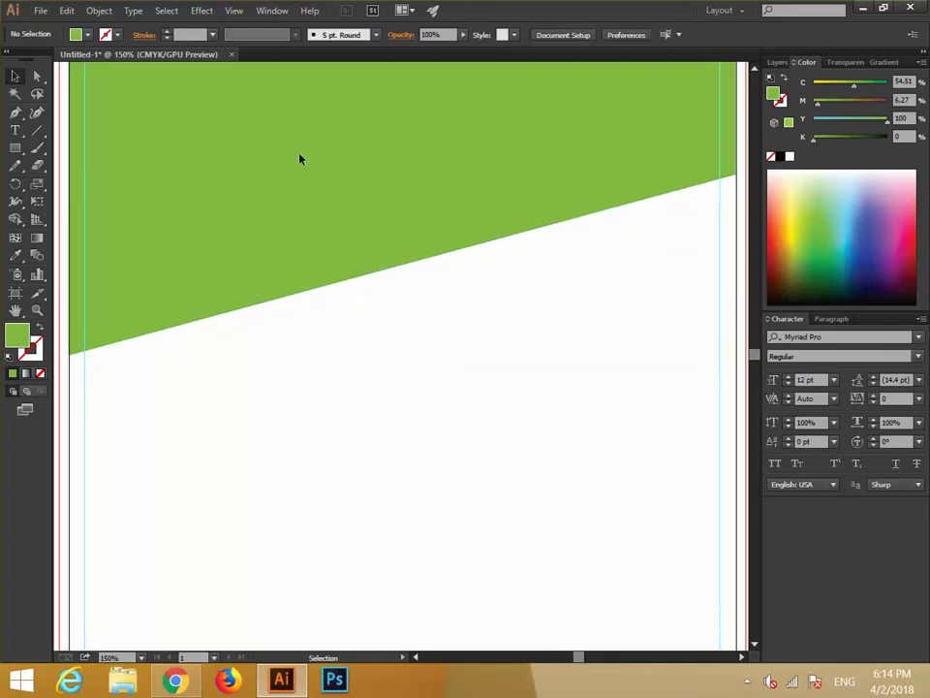
left_click(15, 112)
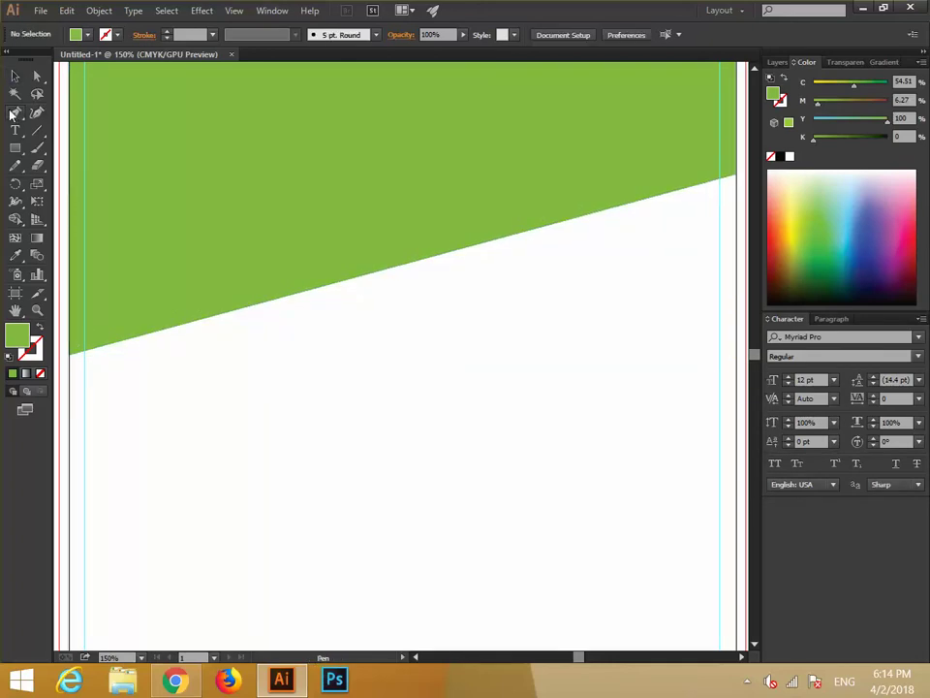
left_click(71, 360)
scroll(249, 361, "right", 3)
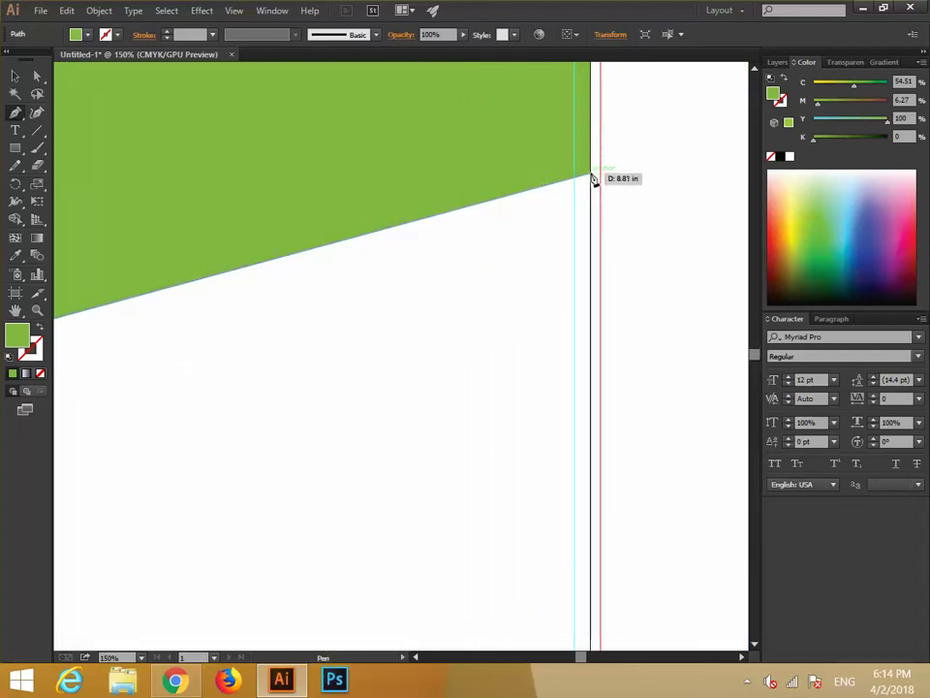
left_click(589, 175)
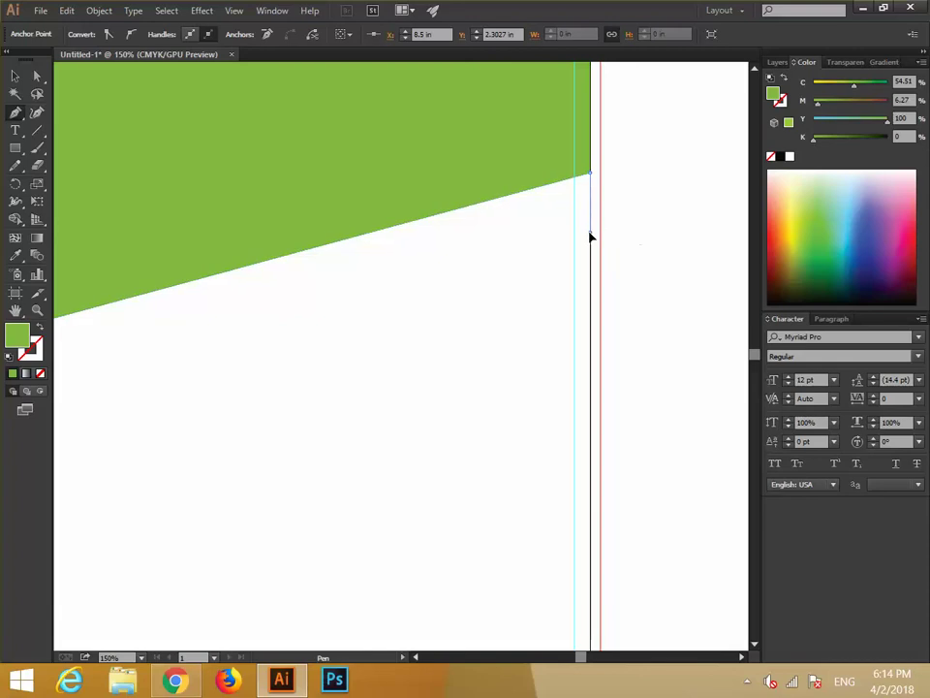
left_click_drag(589, 234, 612, 272)
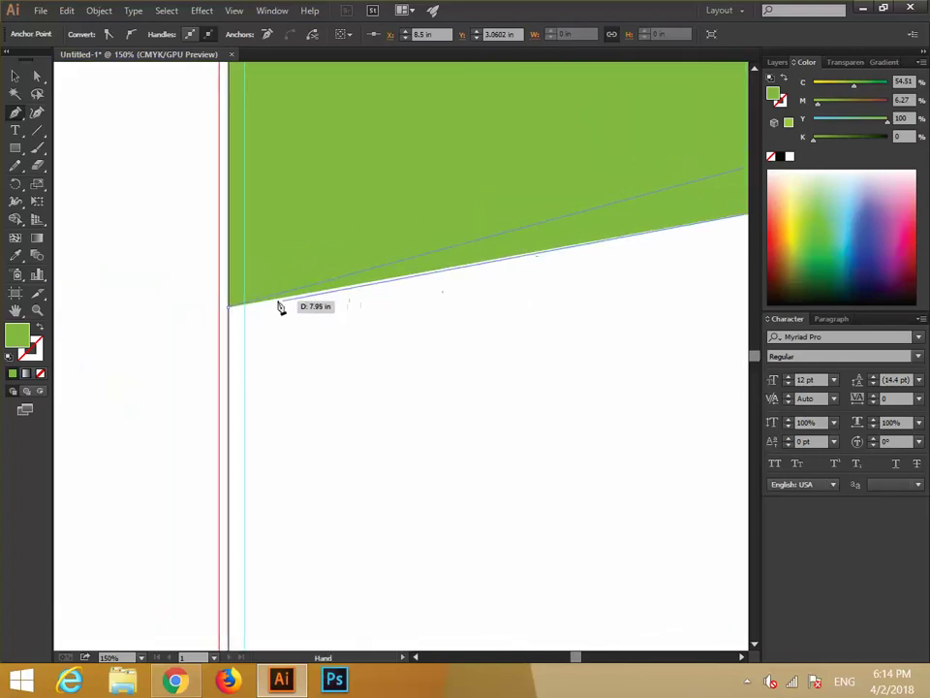
left_click(231, 313)
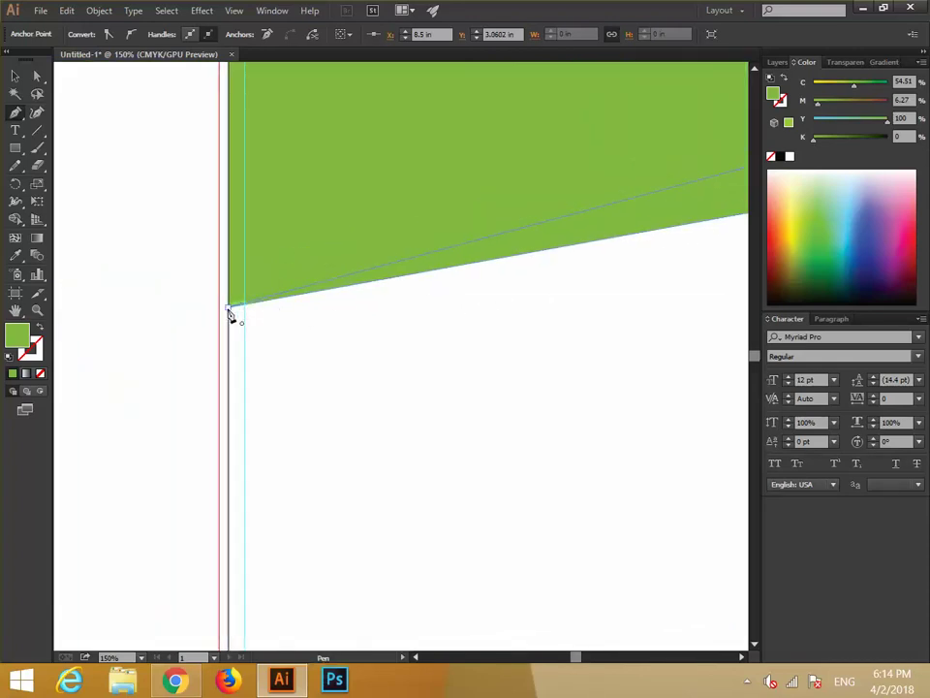
left_click(16, 75)
Step: Duplicate the triangle straight down so the copy's upper-right corner meets the original's lower-right corner
scroll(382, 296, "up", 2)
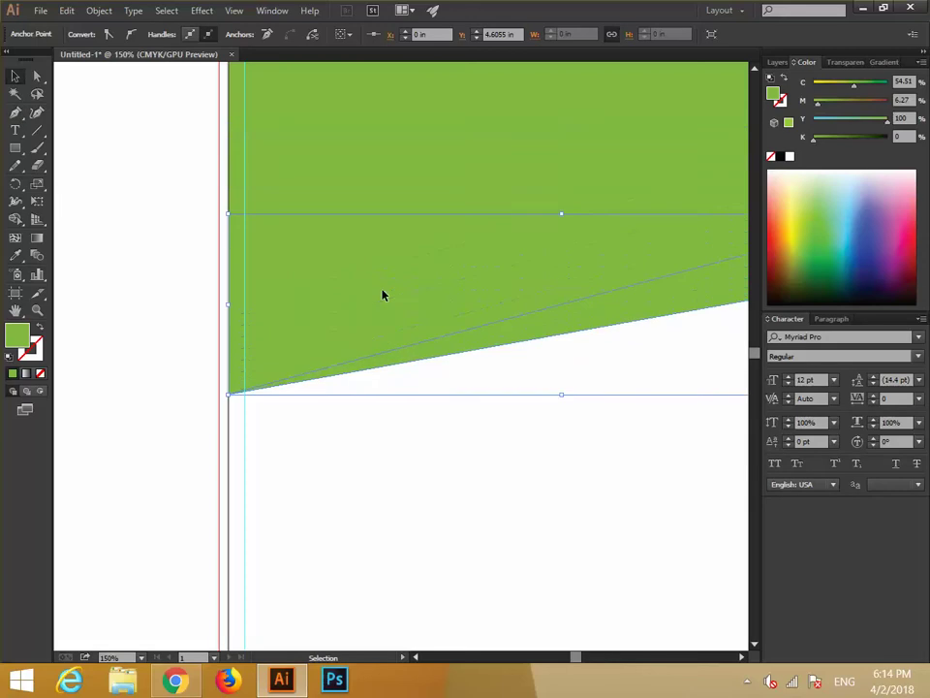
left_click_drag(446, 405, 207, 316)
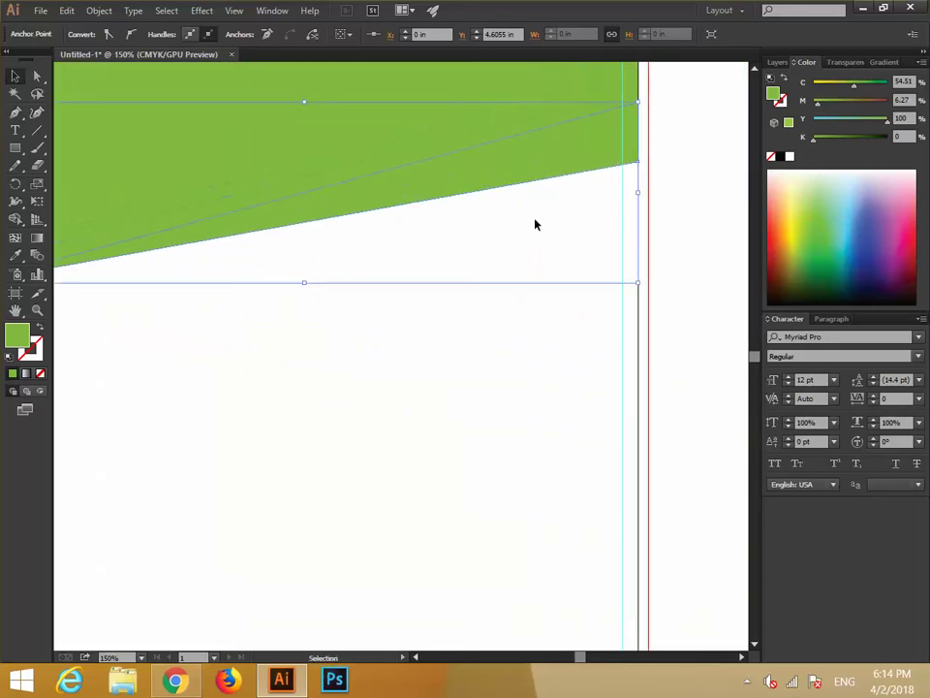
left_click(694, 234)
left_click(577, 162)
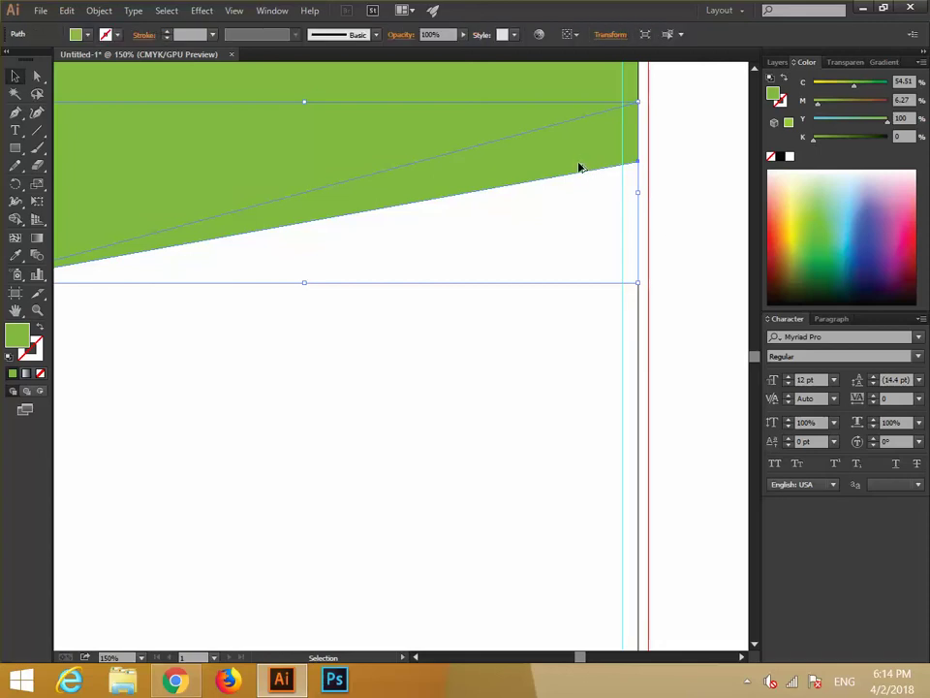
left_click_drag(578, 161, 577, 221)
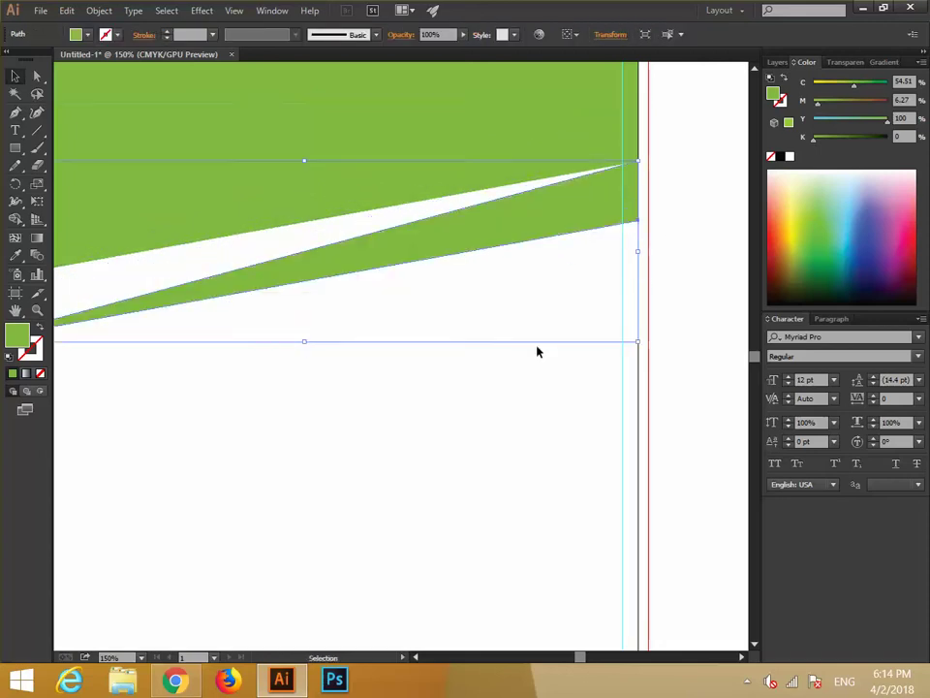
Step: Move the left anchor point of the triangle copy up to the green shape's lower-left corner
left_click_drag(363, 430, 446, 374)
key("v")
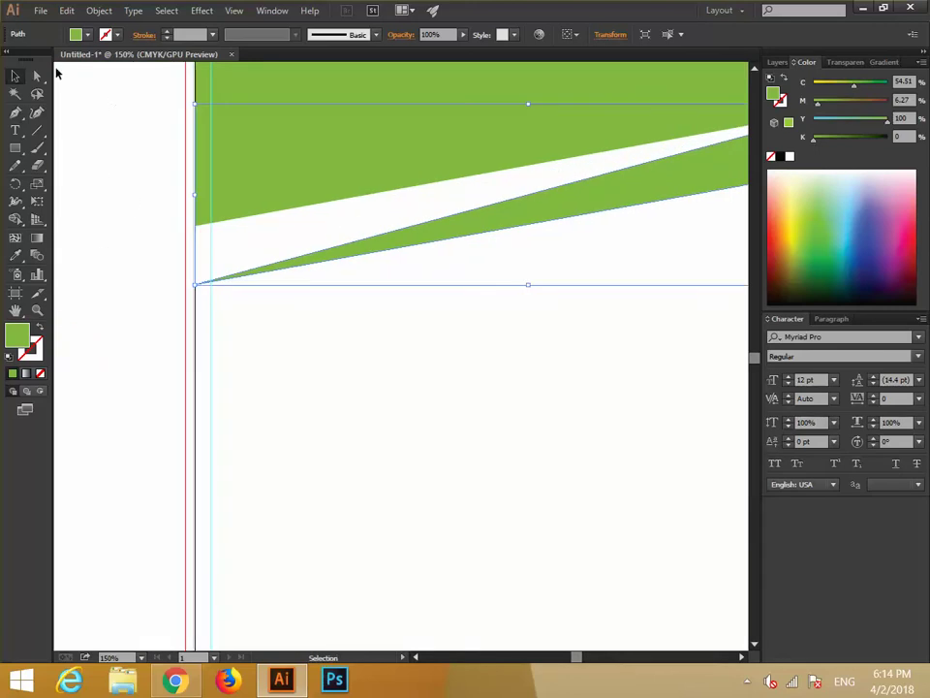
key("a")
left_click(215, 303)
left_click_drag(200, 282, 197, 225)
left_click(462, 387)
scroll(347, 405, "right", 10)
scroll(322, 529, "up", 3)
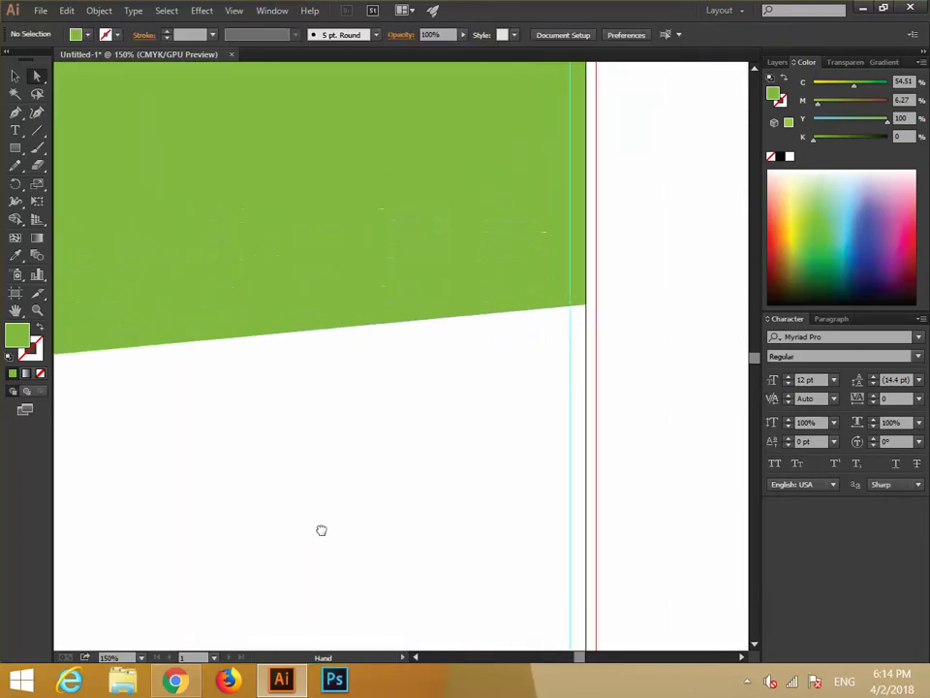
Step: Fill the upper triangle with pink, about C 0, M 83.53, Y 6.27, K 0
left_click_drag(646, 176, 351, 502)
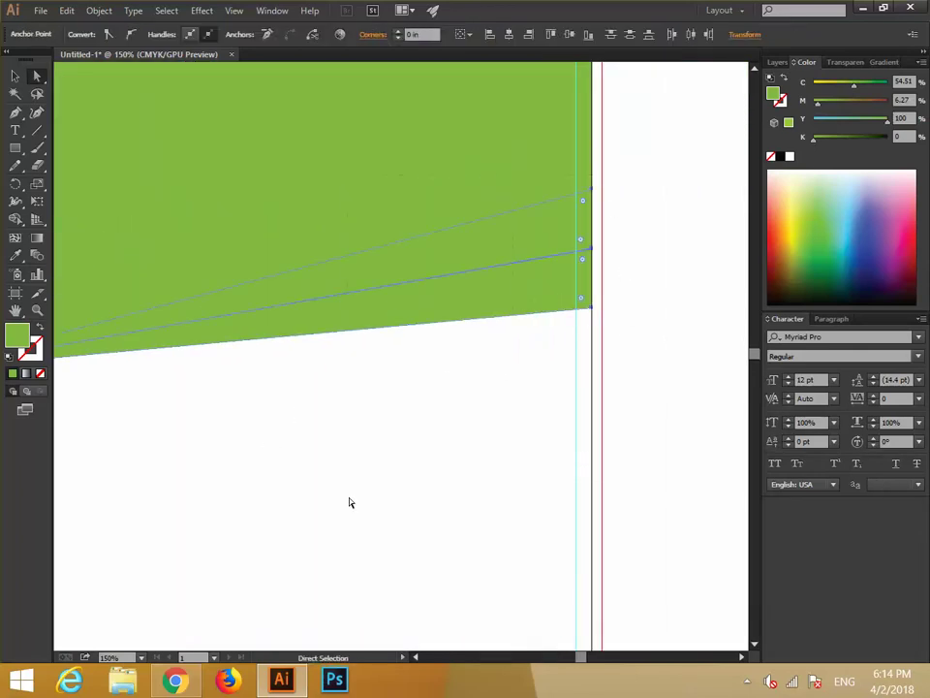
left_click(14, 76)
left_click(688, 326)
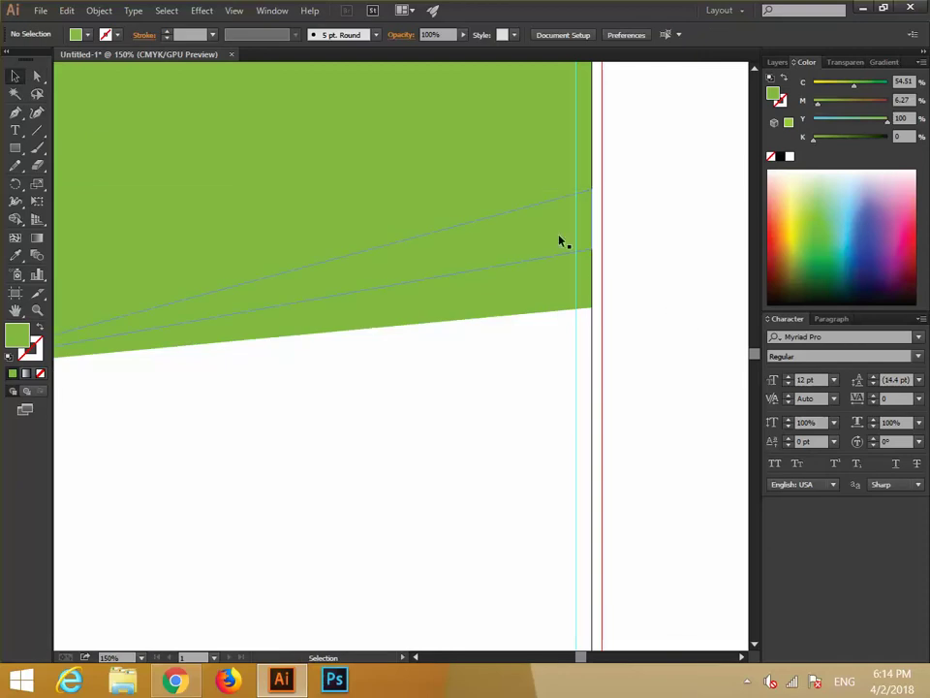
left_click(559, 240)
left_click(837, 182)
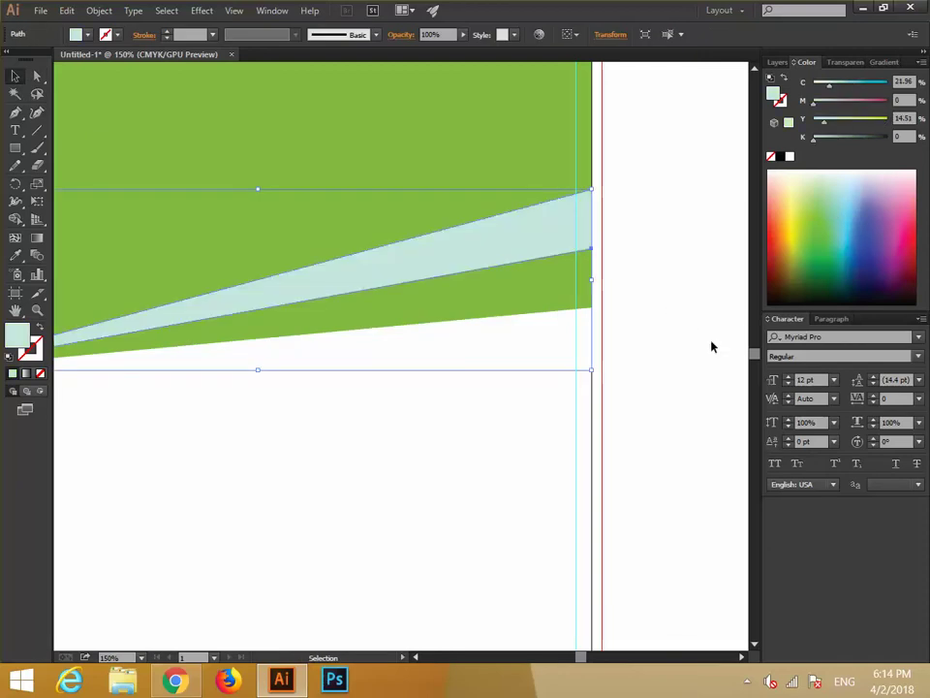
left_click(897, 222)
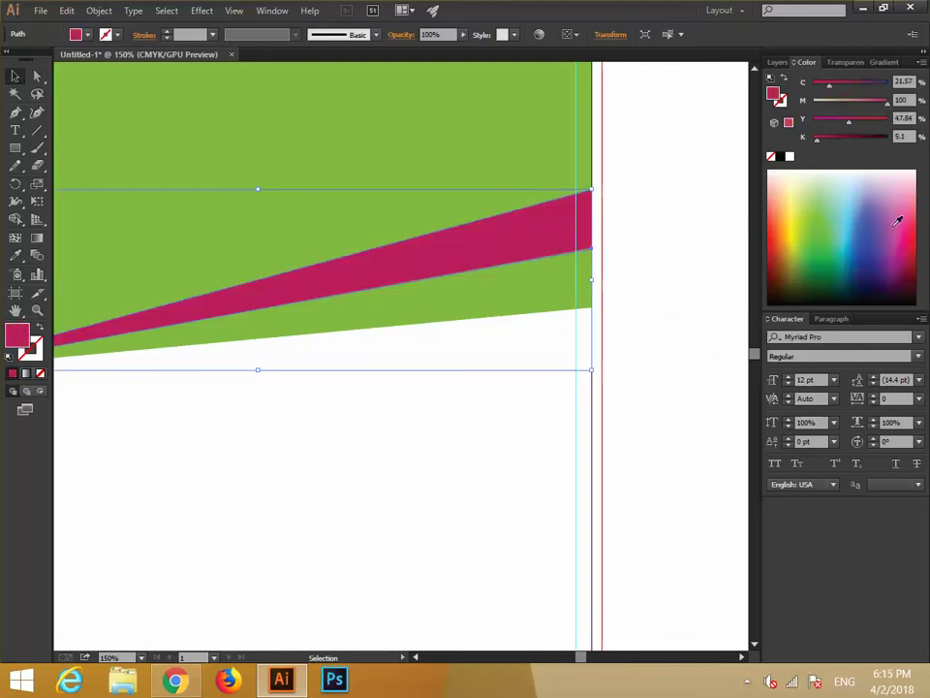
left_click(897, 219)
left_click(677, 293)
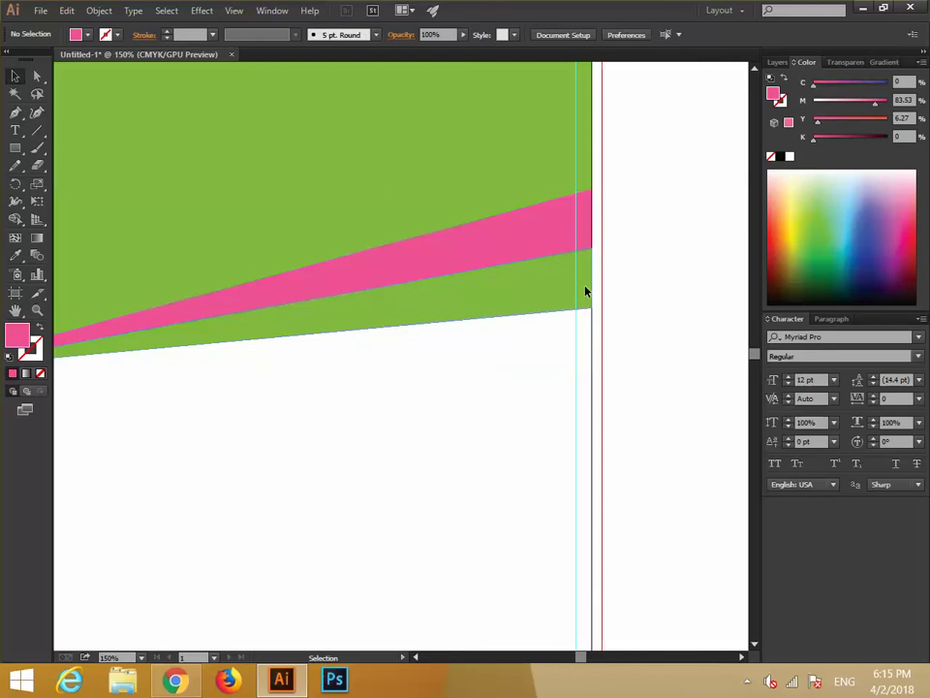
Step: Fill the lower triangle with light blue, about C 56.08, M 0, Y 0.78, K 0
left_click(585, 291)
left_click(852, 213)
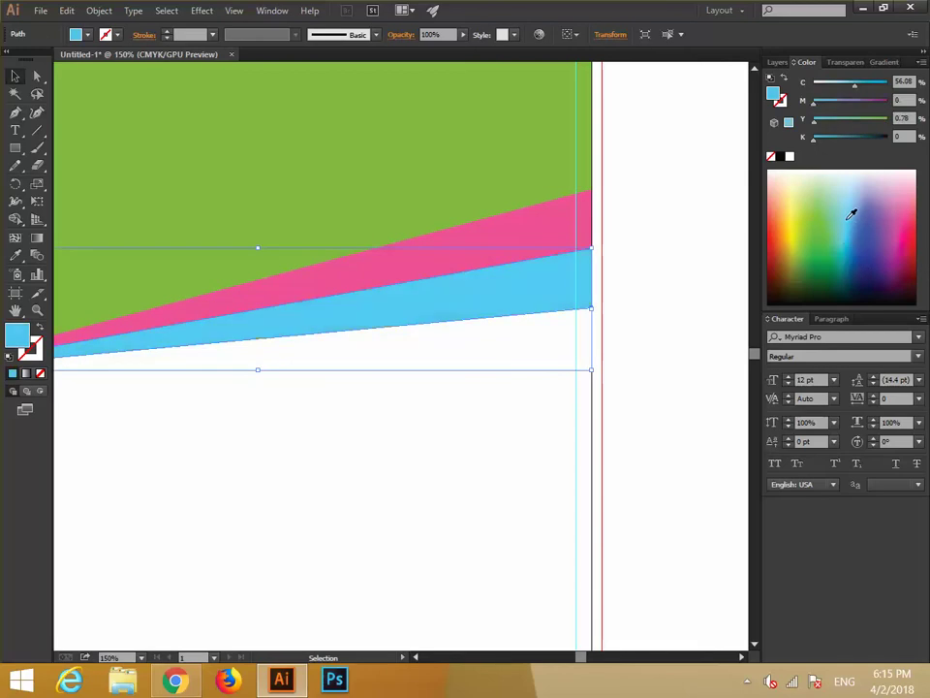
left_click(641, 366)
key("ctrl+minus")
key("ctrl+minus")
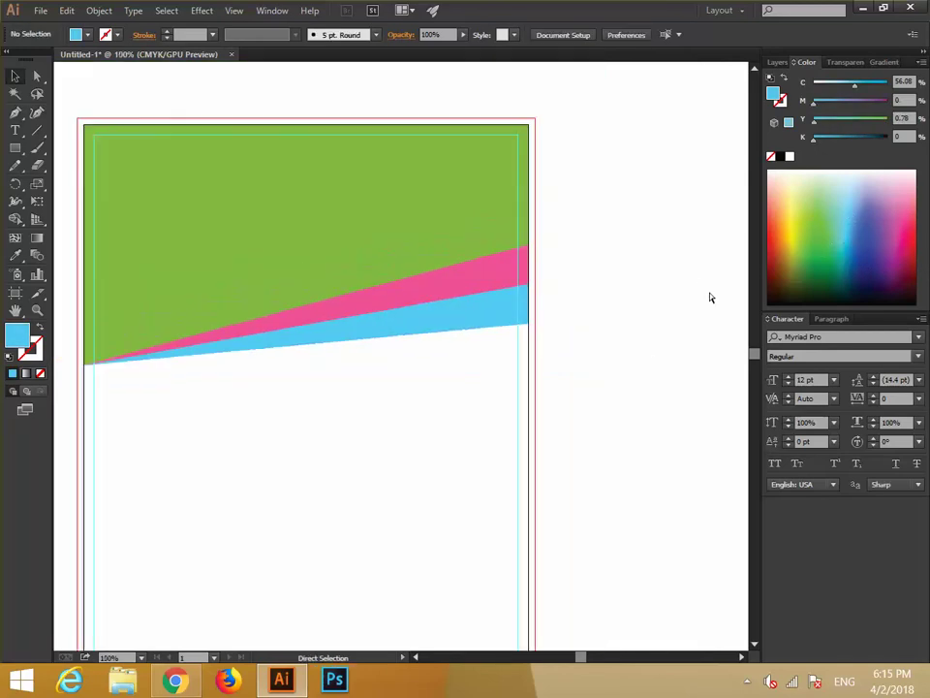
key("a")
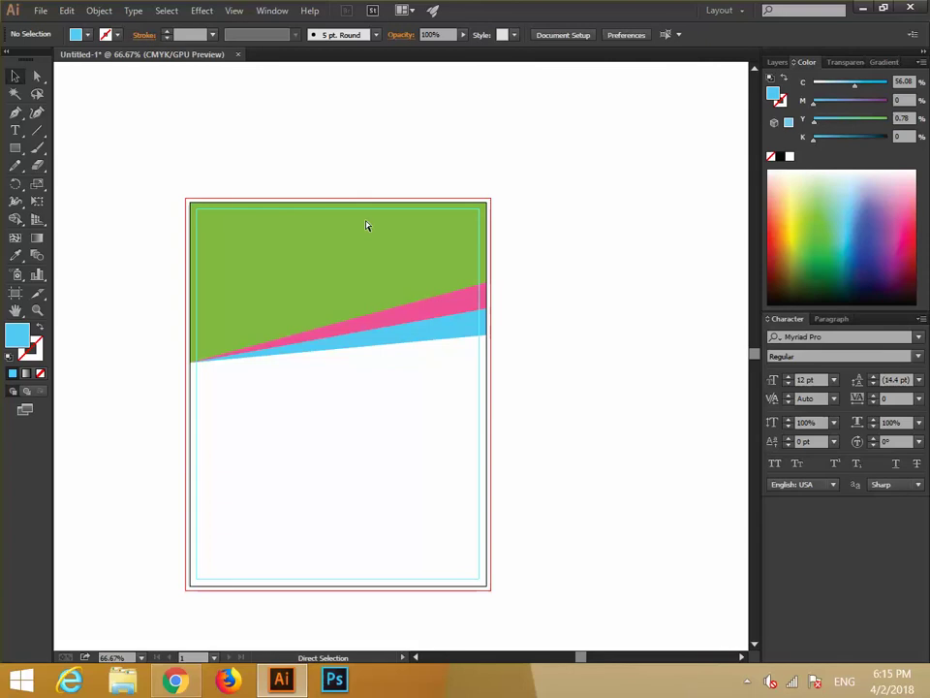
key("v")
left_click(367, 225)
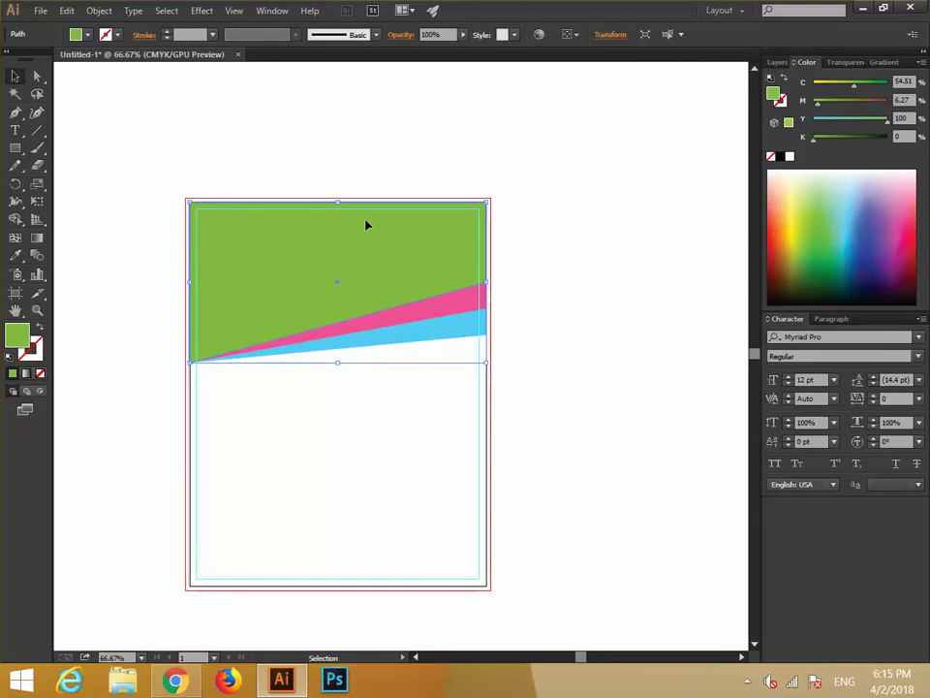
key("a")
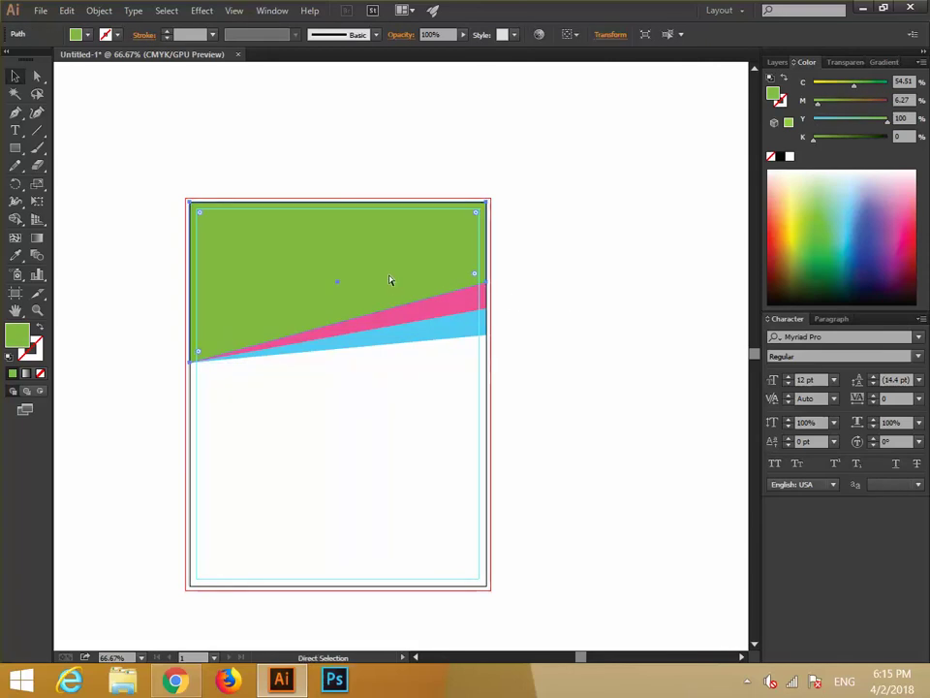
key("v")
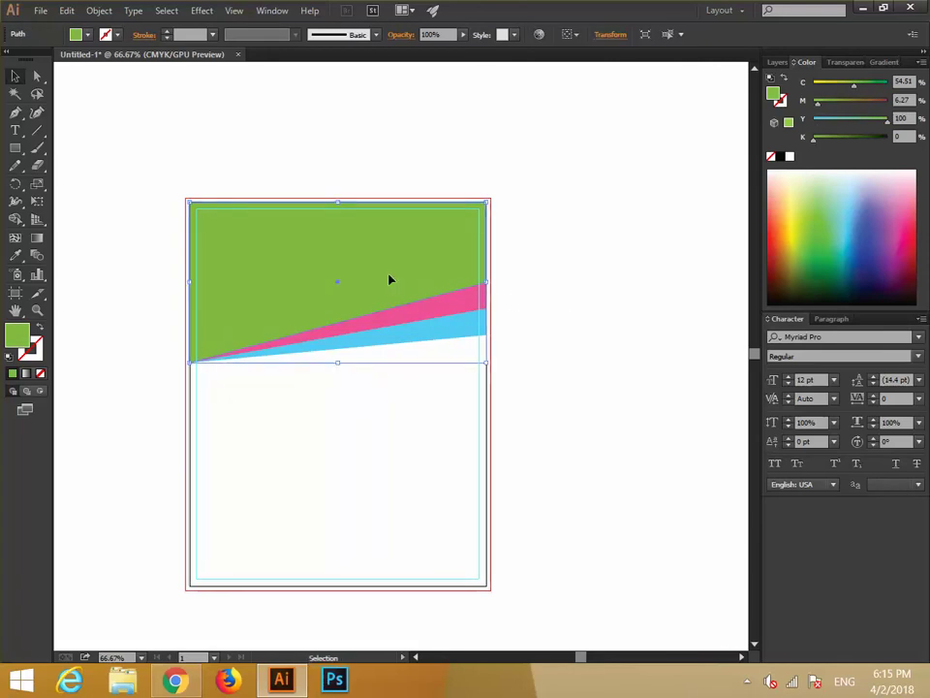
key("a")
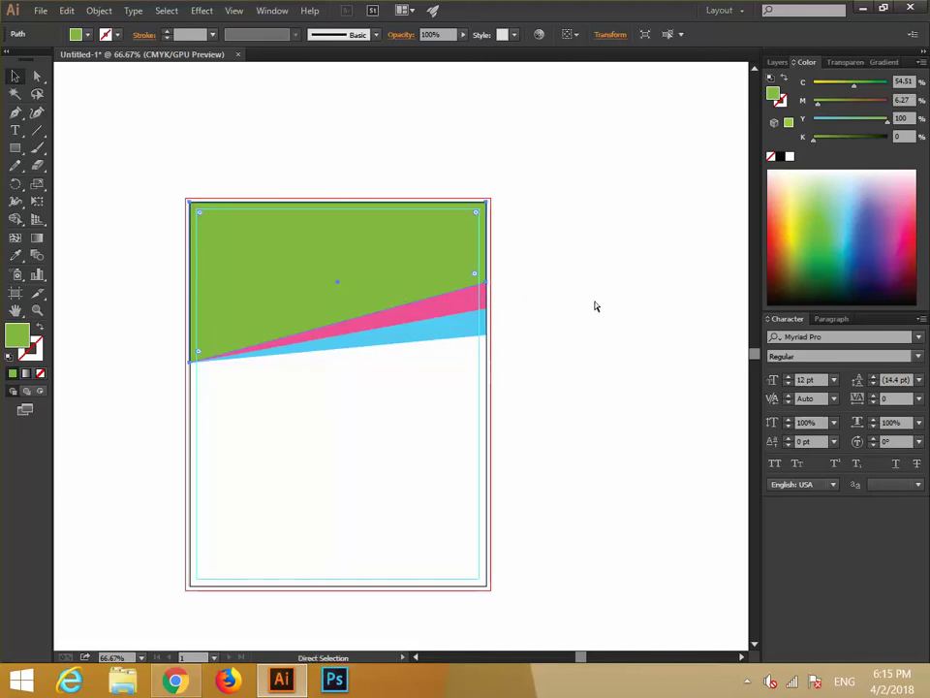
left_click(596, 306)
key("v")
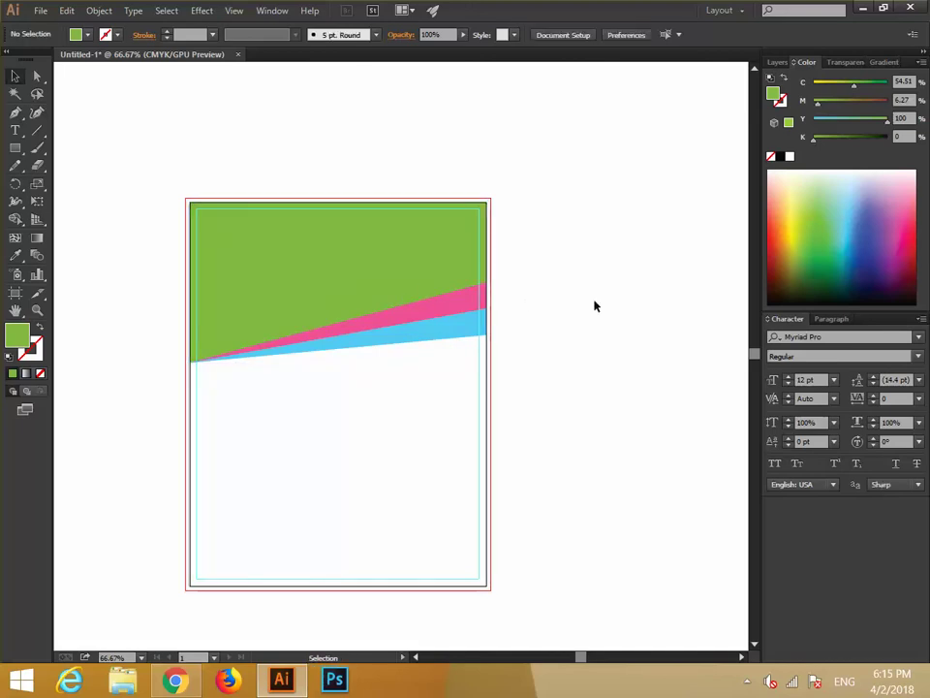
left_click(365, 287)
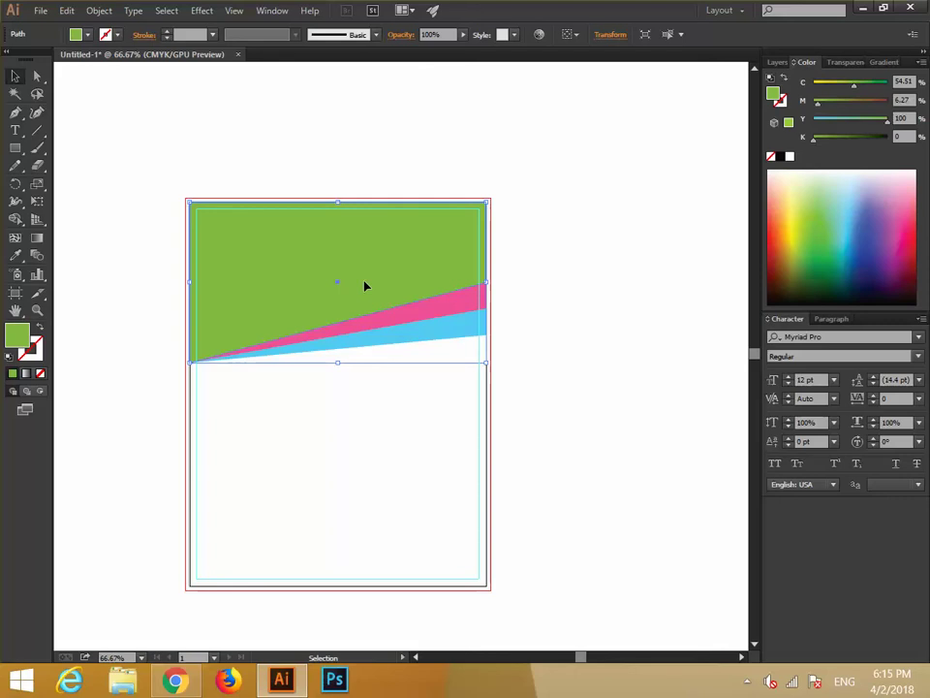
Step: Open the image 41132289-the-man-preview-digital-photo-new-technology-computer from the Graphic Class folder and select it on its artboard
left_click(39, 11)
left_click(51, 61)
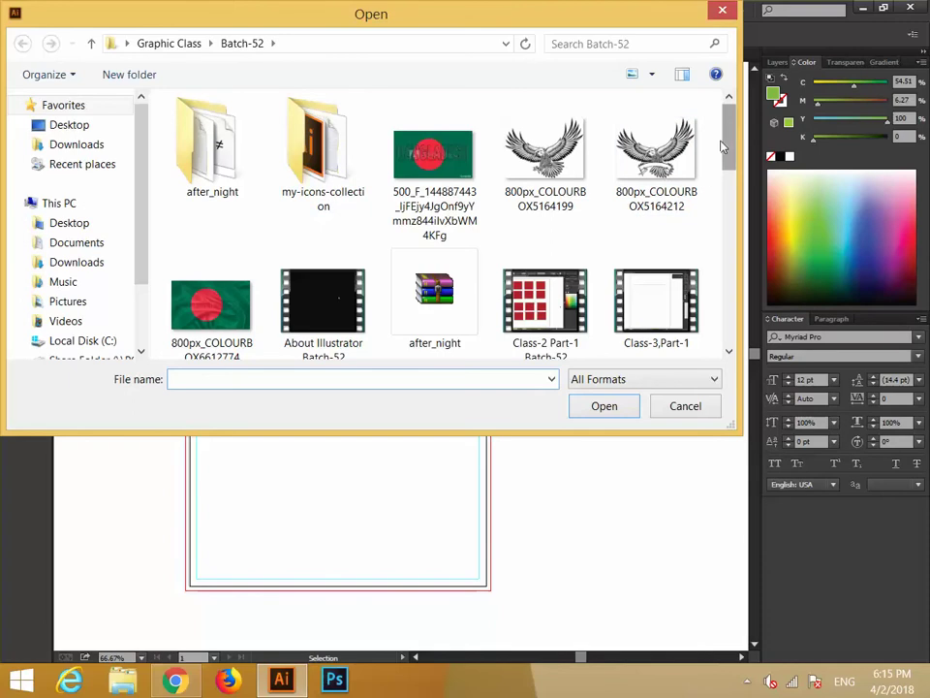
left_click_drag(722, 146, 712, 117)
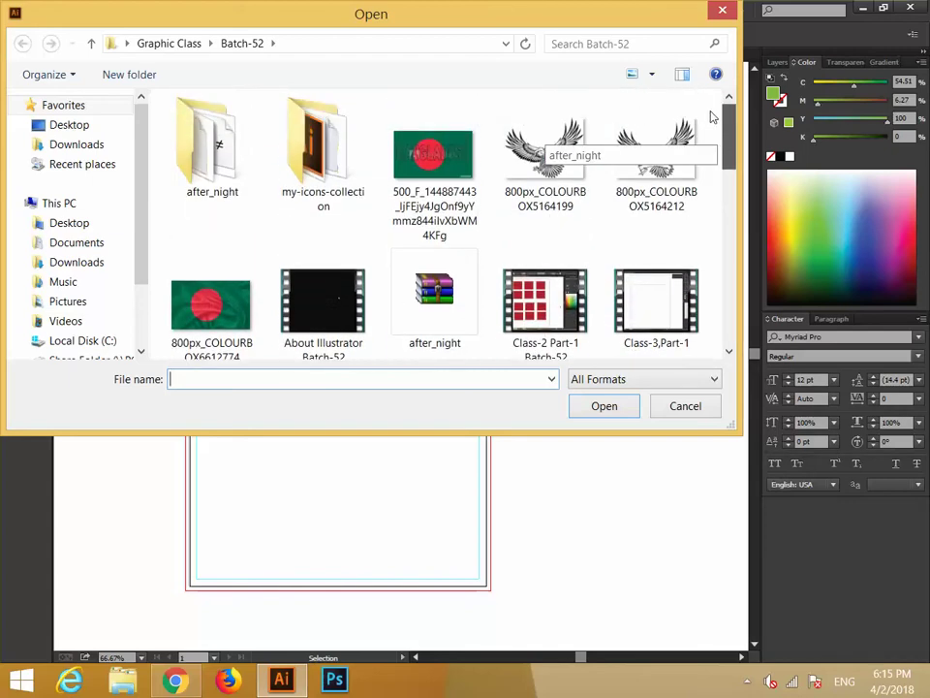
left_click(89, 43)
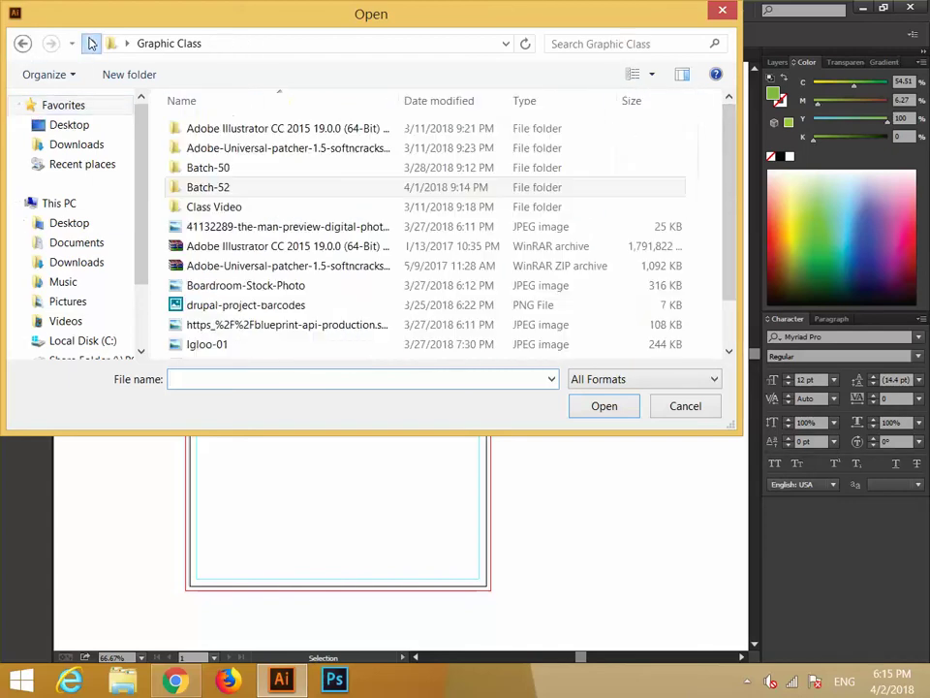
left_click(651, 74)
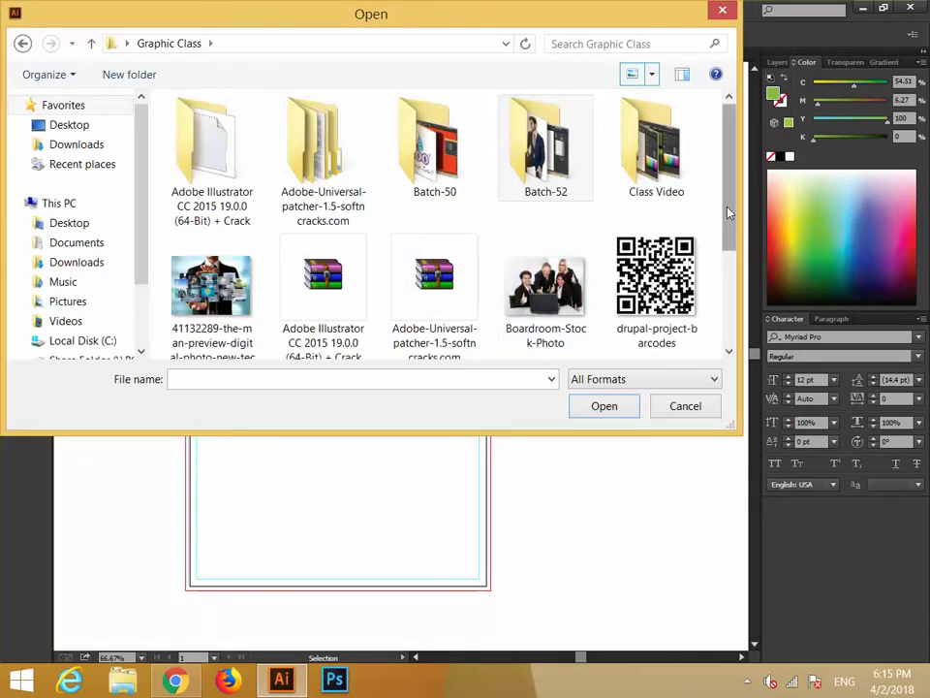
left_click_drag(726, 218, 727, 254)
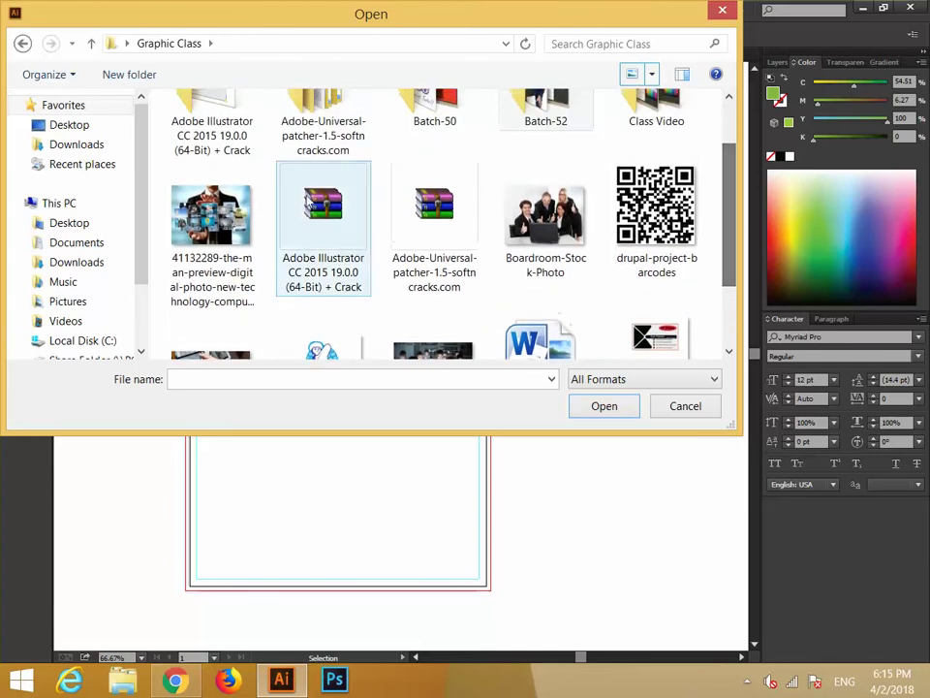
left_click(209, 214)
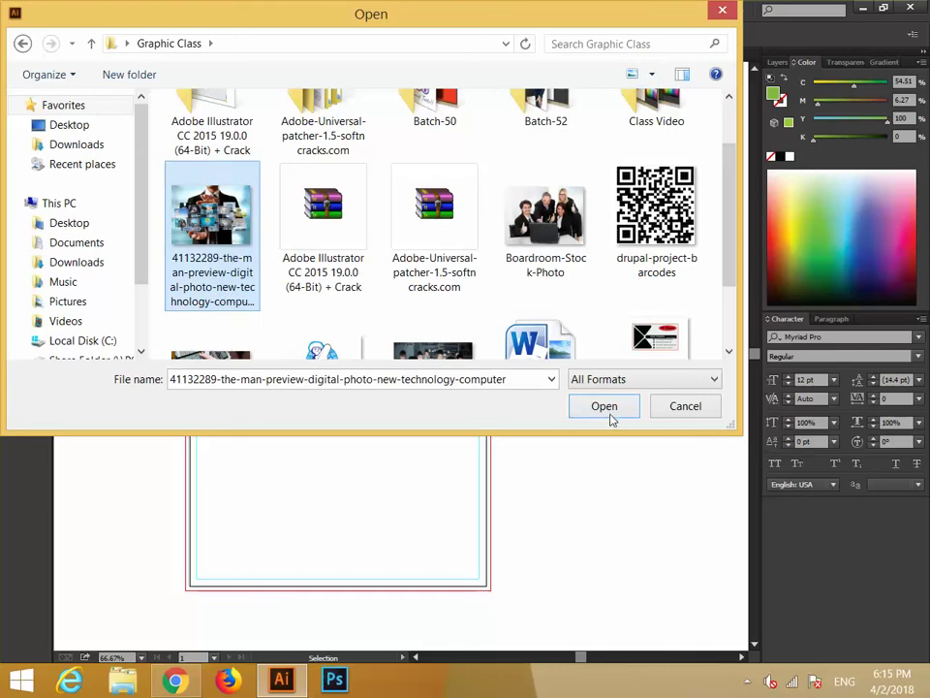
left_click(605, 407)
left_click(417, 355)
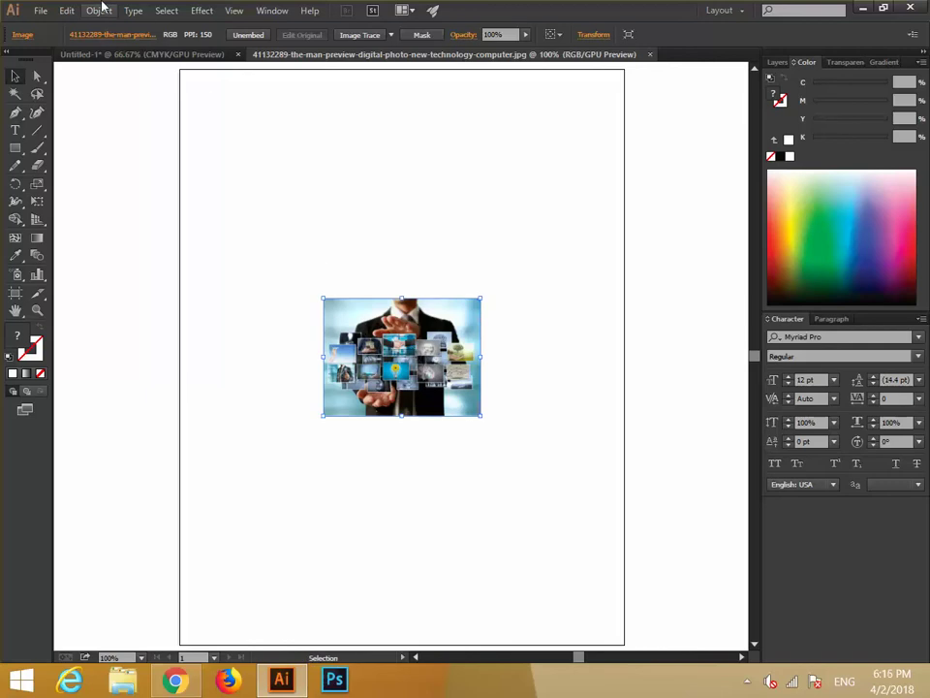
Step: Open the Boardroom-Stock-Photo image from the Graphic Class folder and copy it into the Untitled-1 flyer document
left_click(41, 10)
left_click(68, 62)
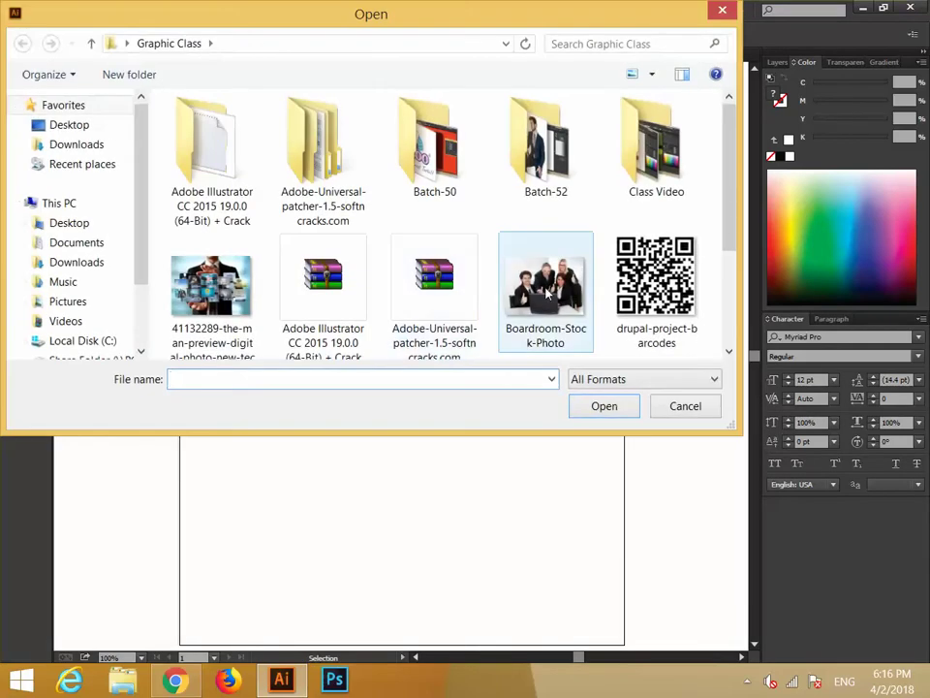
left_click(541, 286)
left_click(606, 403)
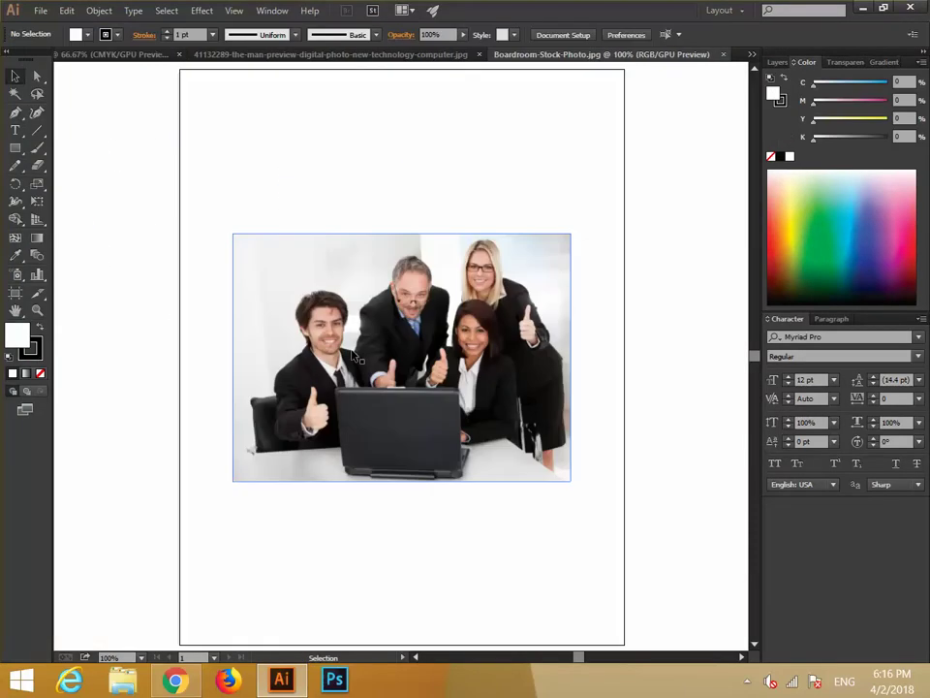
left_click(352, 356)
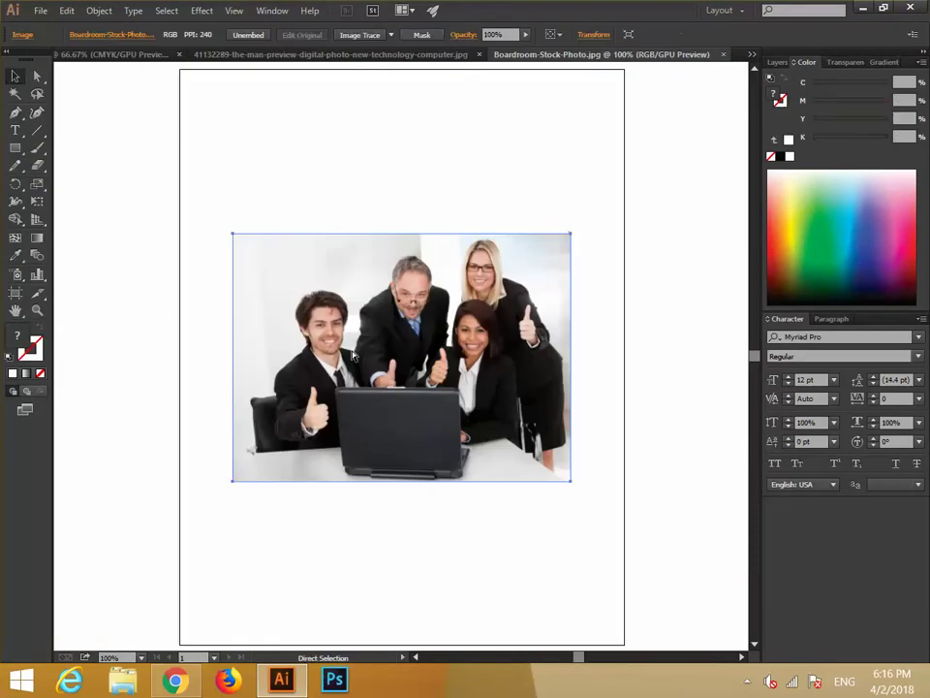
left_click(101, 54)
key("ctrl+v")
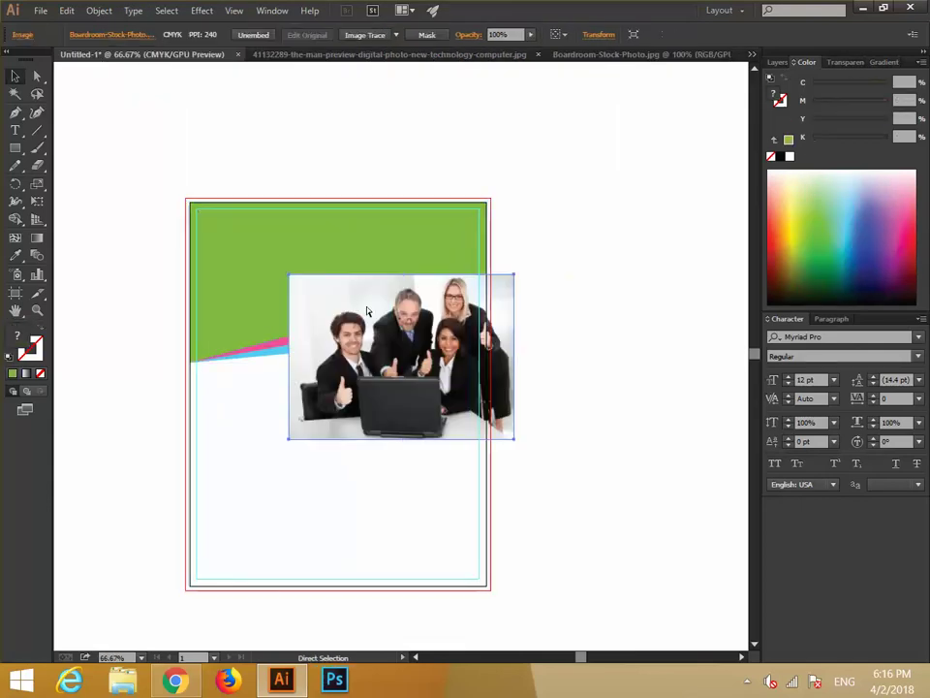
Step: Move the boardroom photo over the flyer's header and enlarge it proportionally to about the full bleed width, its upper edge near the upper bleed line
left_click_drag(394, 332, 348, 280)
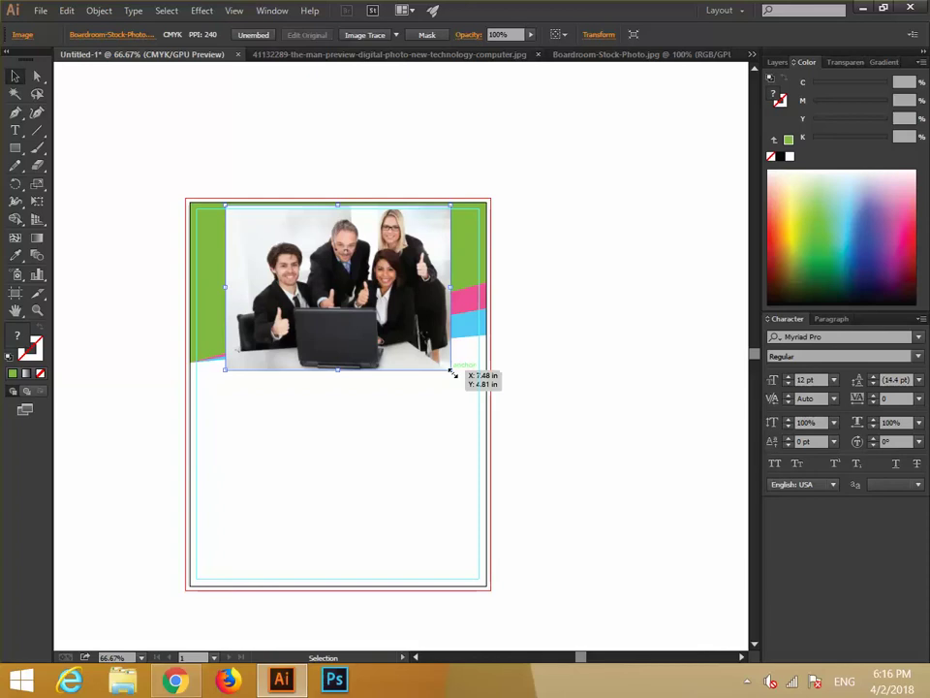
left_click_drag(451, 370, 536, 403)
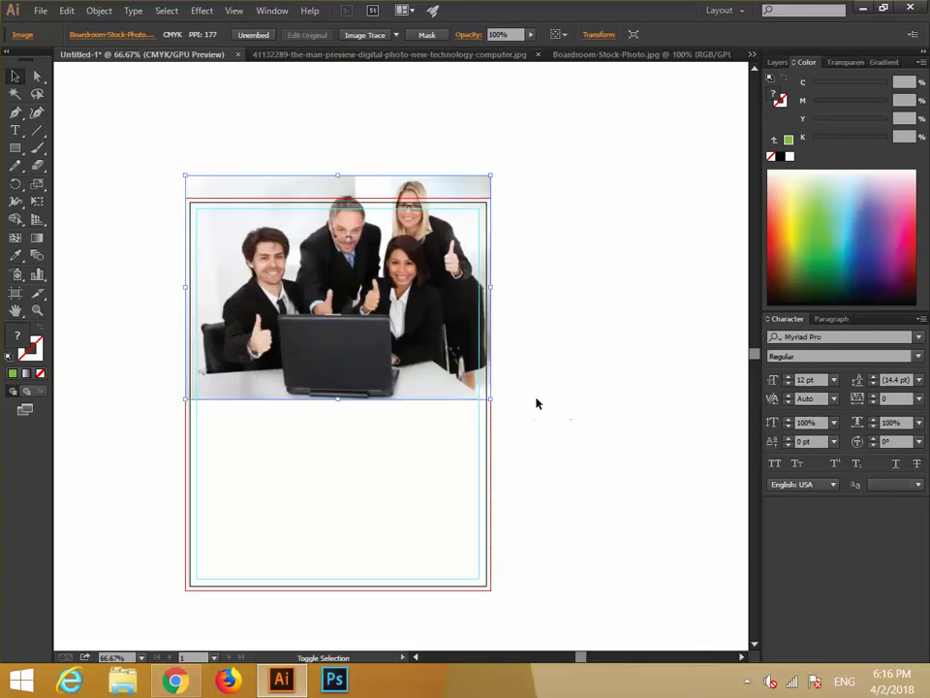
left_click_drag(402, 320, 406, 342)
left_click(550, 332)
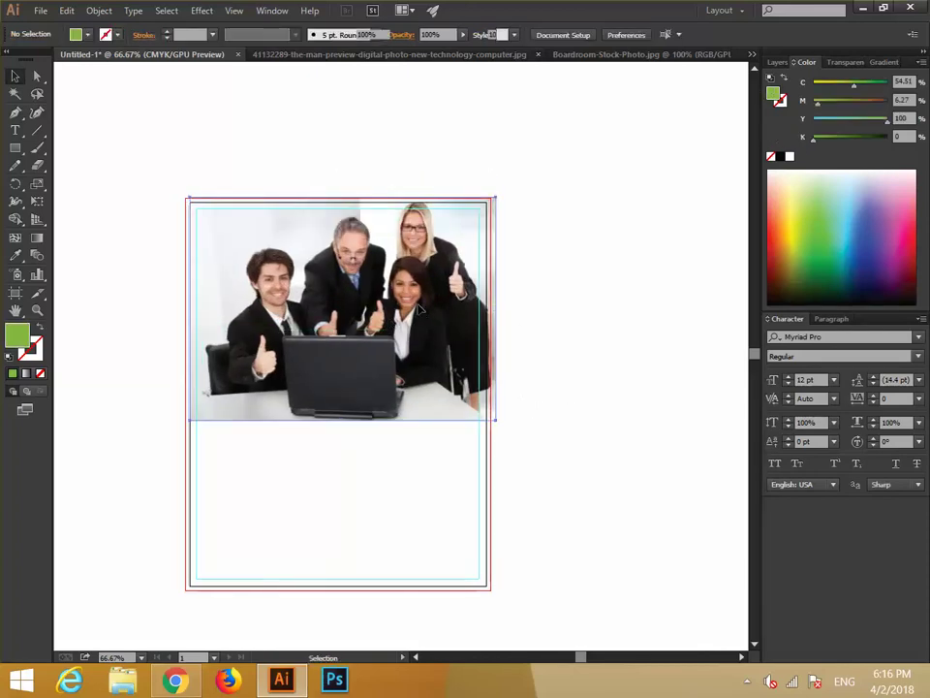
Step: Send the boardroom photo to the back, behind the green header shape and the accent stripes
right_click(382, 247)
mouse_move(458, 335)
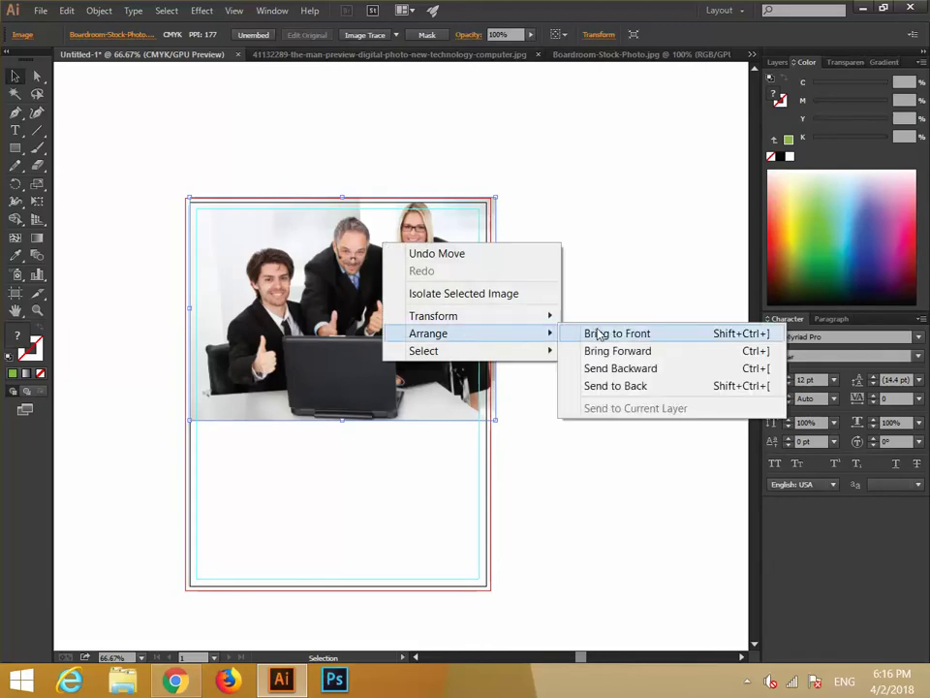
left_click(614, 387)
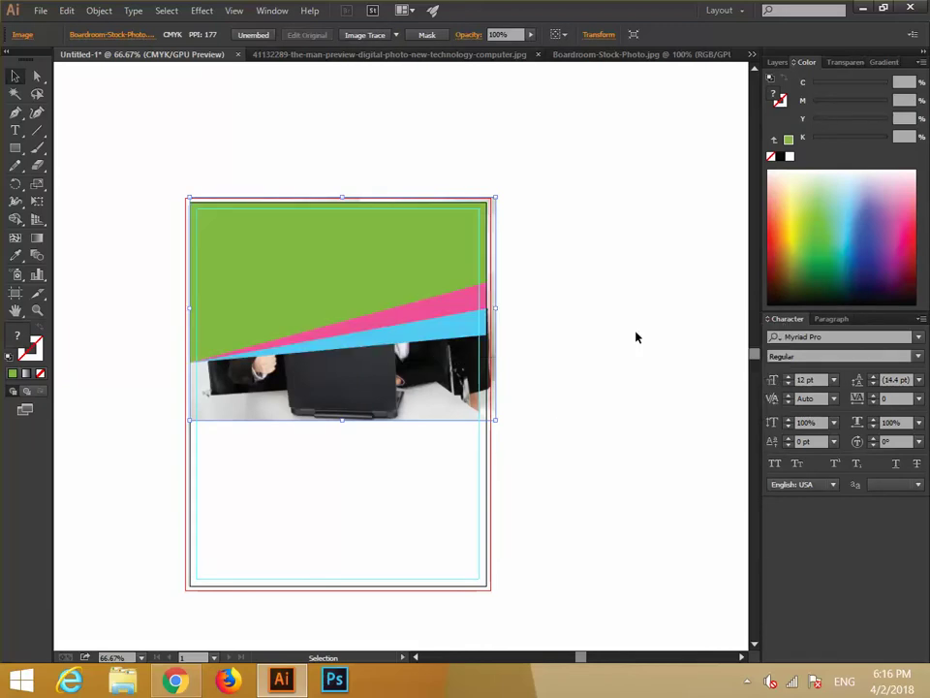
left_click(620, 347)
Step: Nudge the boardroom photo vertically so its upper edge sits slightly above the red bleed line
left_click(475, 396)
key("Up")
key("Up")
key("Up")
key("Up")
key("Up")
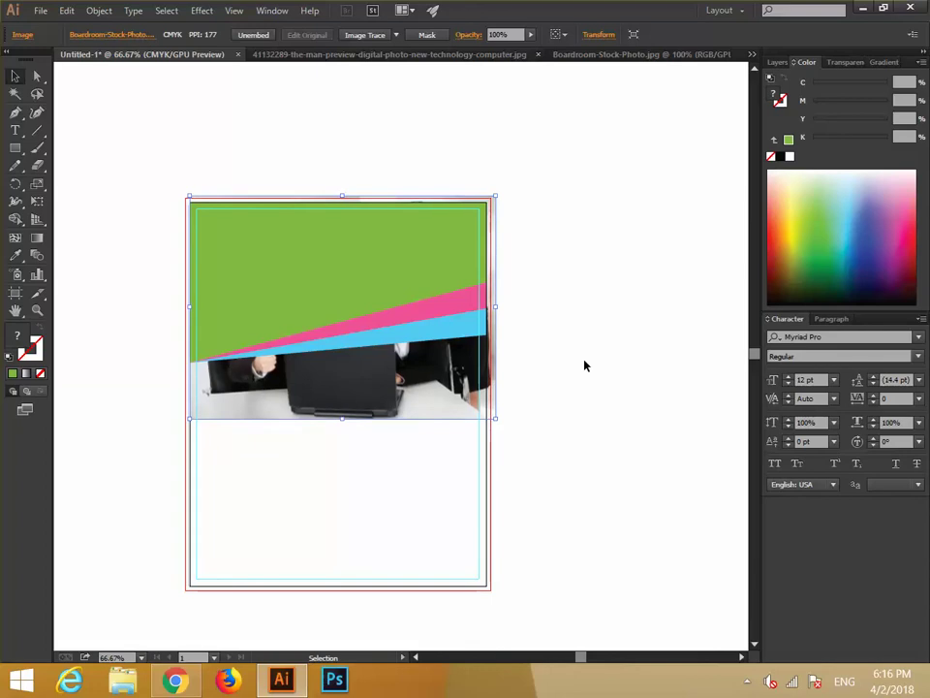
key("Down")
key("Down")
key("Down")
key("Down")
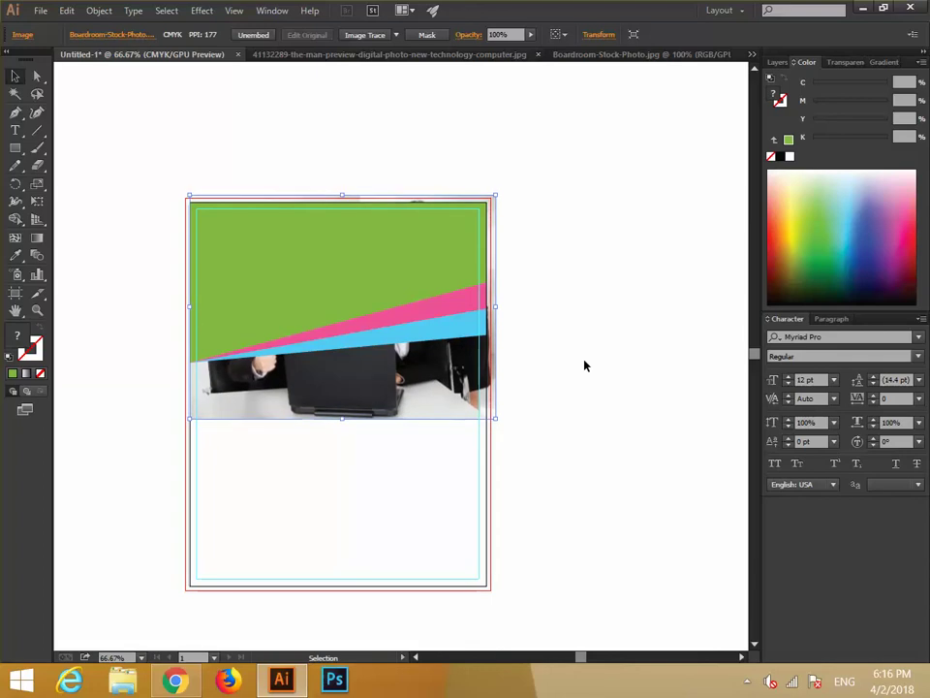
left_click(619, 271)
Step: Clip the boardroom photo to the slanted header shape with a clipping mask
left_click(447, 409)
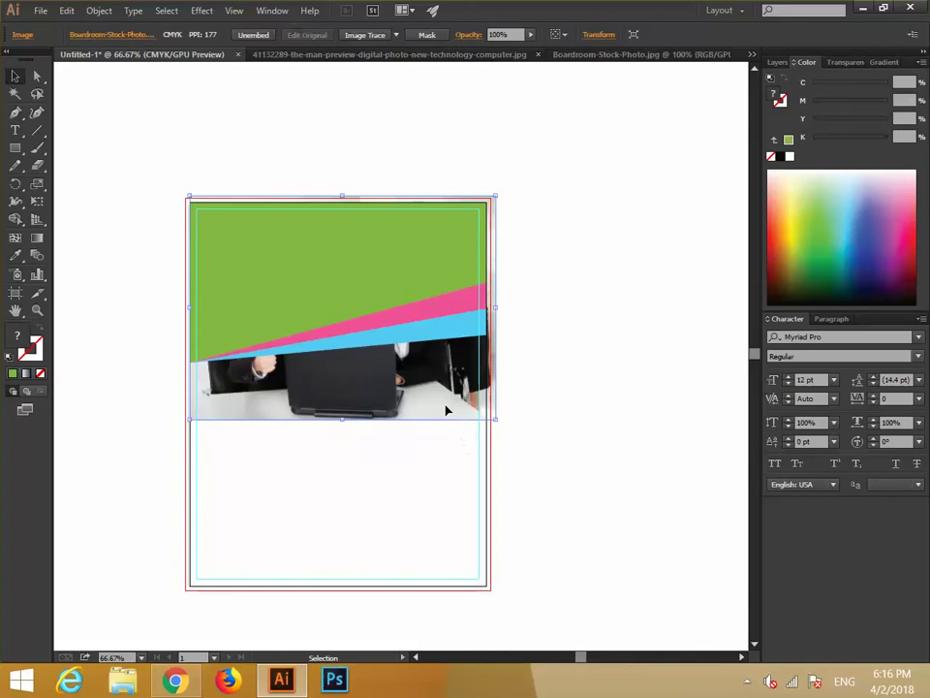
left_click(342, 265, "shift")
right_click(342, 262)
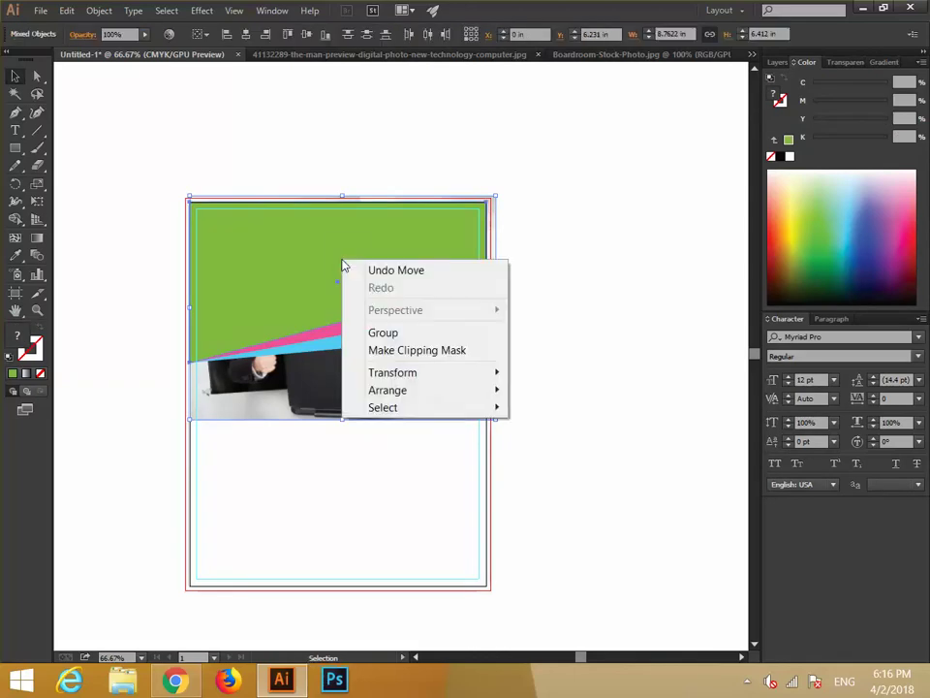
left_click(434, 353)
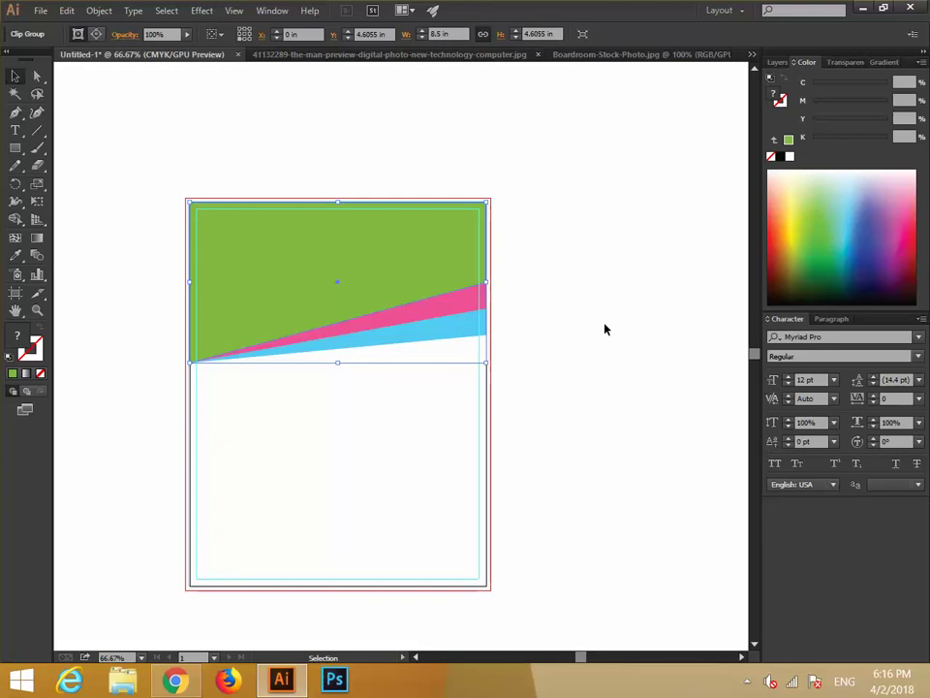
Step: Fill the green header shape above the clipped photo with black, hex 000000
left_click(359, 289, "ctrl+alt")
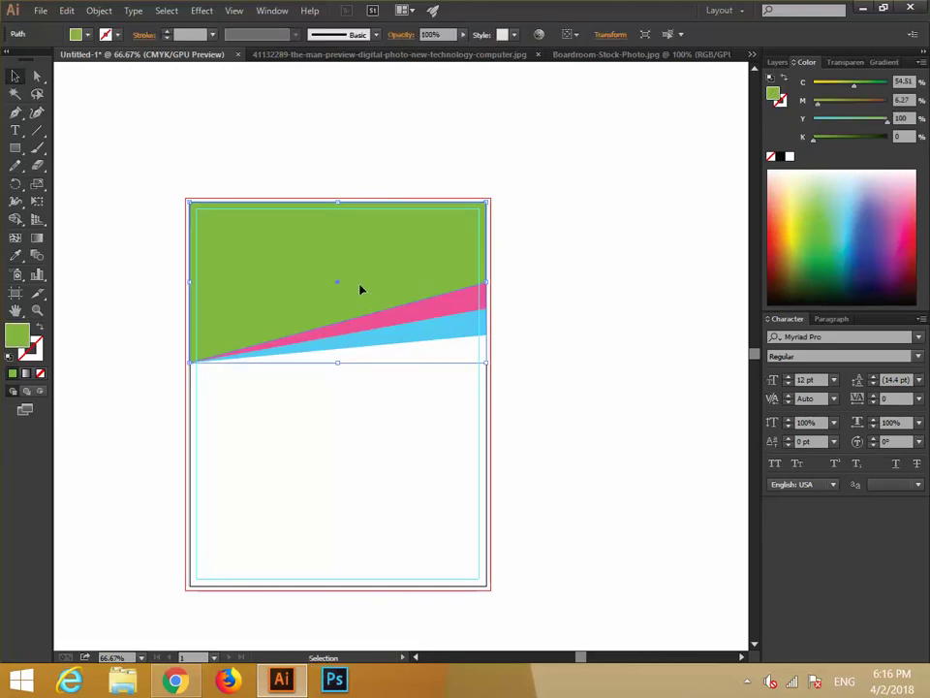
left_click(527, 311)
left_click(425, 262, "ctrl+alt")
double_click(15, 334)
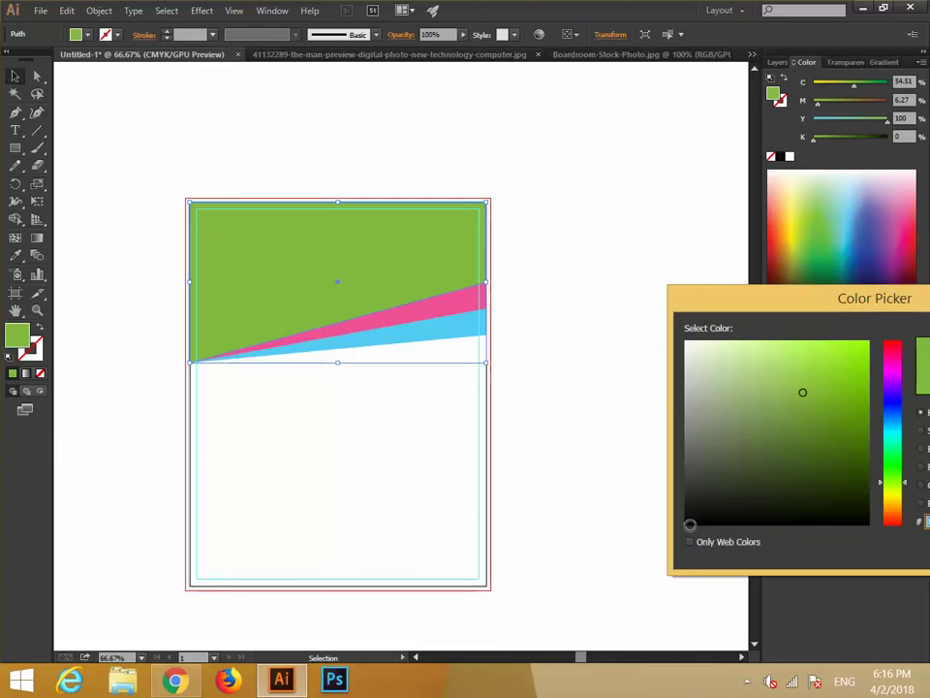
left_click(690, 525)
left_click_drag(752, 309, 590, 307)
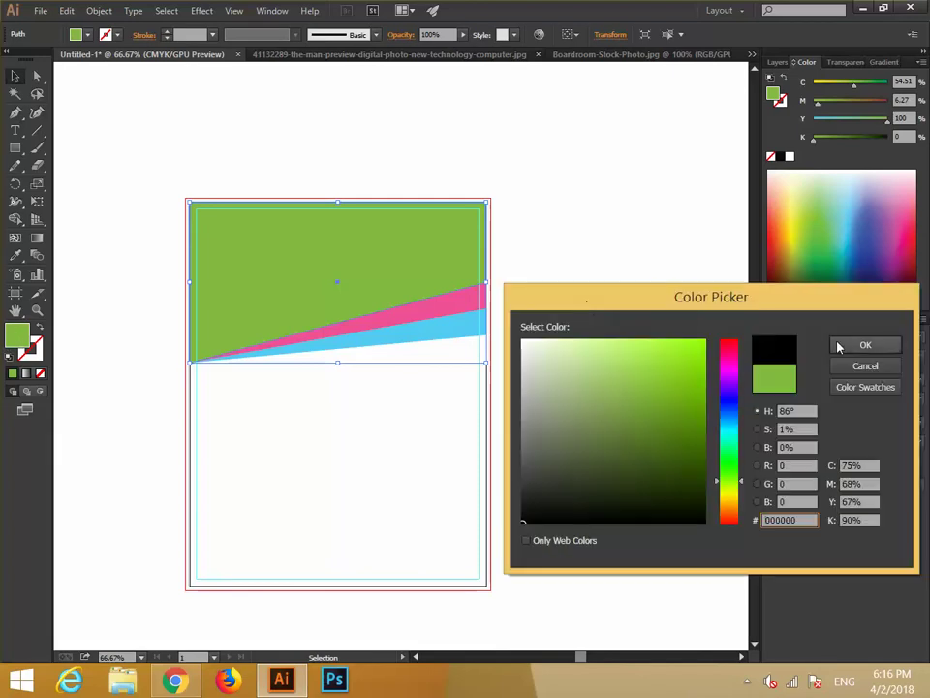
left_click(864, 346)
Step: Set the black header shape's opacity to 20% as a dark overlay on the photo
double_click(432, 34)
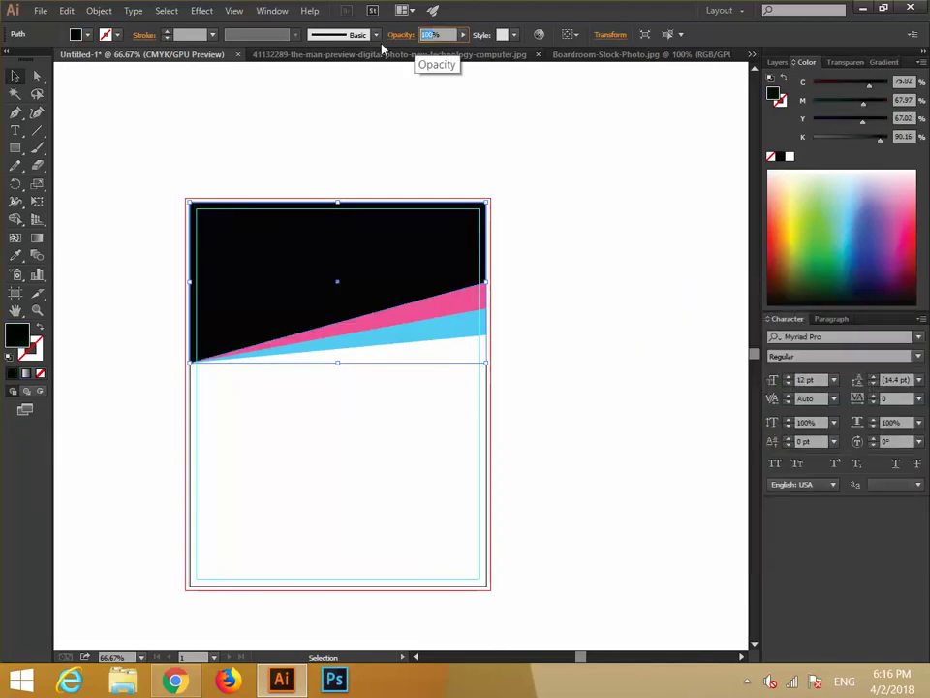
type("20")
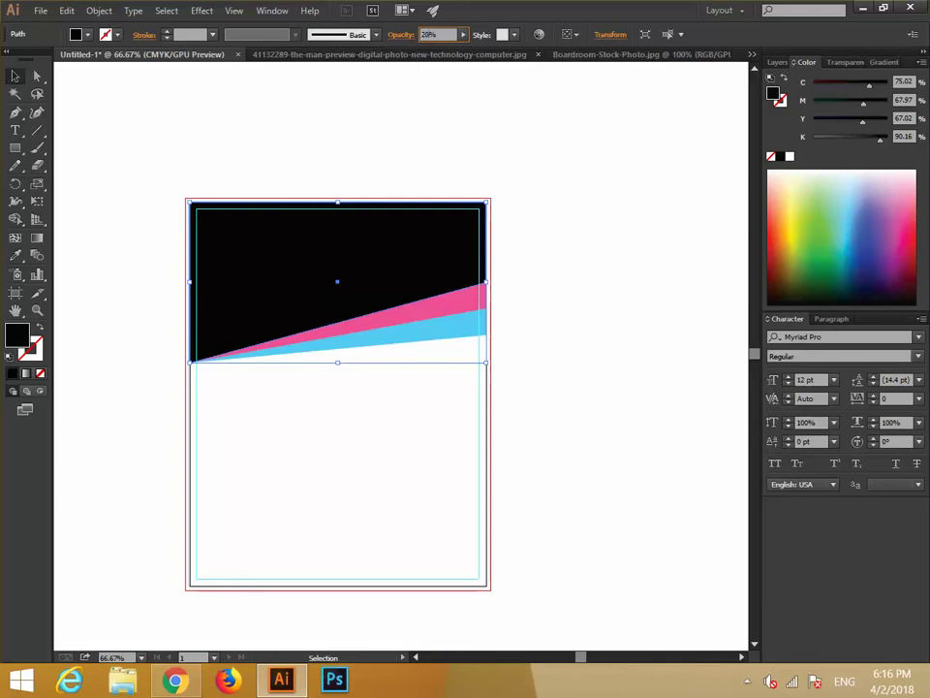
left_click(567, 228)
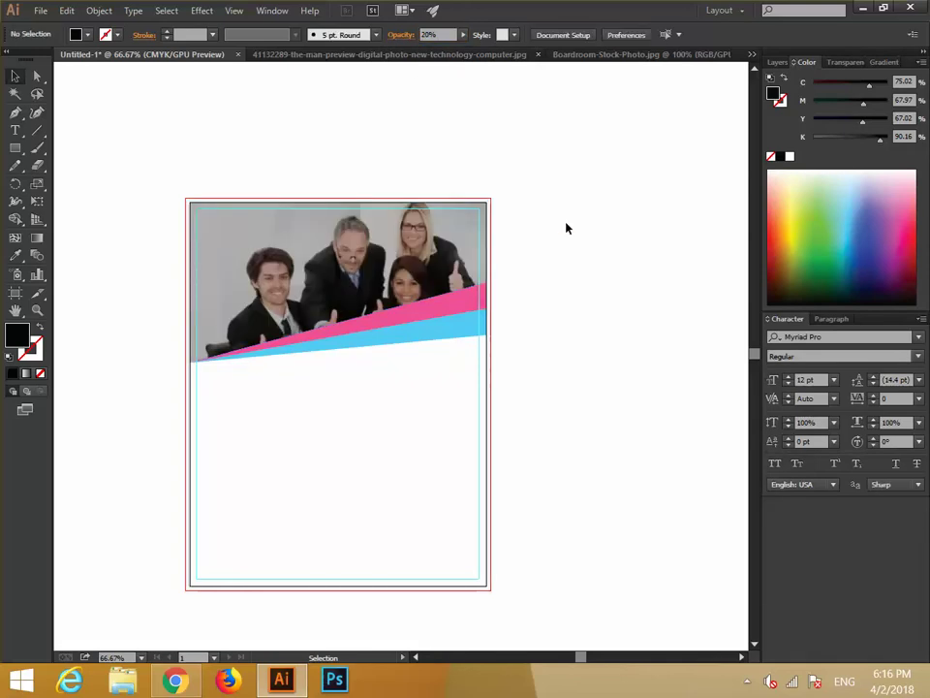
Step: Move the light blue stripe straight up so that it overlaps part of the pink stripe
left_click(387, 348)
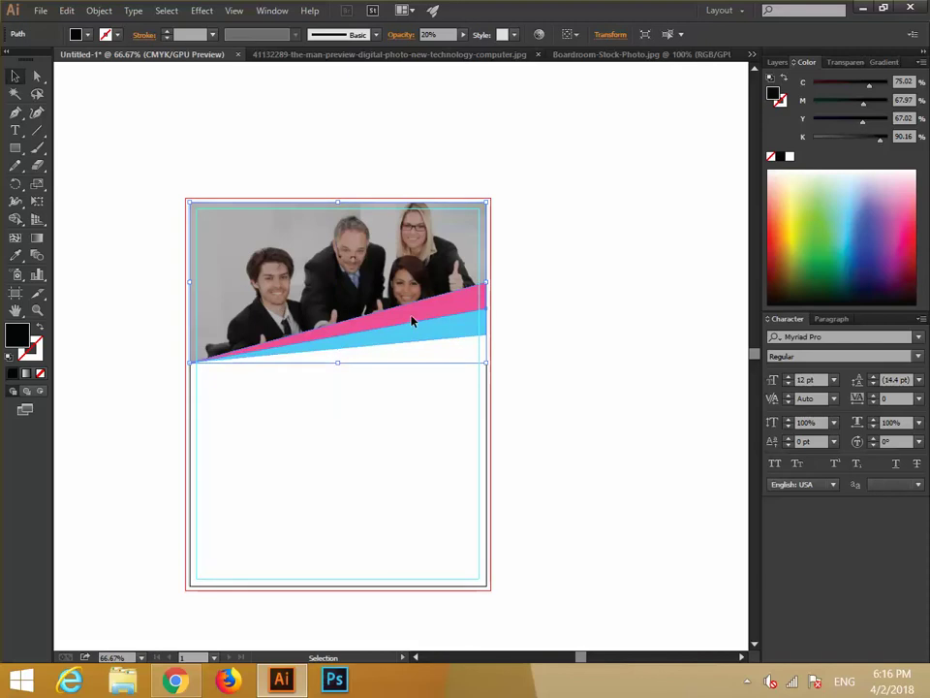
left_click(438, 332)
left_click(462, 337)
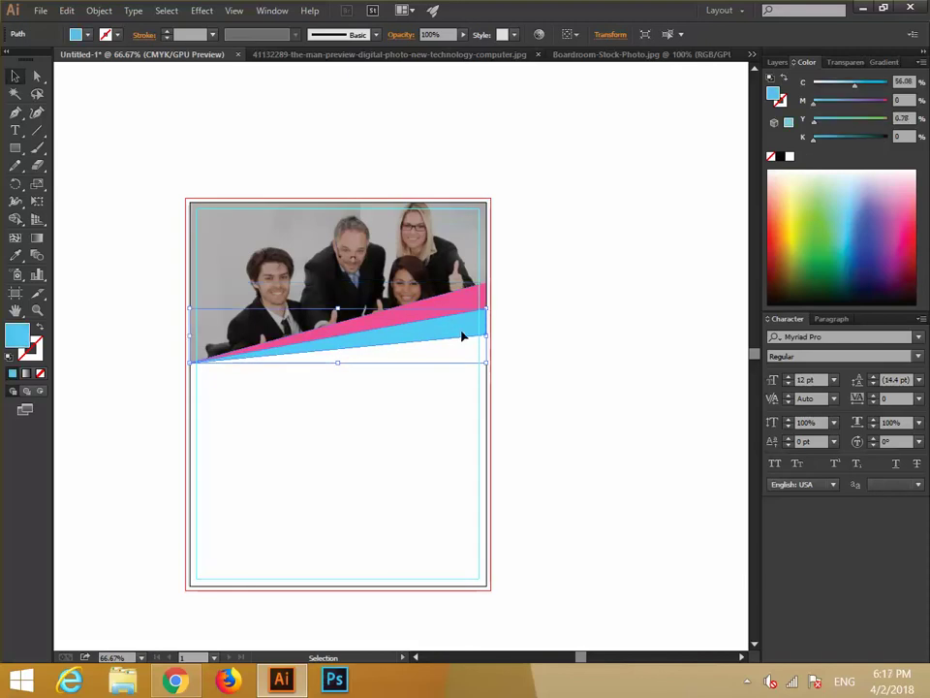
left_click_drag(472, 330, 473, 310)
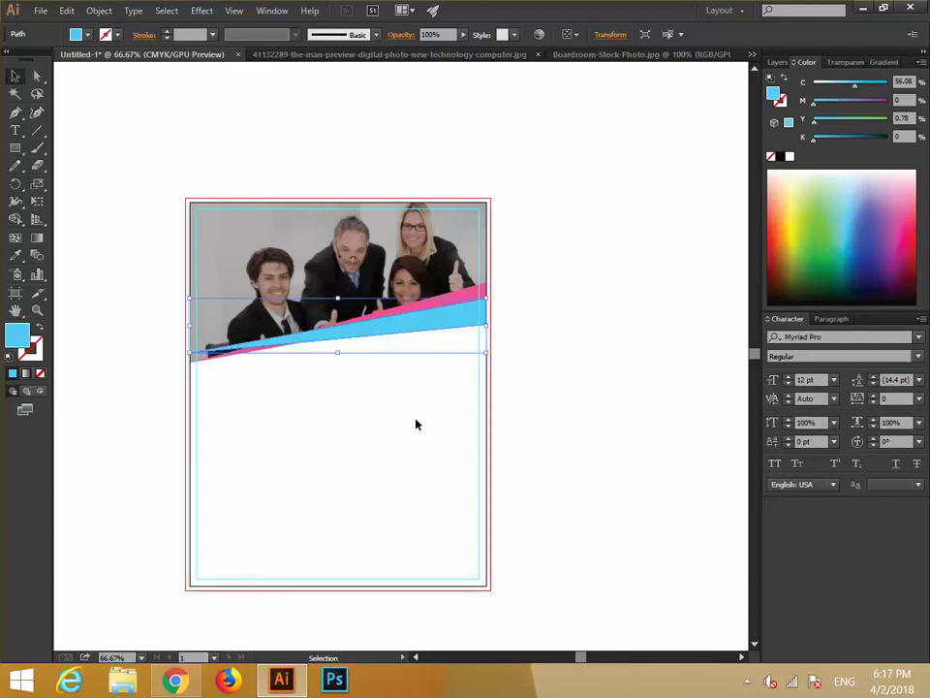
left_click(408, 423)
Step: Move the light blue stripe's left anchor point down to the header's lower-left corner, where the pink stripe begins
key("ctrl+plus")
key("ctrl+plus")
key("ctrl+plus")
key("ctrl+plus")
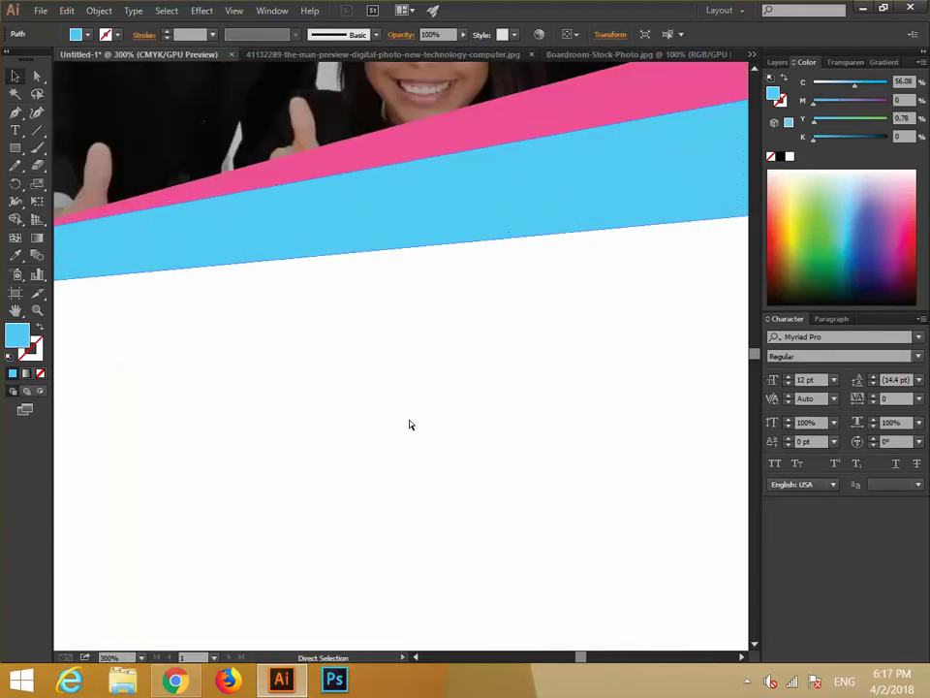
left_click_drag(449, 426, 703, 490)
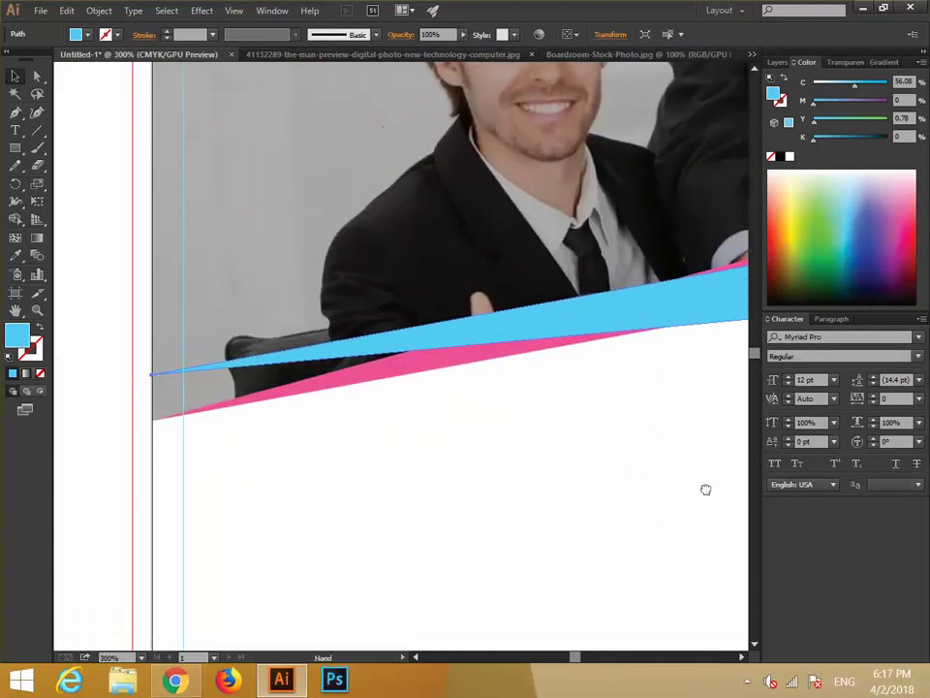
left_click(148, 143)
key("a")
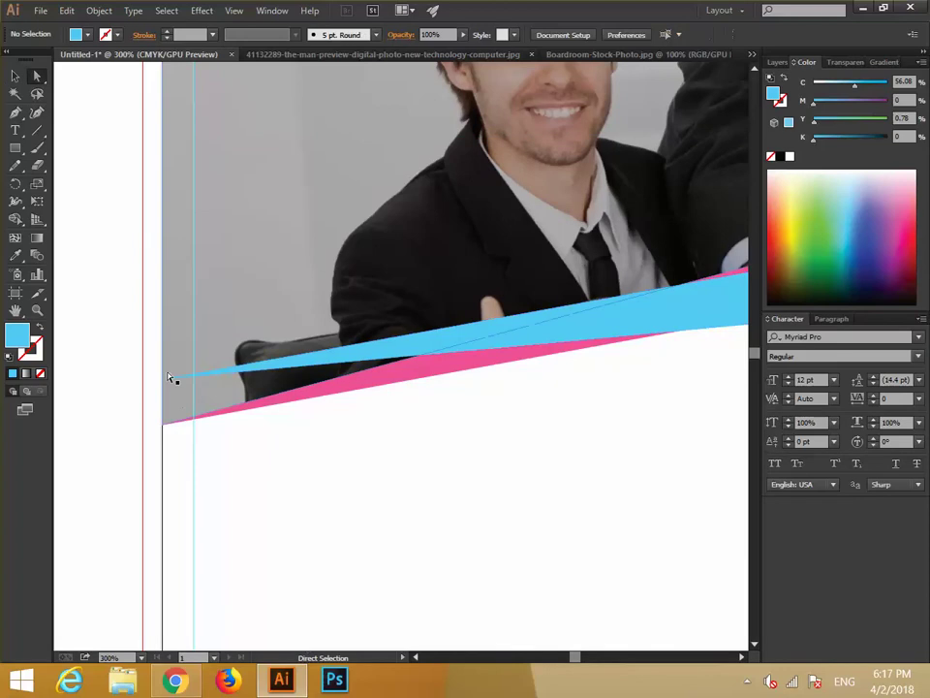
left_click_drag(165, 381, 165, 428)
key("ctrl+minus")
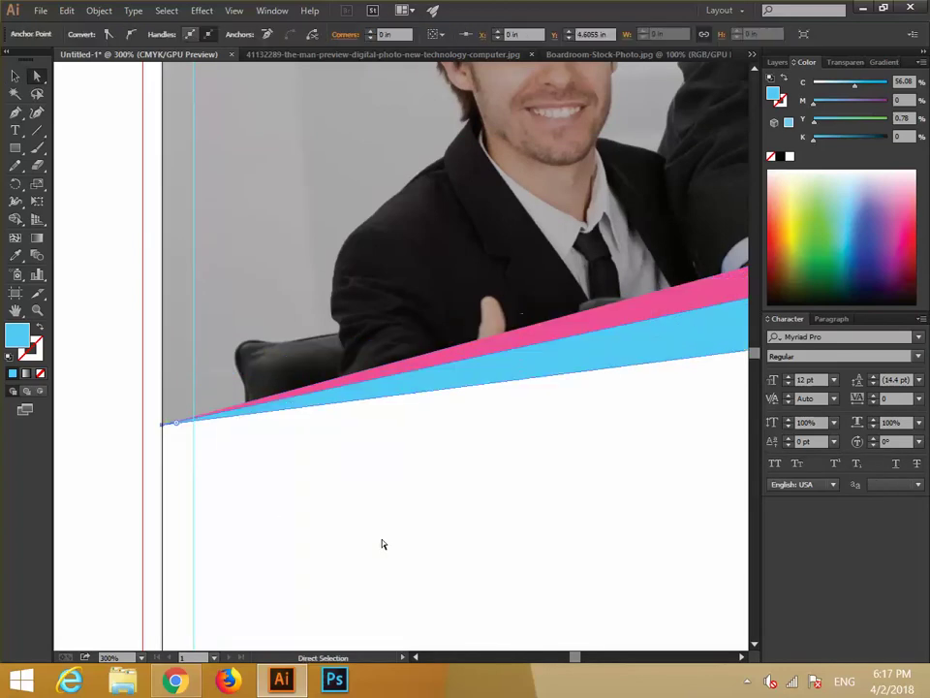
key("ctrl+minus")
key("ctrl+minus")
key("ctrl+minus")
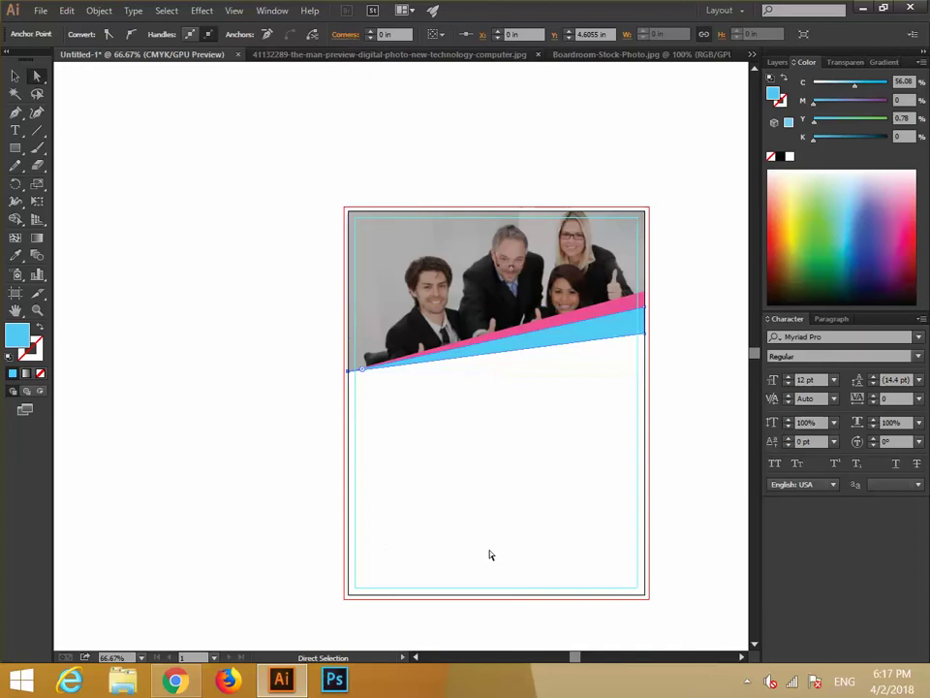
Step: Set the light blue stripe's opacity to 80%
left_click(15, 75)
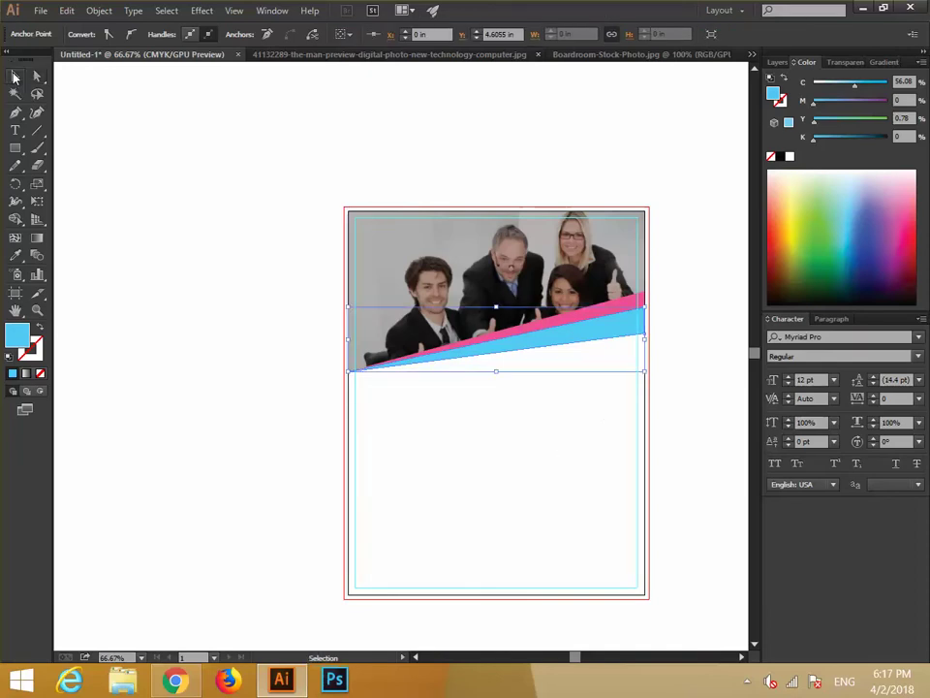
left_click(696, 432)
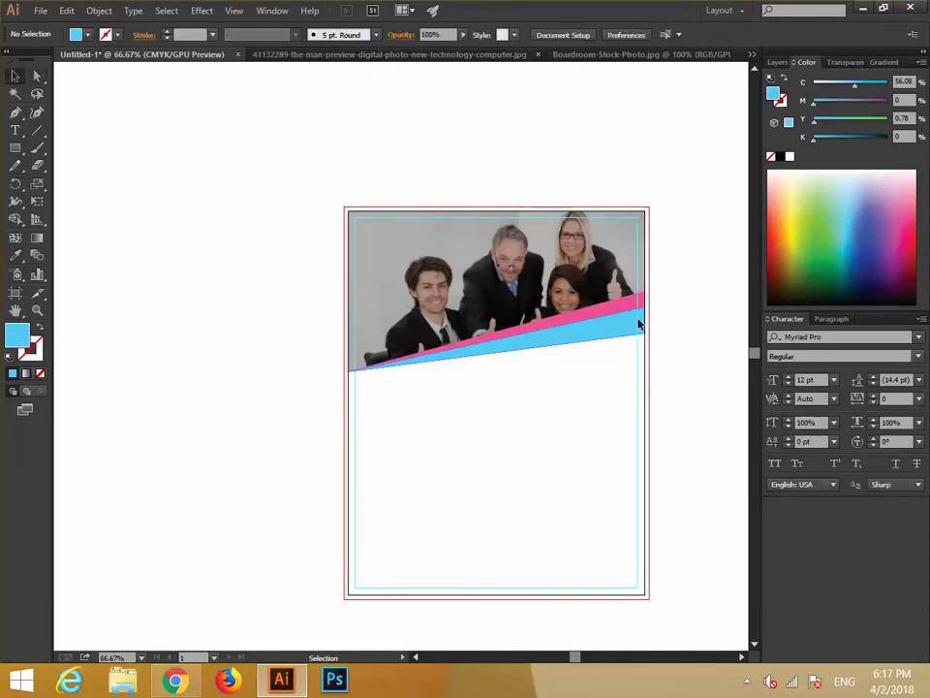
left_click(638, 324)
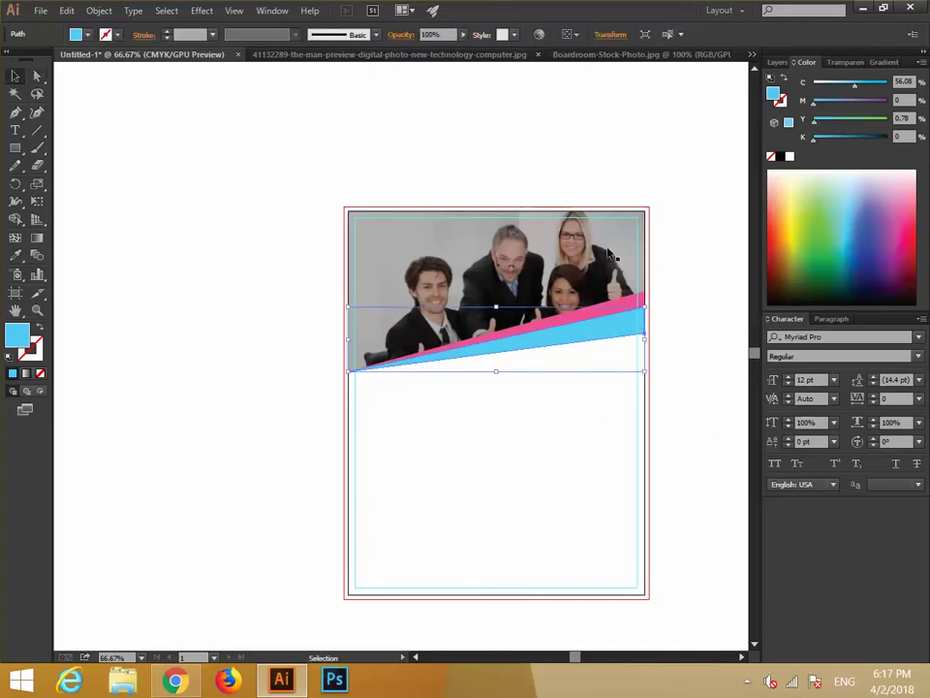
left_click(431, 34)
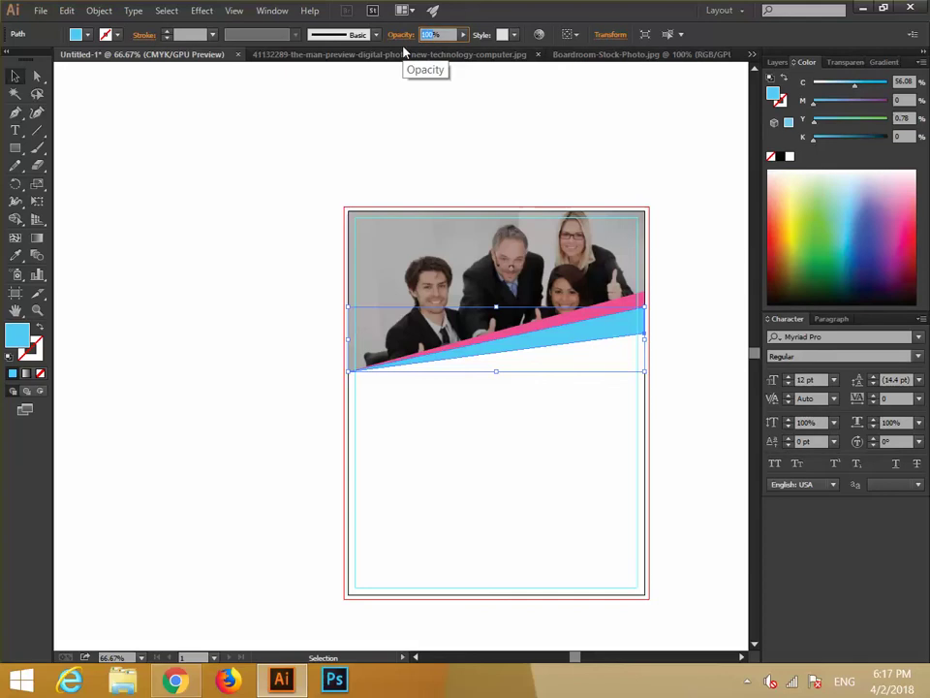
type("80")
left_click(471, 104)
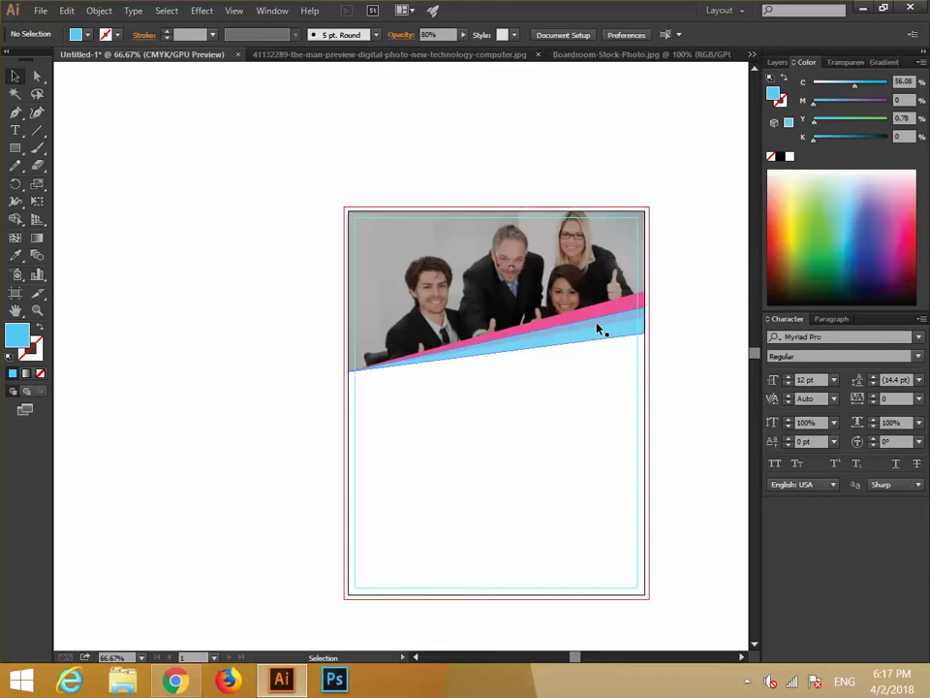
Step: Recolor the pink stripe to yellow-orange, about C 0, M 23.53, Y 78.04, K 0
left_click(623, 306)
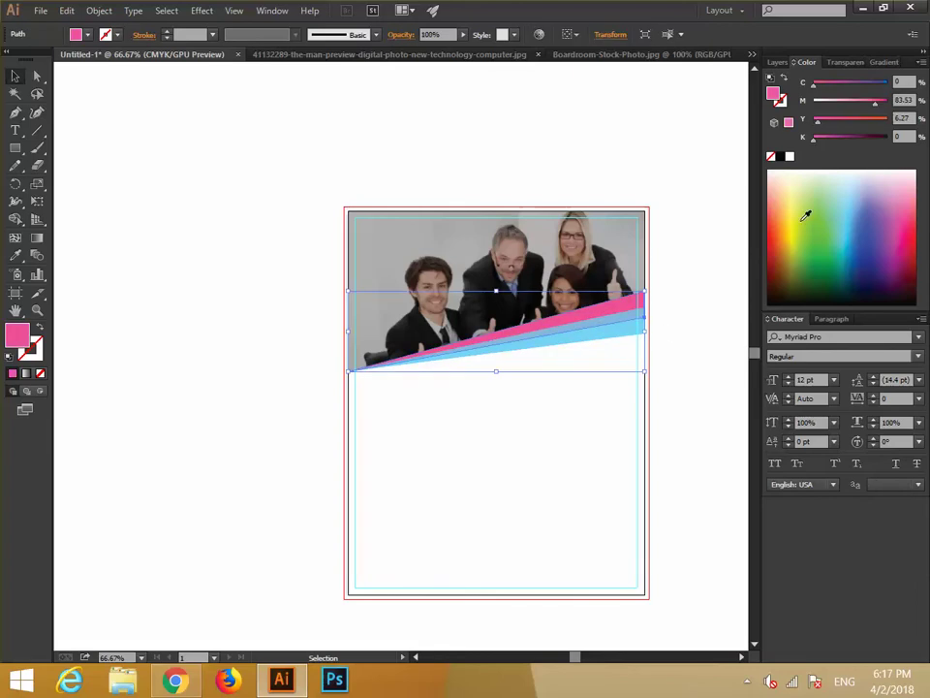
left_click(794, 222)
left_click_drag(787, 237, 788, 209)
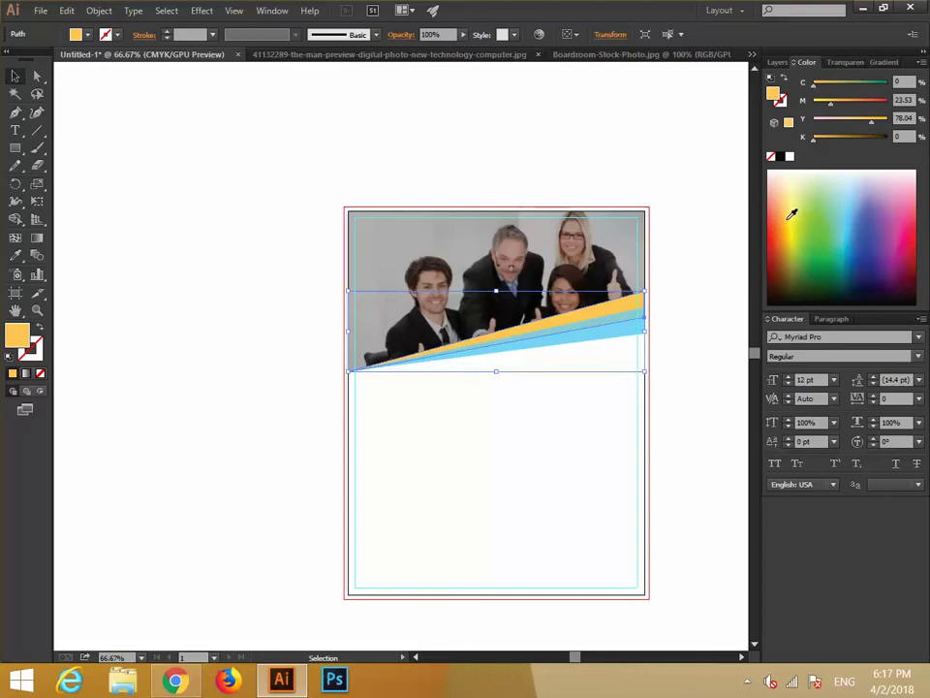
Step: Set the yellow-orange stripe's opacity to 80%
left_click(650, 326)
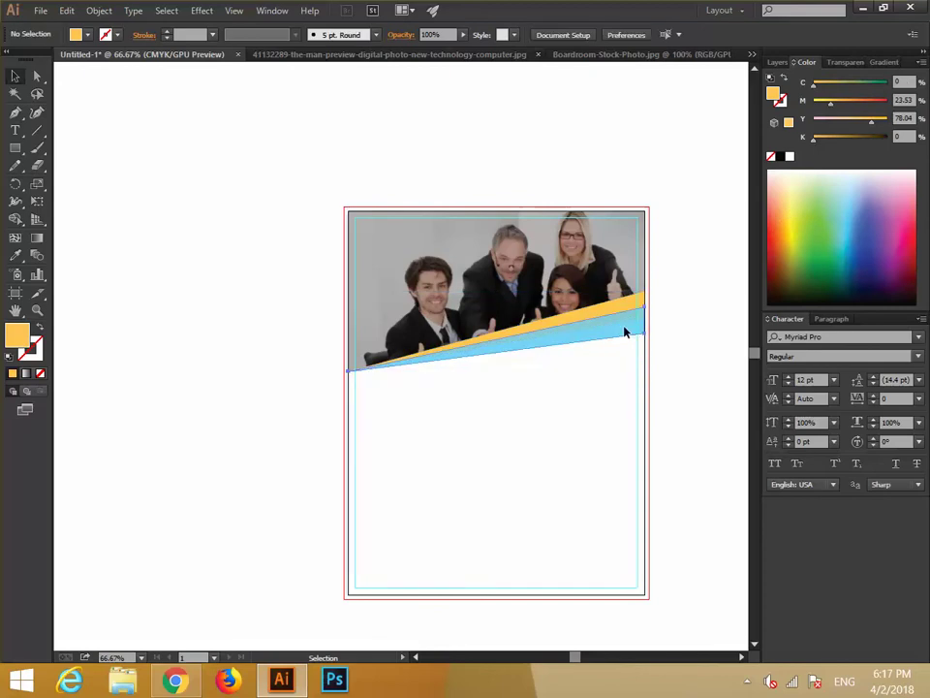
left_click(623, 326)
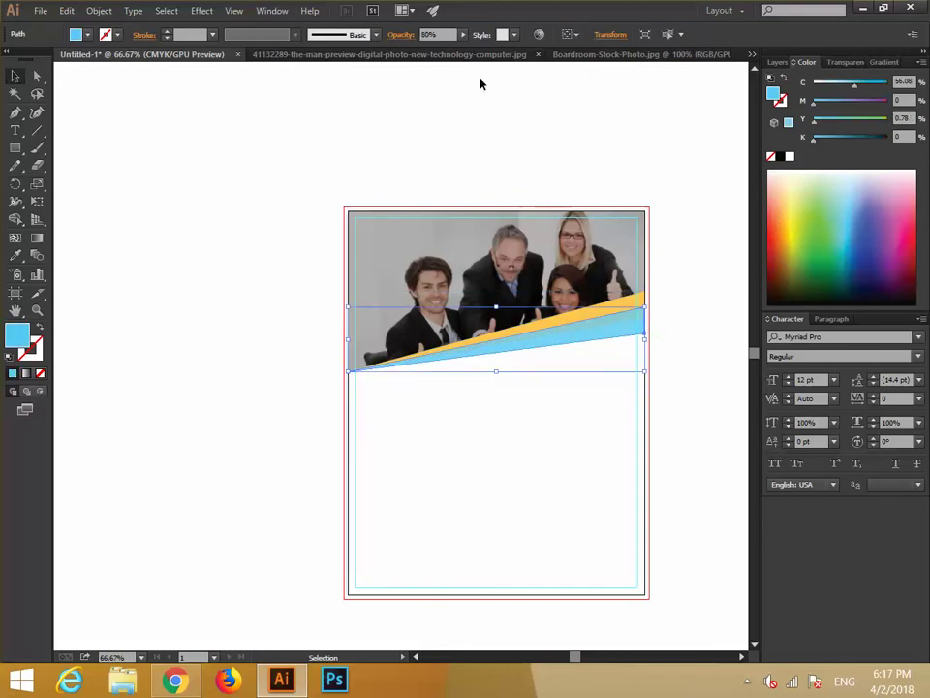
left_click(626, 305)
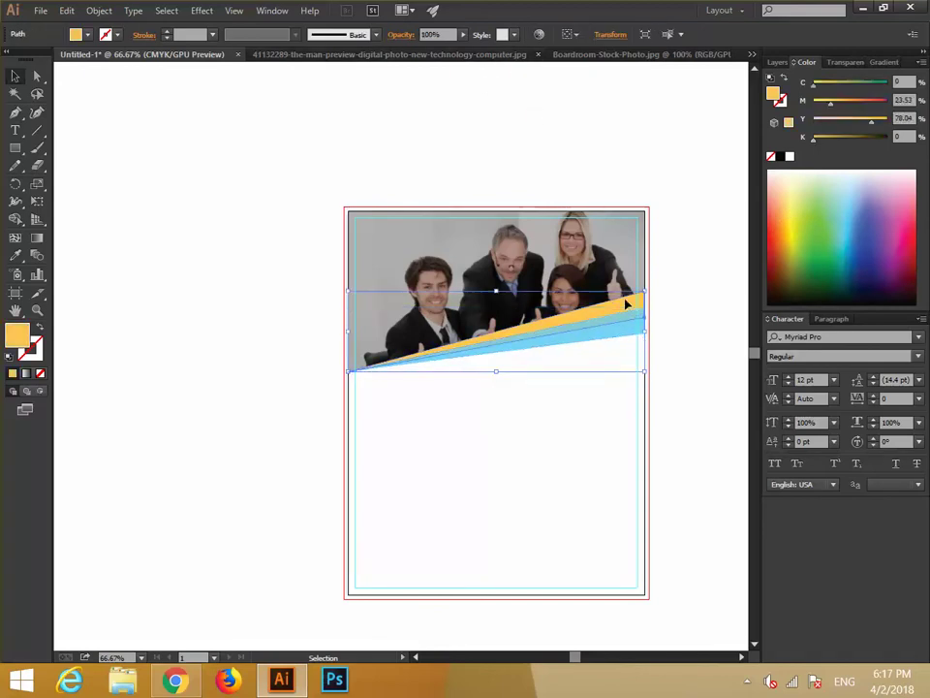
left_click(429, 34)
type("80")
key("Return")
left_click(443, 98)
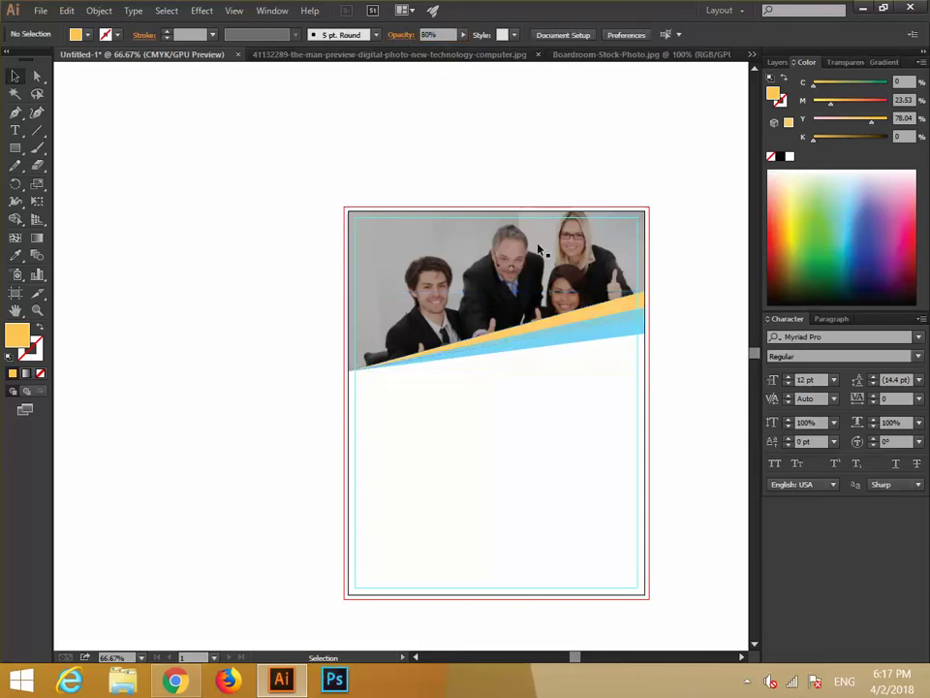
Step: Reduce the light blue stripe's opacity to 60%
left_click(588, 318)
left_click(600, 334)
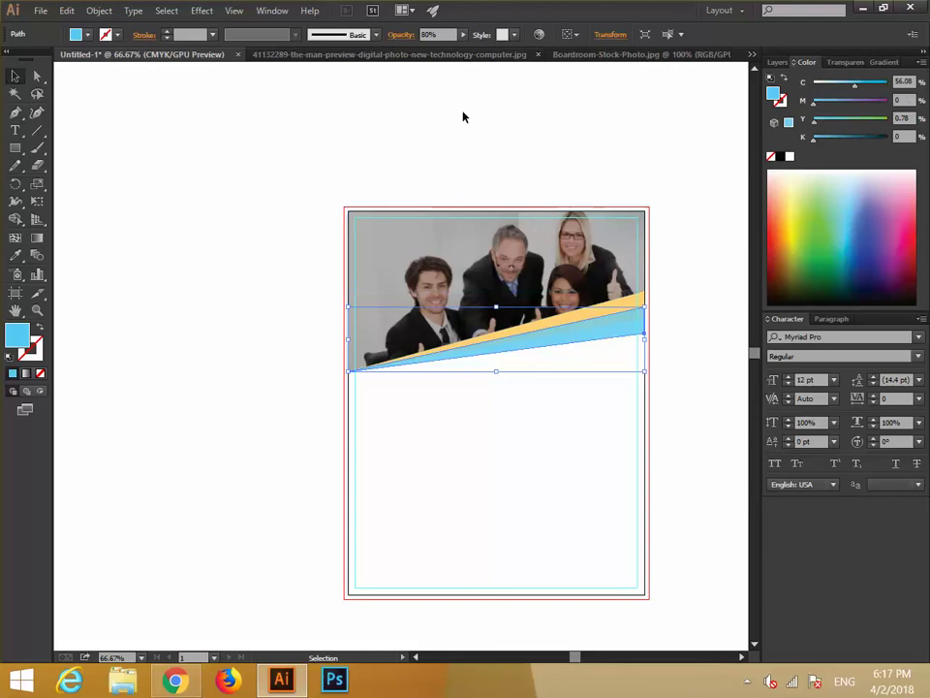
left_click(430, 34)
type("60")
key("Return")
left_click(423, 127)
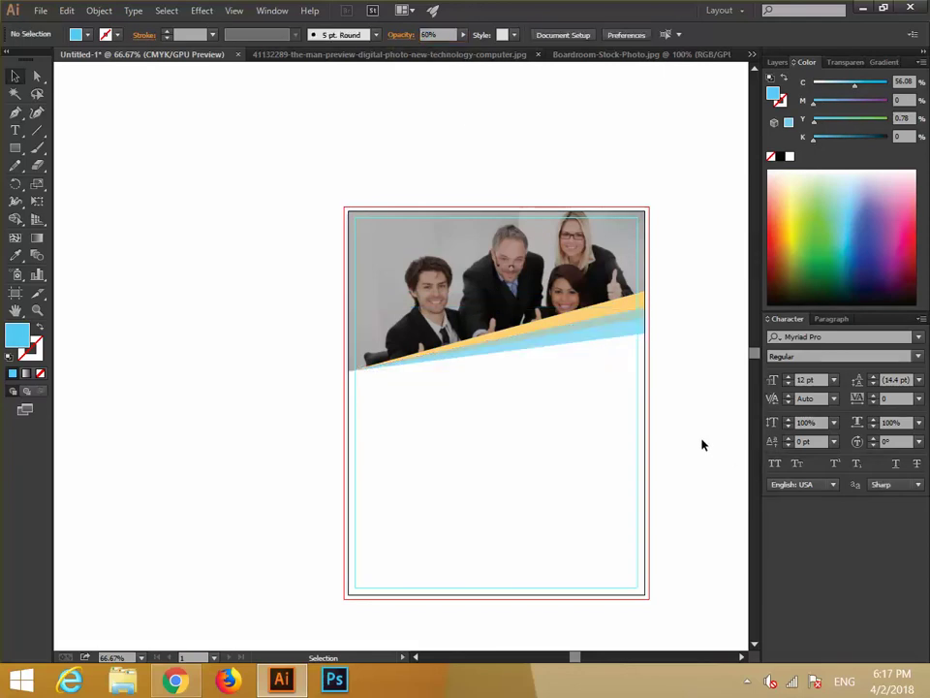
Step: Draw a straight, slightly rising line across the full page width in the blank area below the header stripes
scroll(703, 444, "down", 3)
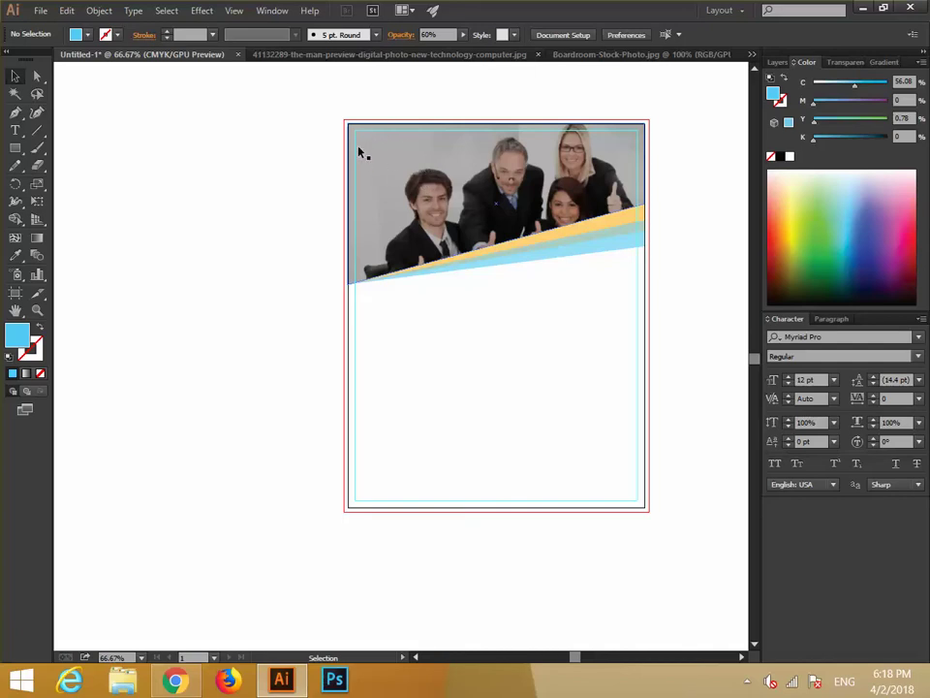
scroll(446, 394, "down", 1)
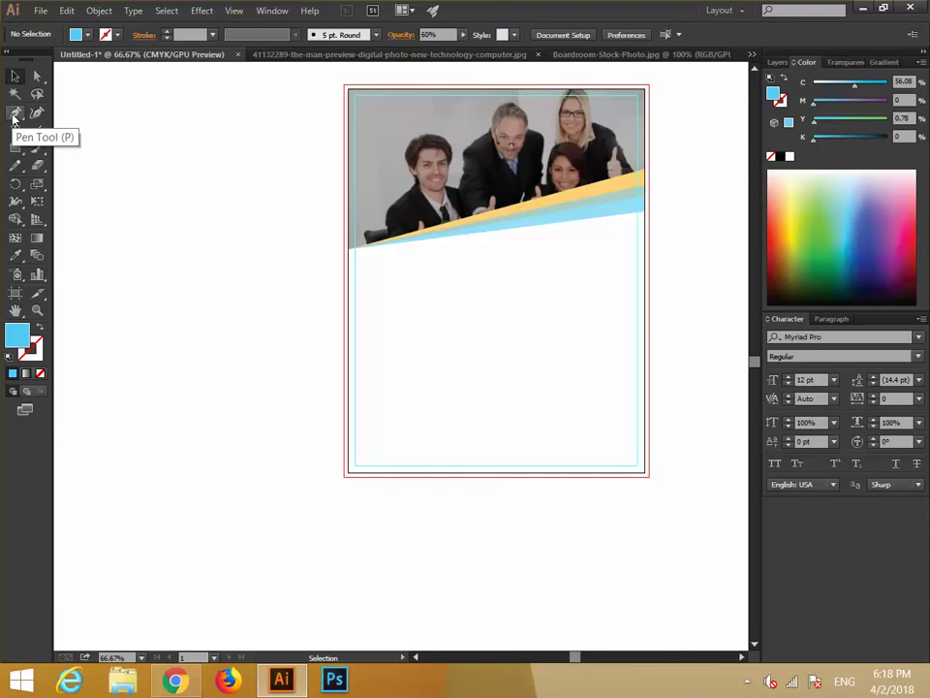
key("ctrl+plus")
scroll(69, 245, "up", 2)
scroll(68, 245, "right", 4)
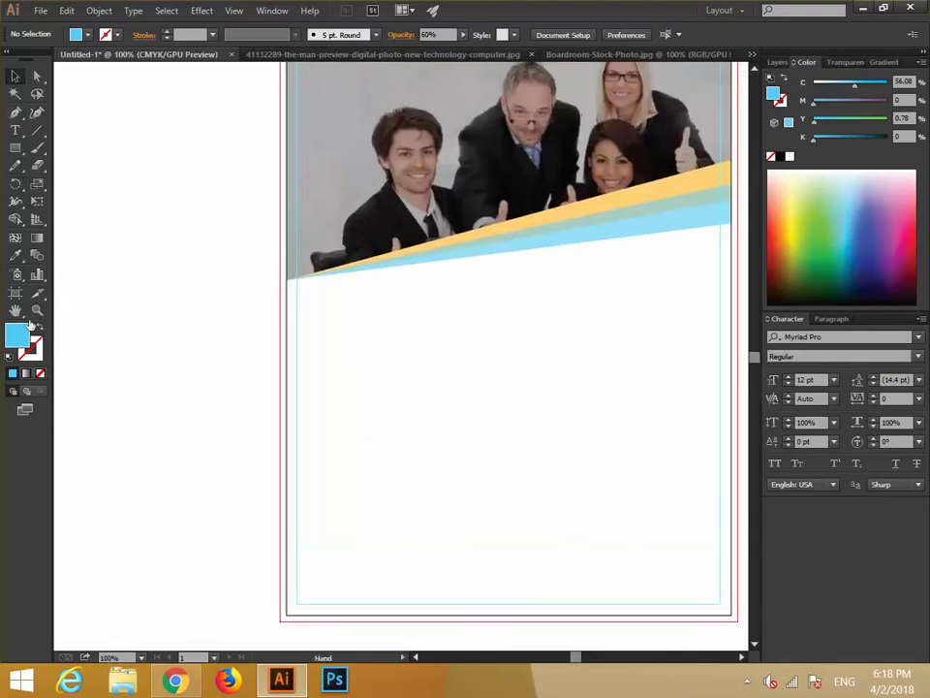
left_click(15, 113)
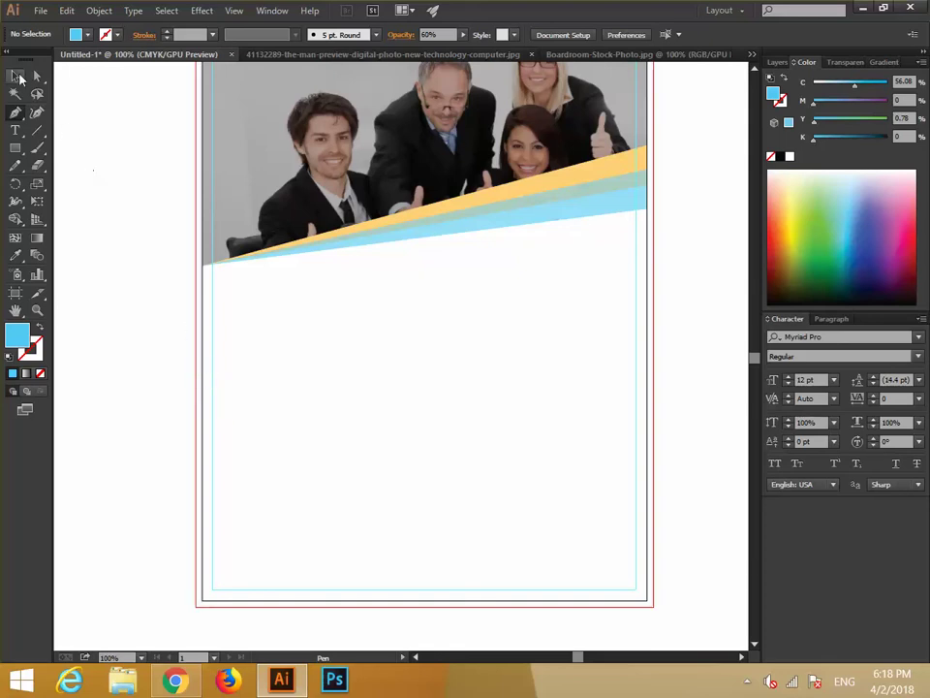
key("backslash")
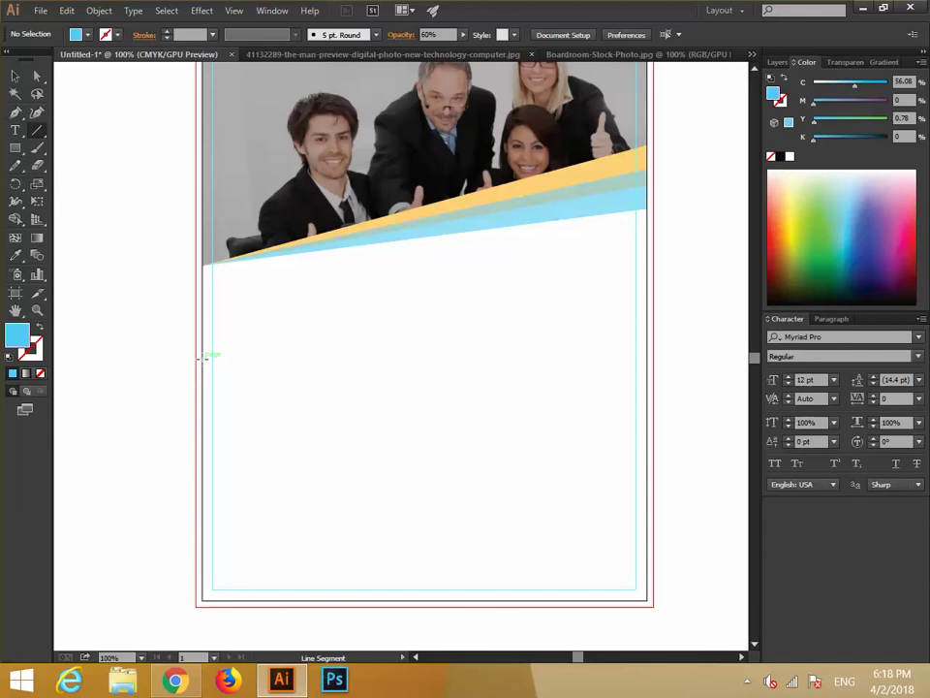
left_click_drag(201, 357, 645, 331)
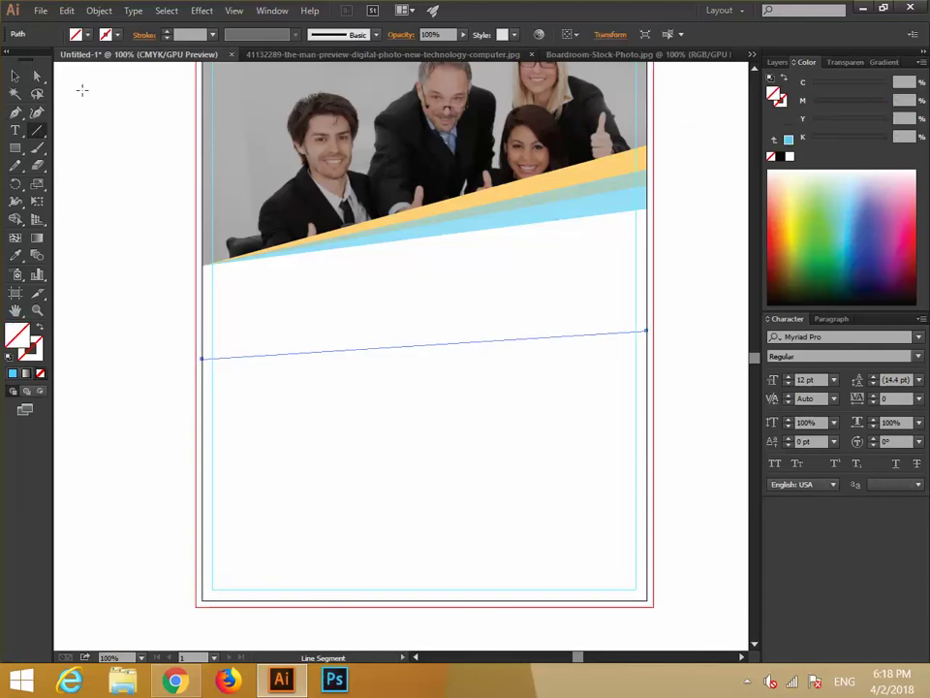
Step: Bend the line with the Curvature tool into a wave that crests in its left part and dips in its right part
left_click(38, 113)
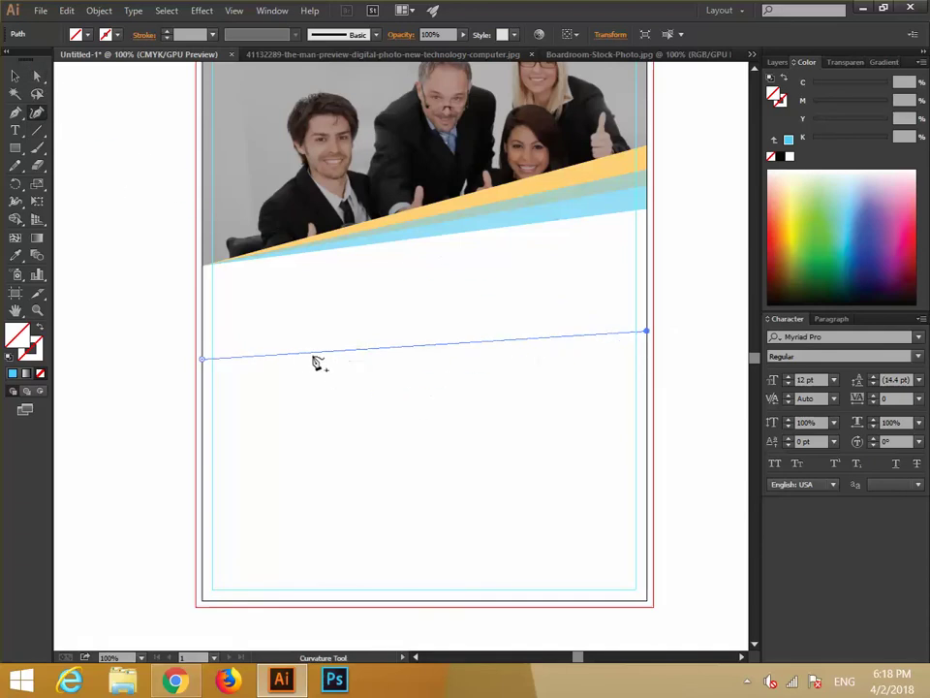
left_click_drag(299, 353, 291, 310)
left_click(474, 293)
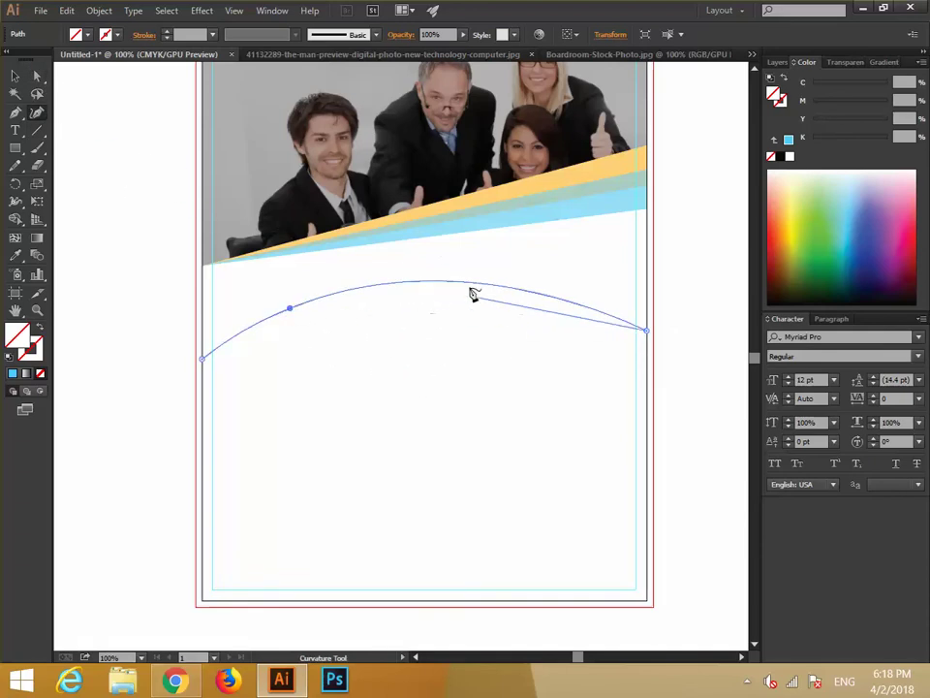
left_click_drag(475, 288, 495, 381)
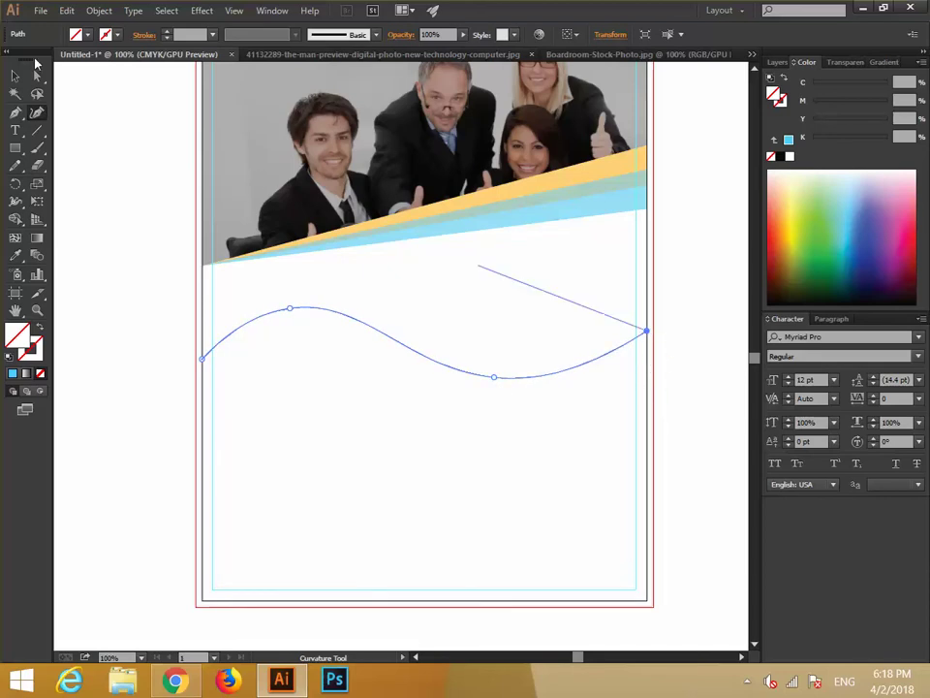
left_click(15, 75)
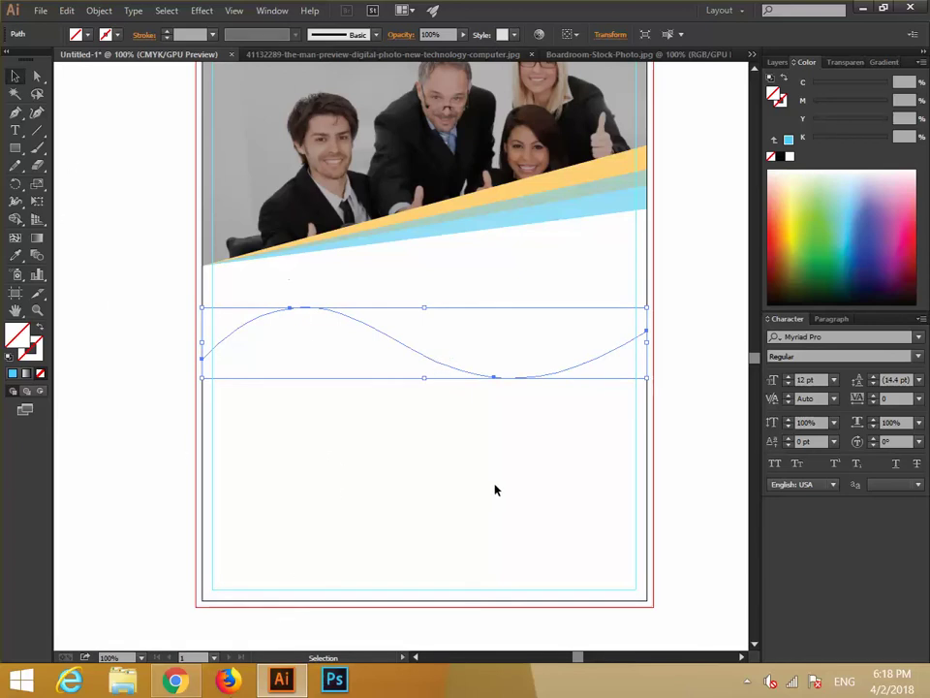
Step: Give the wavy line a near-black stroke, color 020202
double_click(33, 349)
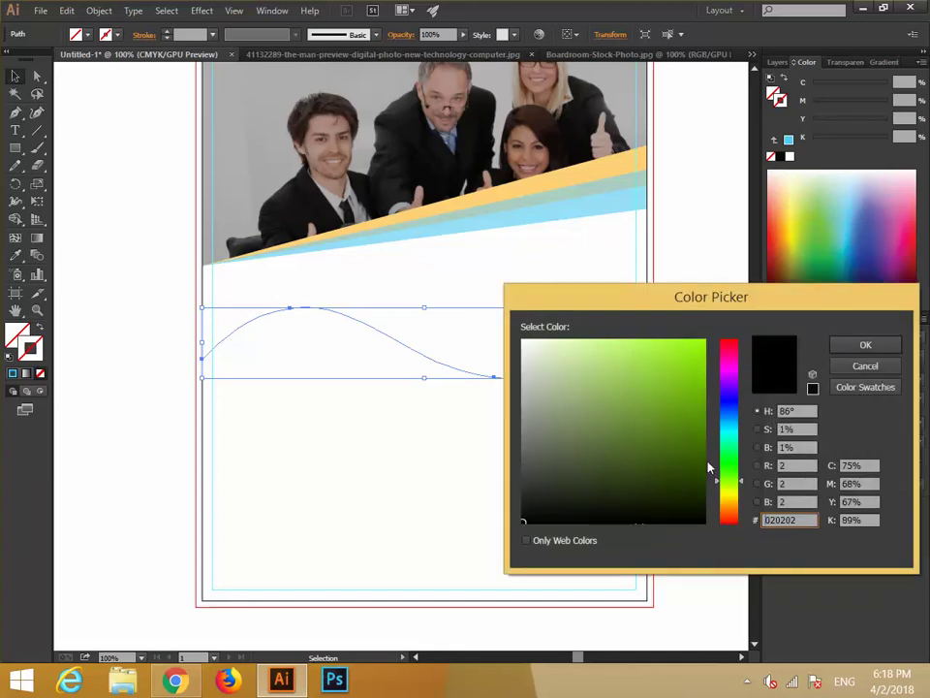
left_click(892, 346)
left_click(536, 436)
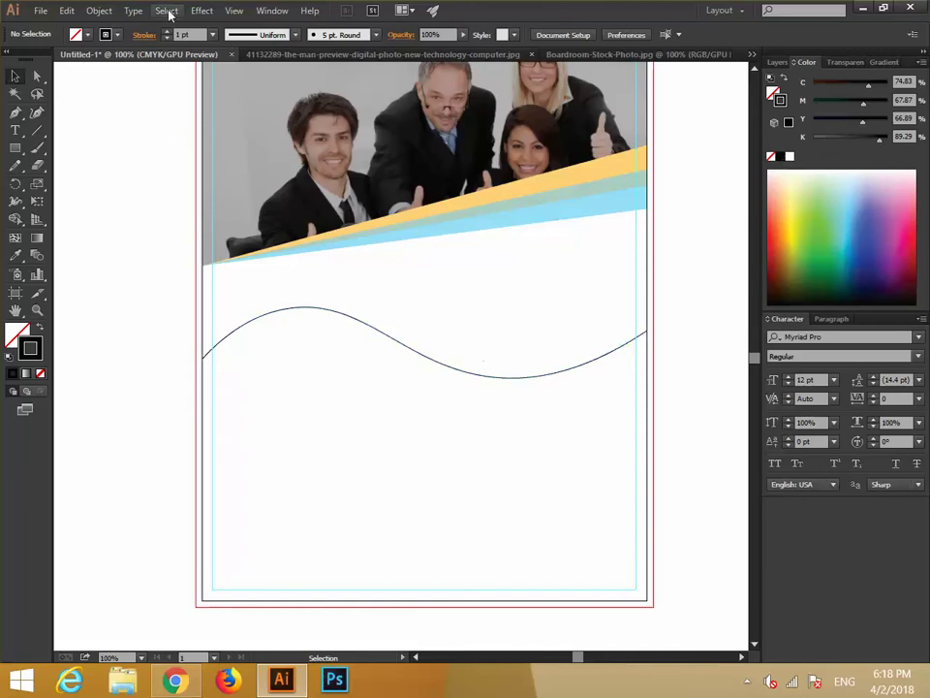
Step: Try a 3 pt stroke weight on the wavy line and return it to 1 pt
left_click(370, 328)
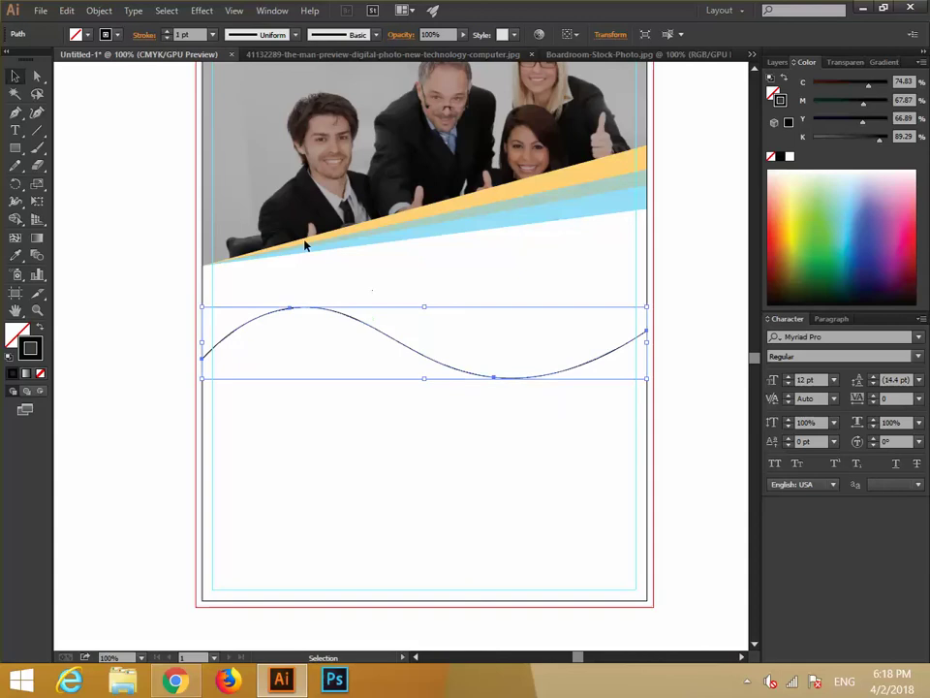
left_click(168, 32)
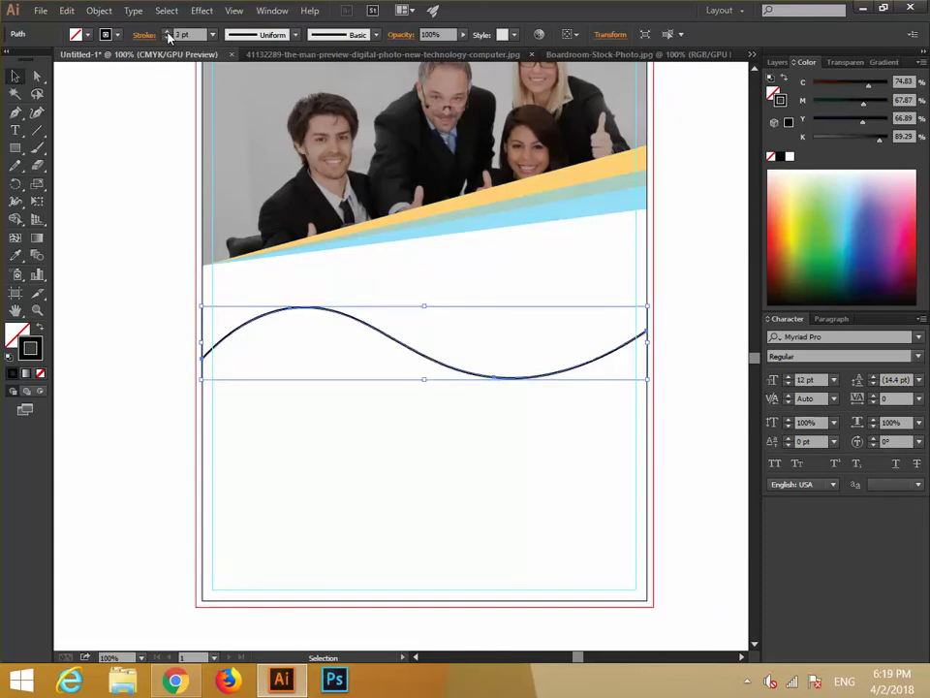
left_click(482, 378)
left_click(168, 39)
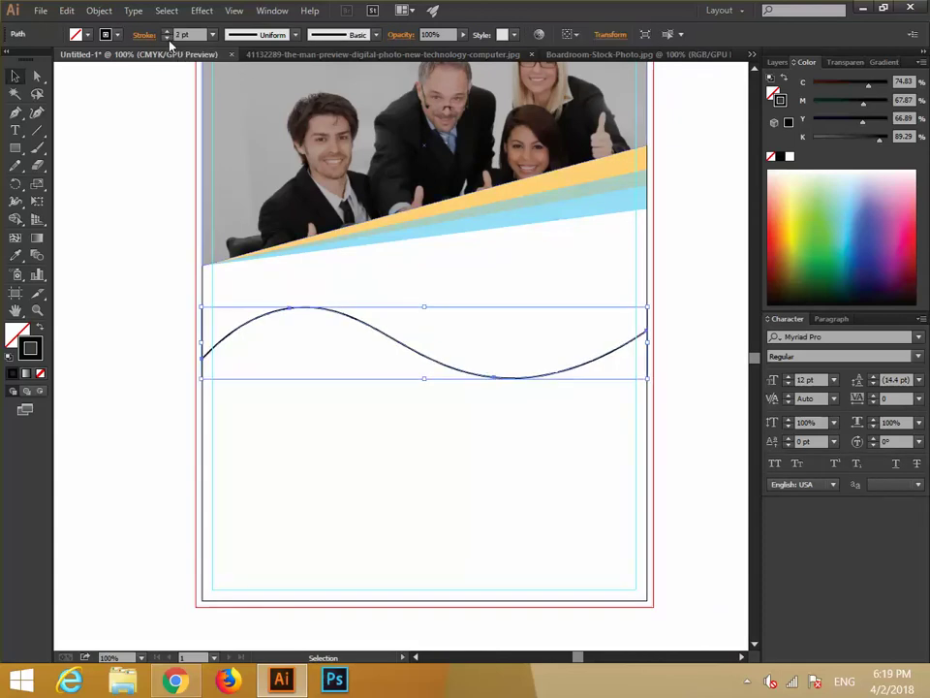
left_click(168, 39)
left_click(415, 371)
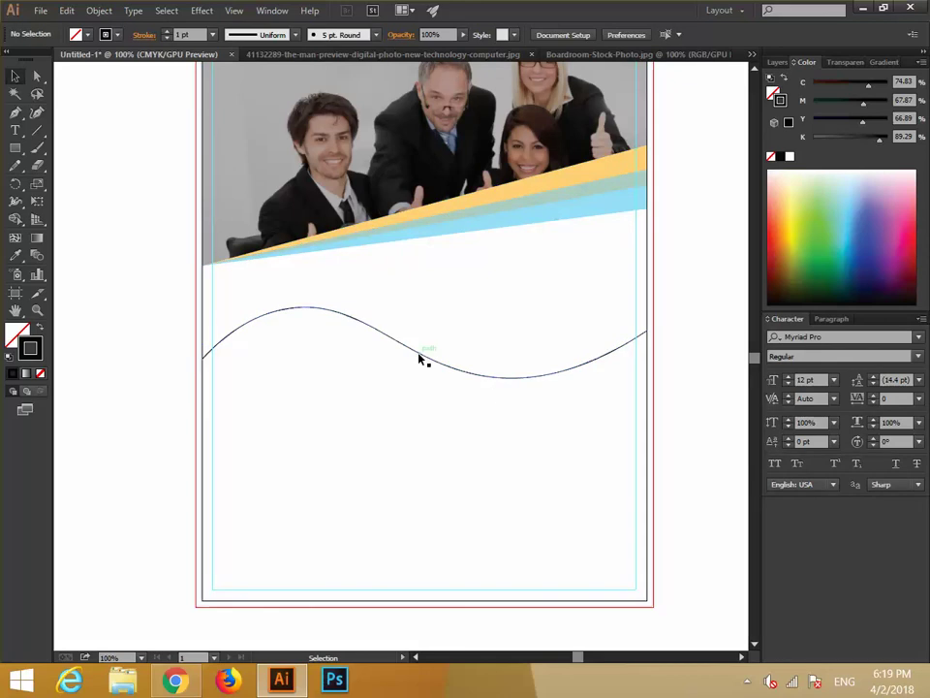
left_click(422, 359)
left_click(452, 457)
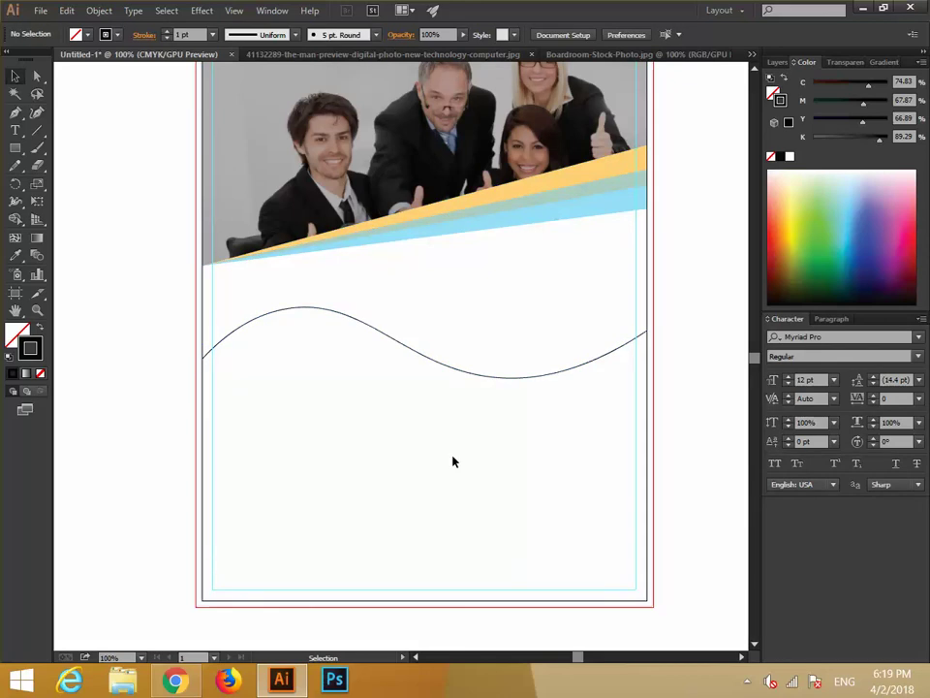
Step: Thicken the wavy line's stroke to 24 pt
left_click(299, 309)
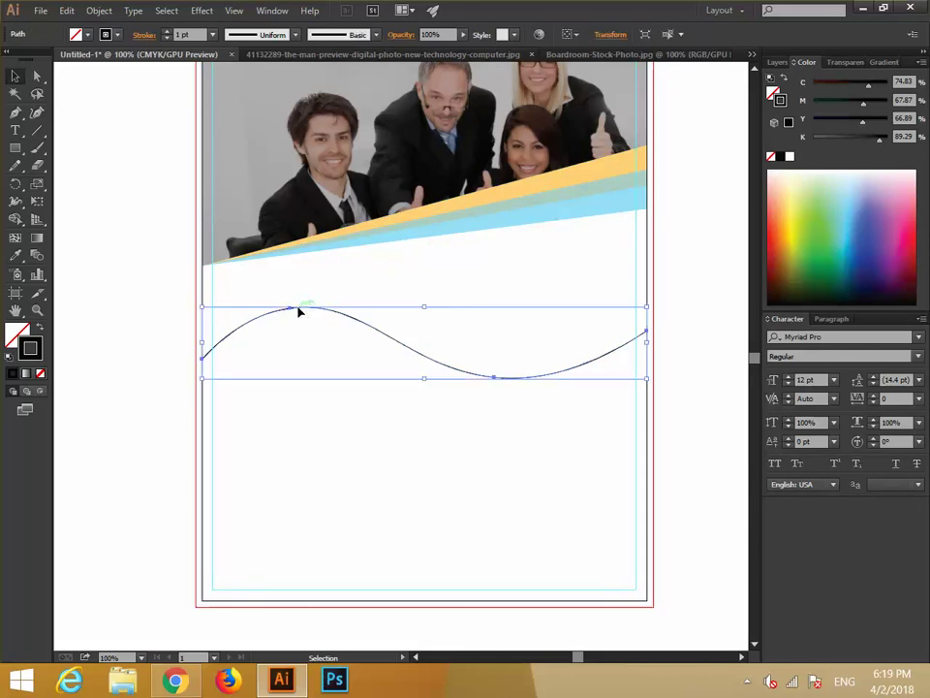
left_click(168, 32)
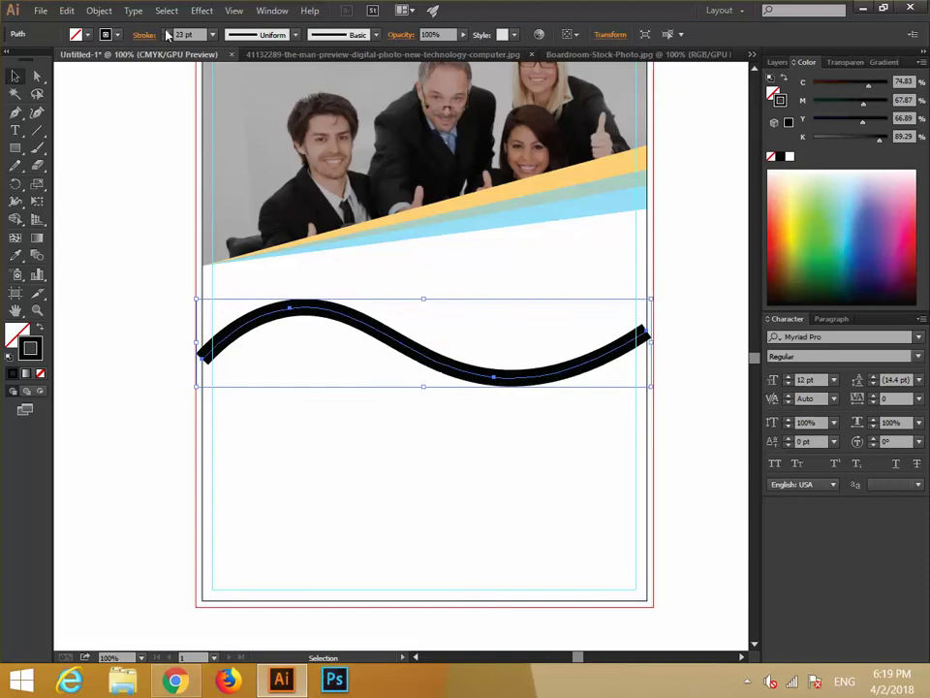
left_click(168, 32)
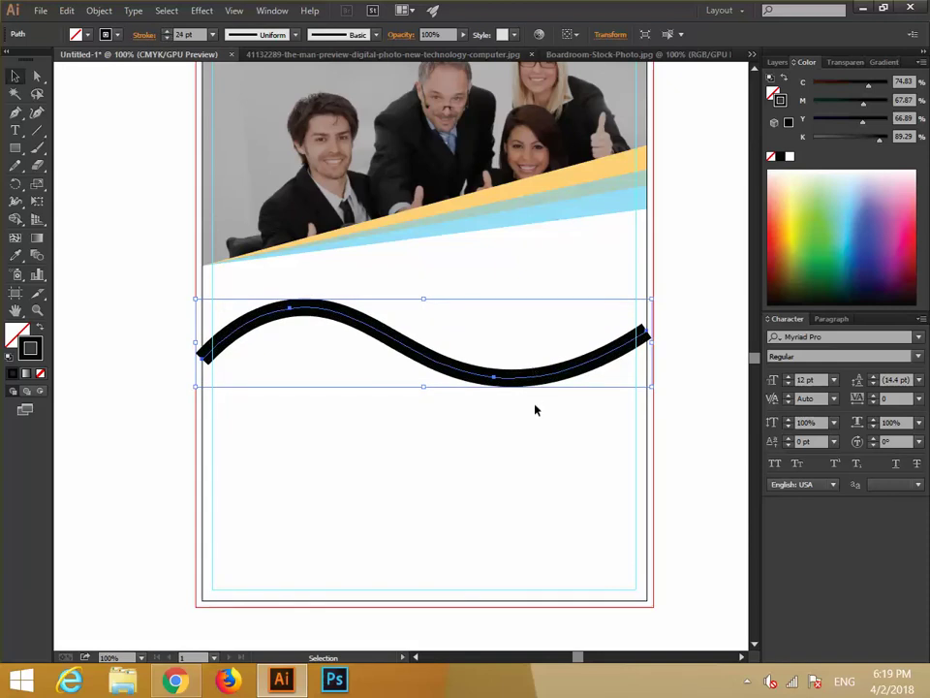
Step: Convert the thick wavy line into a filled shape with Outline Stroke
left_click(97, 10)
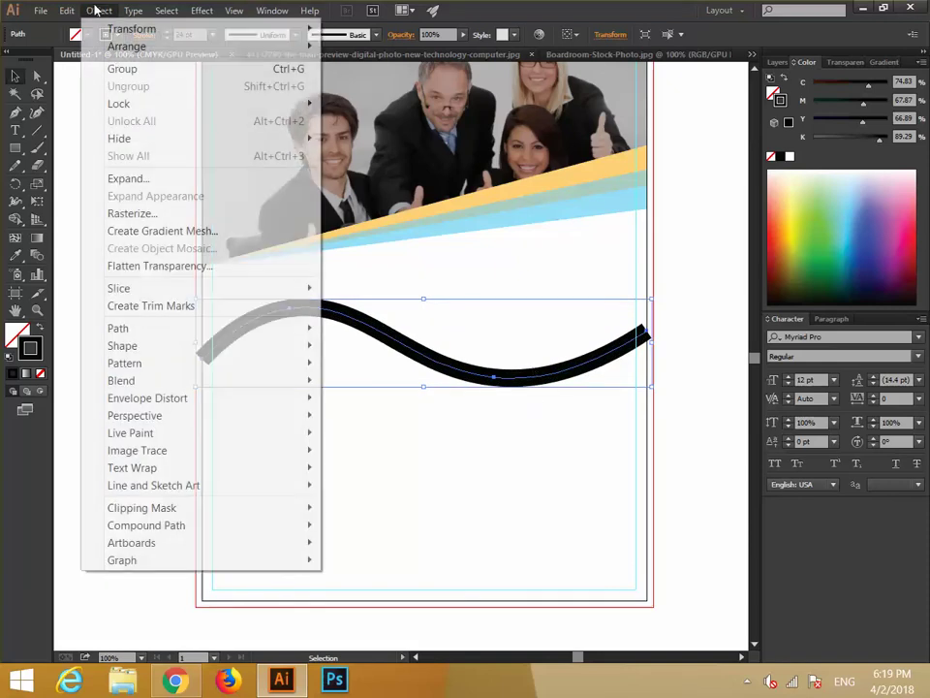
mouse_move(307, 338)
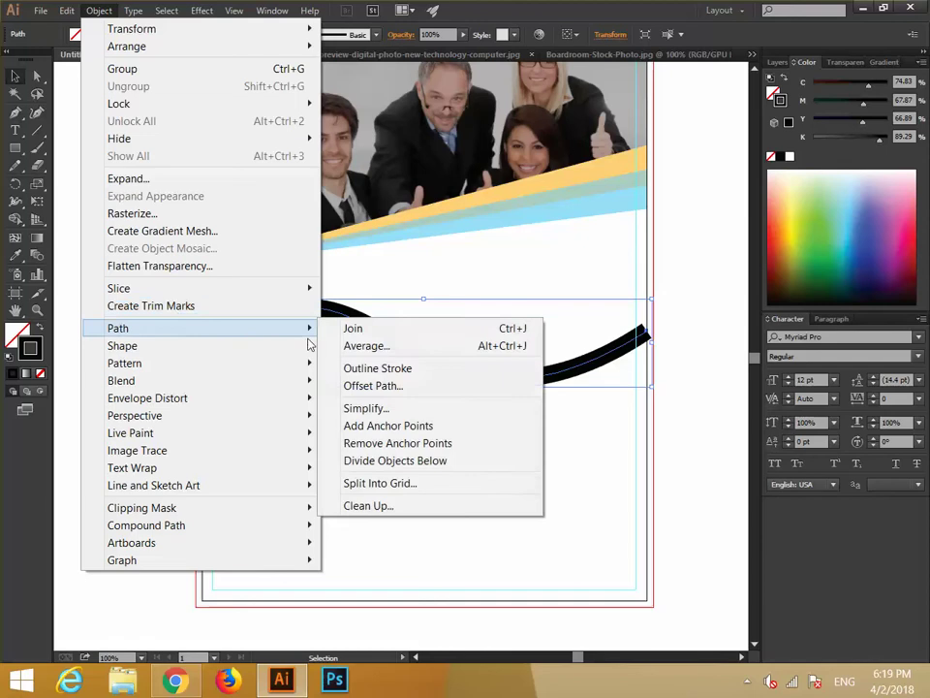
left_click(361, 369)
left_click(393, 434)
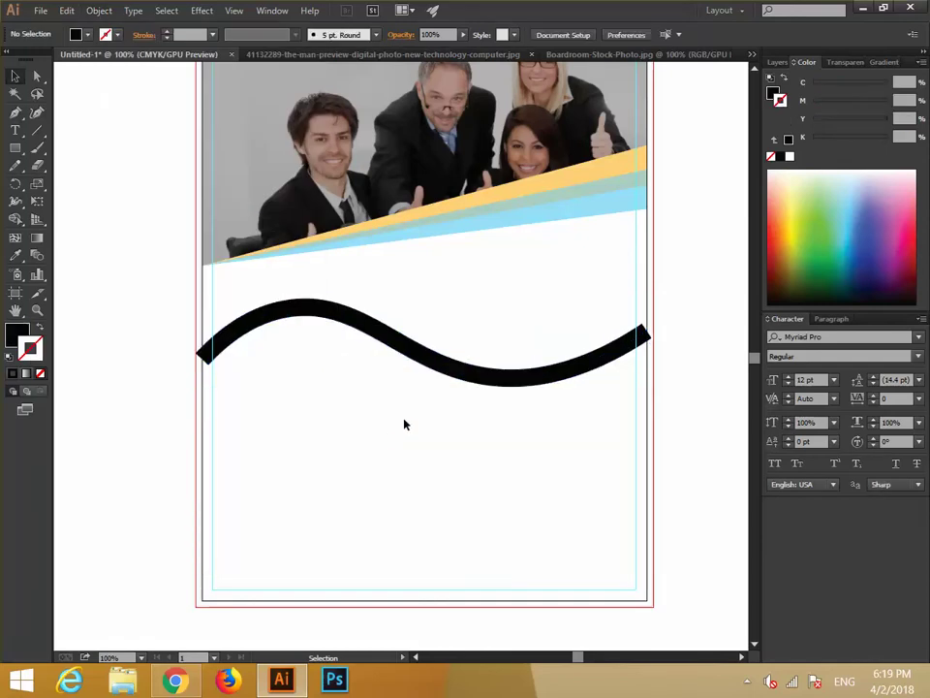
Step: Taper the black wave's left end to a sharp point by bringing its two end anchor points together near the page edge
left_click(498, 380)
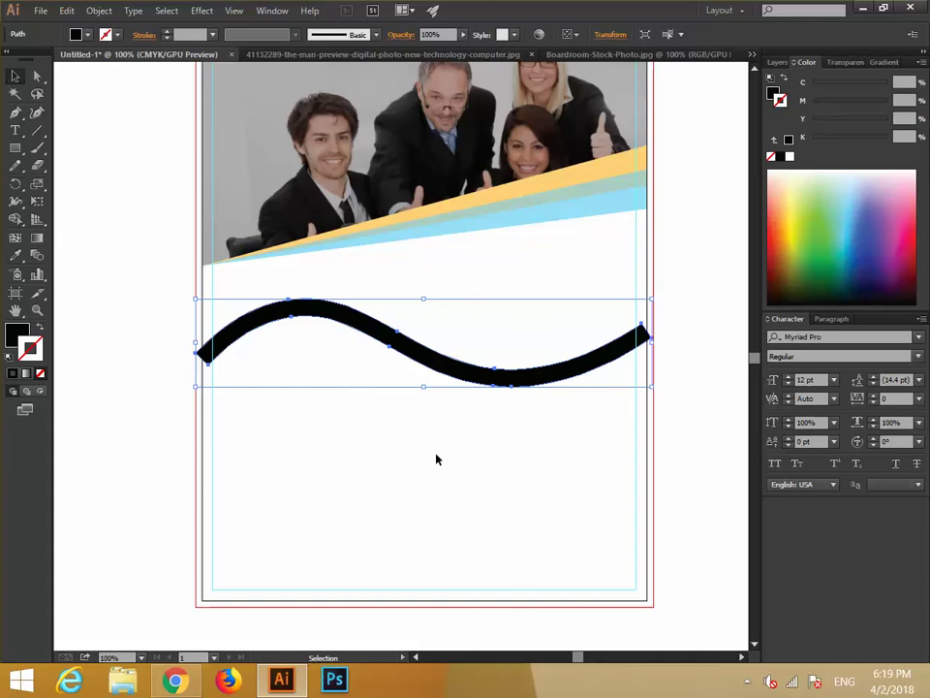
key("ctrl+plus")
key("ctrl+plus")
key("ctrl+plus")
left_click_drag(245, 488, 533, 531)
left_click(73, 157)
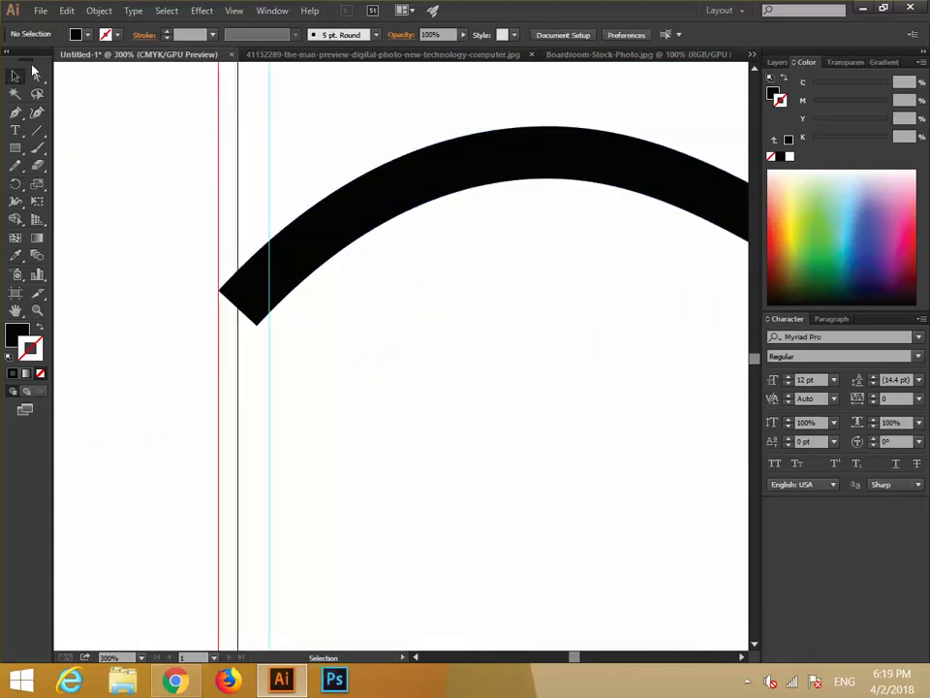
left_click(37, 76)
left_click_drag(222, 291, 242, 308)
left_click(252, 326)
left_click(381, 359)
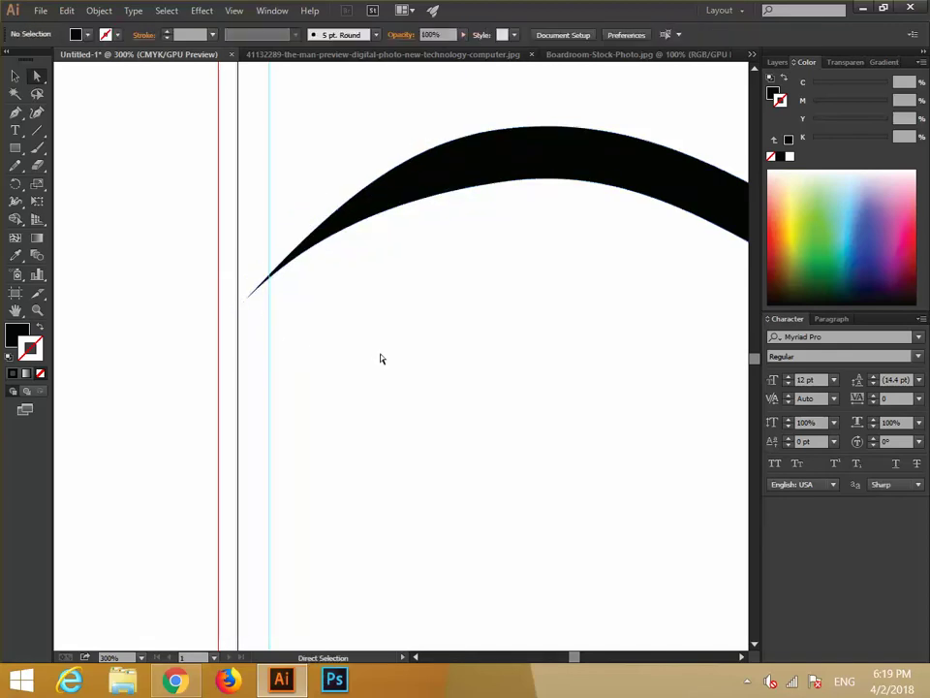
Step: Taper the black wave's right end to a sharp point by moving its lower end anchor point up to the other end anchor
left_click_drag(381, 358, 60, 293)
left_click_drag(614, 391, 180, 452)
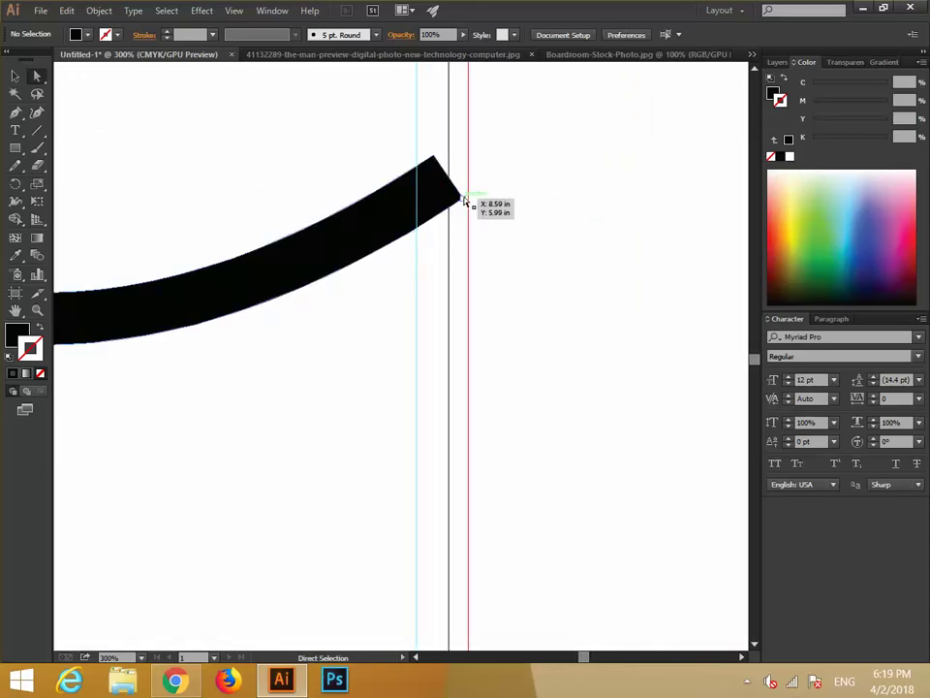
mouse_move(461, 201)
left_mouse_down()
mouse_move(442, 166)
mouse_move(448, 177)
left_mouse_up()
left_click(612, 200)
key("ctrl+minus")
key("ctrl+minus")
key("ctrl+minus")
key("ctrl+minus")
key("ctrl+minus")
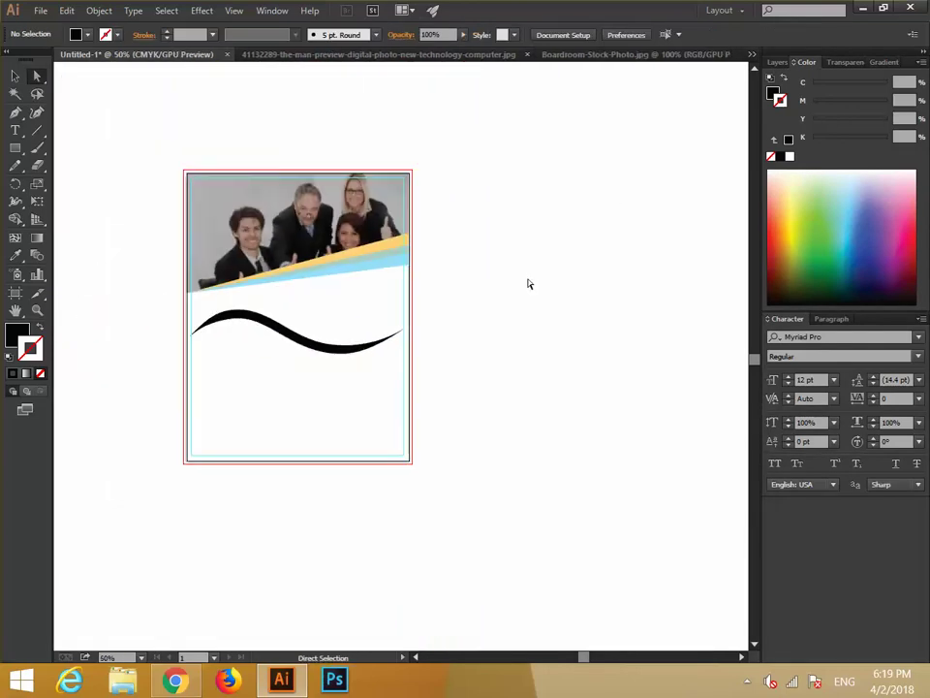
scroll(528, 283, "down", 3)
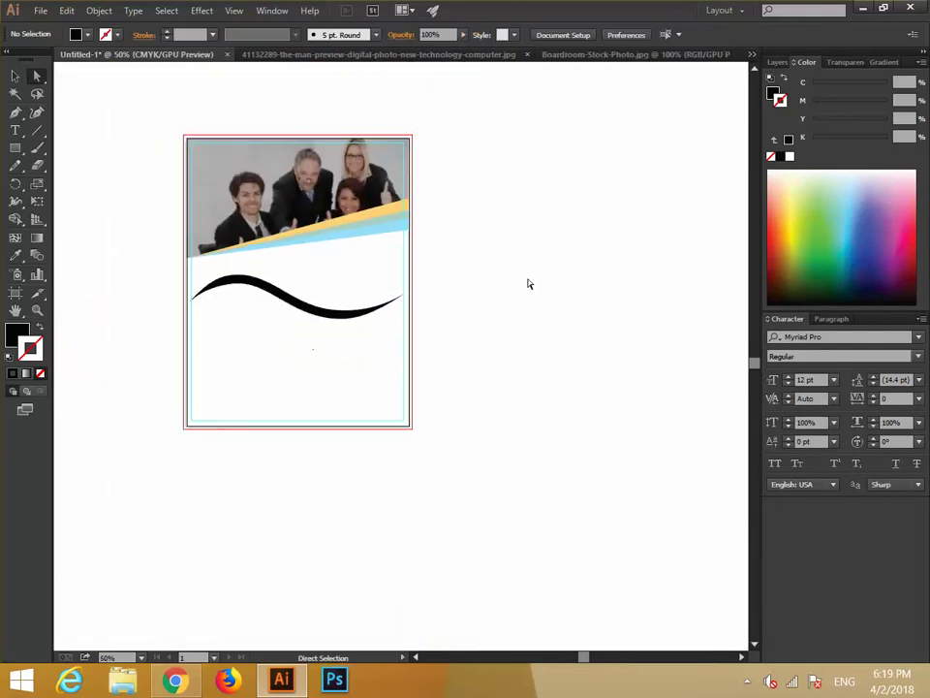
Step: Examine the tapered black wave's outline and its pointed ends up close
left_click(14, 76)
left_click(299, 283)
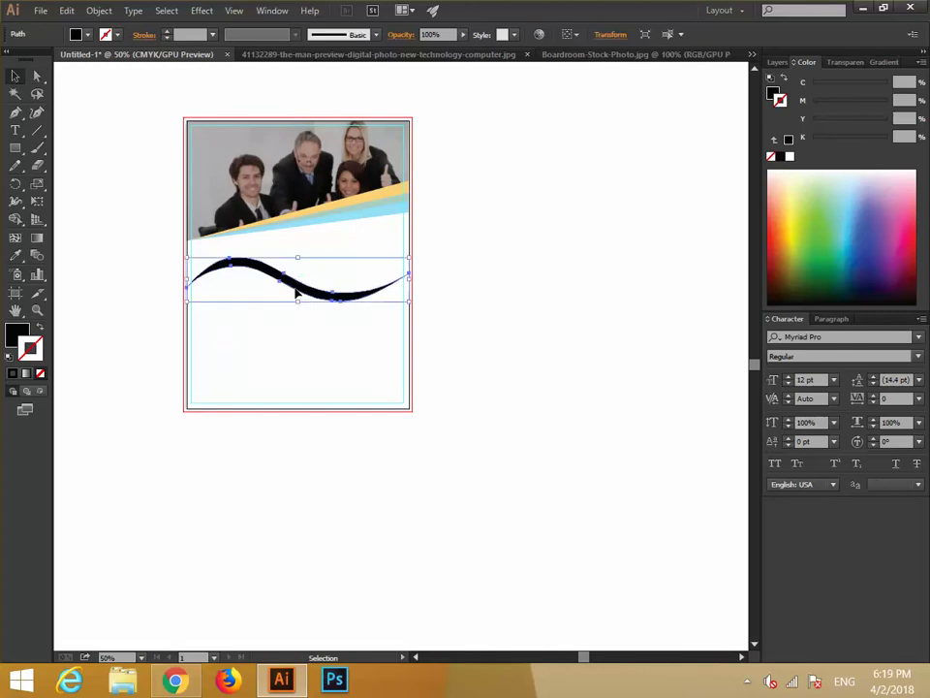
key("ctrl+plus")
key("ctrl+plus")
key("ctrl+plus")
key("ctrl+plus")
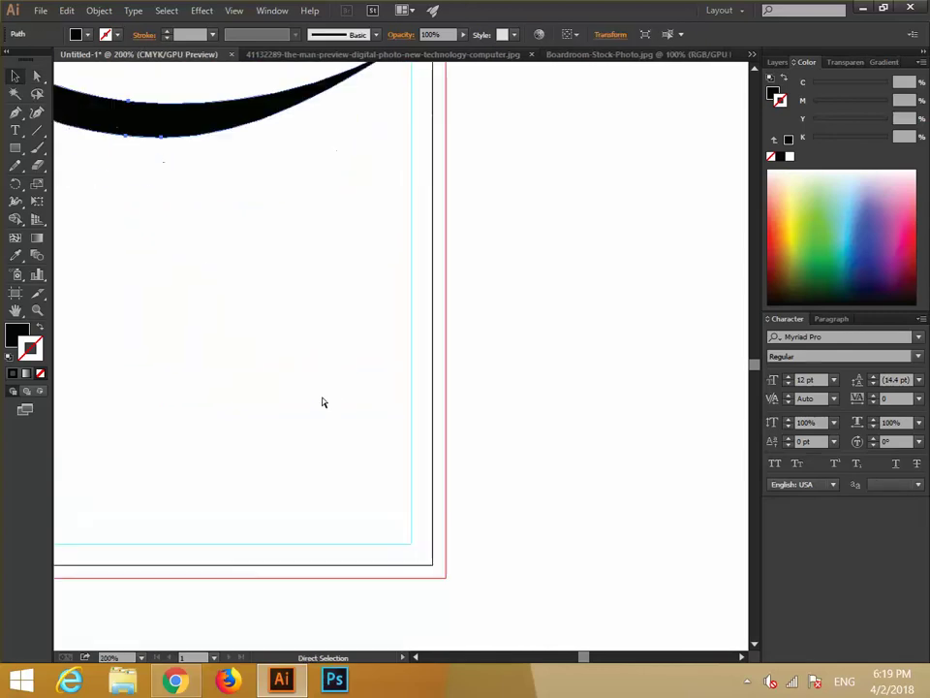
mouse_move(299, 373)
left_mouse_down()
mouse_move(218, 348)
mouse_move(247, 375)
mouse_move(340, 374)
mouse_move(365, 412)
mouse_move(383, 389)
mouse_move(345, 358)
mouse_move(276, 358)
mouse_move(287, 372)
left_mouse_up()
key("ctrl+minus")
key("ctrl+minus")
key("ctrl+minus")
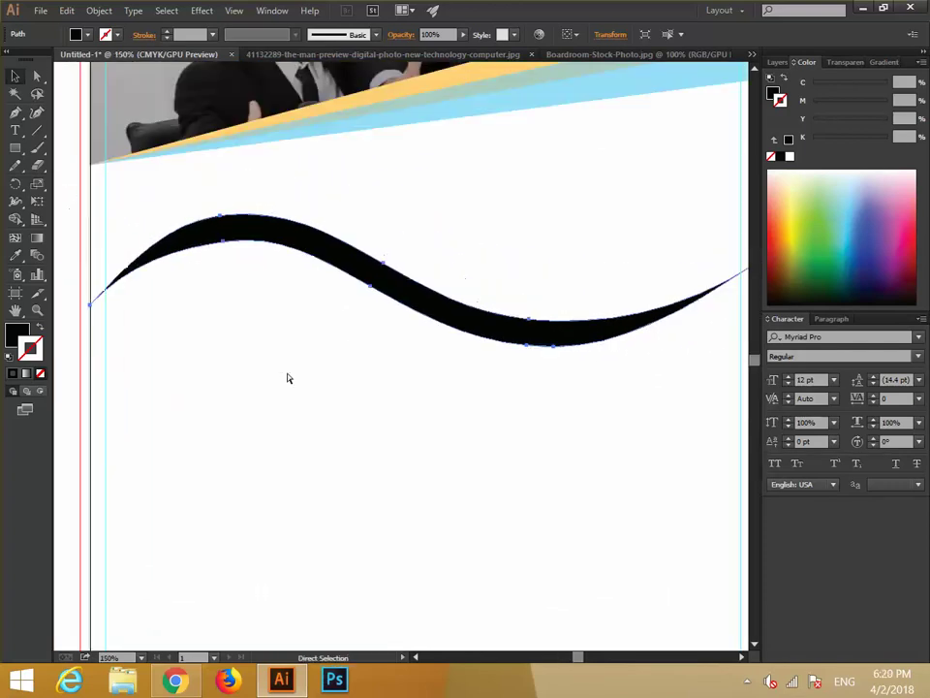
key("v")
left_click(676, 376)
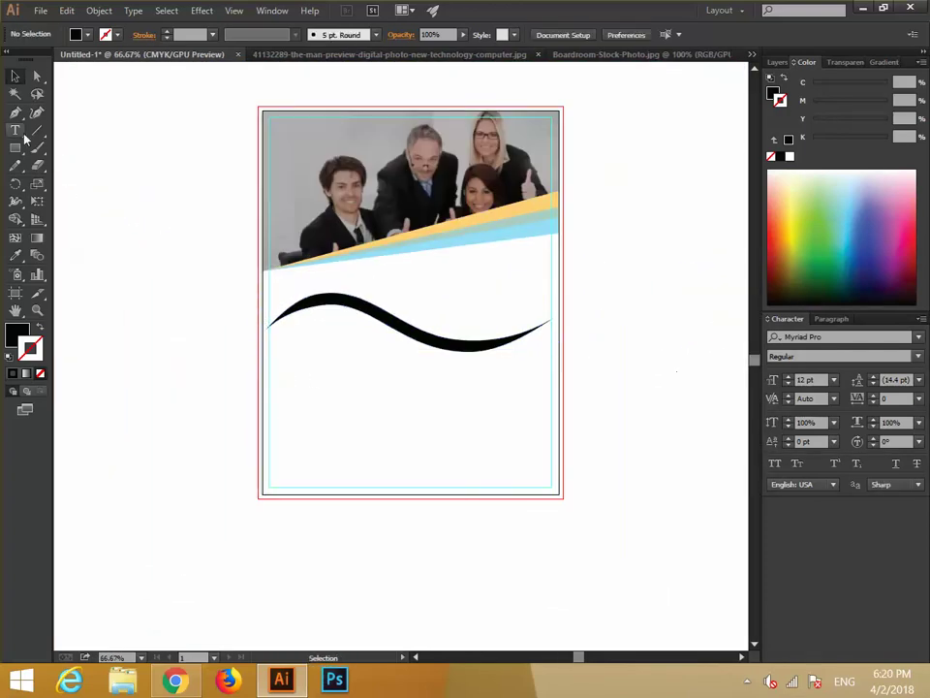
Step: Draw a black circle about 2.12 in in diameter below the wave, near the flyer's left margin guide
left_click_drag(11, 148, 66, 182)
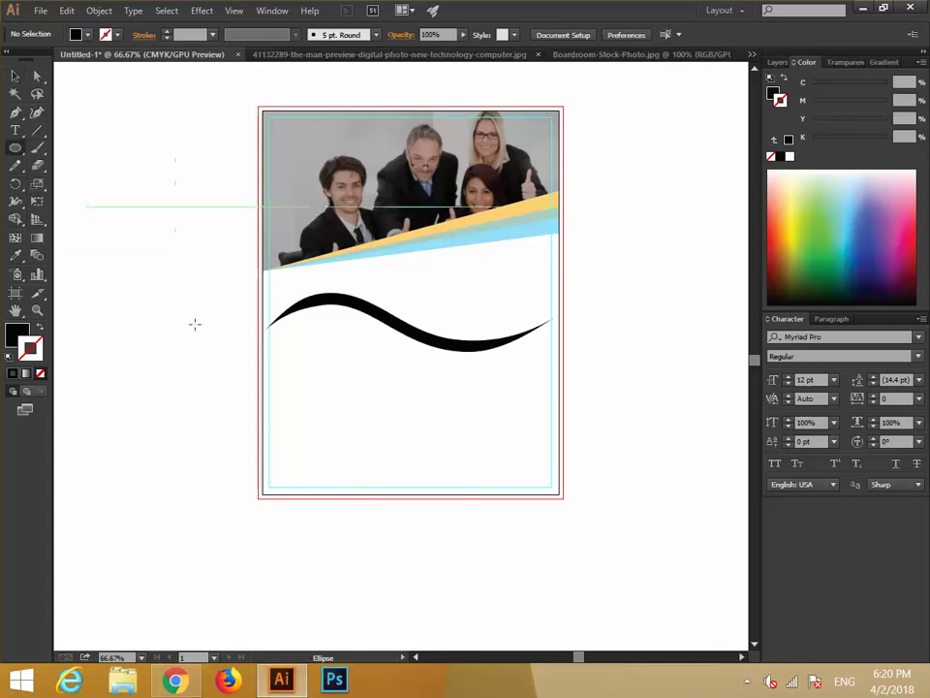
left_click_drag(316, 394, 353, 430)
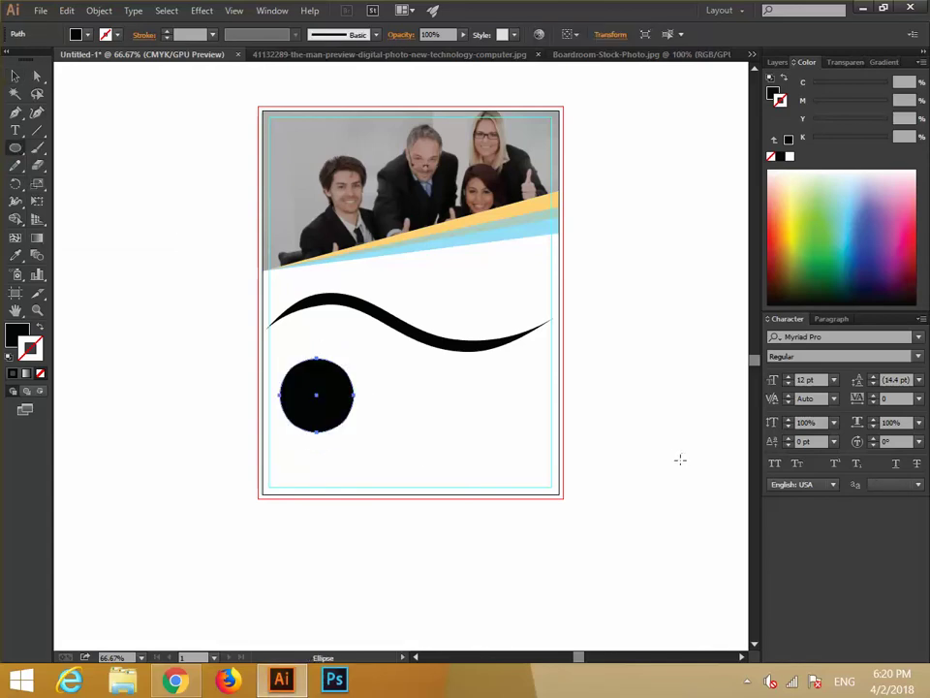
left_click(15, 76)
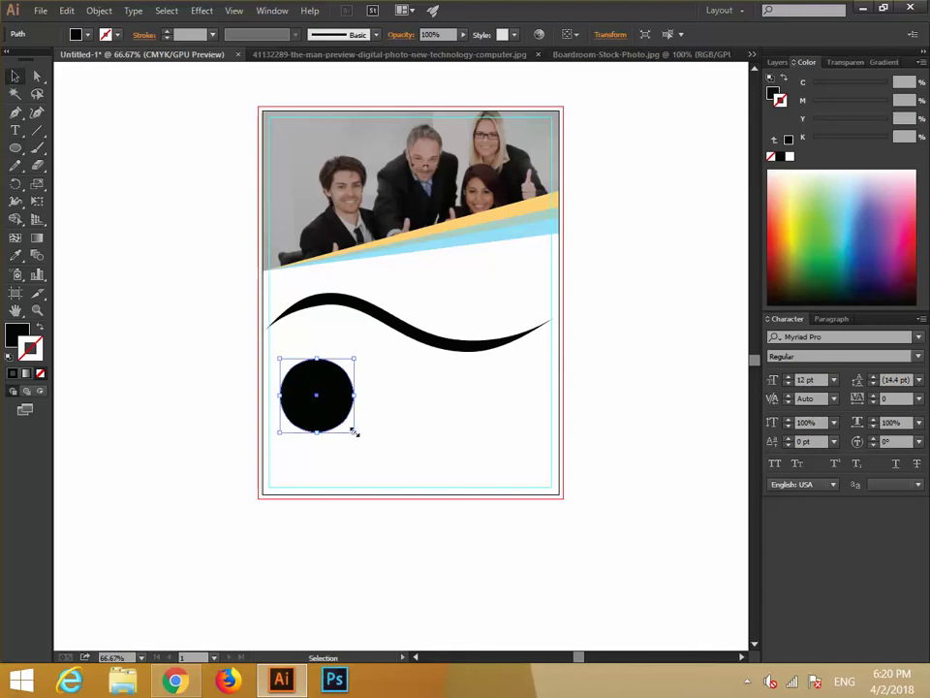
Step: Add a smaller concentric copy of the black circle, about 1.71 in in diameter, inside the first one
key("a")
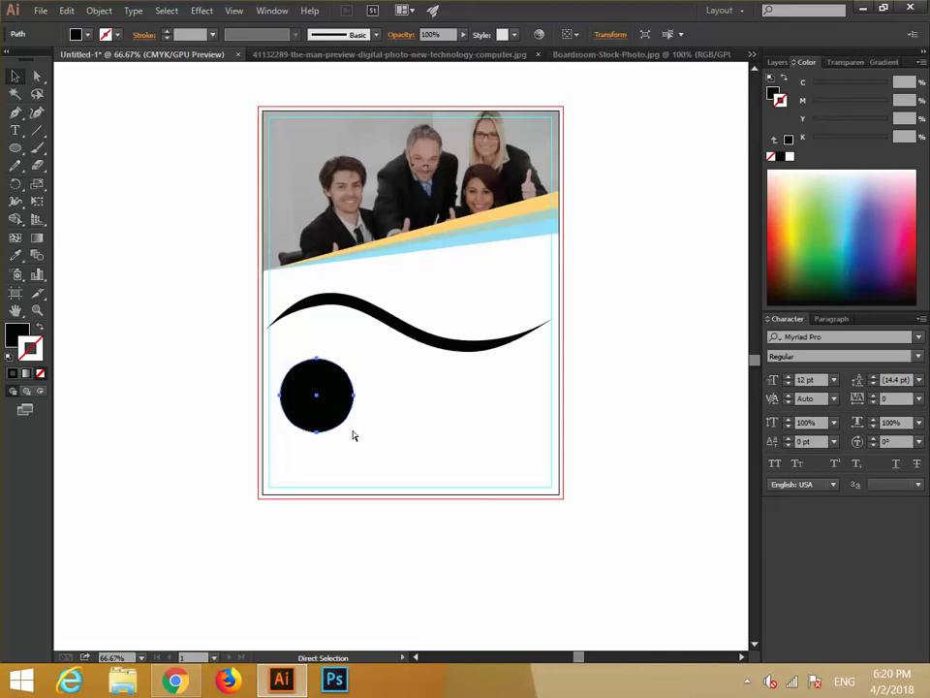
key("v")
mouse_move(354, 434)
left_mouse_down()
mouse_move(341, 430)
mouse_move(348, 435)
left_mouse_up()
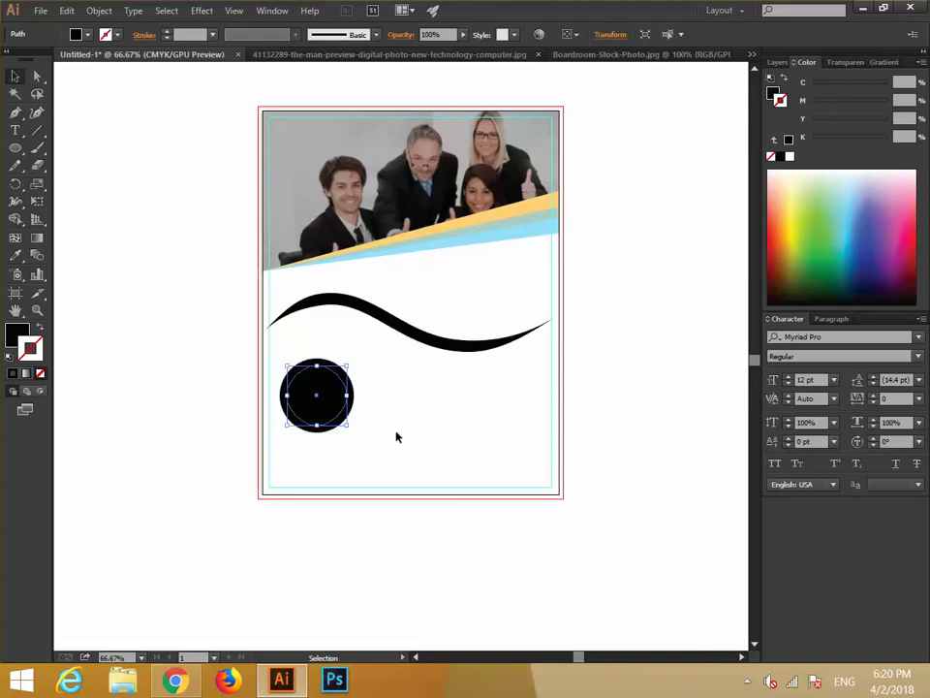
left_click(372, 415)
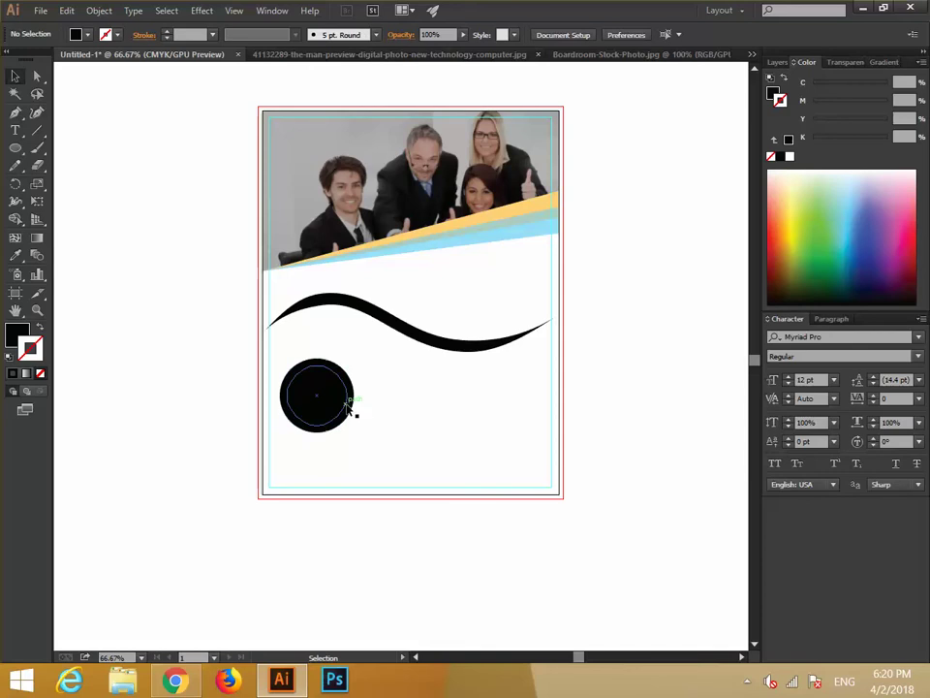
Step: Fill the outer circle with green, about C 71, M 0, Y 100, K 0, and leave it without a stroke
left_click(351, 408)
left_click(824, 236)
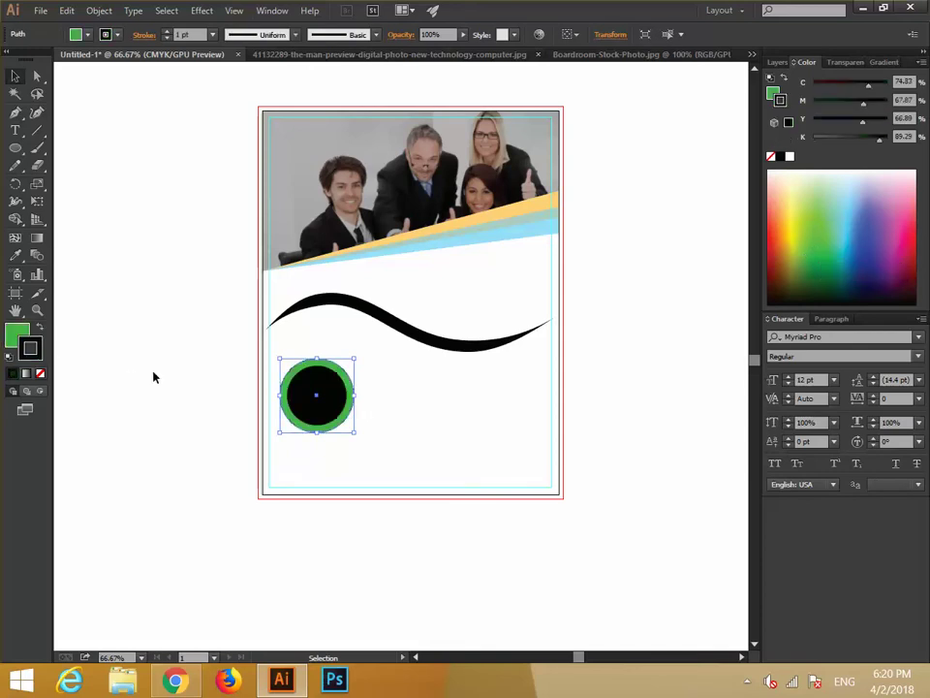
left_click(475, 440)
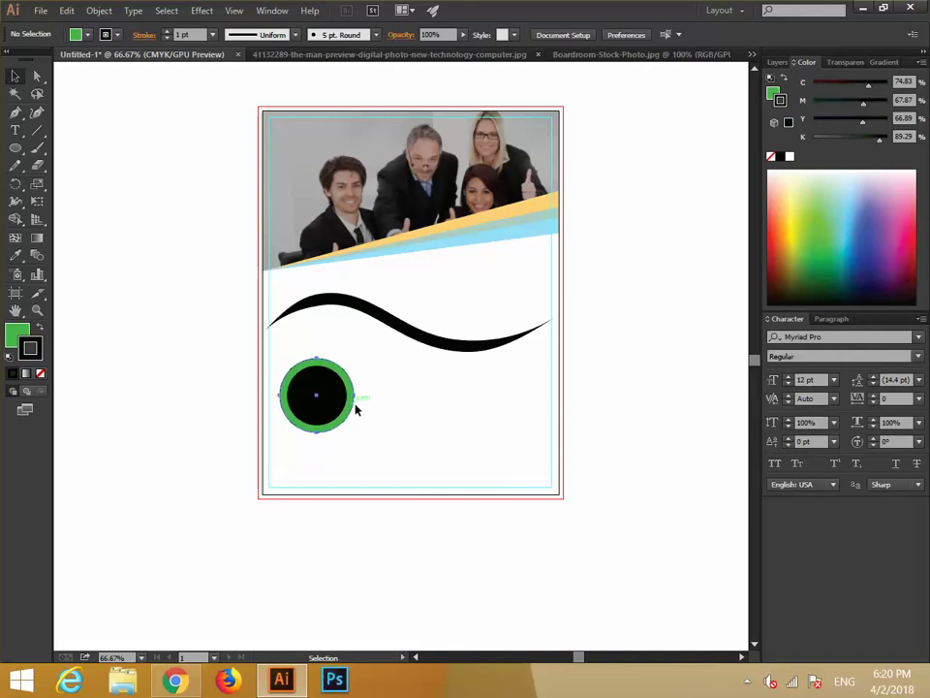
left_click(354, 408)
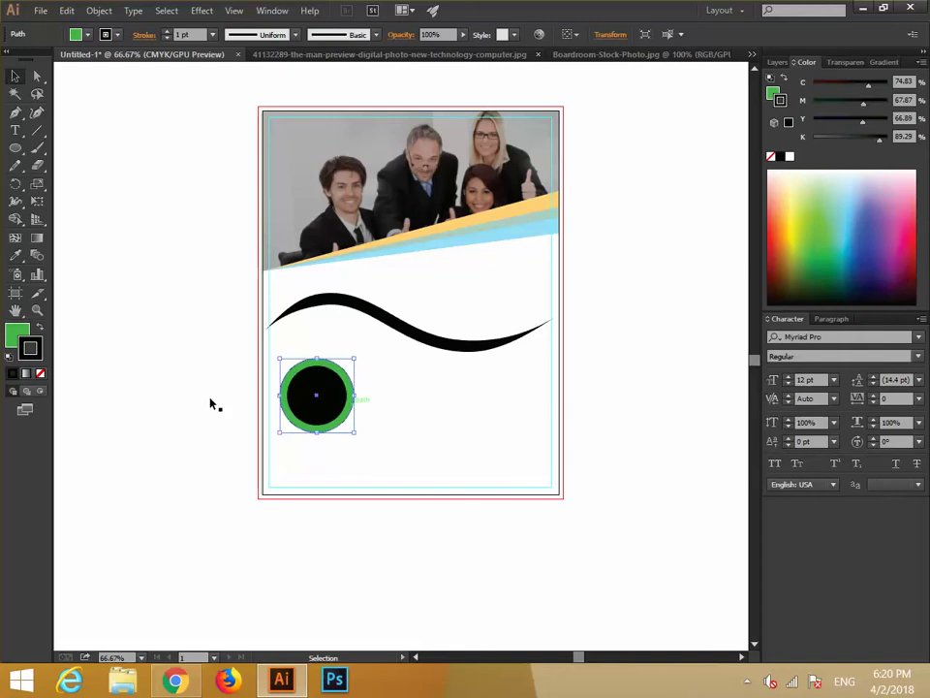
left_click(238, 296)
Step: Copy the technology photo of the man in a suit from its own document and paste it into the flyer
left_click(316, 415)
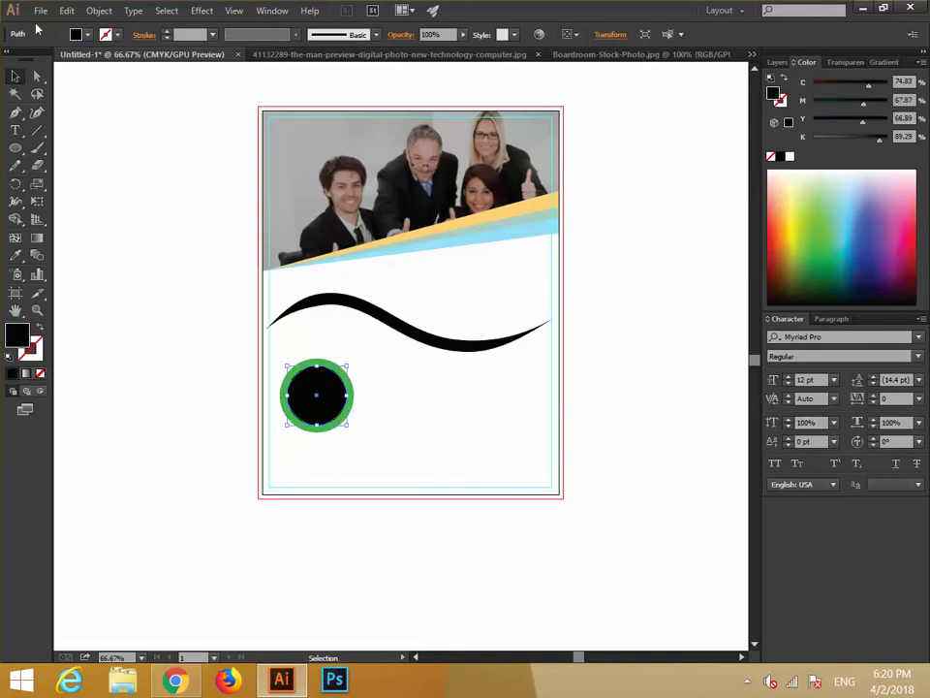
left_click(318, 54)
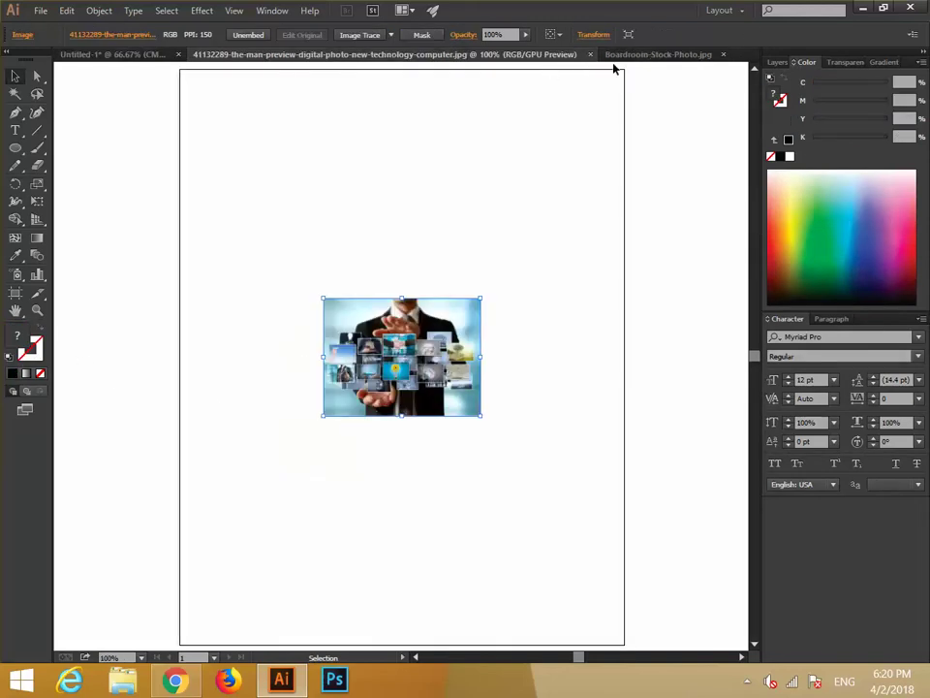
key("a")
left_click(137, 54)
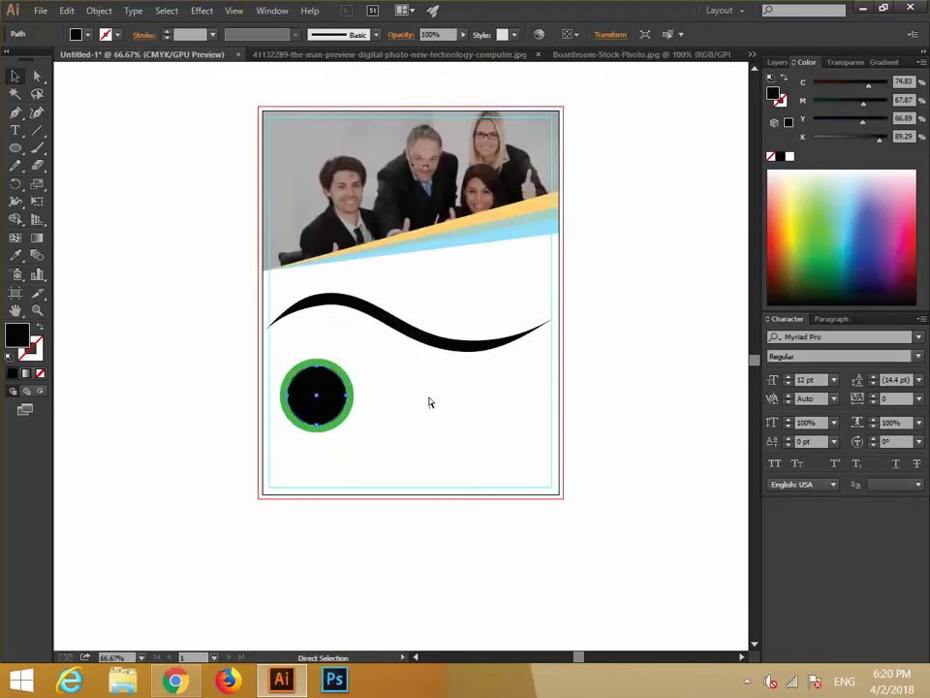
key("ctrl+v")
Step: Shrink the pasted photo to about 2.29 by 1.72 in and center it over the inner black circle
key("v")
left_click_drag(412, 368, 378, 435)
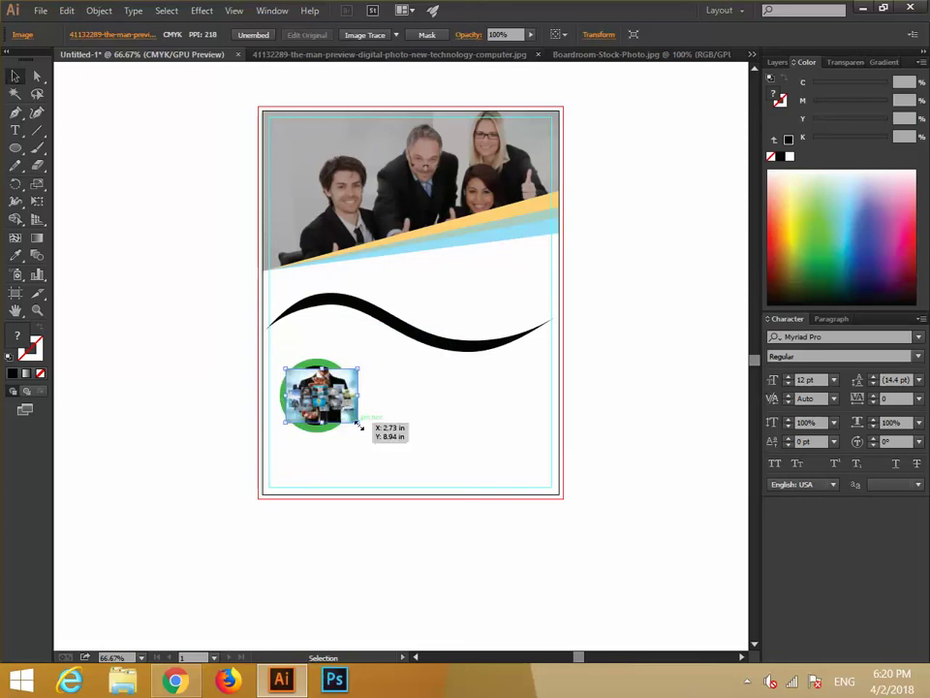
left_click_drag(359, 426, 337, 411)
left_click(367, 429)
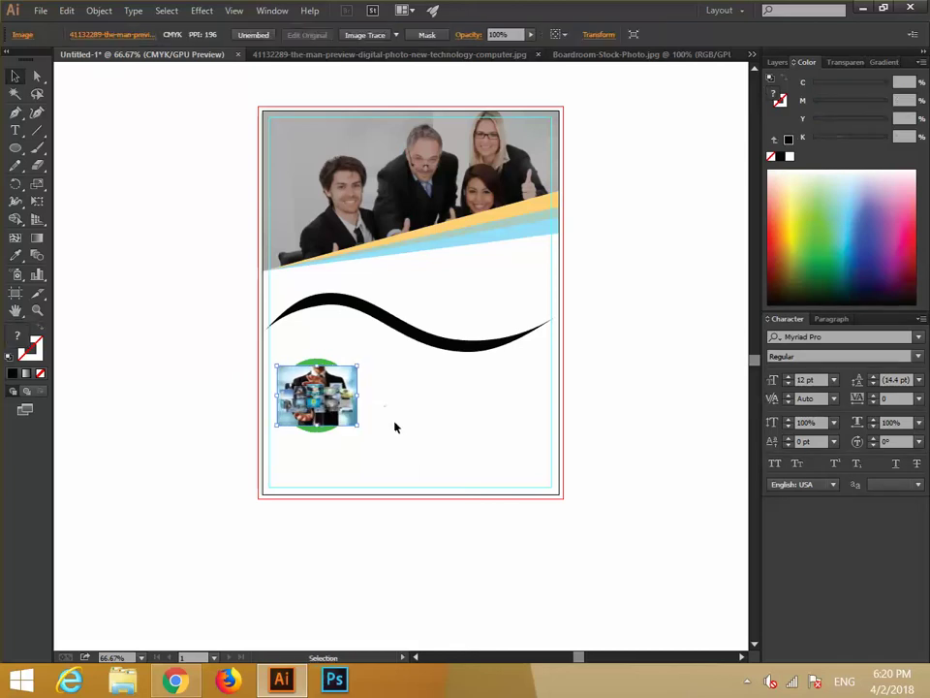
Step: Send the technology photo behind the inner black circle and clip it to that circle with a clipping mask
right_click(330, 400)
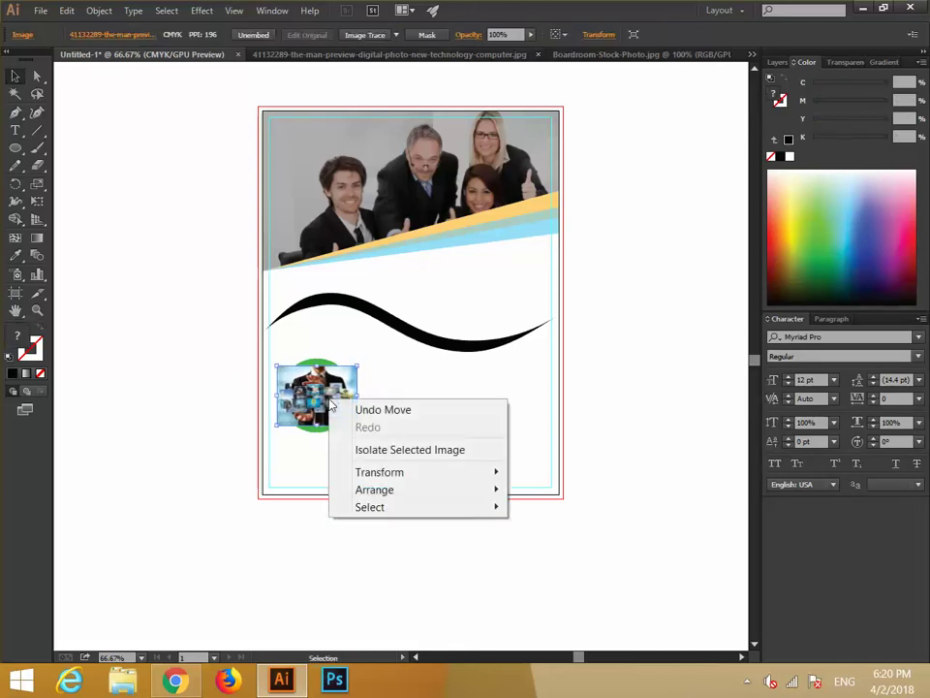
mouse_move(407, 491)
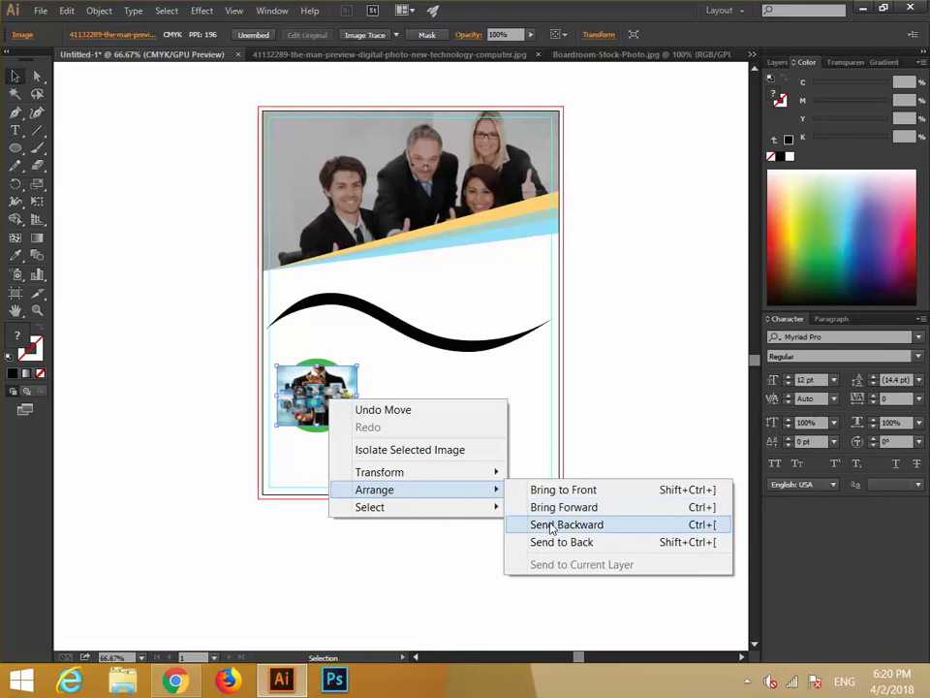
left_click(547, 524)
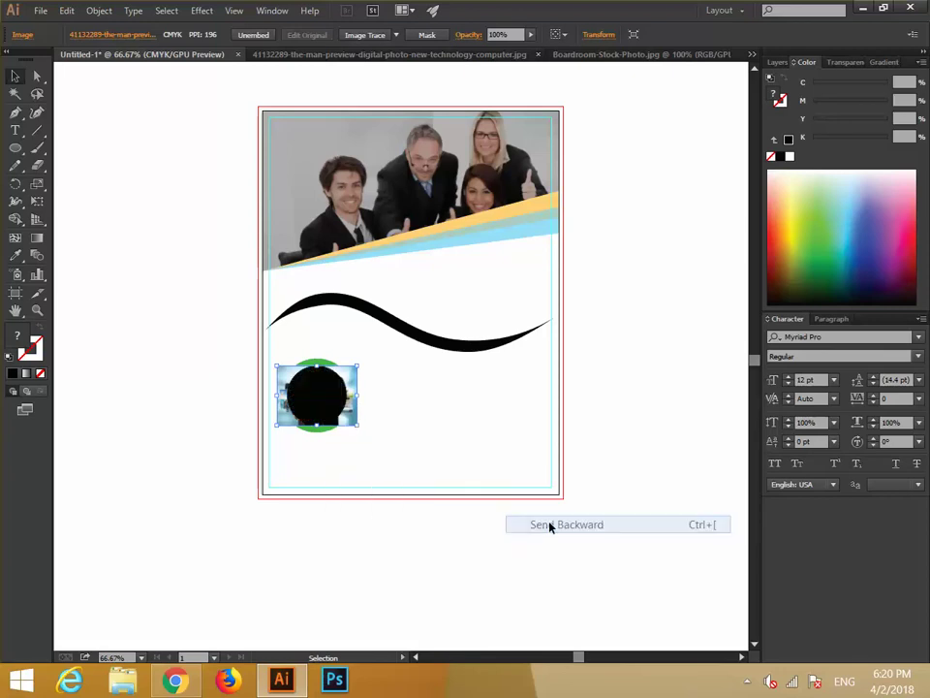
left_click(313, 394, "shift")
right_click(326, 399)
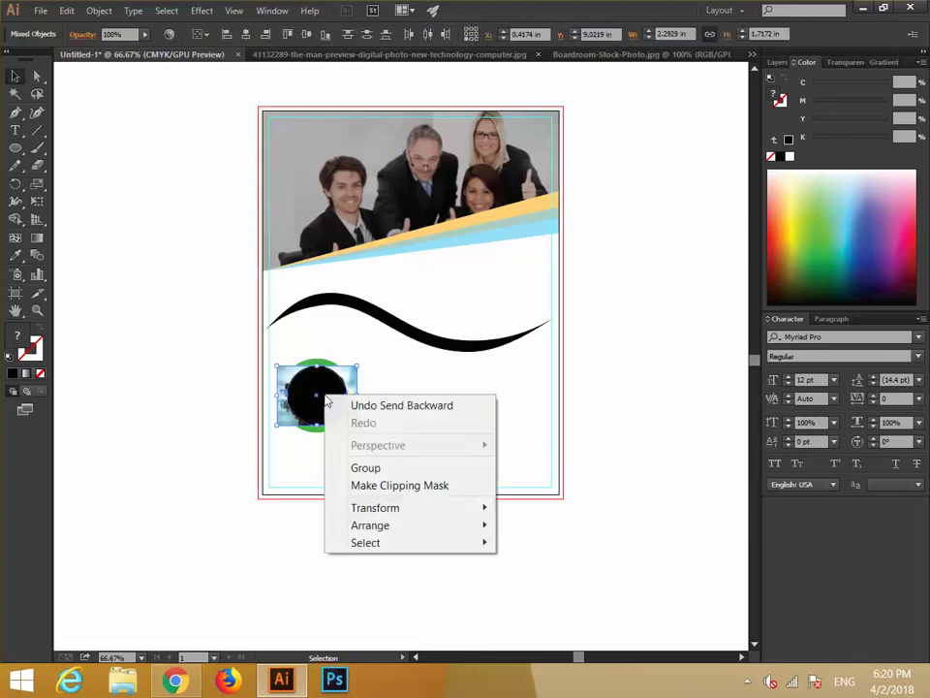
left_click(380, 485)
left_click(435, 434)
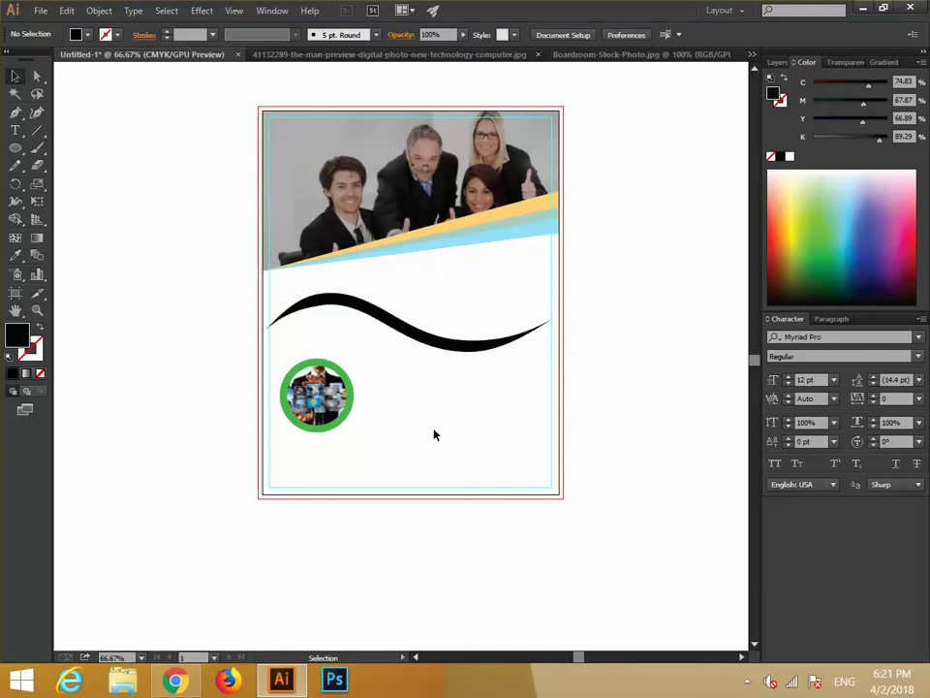
Step: Try to reposition the technology photo inside its circular clipping mask
left_click(317, 398)
left_click(36, 76)
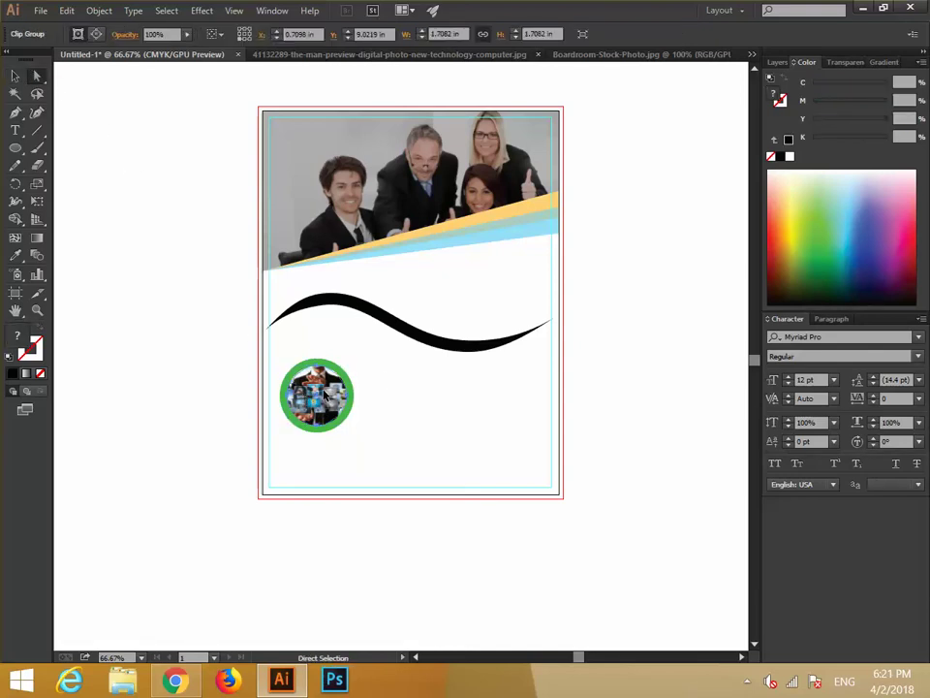
mouse_move(323, 395)
left_mouse_down()
mouse_move(316, 390)
mouse_move(328, 396)
left_mouse_up()
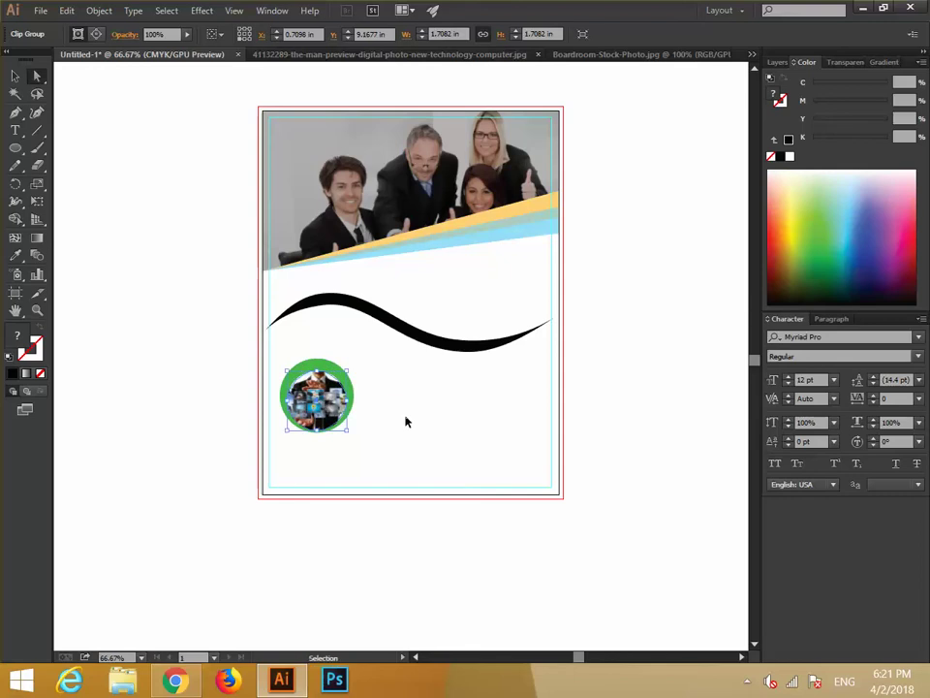
left_click(406, 421)
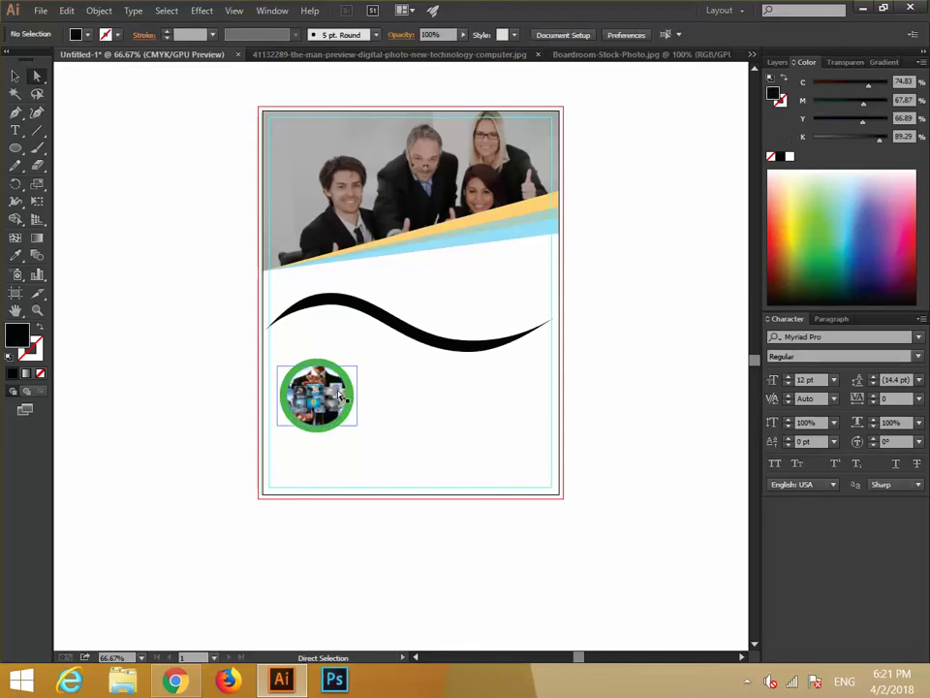
left_click(339, 394)
left_click(430, 447)
scroll(430, 447, "up", 1)
scroll(430, 447, "down", 1)
left_click(14, 75)
left_click(353, 398)
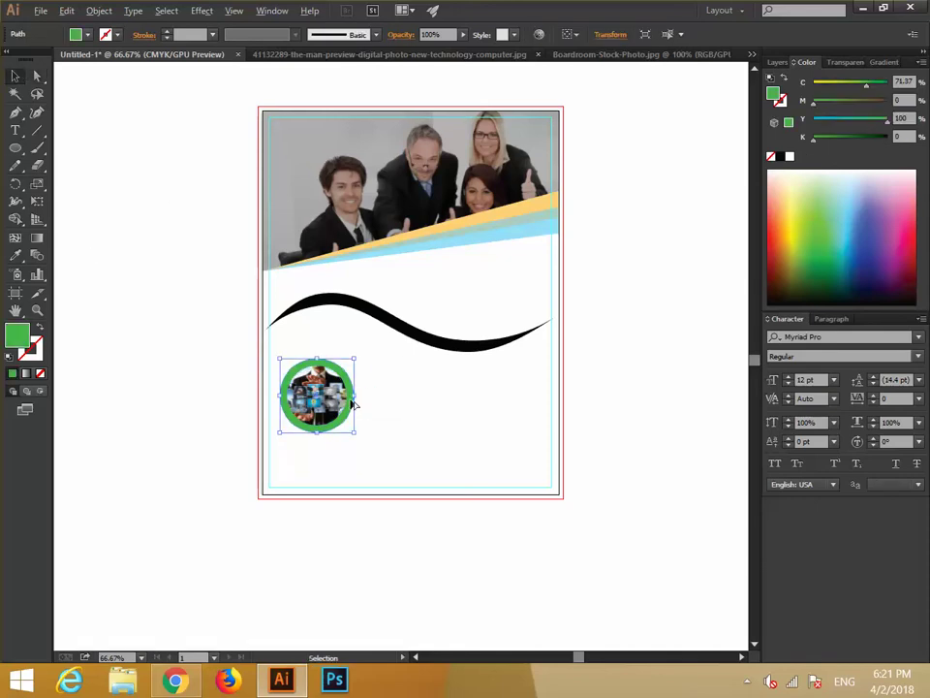
left_click_drag(353, 403, 438, 403)
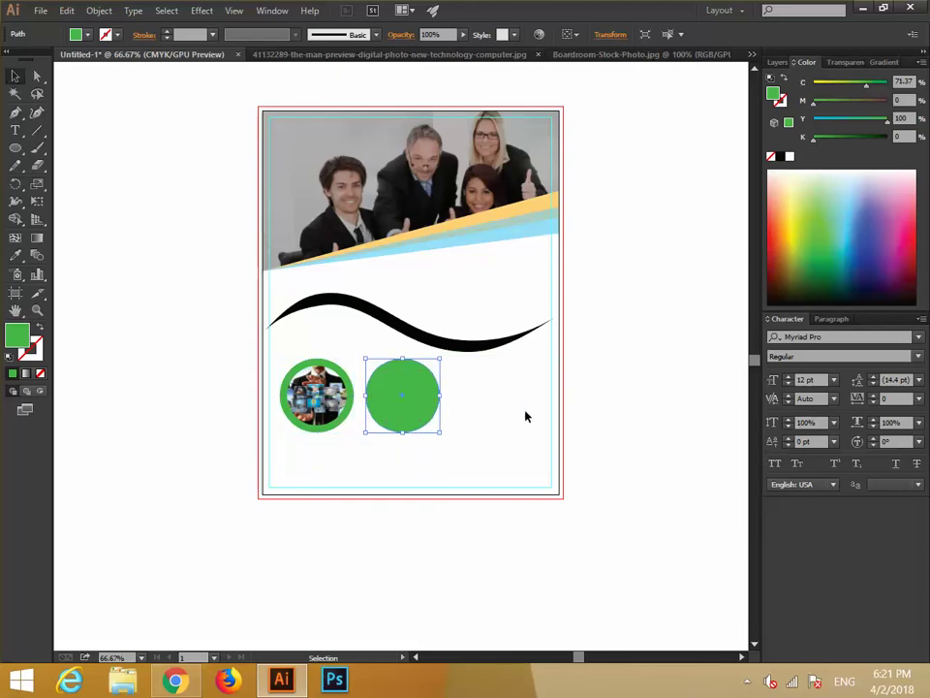
key("Delete")
Step: Duplicate the green circle together with its clipped photo about 2.69 in to the right, at the same height
left_click_drag(386, 443, 277, 356)
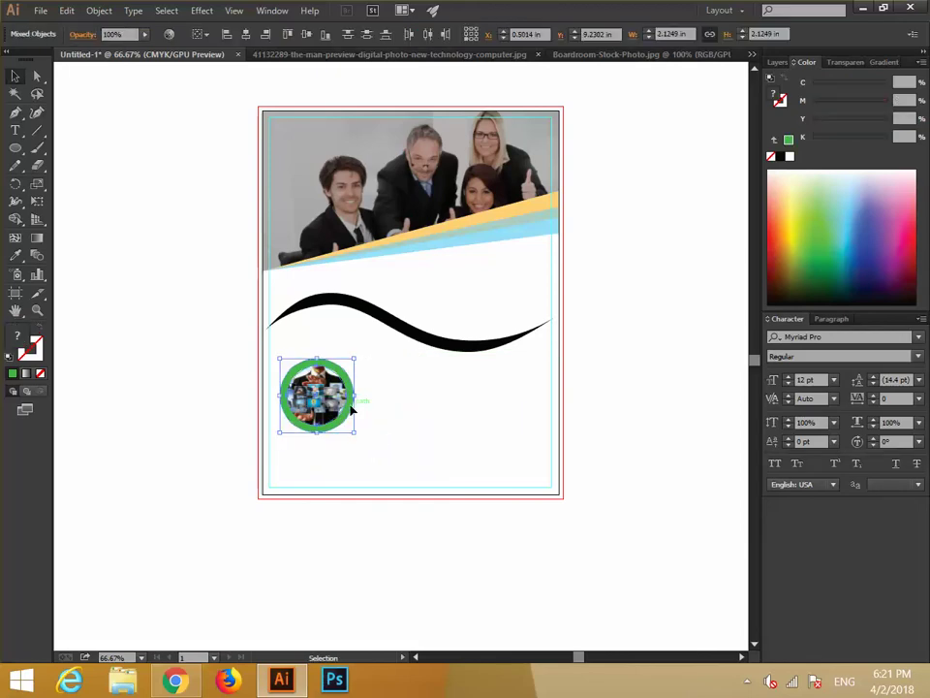
left_click_drag(350, 409, 445, 411)
right_click(416, 404)
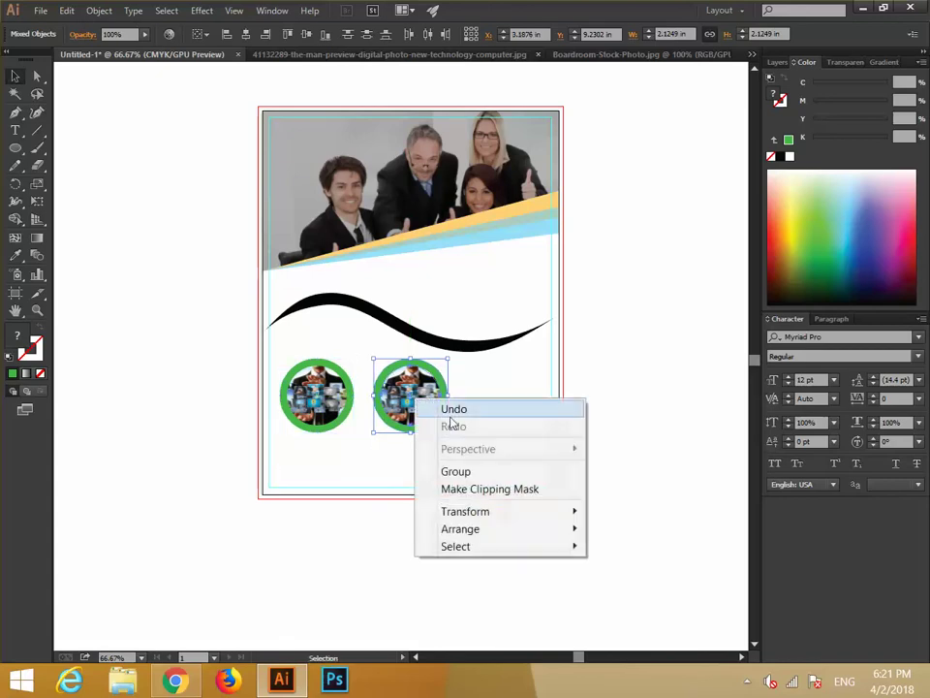
left_click(469, 490)
left_click(490, 380)
Step: Release the clipping mask on the duplicated photo and move the photo off the page, beside the flyer's lower right area
right_click(414, 408)
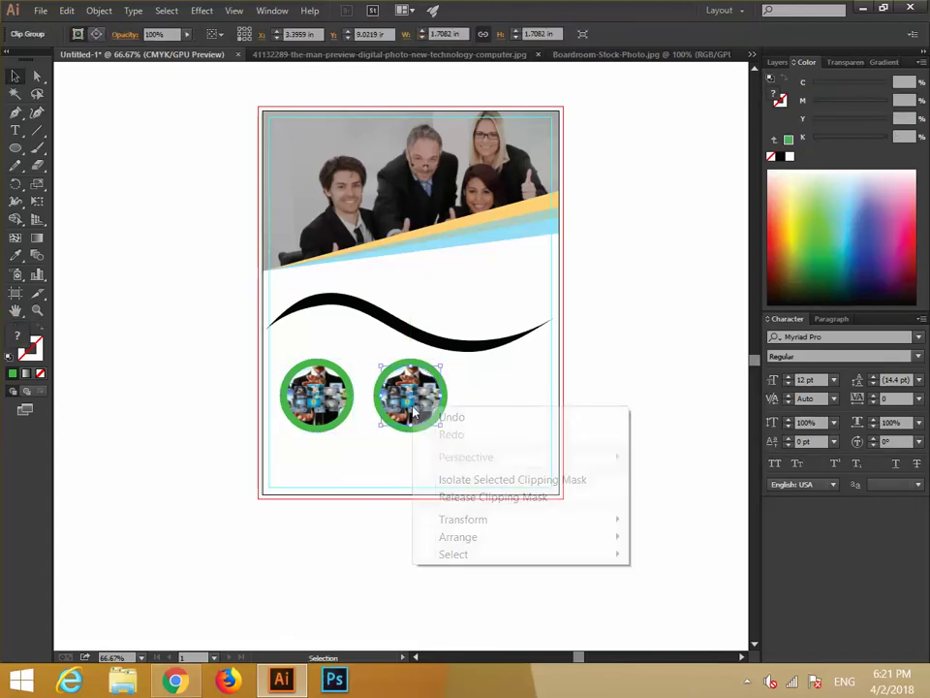
left_click(468, 498)
left_click(452, 422)
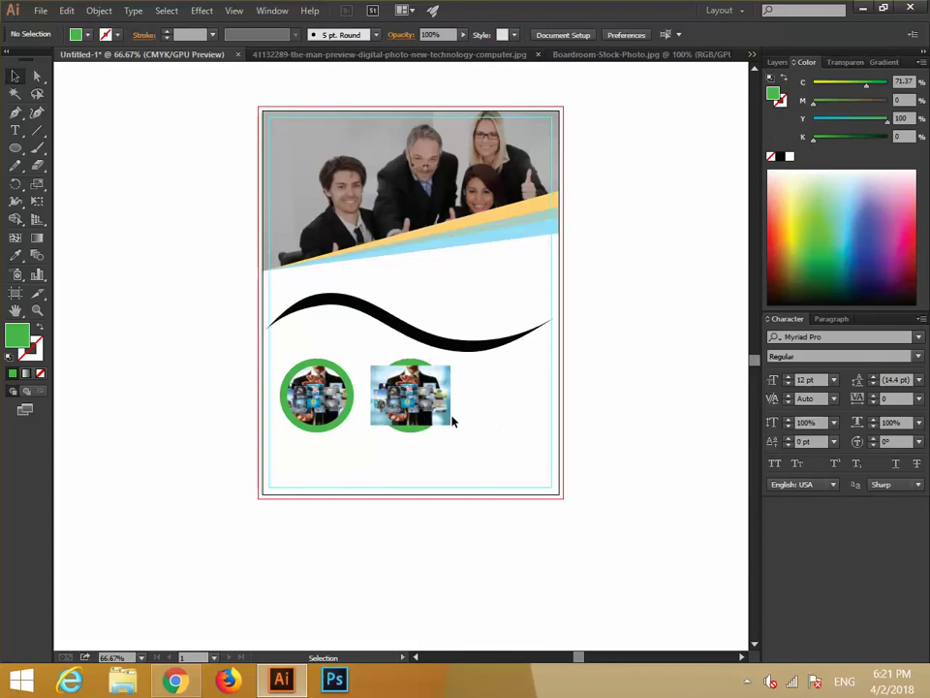
left_click_drag(448, 422, 698, 491)
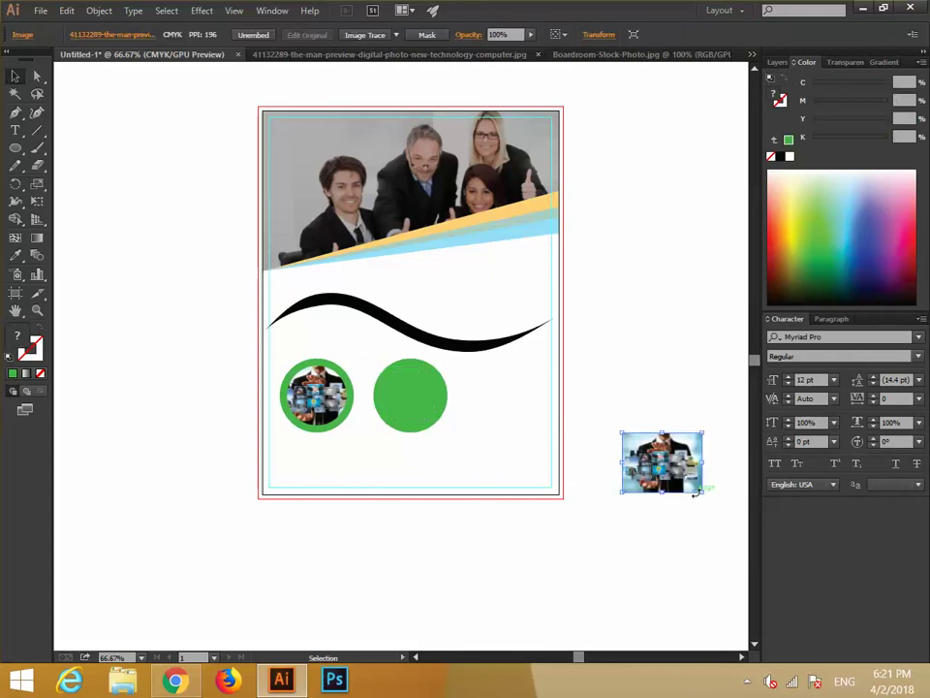
left_click(421, 399)
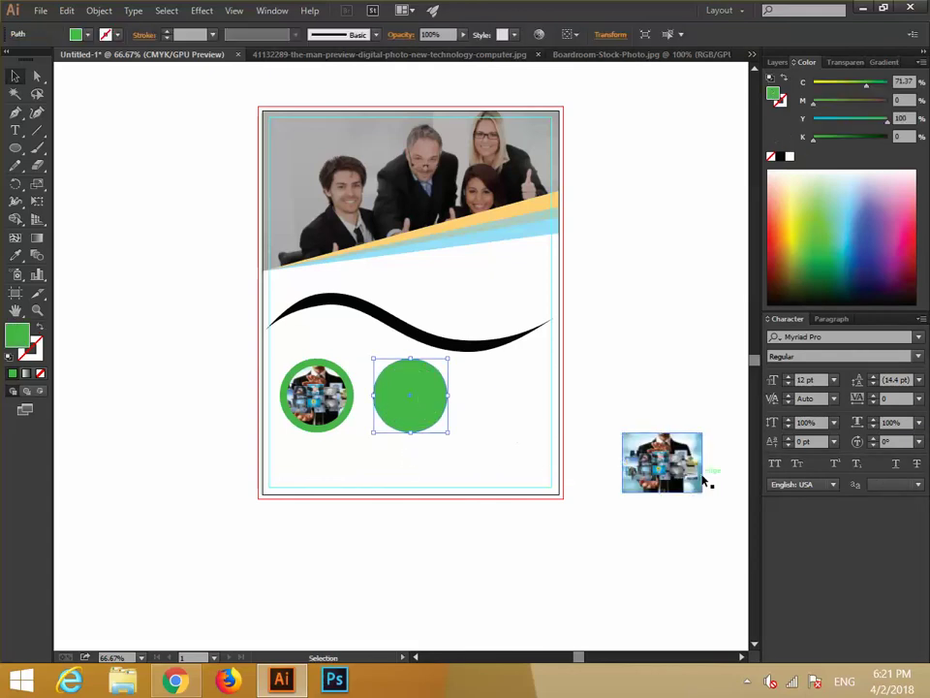
left_click(664, 472)
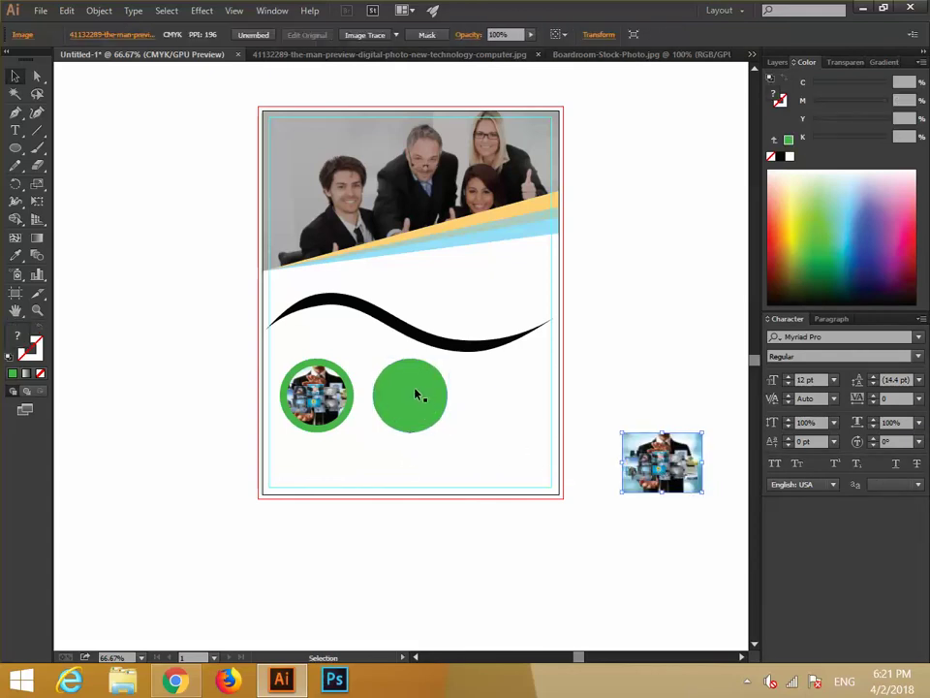
Step: Bring the unfilled inner circle of the second green ring to the front and fill it with dark green
left_click(436, 407)
right_click(433, 405)
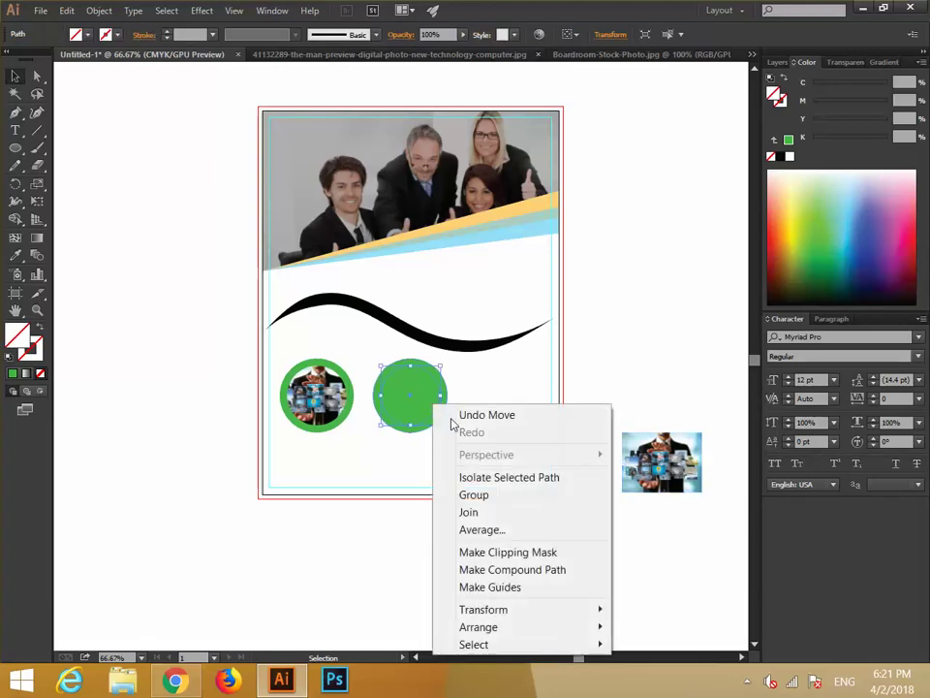
mouse_move(513, 630)
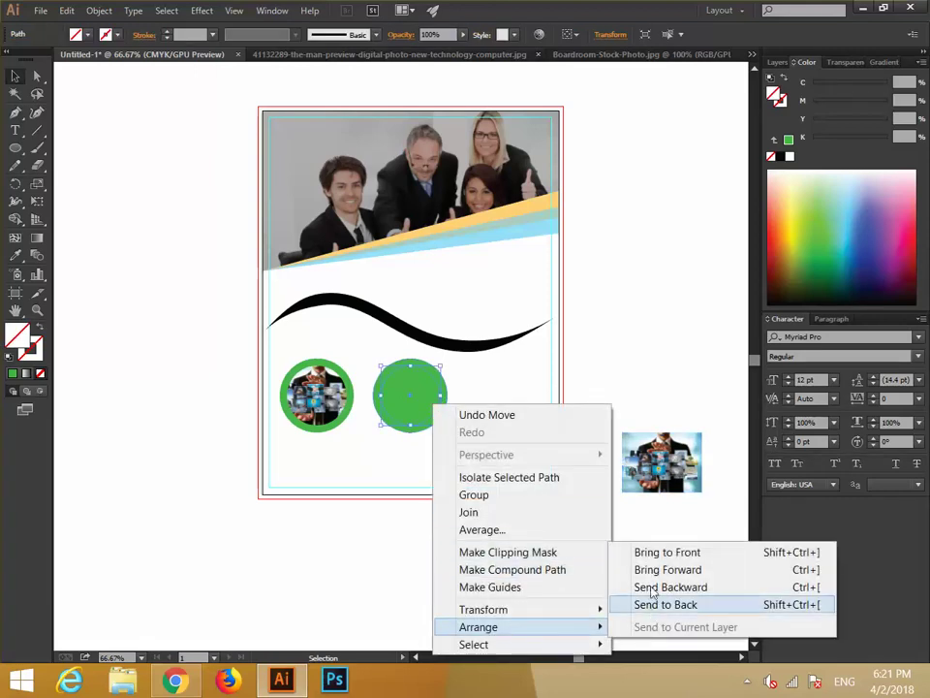
left_click(653, 554)
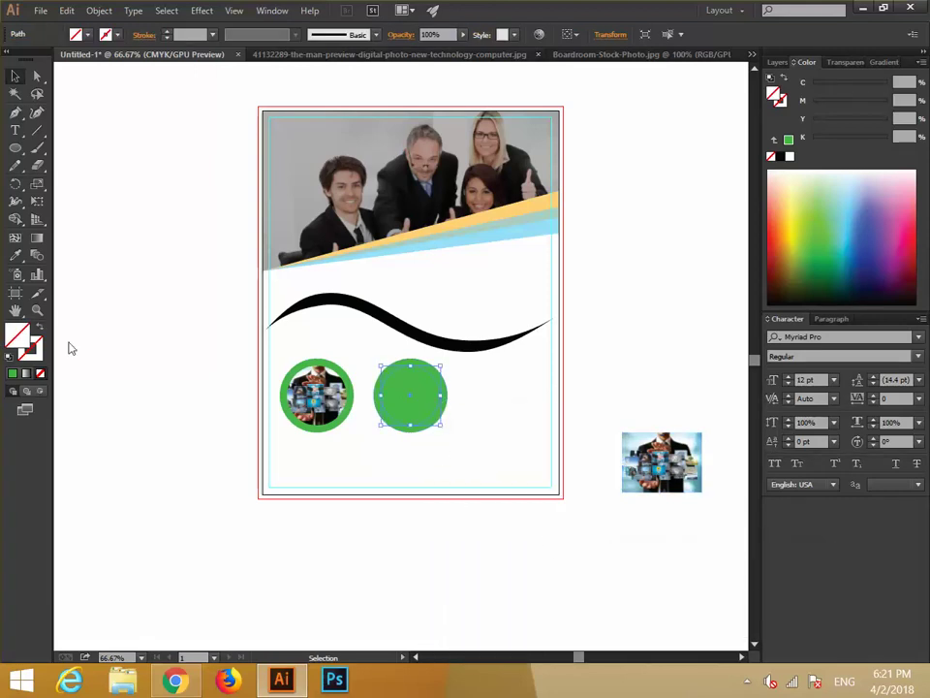
left_click(817, 275)
left_click(548, 404)
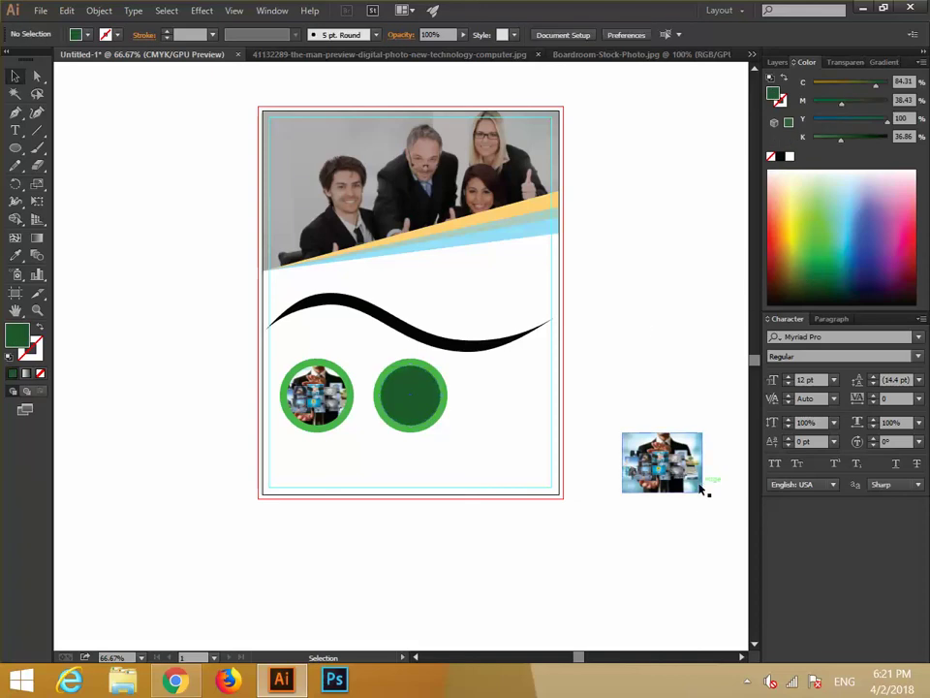
Step: Delete the spare technology photo beside the page and open the image laptops-in-classroom-580 from the Graphic Class folder
left_click(696, 484)
key("Delete")
left_click(41, 11)
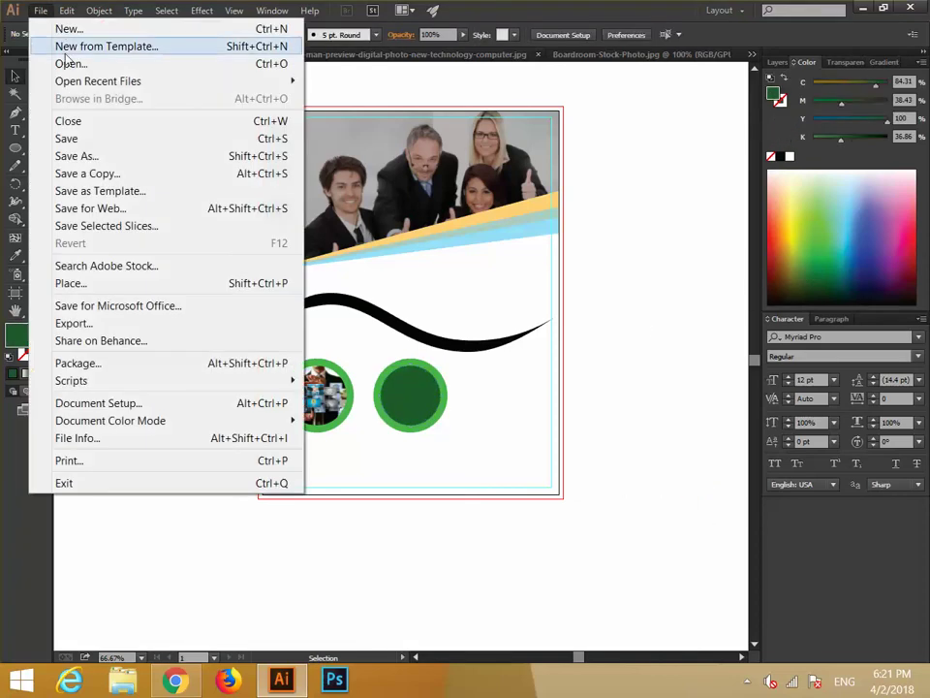
left_click(60, 62)
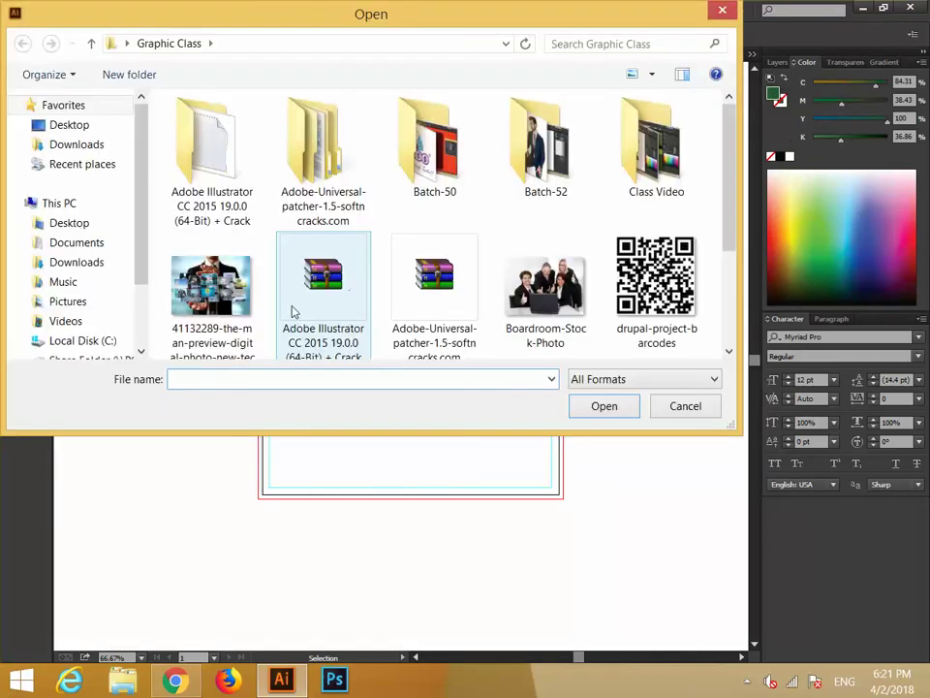
left_click_drag(722, 167, 737, 280)
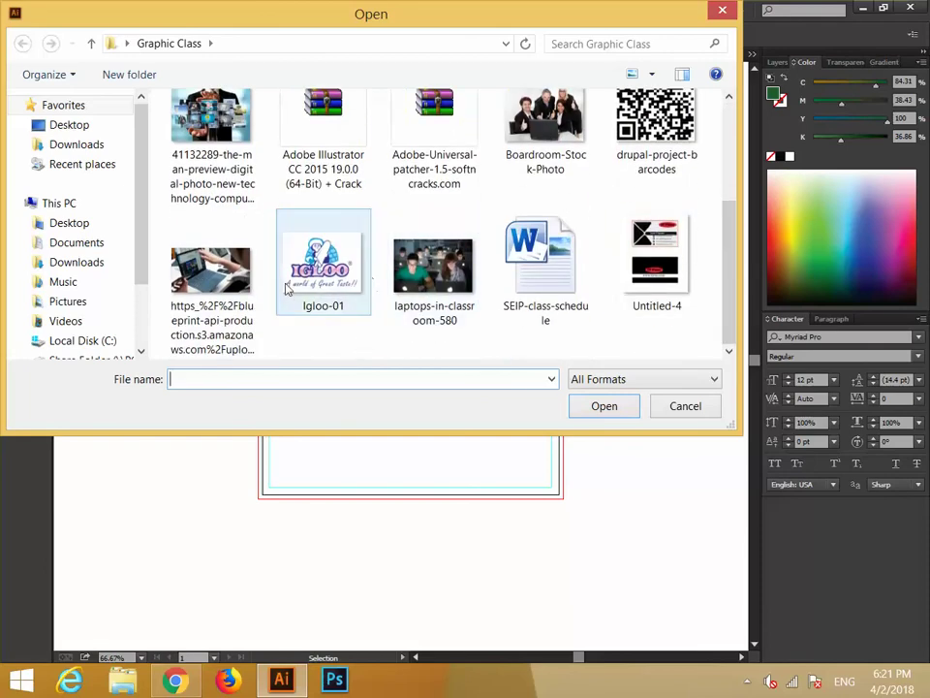
left_click(387, 296)
left_click(599, 407)
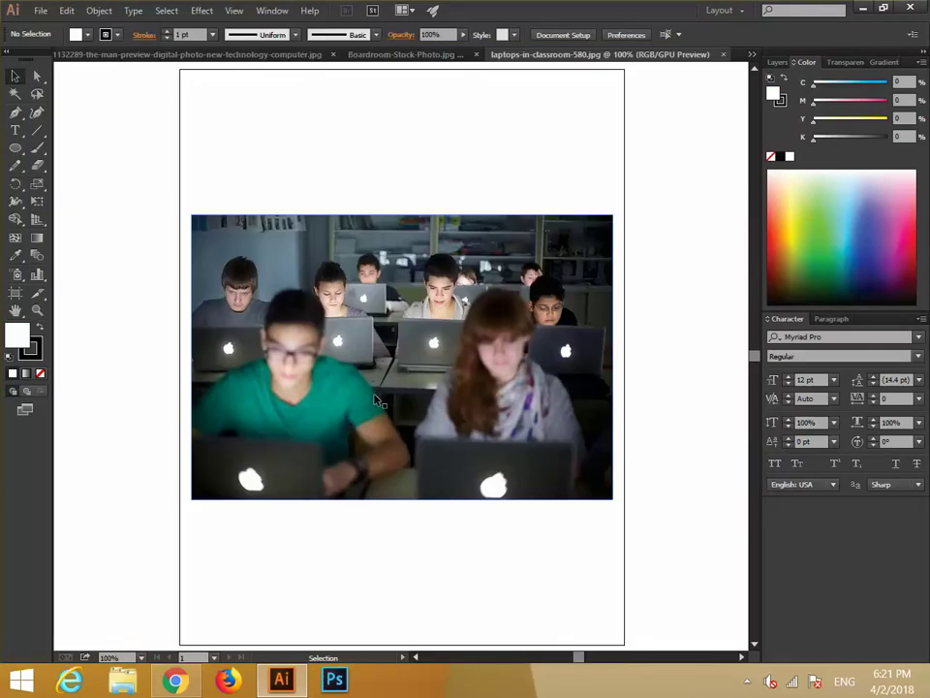
Step: Copy the classroom photo into the flyer document, and close the technology photo's document
left_click(280, 296)
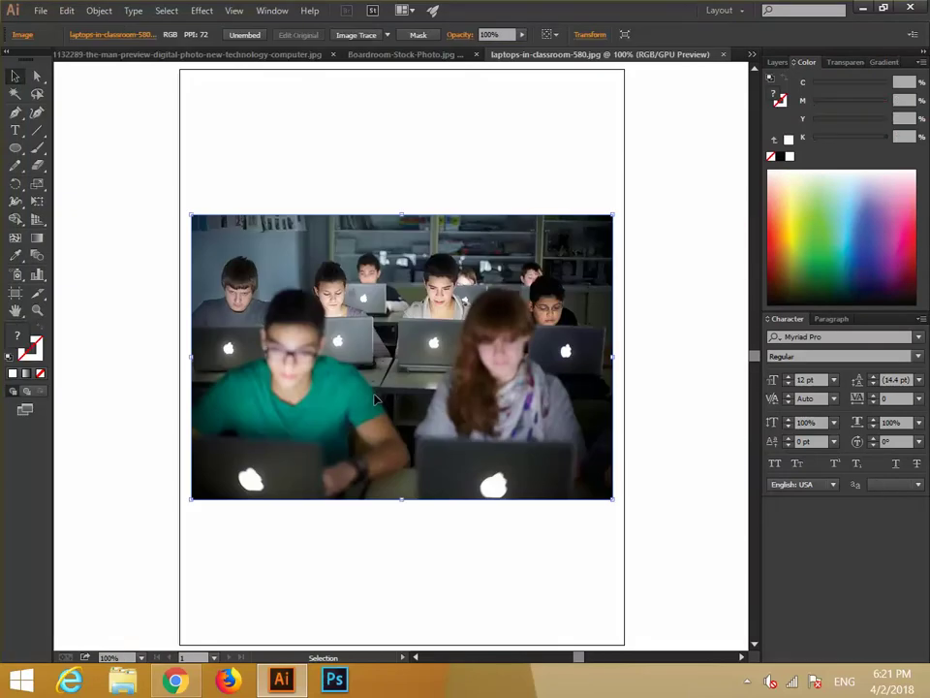
left_click(160, 55)
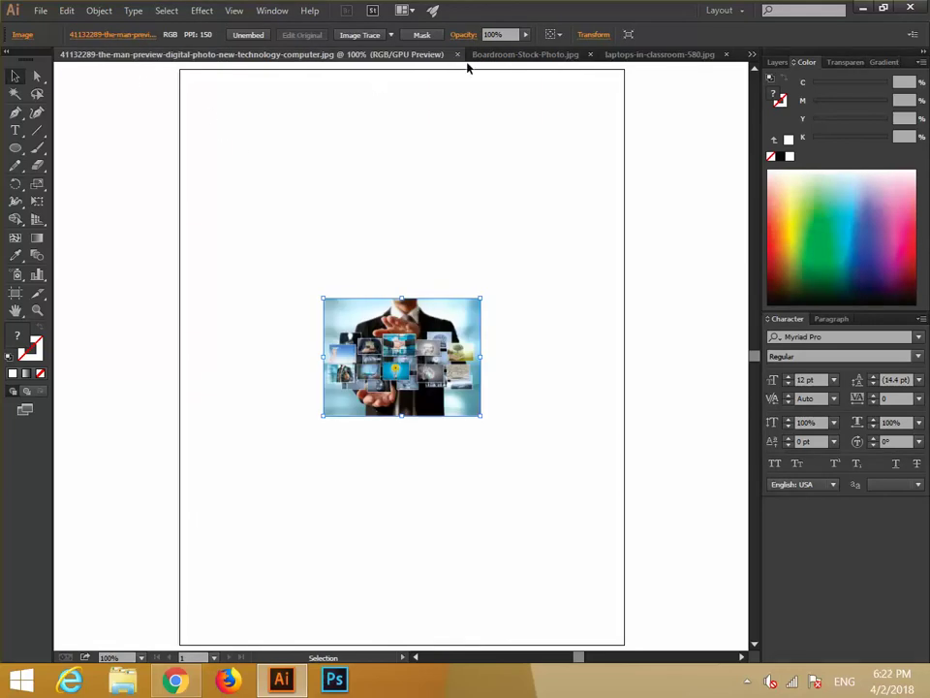
left_click(457, 55)
left_click(138, 55)
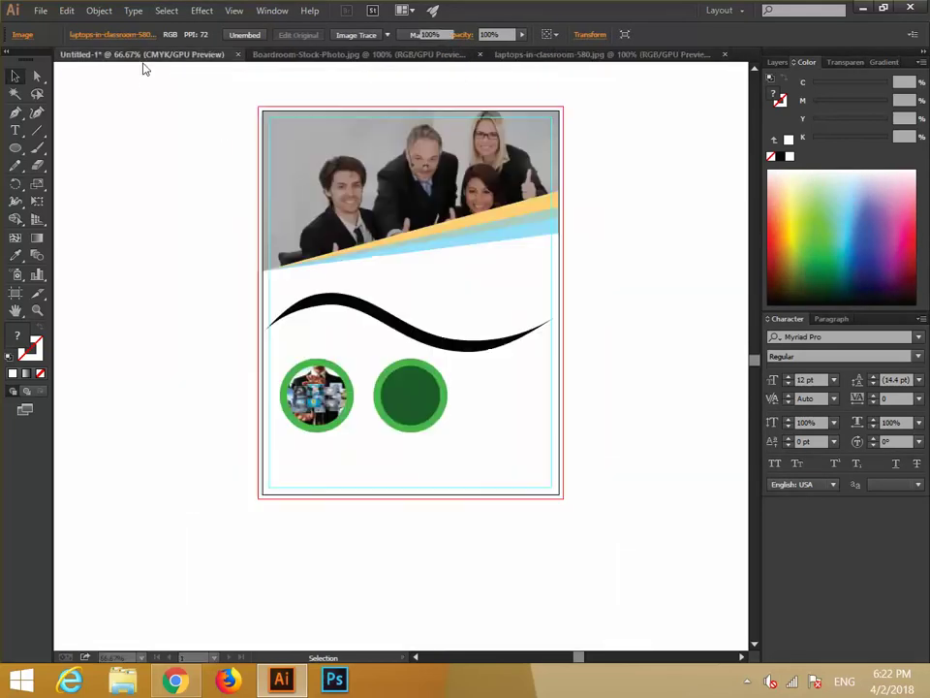
left_click(453, 400)
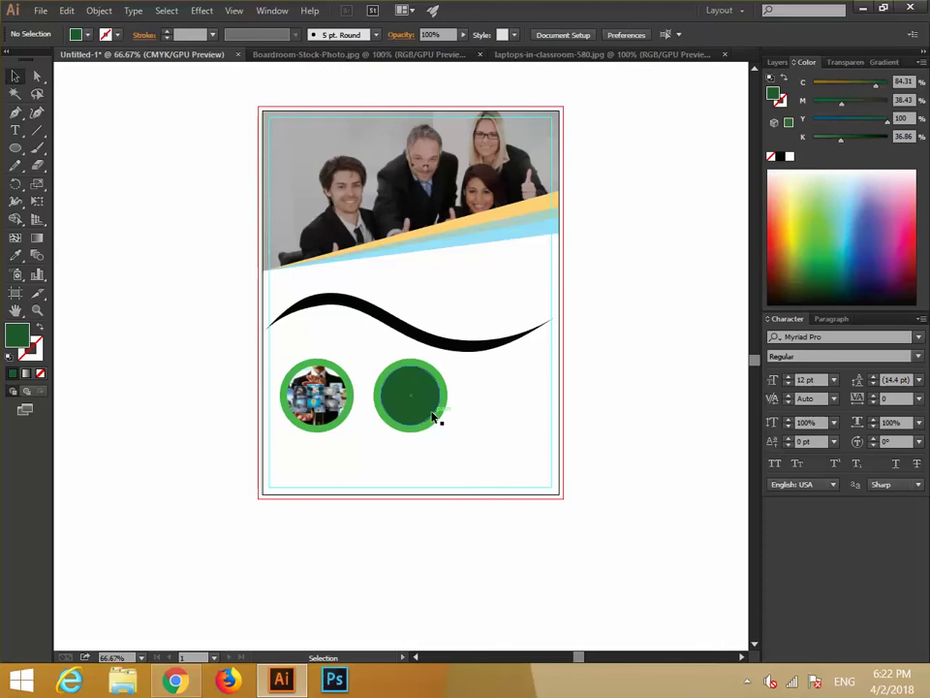
key("ctrl+v")
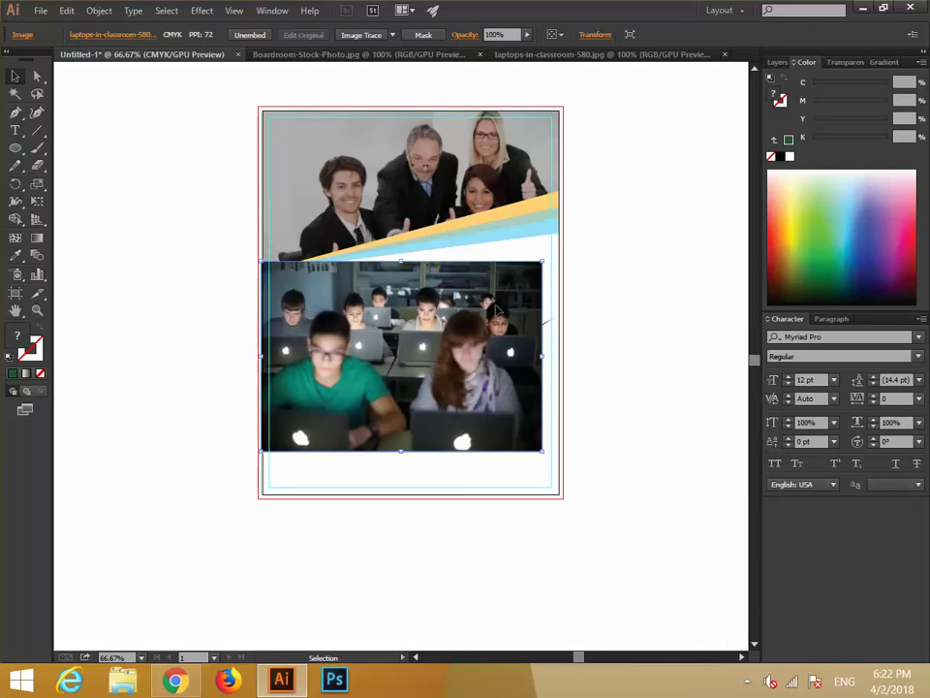
Step: Scale the classroom photo down proportionally over the second green ring and send it backward behind the dark green circle
left_click_drag(258, 258, 359, 330)
left_click_drag(407, 369, 424, 406)
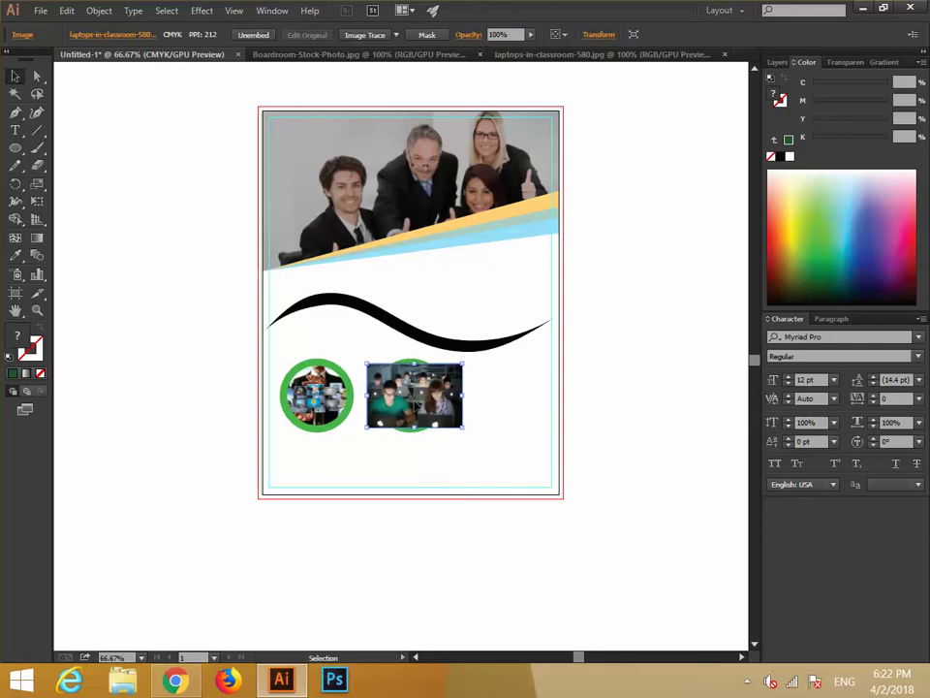
right_click(415, 402)
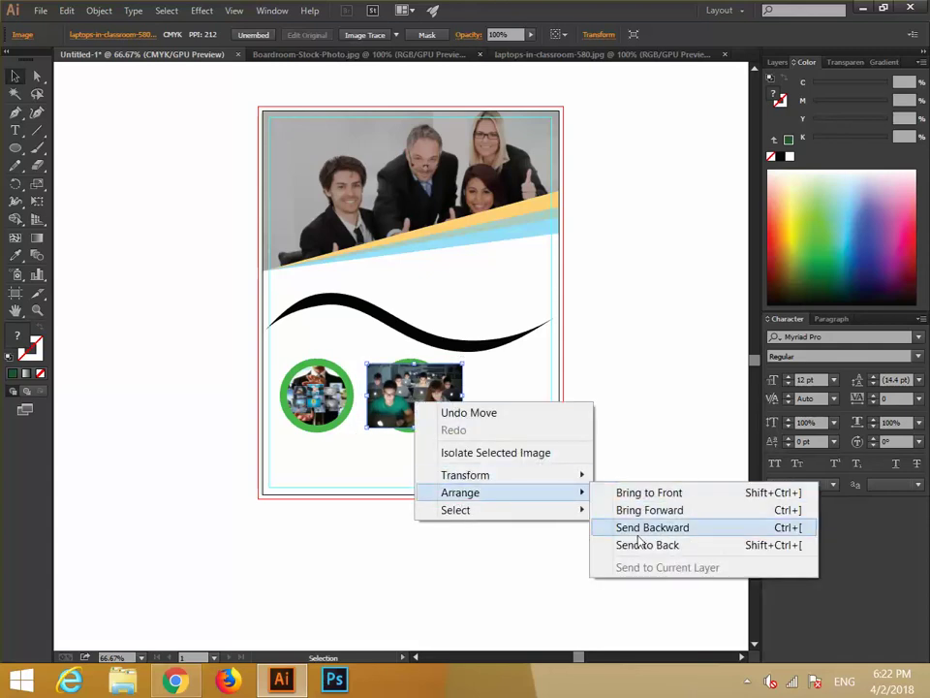
left_click(636, 528)
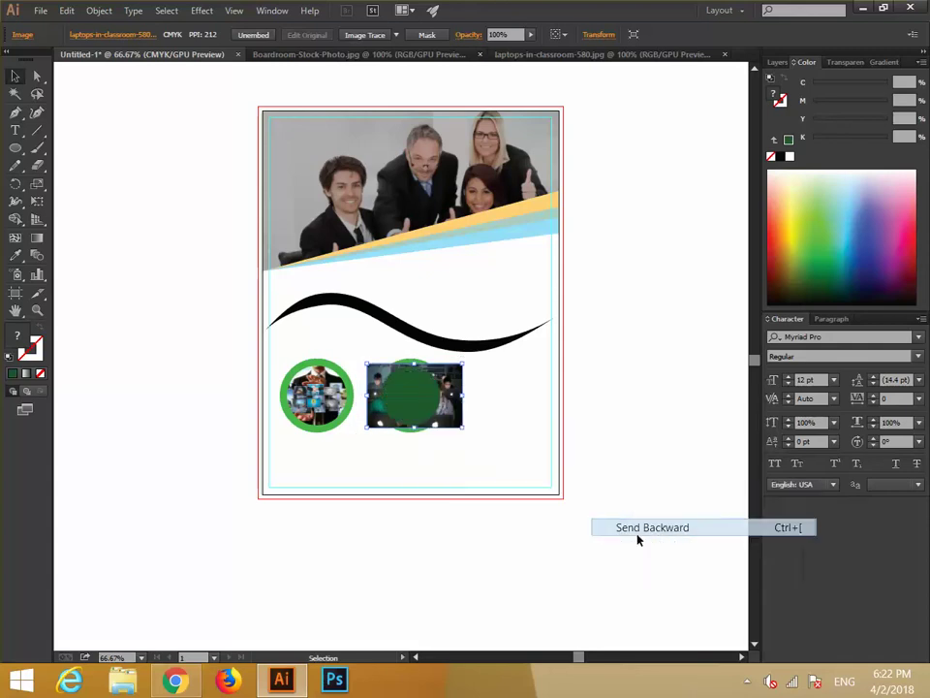
Step: Clip the classroom photo to the dark green circle with a clipping mask
left_click(411, 410, "shift")
right_click(411, 407)
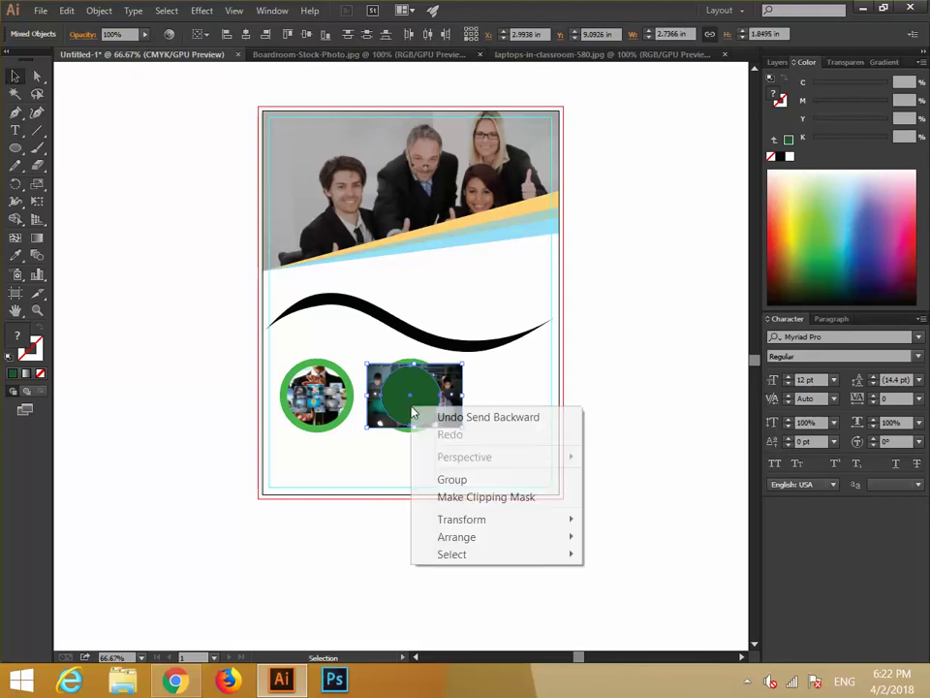
left_click(469, 497)
left_click(506, 465)
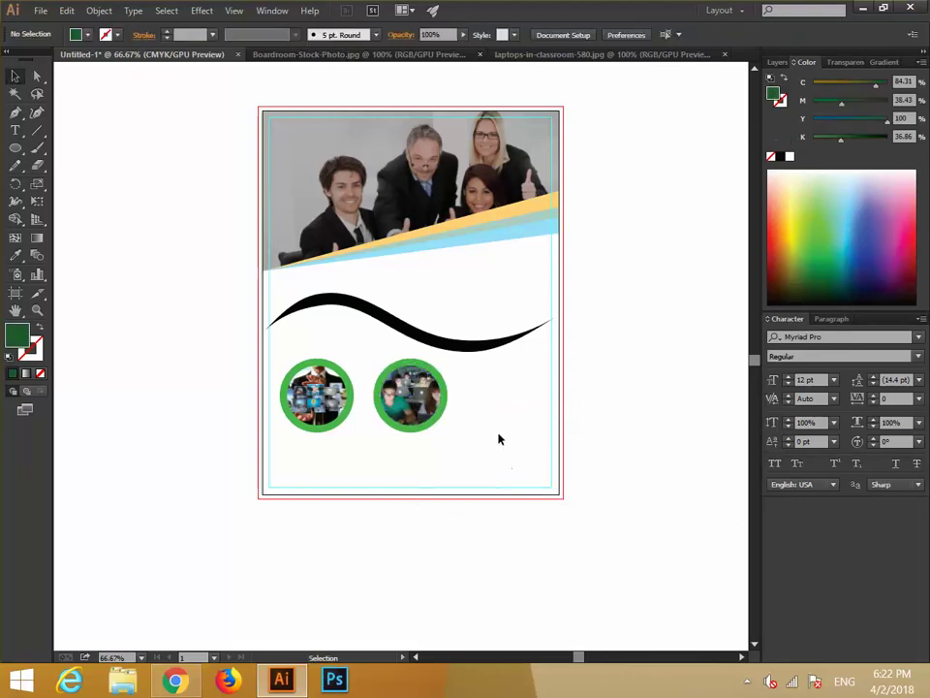
Step: Duplicate the second green ring with its clipped photo to the right at the same height, at about X 5.82 in
left_click_drag(376, 361, 528, 417)
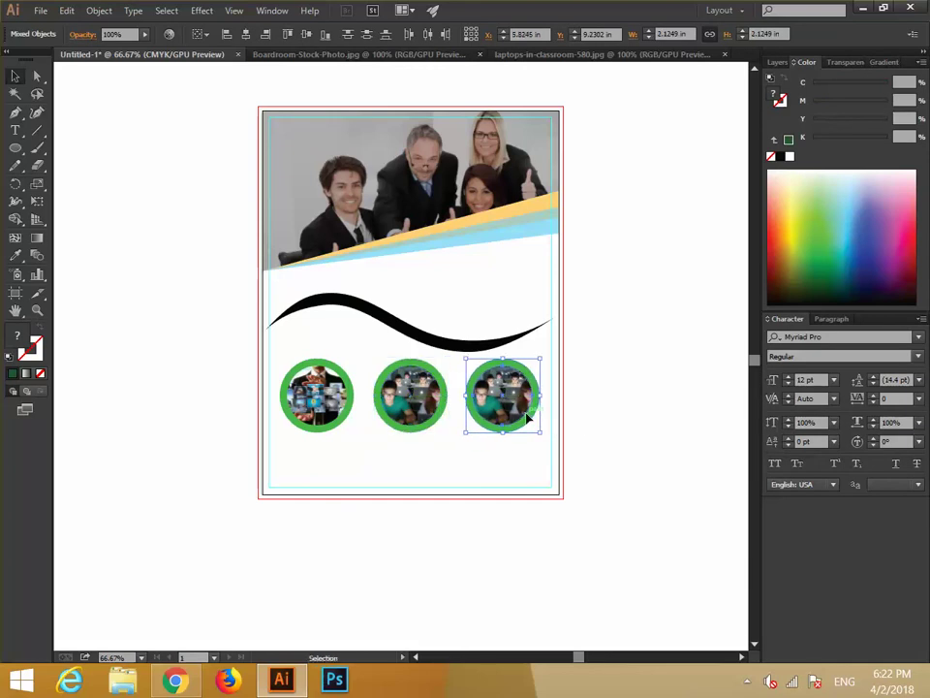
left_click(521, 449)
Step: Release the clipping mask in the third green ring and delete the duplicated classroom photo
right_click(519, 410)
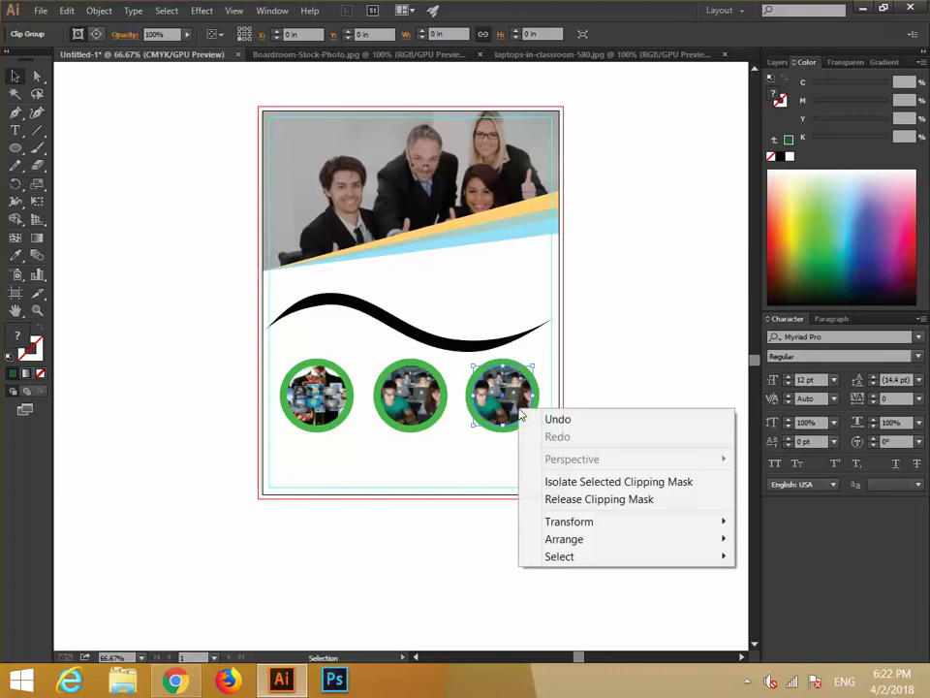
left_click(565, 498)
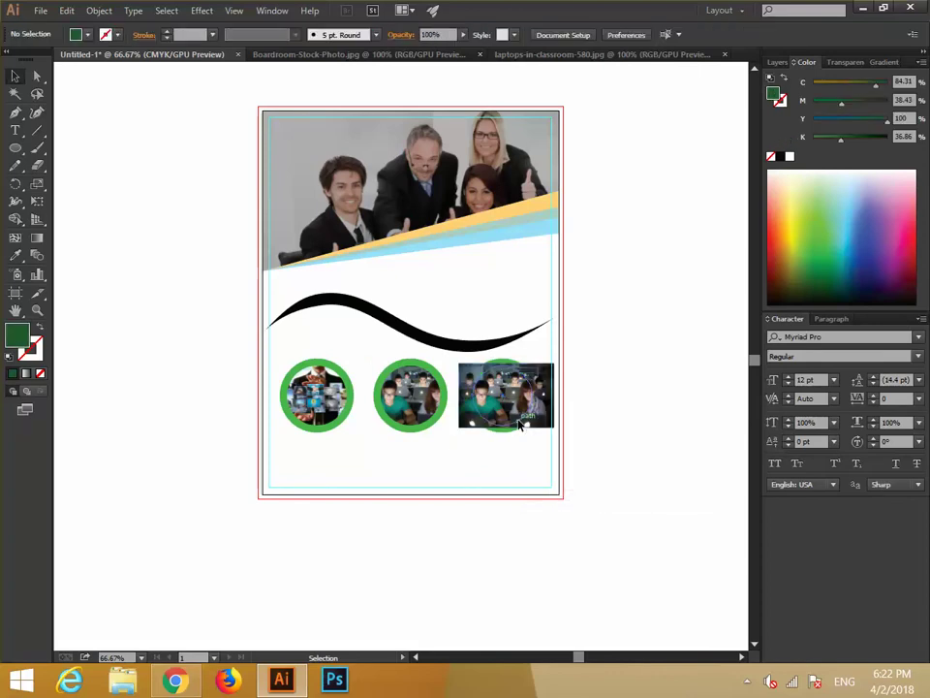
left_click(548, 430)
left_click(534, 457)
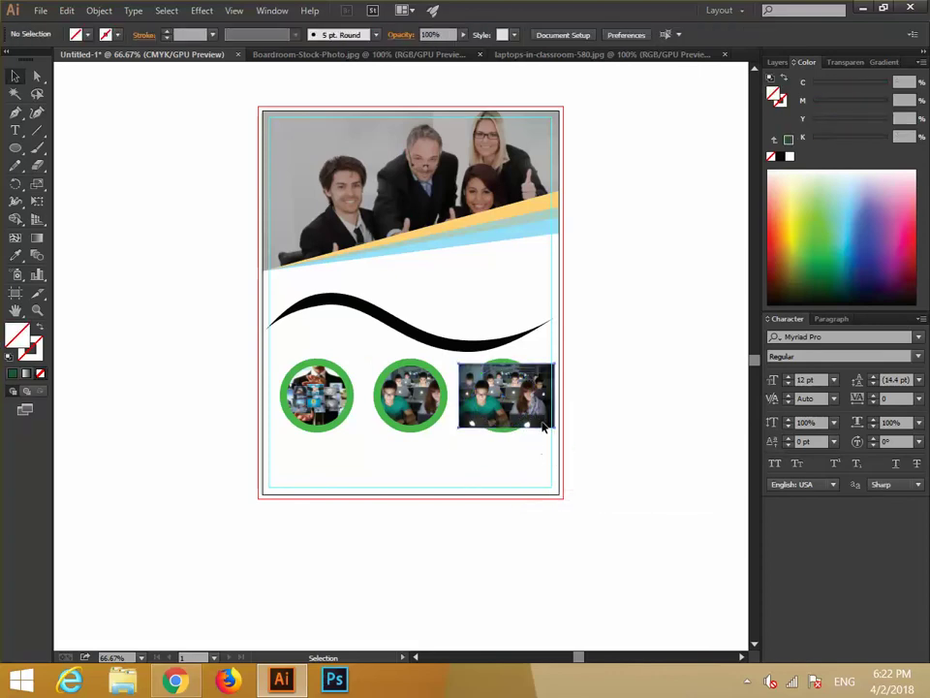
left_click(548, 425)
key("Delete")
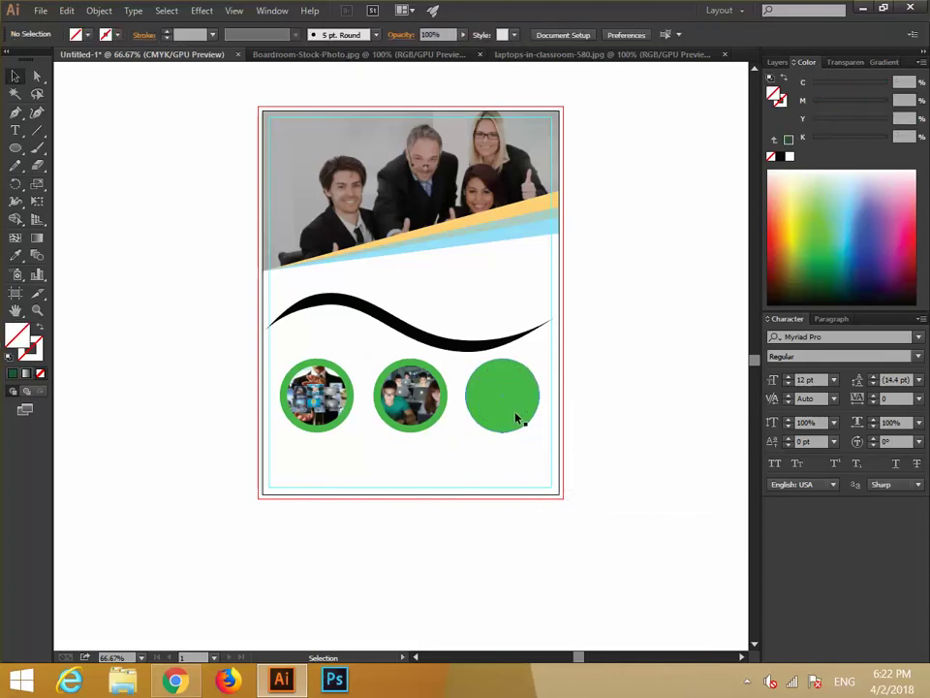
Step: Fill the inner circle of the third green ring with lime green, about C 27, M 0, Y 100, K 0
left_click(521, 421)
left_click(804, 225)
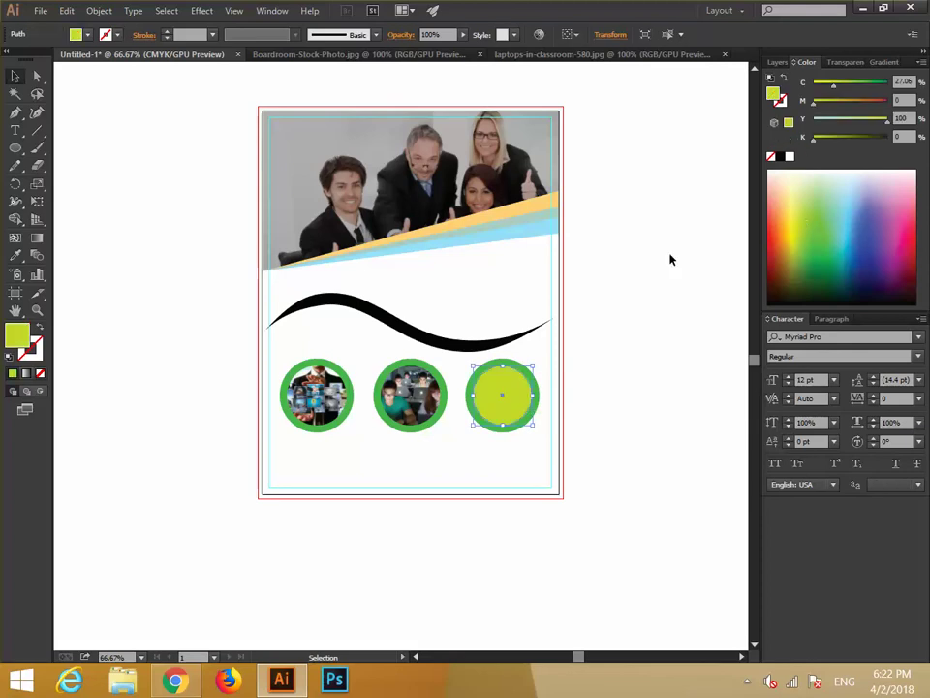
left_click(598, 318)
Step: Open the photo of a hand over a laptop, the blueprint-api-production file in the Graphic Class folder
left_click(41, 11)
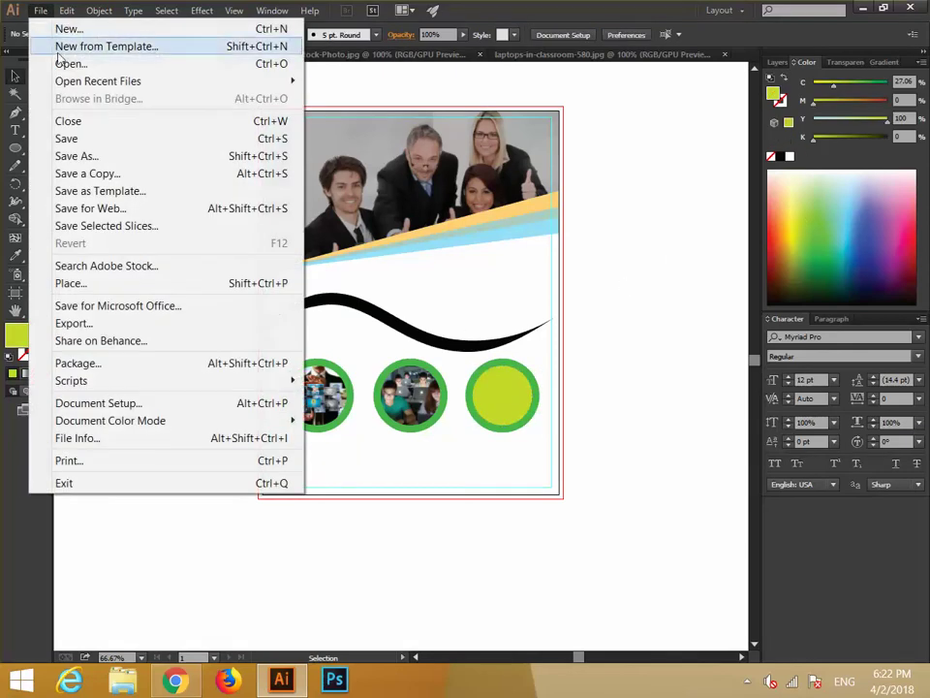
left_click(60, 63)
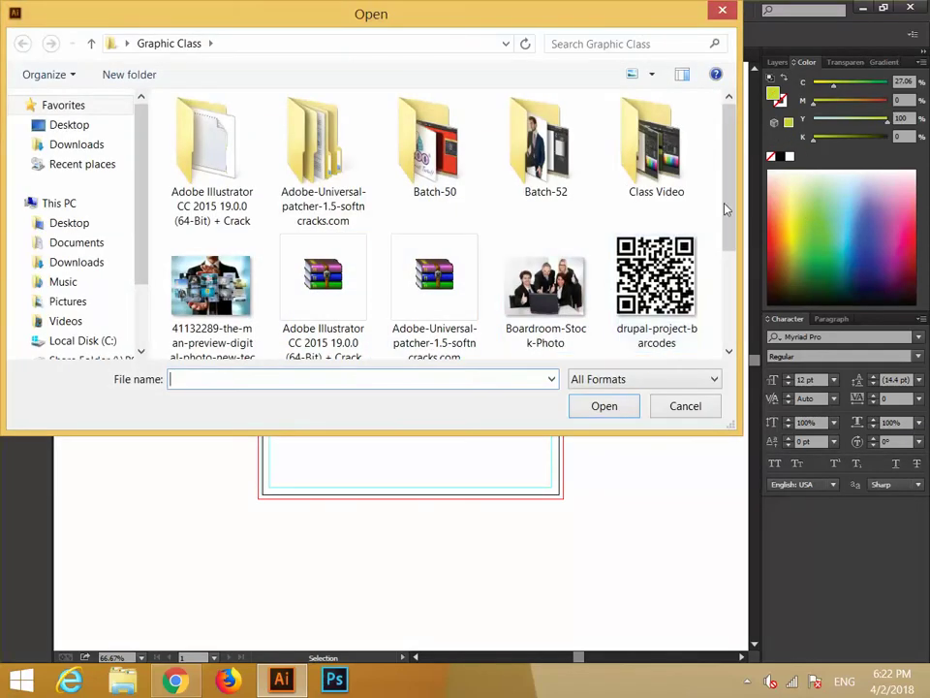
left_click_drag(724, 207, 730, 306)
left_click(210, 281)
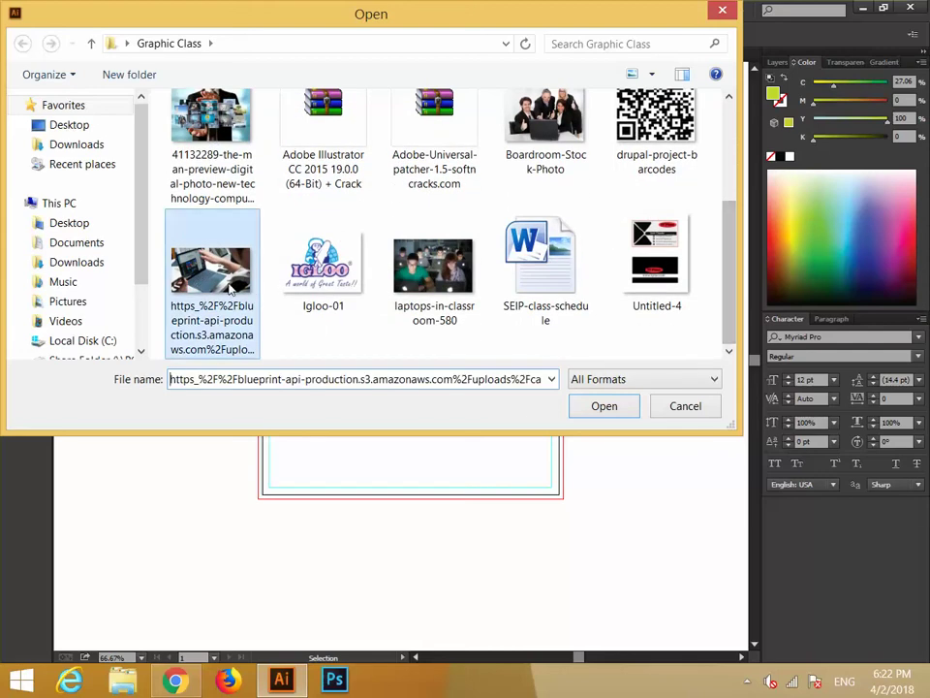
left_click(598, 407)
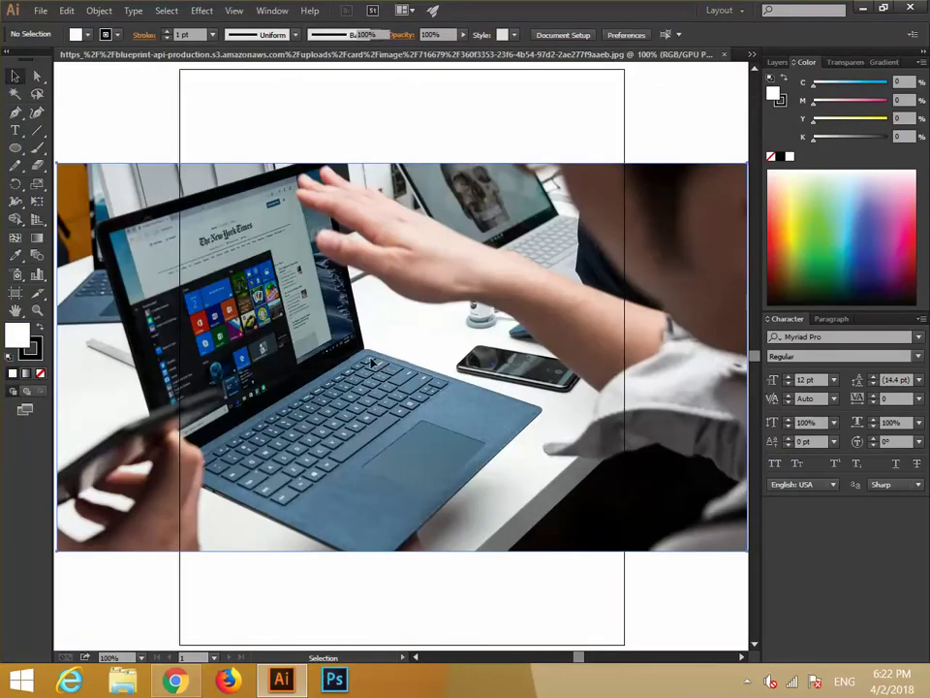
Step: Copy the laptop photo into the flyer document and close the photo's own document
left_click(373, 363)
key("v")
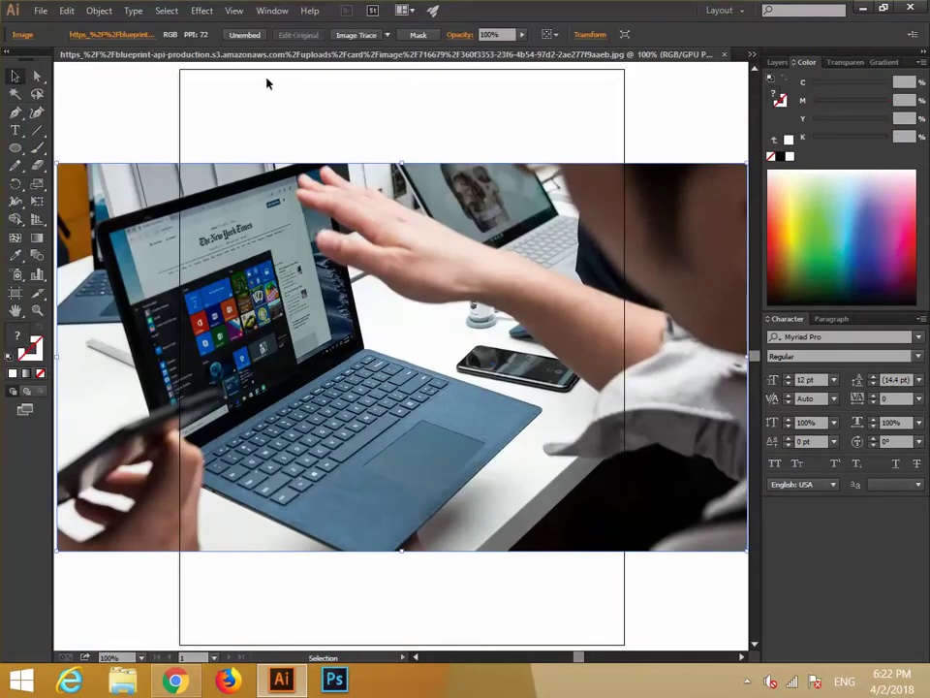
left_click(724, 55)
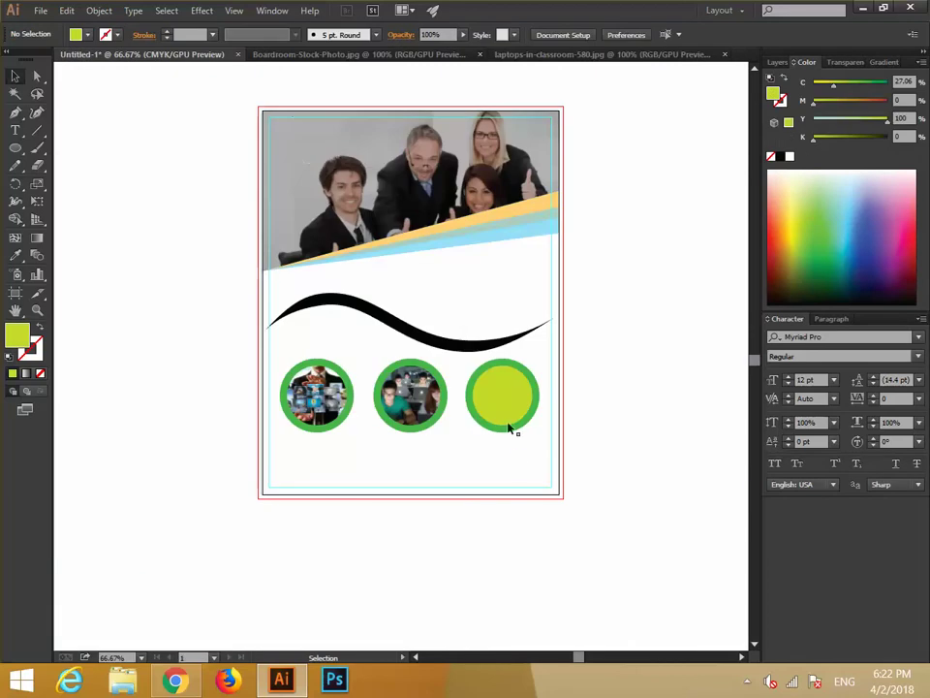
key("a")
key("ctrl+v")
key("v")
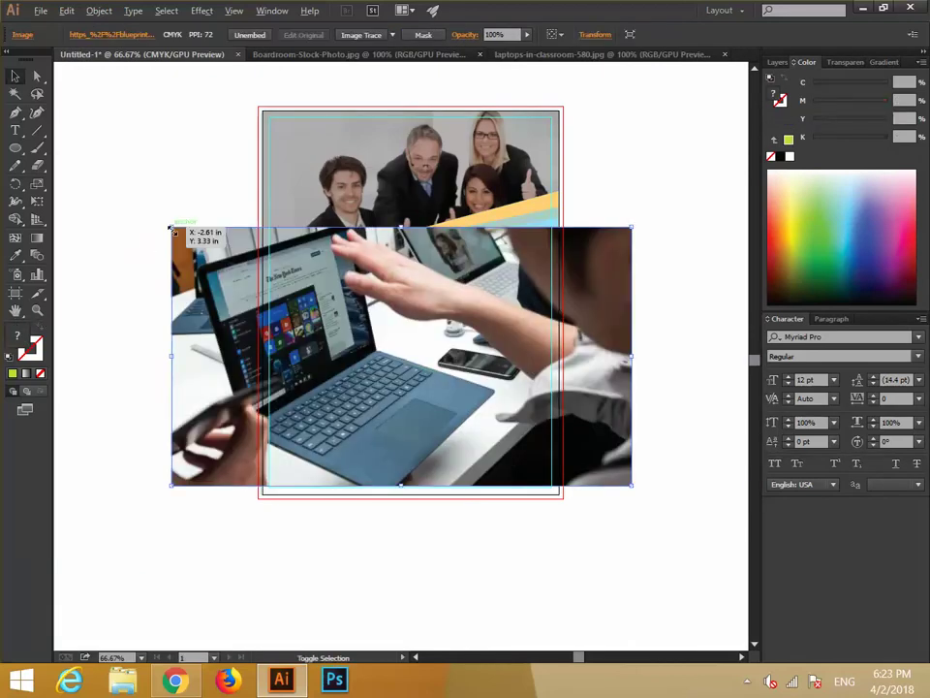
Step: Scale the laptop photo down proportionally over the third green ring and send it backward behind the lime green circle
left_click_drag(171, 229, 272, 321)
left_click_drag(389, 358, 489, 398)
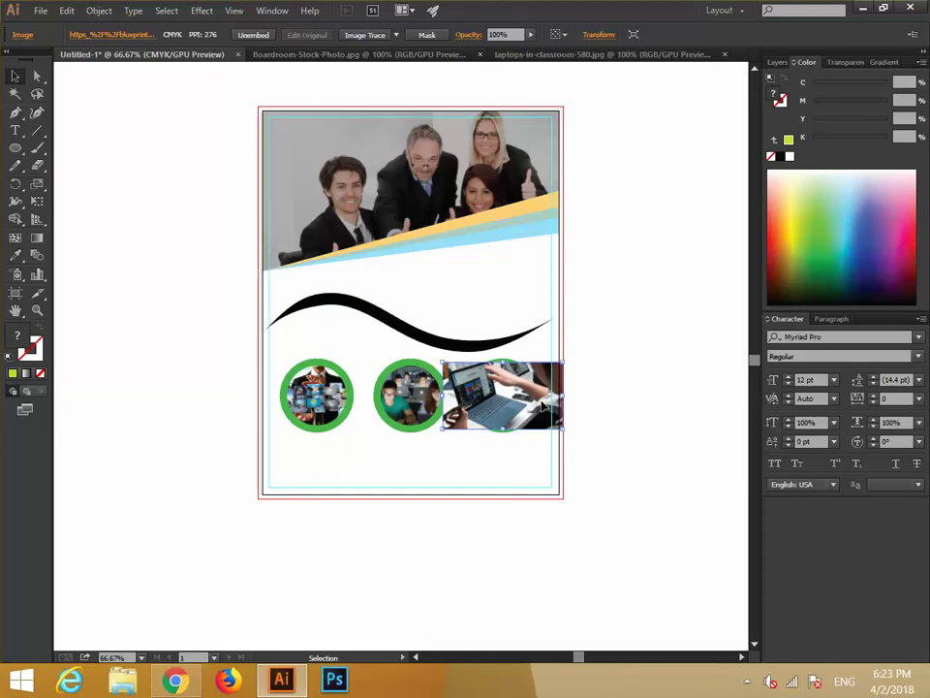
right_click(512, 394)
mouse_move(668, 488)
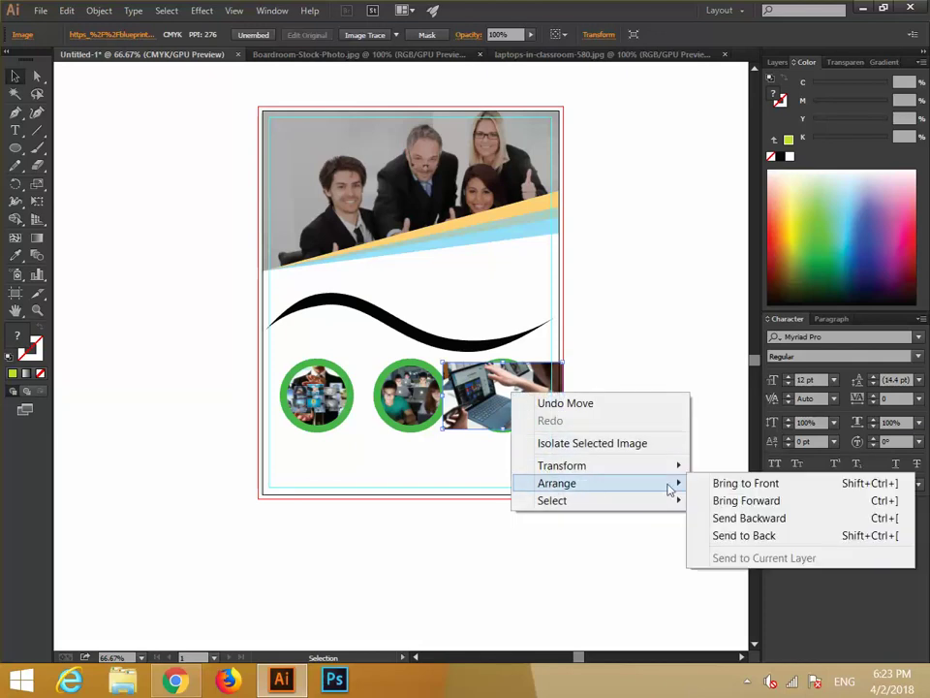
left_click(739, 519)
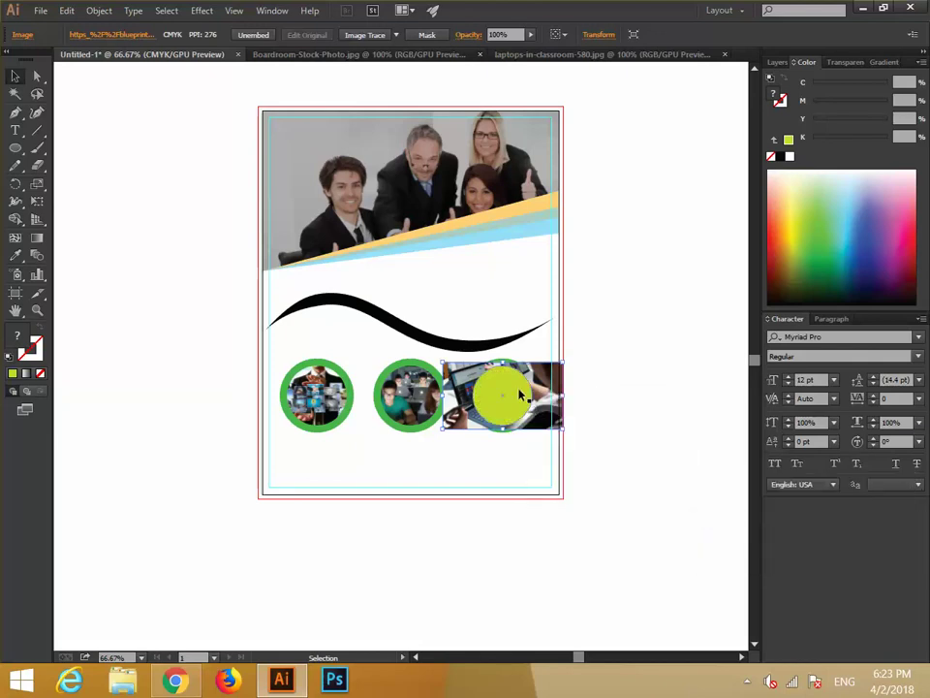
Step: Clip the laptop photo to the lime green circle inside the third green ring with a clipping mask
left_click(512, 385)
left_click(549, 390, "shift")
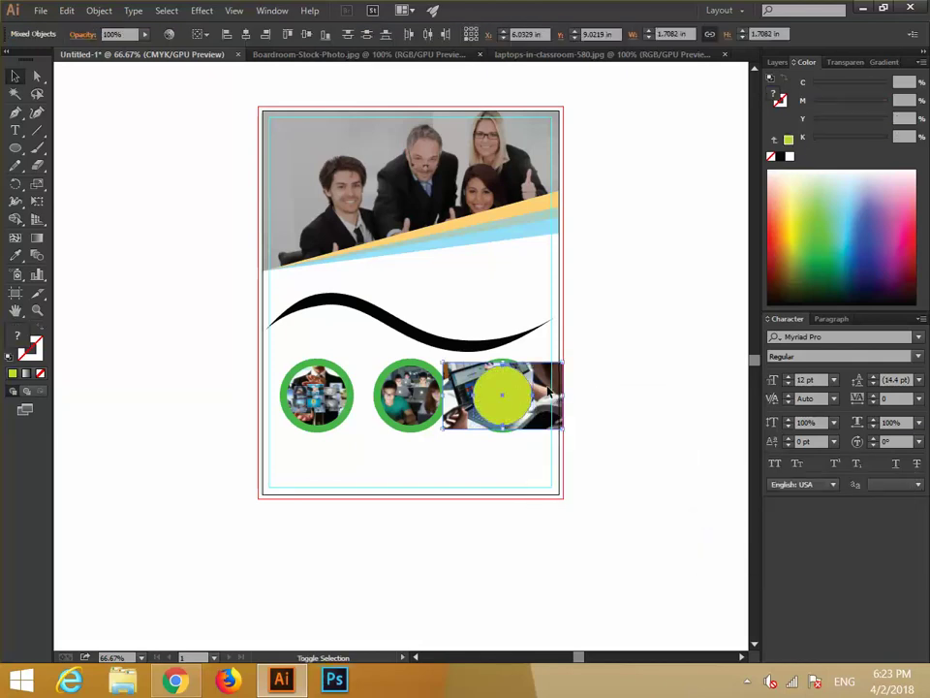
right_click(506, 395)
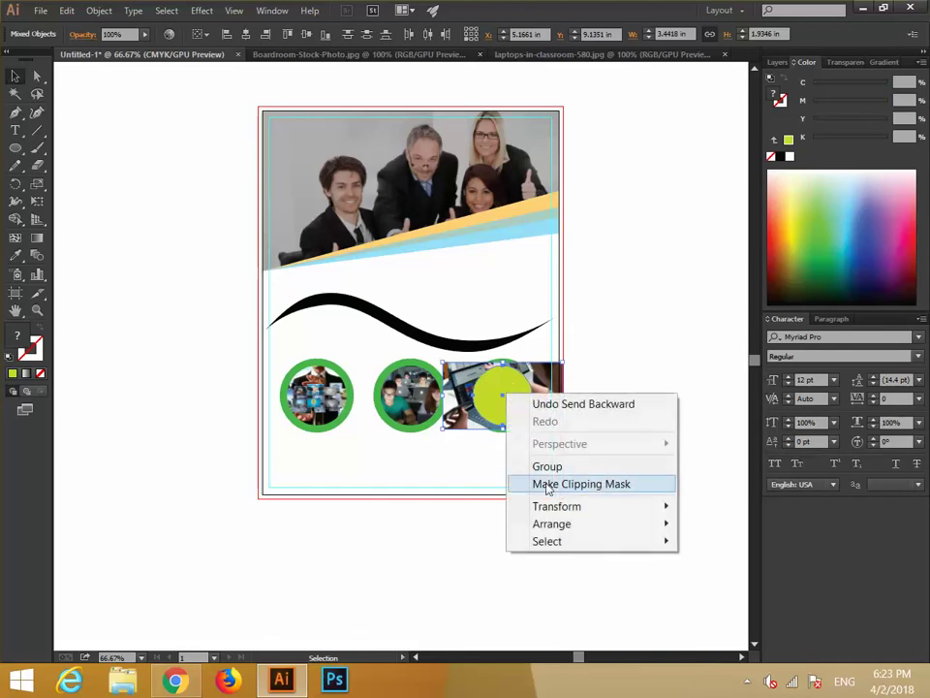
left_click(521, 482)
left_click_drag(561, 430, 441, 359)
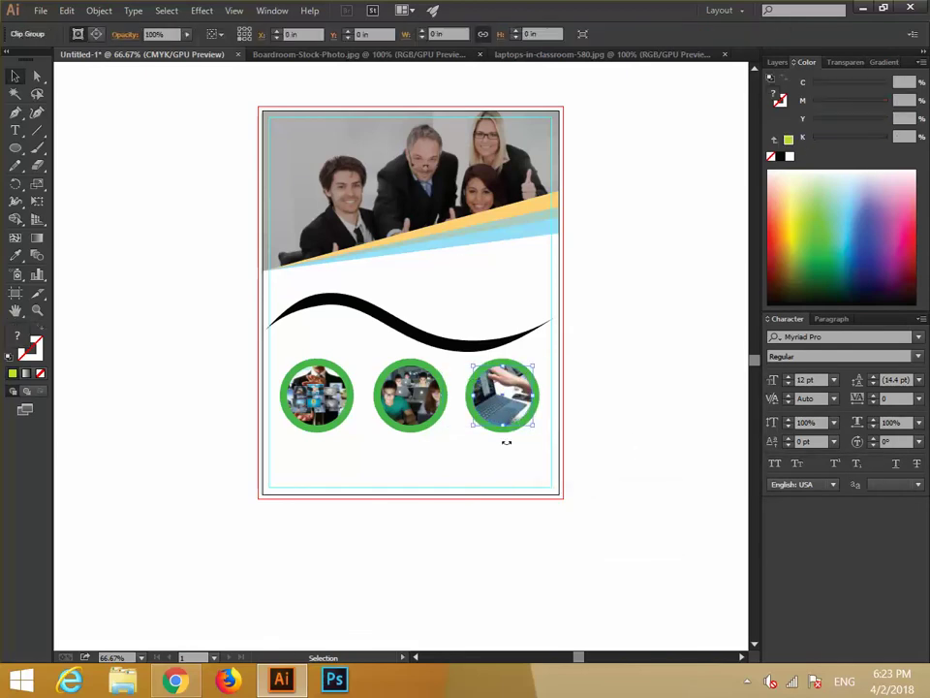
left_click(526, 470)
Step: Group the first green ring with its circular photo
left_click_drag(346, 444, 279, 359)
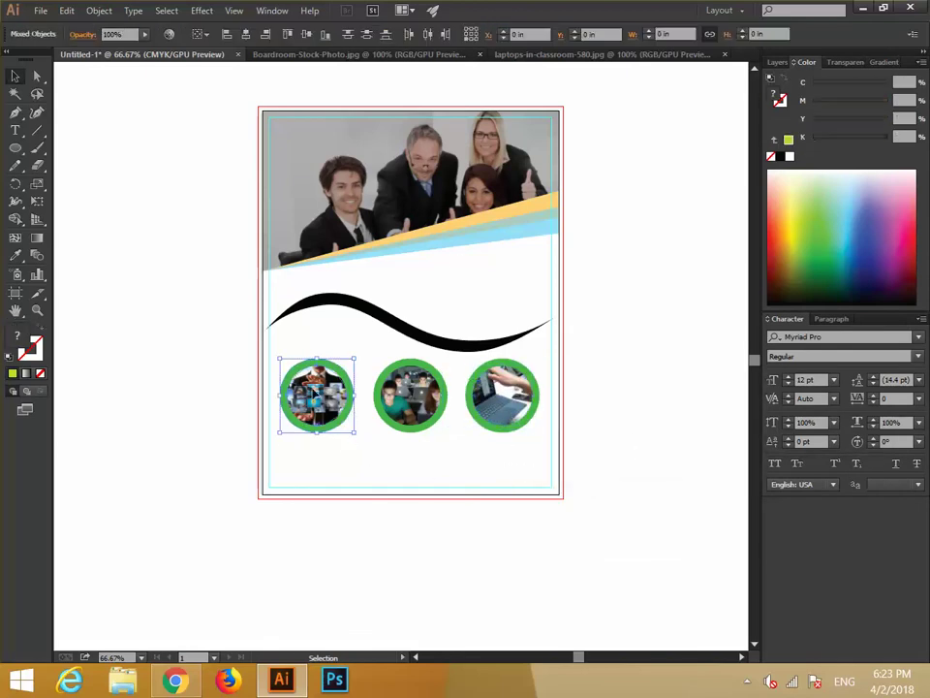
right_click(312, 391)
left_click(354, 463)
Step: Group the second green ring with its classroom photo
left_click_drag(446, 475, 368, 329)
right_click(403, 395)
left_click(366, 483)
left_click_drag(409, 459, 404, 407)
right_click(404, 407)
left_click(440, 476)
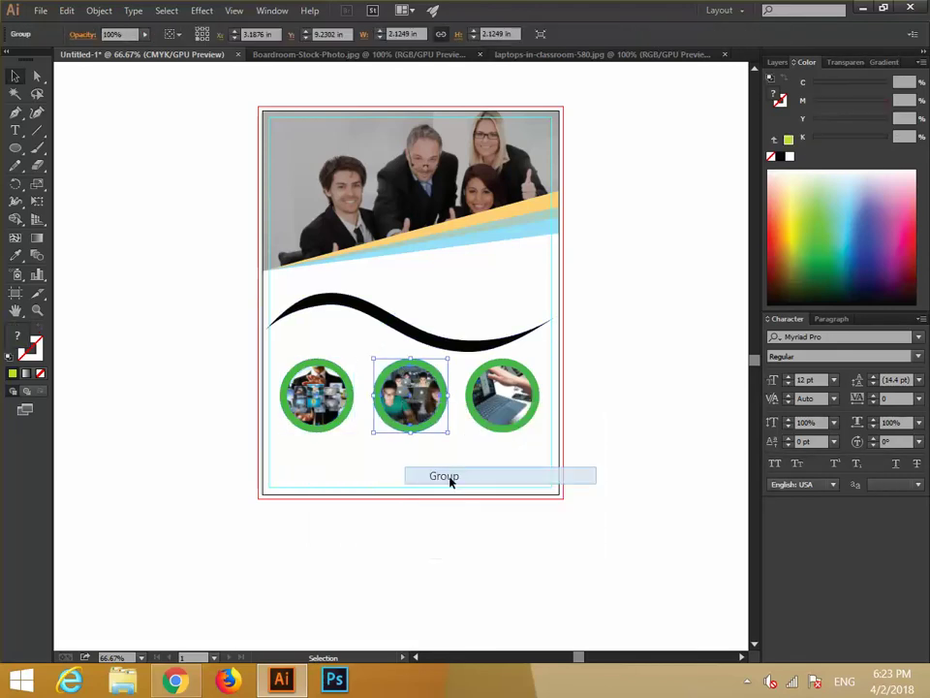
Step: Group the third green ring with its laptop photo and clear the selection
left_click(518, 461)
left_click_drag(518, 452, 492, 377)
right_click(494, 381)
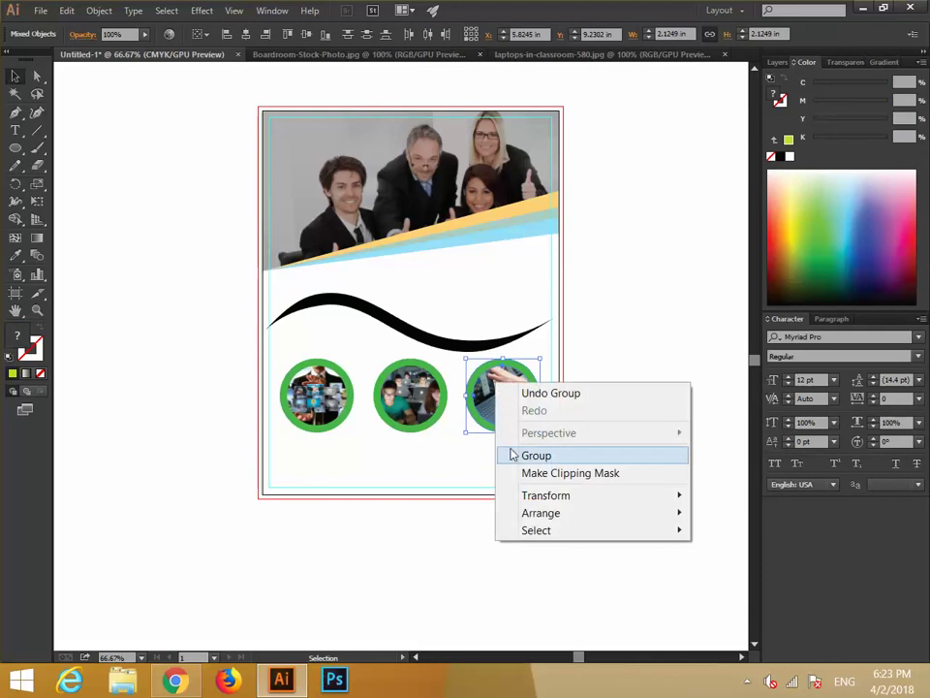
left_click(510, 453)
left_click(250, 428)
Step: Move the three ringed photos up onto the black wave, at its start, middle and end, following the curve
left_click_drag(307, 377, 297, 291)
left_click_drag(398, 411, 387, 346)
left_click_drag(500, 419, 513, 367)
left_click_drag(398, 337, 415, 346)
left_click(439, 418)
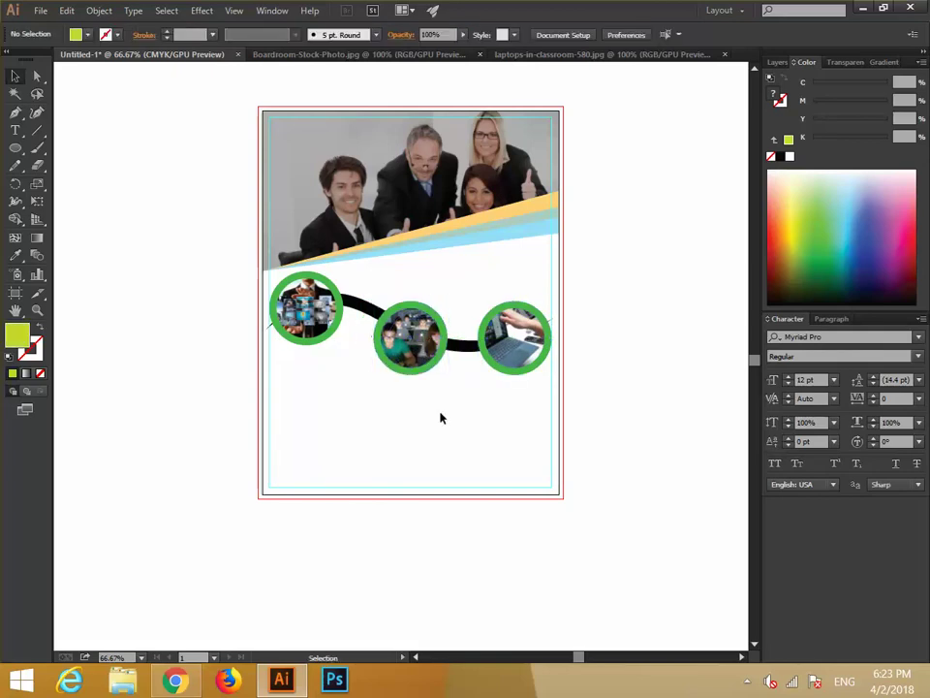
Step: Add the heading OUR SERVICES beneath the stripes above the third ring and enlarge it to about 36 pt
scroll(438, 418, "down", 1)
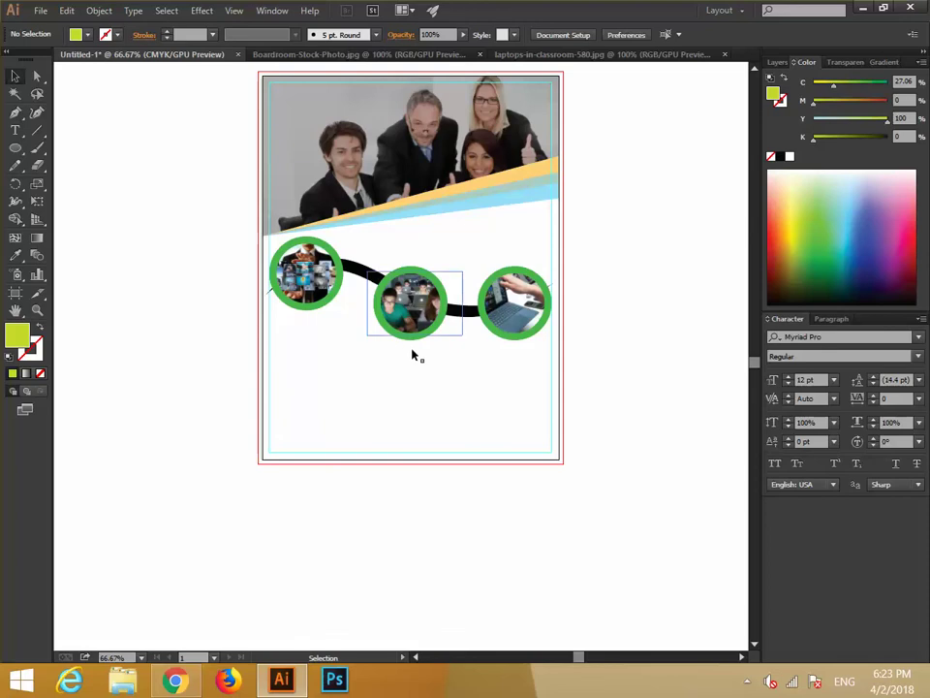
scroll(469, 389, "up", 1)
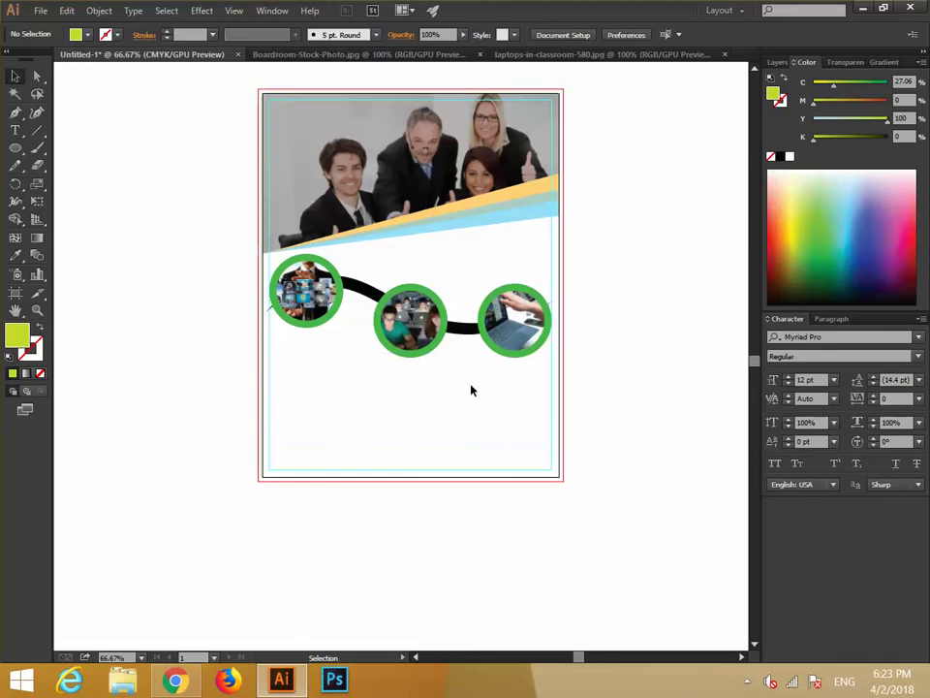
left_click(15, 130)
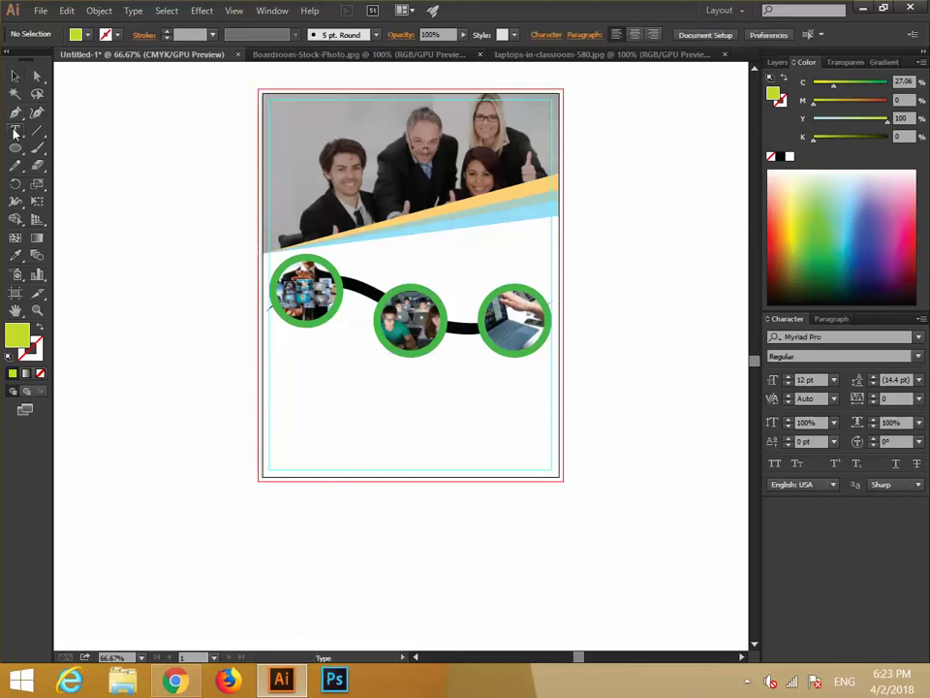
left_click(405, 247)
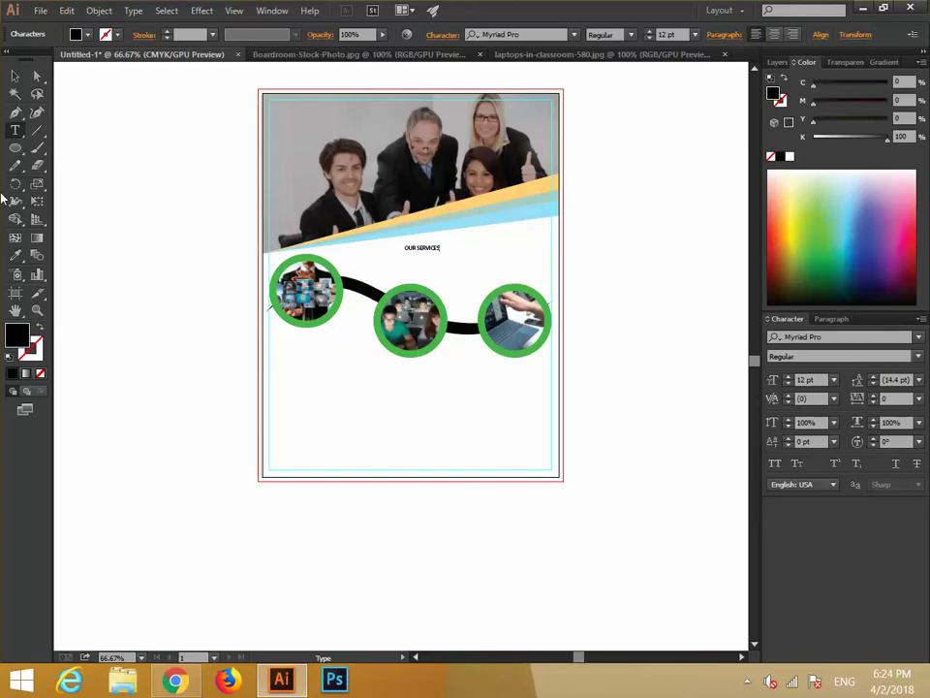
left_click(14, 75)
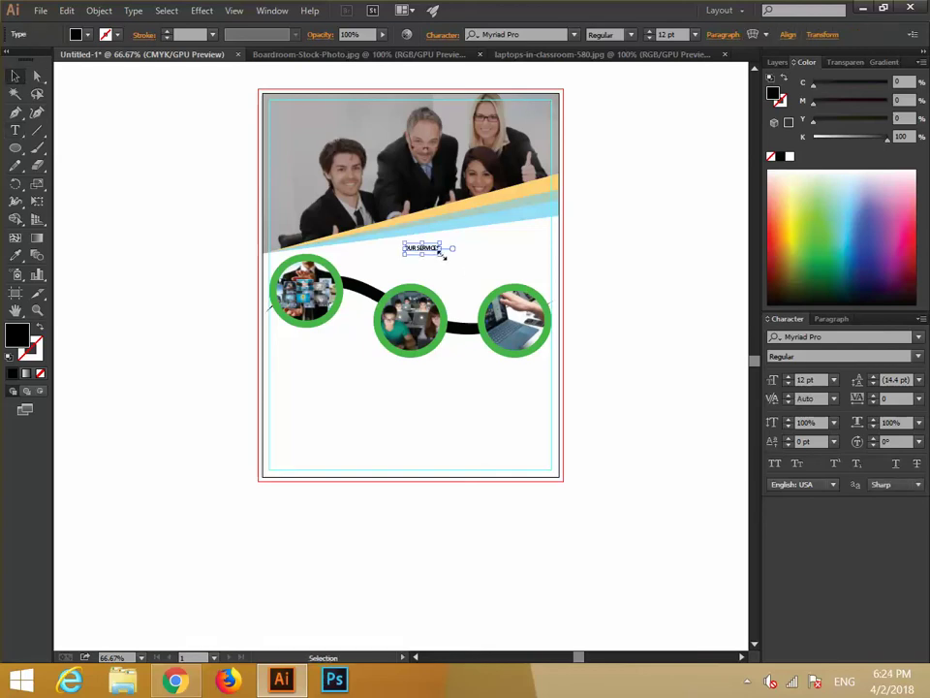
left_click_drag(443, 255, 509, 249)
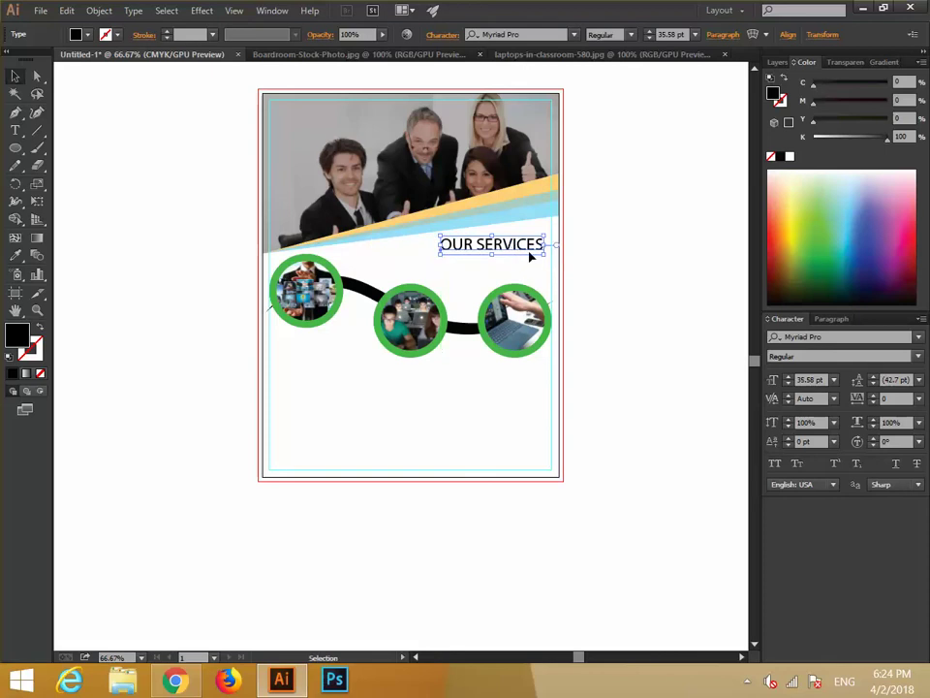
Step: Set the OUR SERVICES heading in Cooper Black and move it so its right end meets the right margin guide
left_click(921, 339)
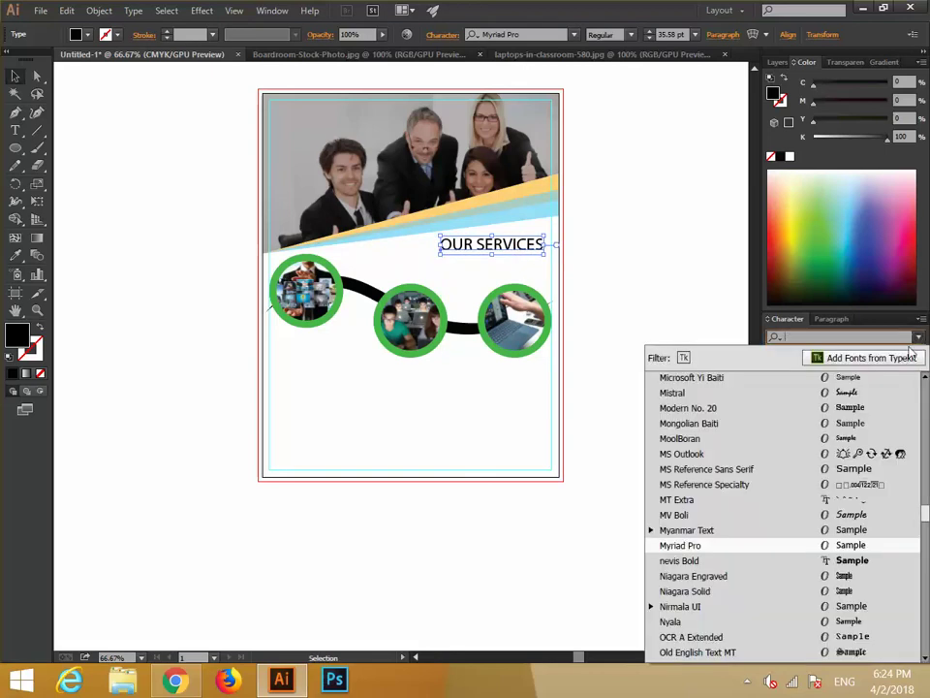
scroll(733, 545, "up", 10)
scroll(732, 547, "up", 15)
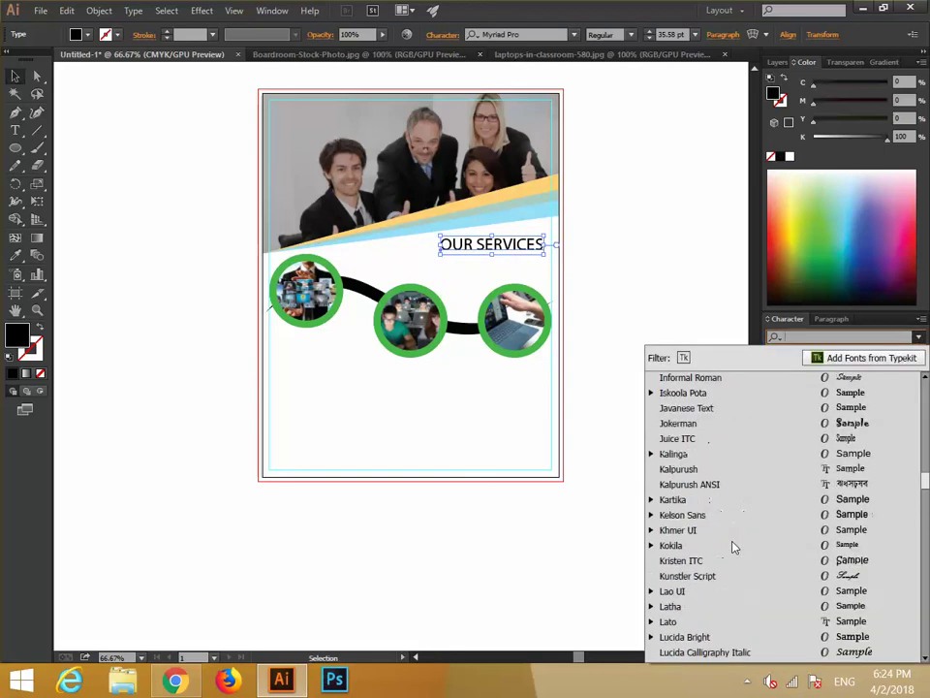
scroll(732, 547, "up", 10)
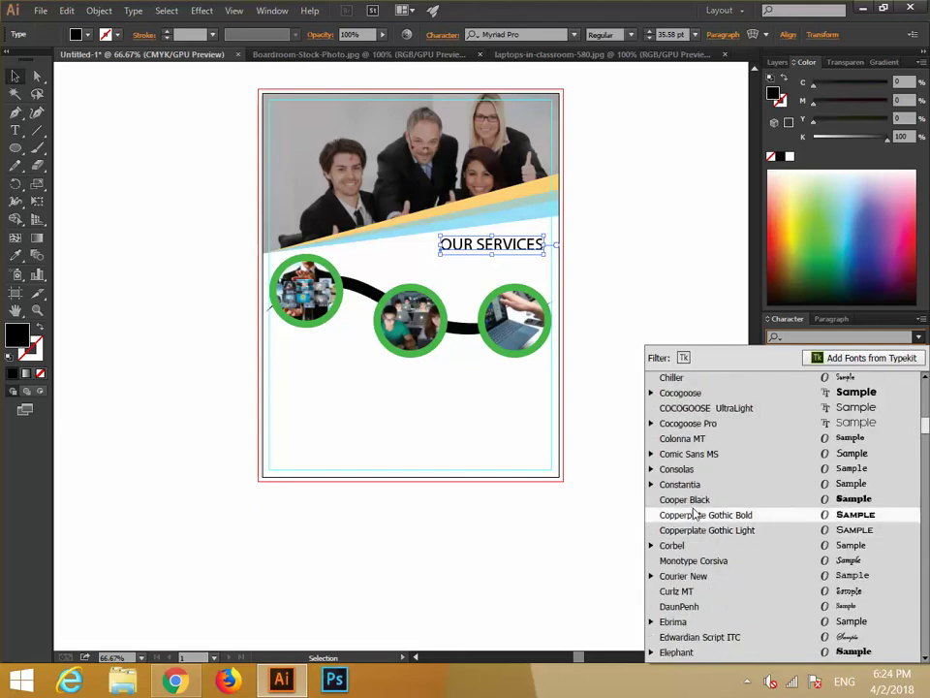
left_click(694, 499)
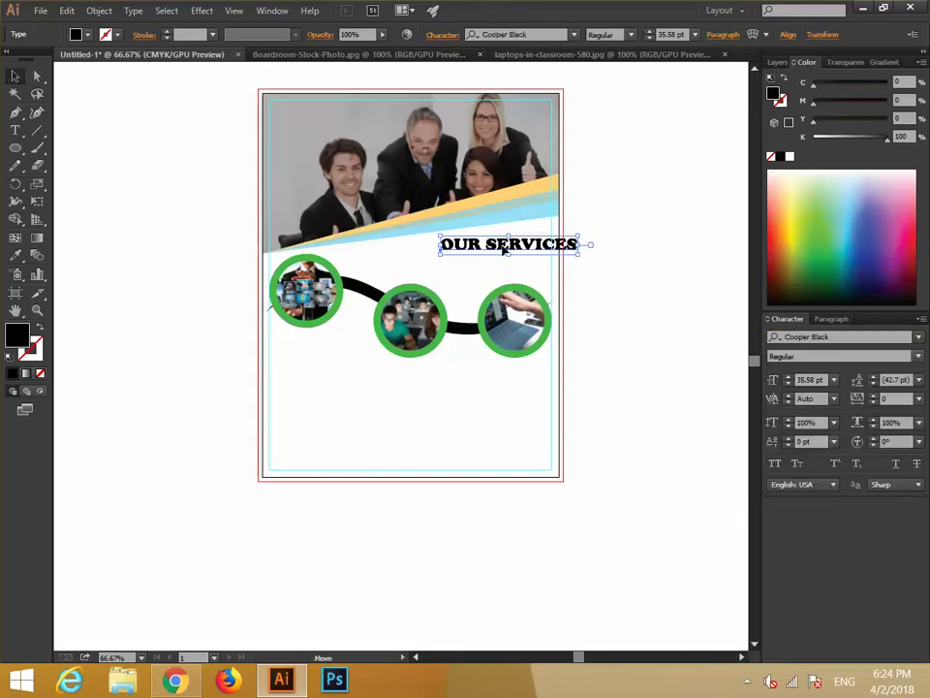
mouse_move(507, 250)
left_mouse_down()
mouse_move(482, 258)
mouse_move(510, 253)
mouse_move(498, 263)
mouse_move(499, 253)
left_mouse_up()
left_click(577, 335)
left_click(610, 324)
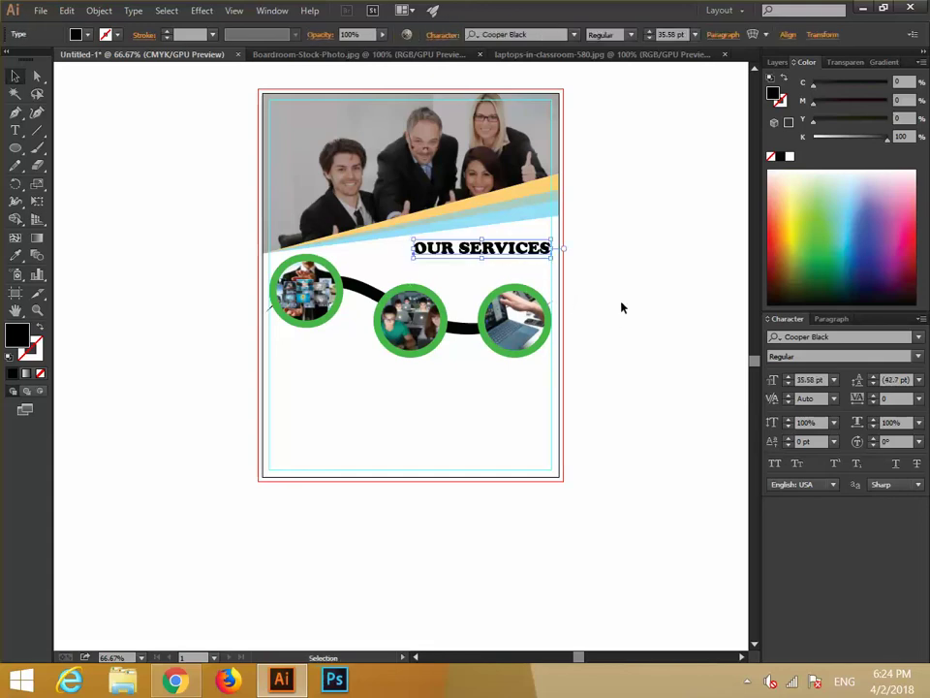
left_click(621, 307)
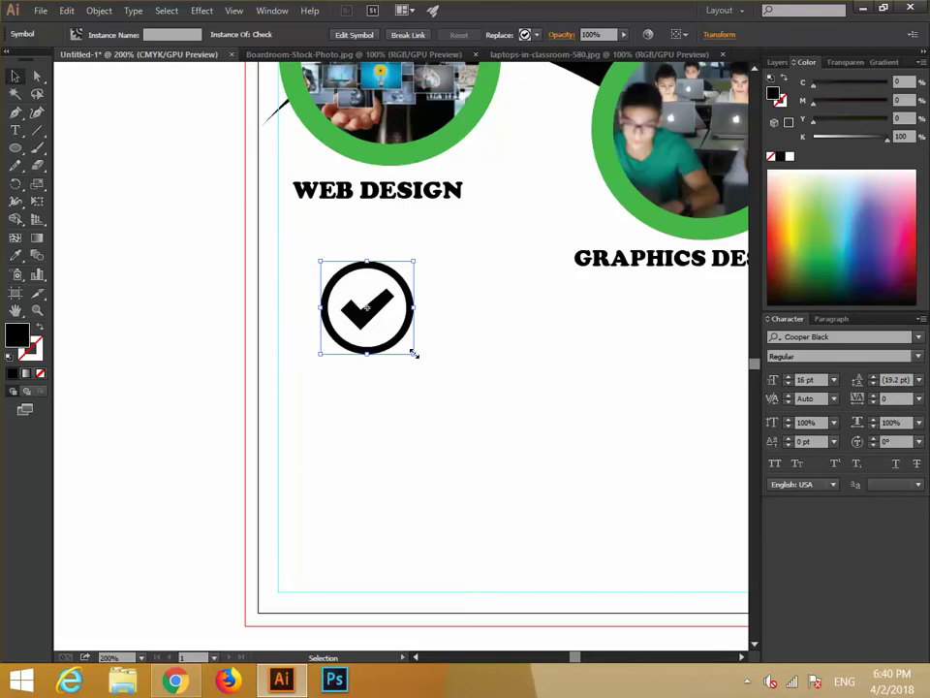
Step: Shrink the circled check symbol and arrange three copies of it in a column near the left margin below WEB DESIGN
left_click_drag(415, 354, 311, 498)
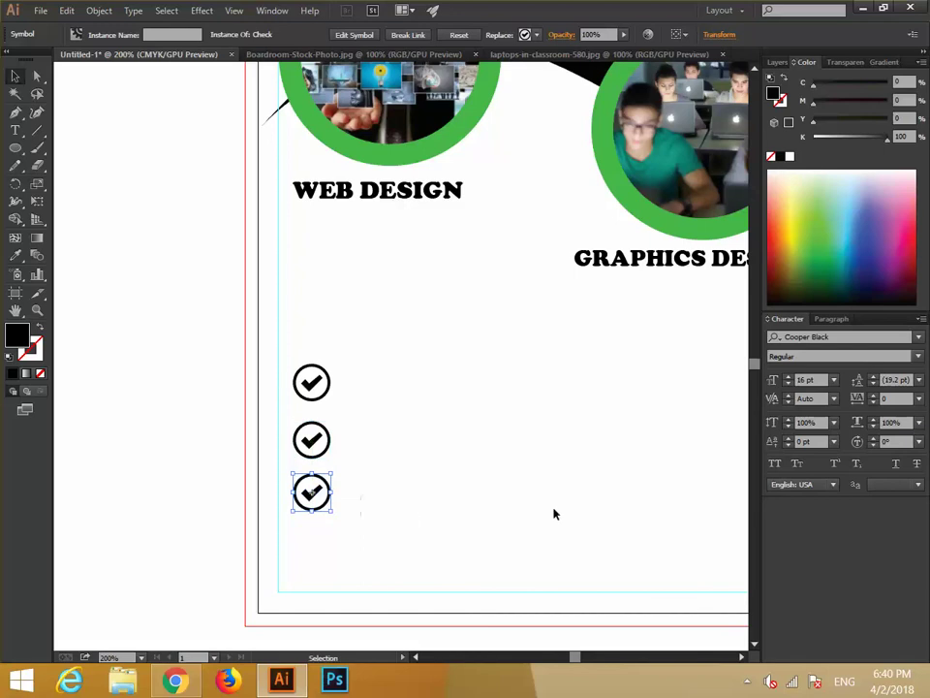
key("ctrl+minus")
key("ctrl+minus")
key("ctrl+minus")
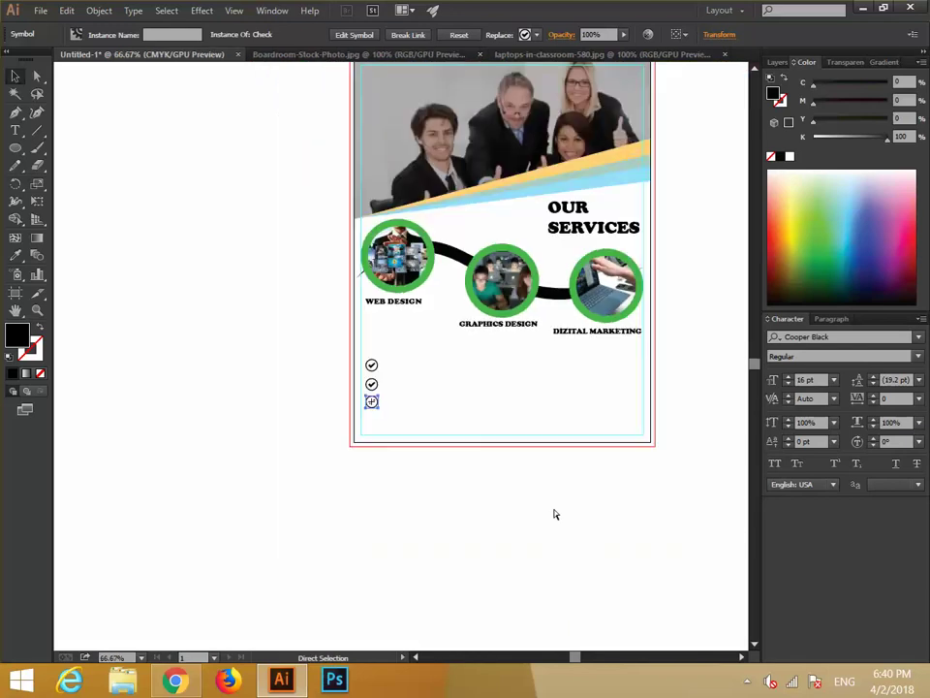
left_click(523, 399)
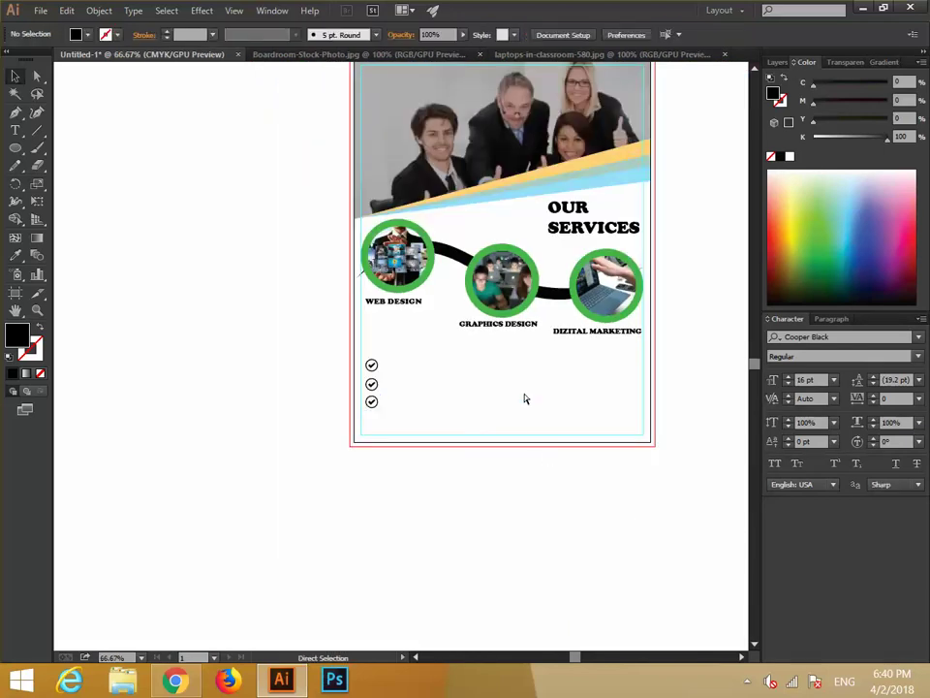
Step: Add the text WE ARE THE BEST beside the first check symbol and copy it beside the other two symbols
key("ctrl+plus")
key("ctrl+plus")
left_click_drag(523, 399, 318, 350)
left_click(15, 130)
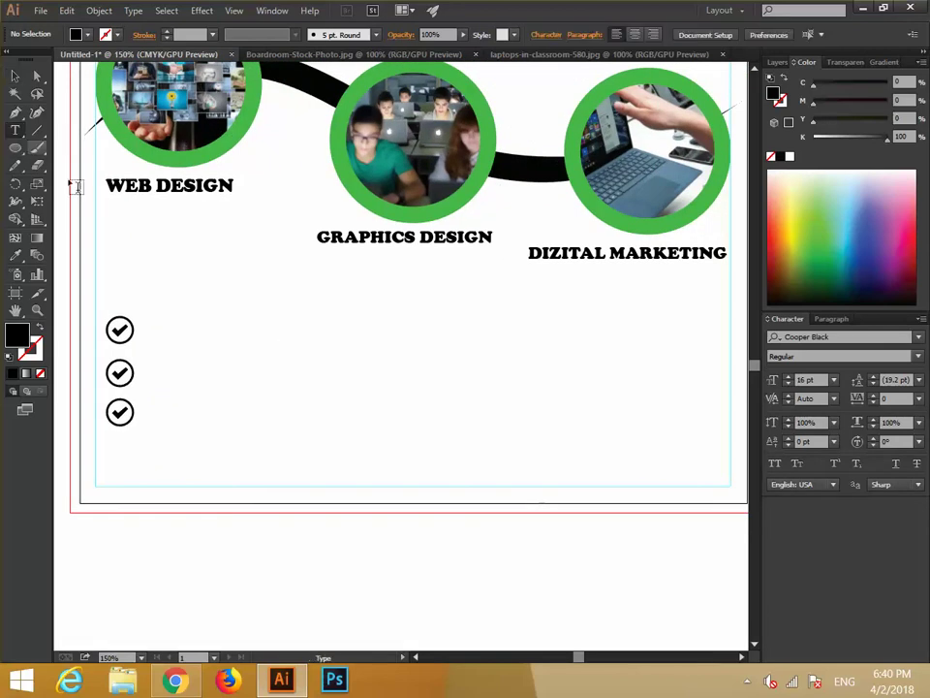
left_click(181, 330)
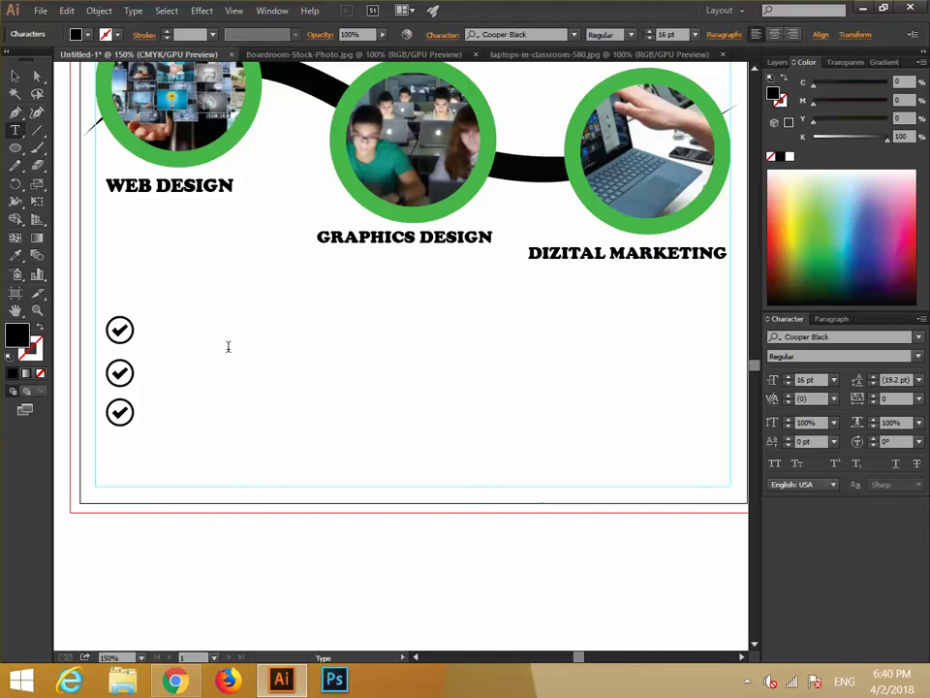
type("WE ARE THE BEST")
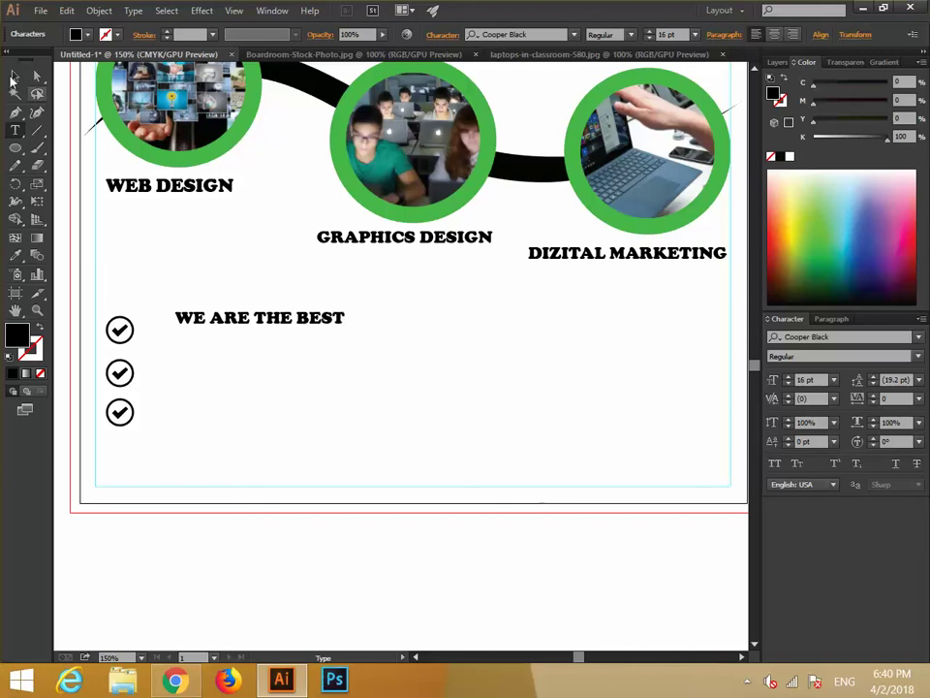
key("Escape")
left_click_drag(216, 321, 205, 416)
left_click(382, 419)
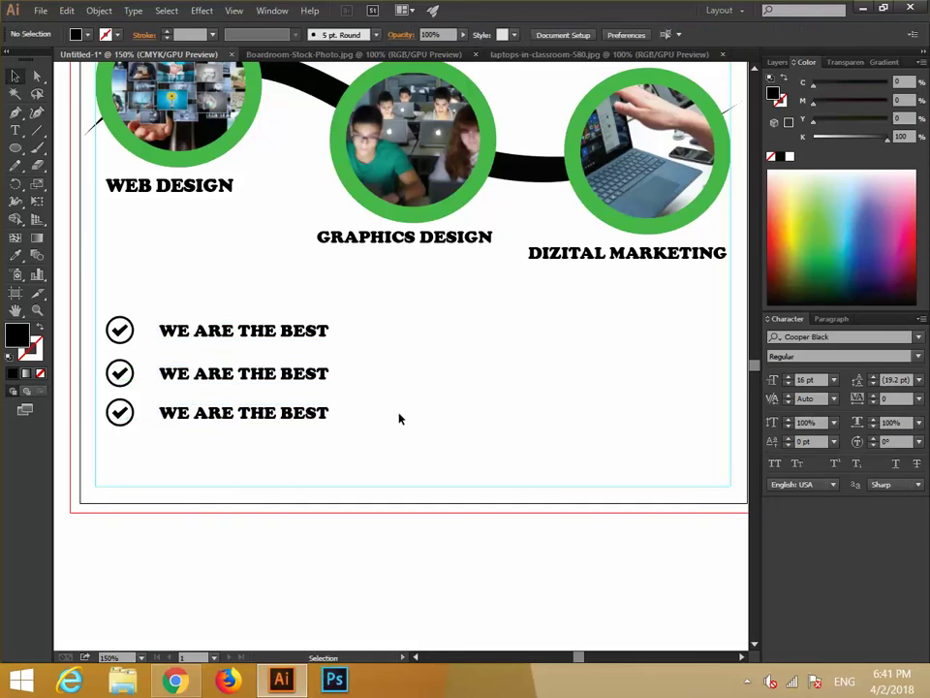
key("ctrl+minus")
key("ctrl+minus")
key("ctrl+minus")
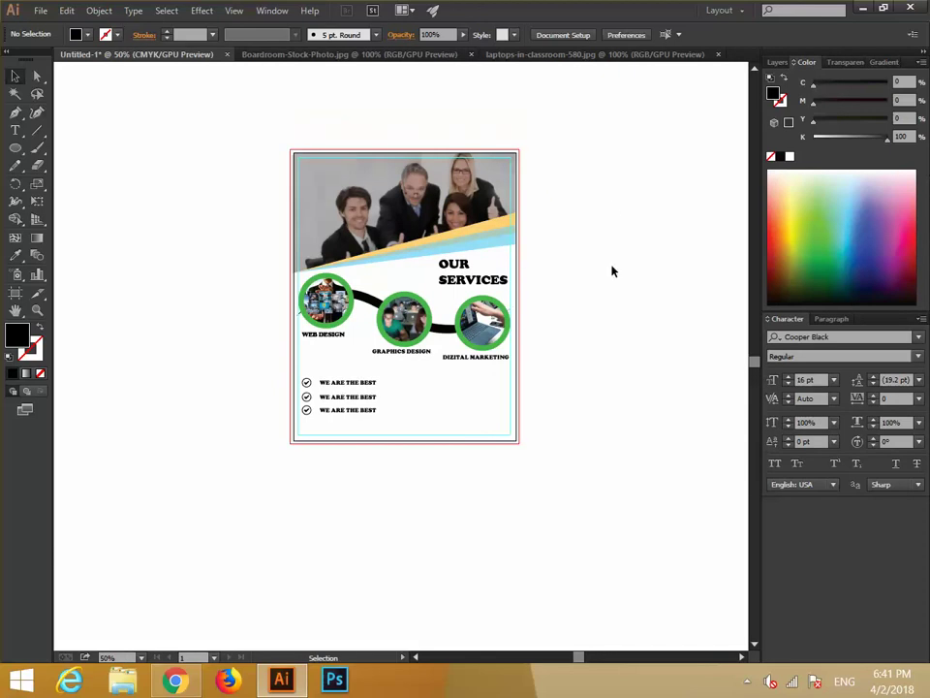
left_click(15, 130)
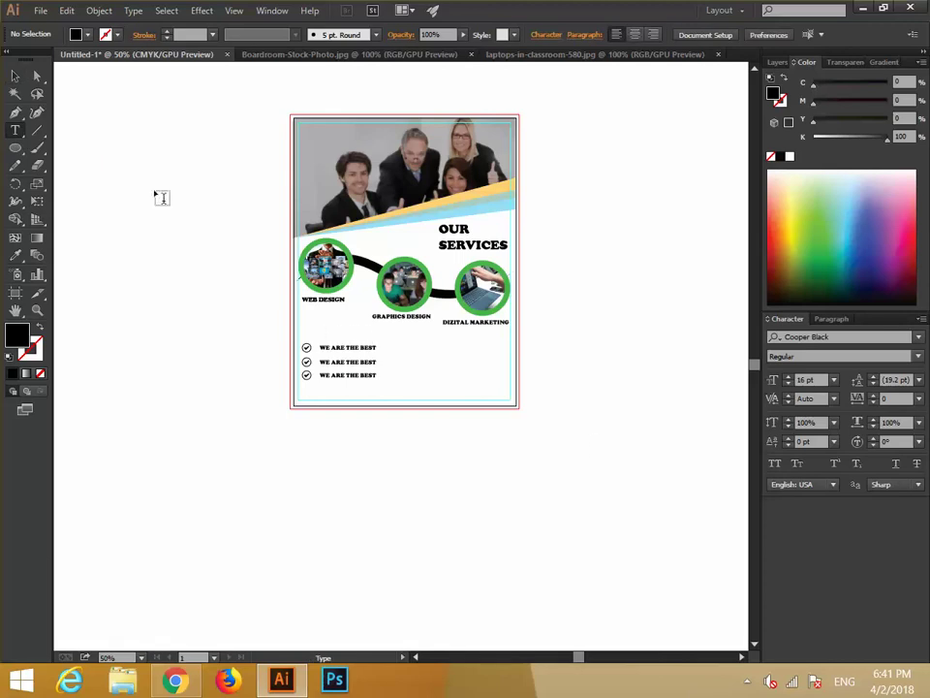
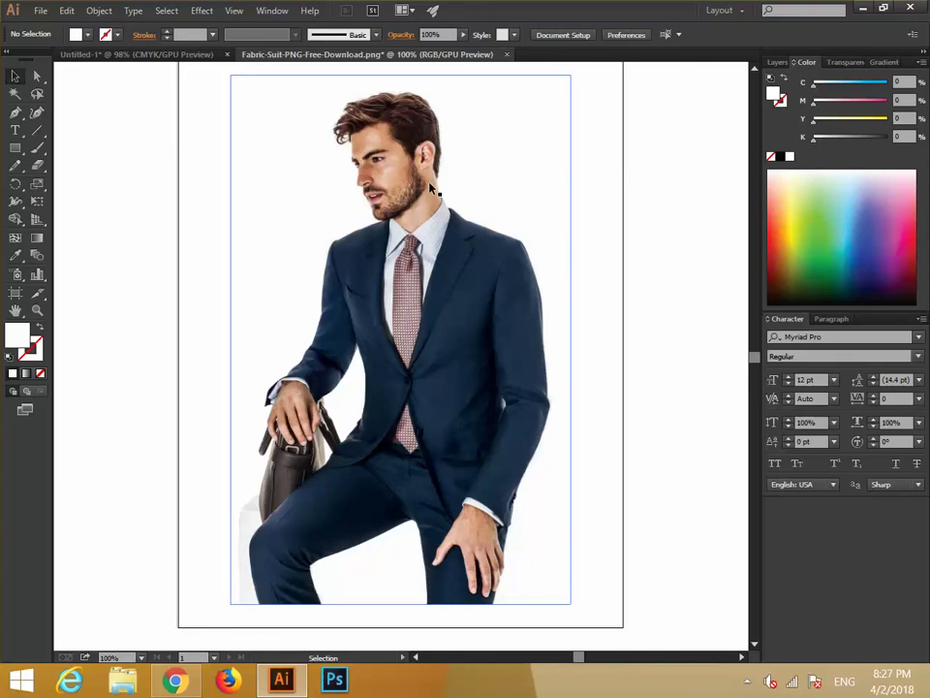
Step: Move the photo of the man in the suit off the artboard to its left and deselect it
scroll(433, 189, "up", 1)
left_click_drag(419, 304, 19, 236)
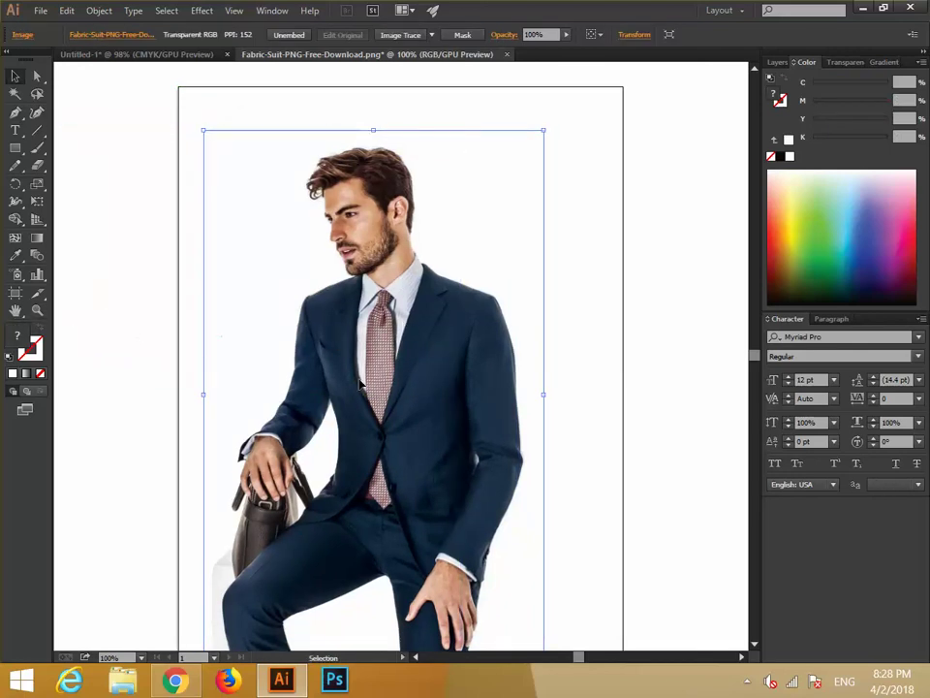
key("ctrl+minus")
key("ctrl+minus")
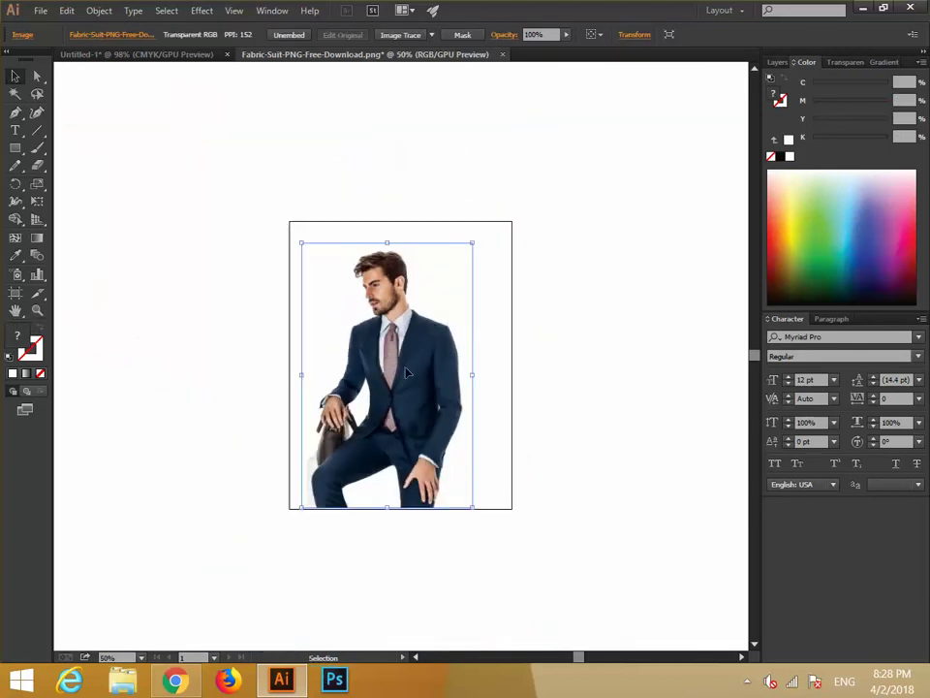
left_click_drag(382, 366, 92, 293)
left_click(364, 296)
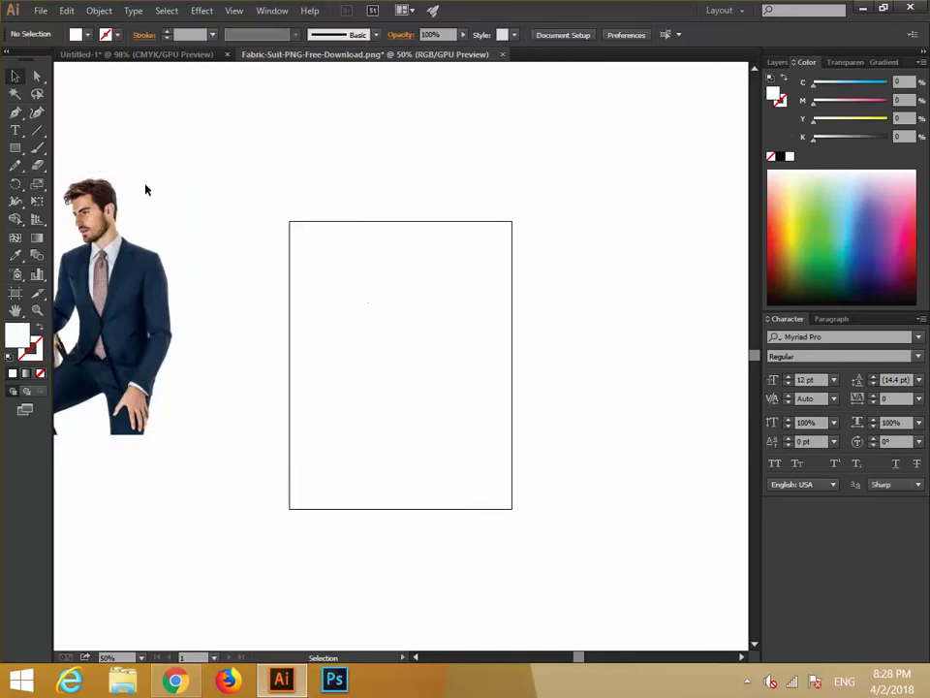
Step: Draw a rectangle covering the whole empty artboard and fill it with a white-to-black linear gradient
left_click(15, 147)
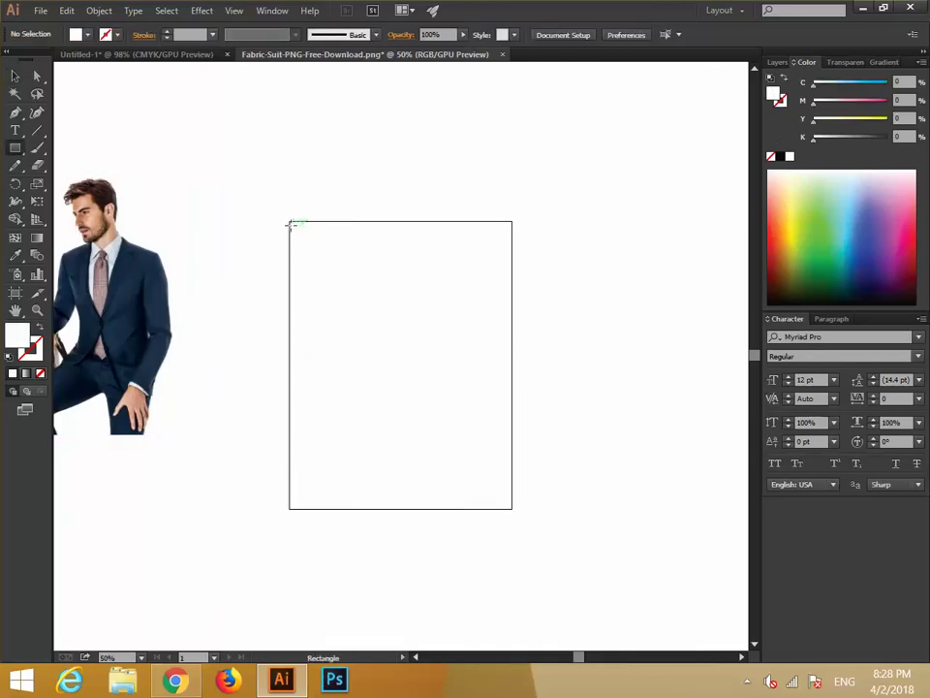
left_click_drag(289, 221, 514, 507)
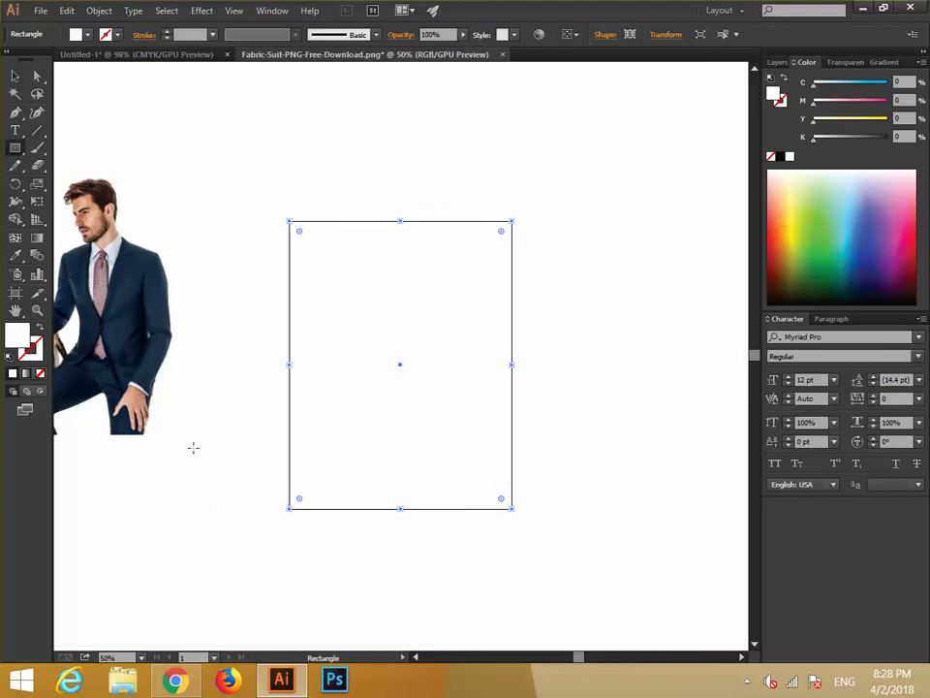
left_click(26, 374)
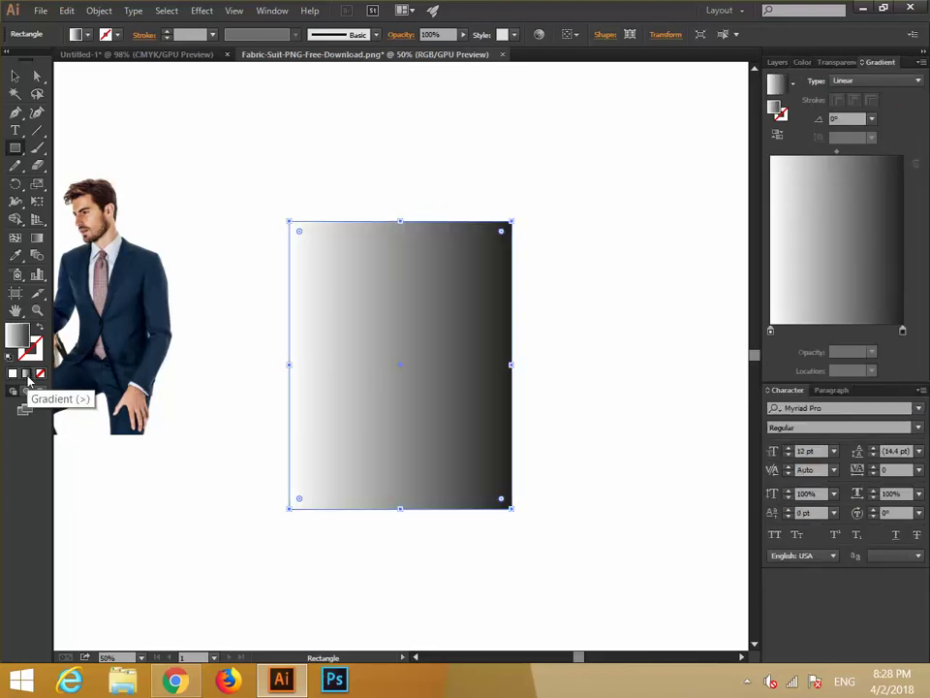
Step: Open the black end stop of the rectangle's gradient for color editing and switch it from grayscale to CMYK
left_click(903, 332)
double_click(904, 334)
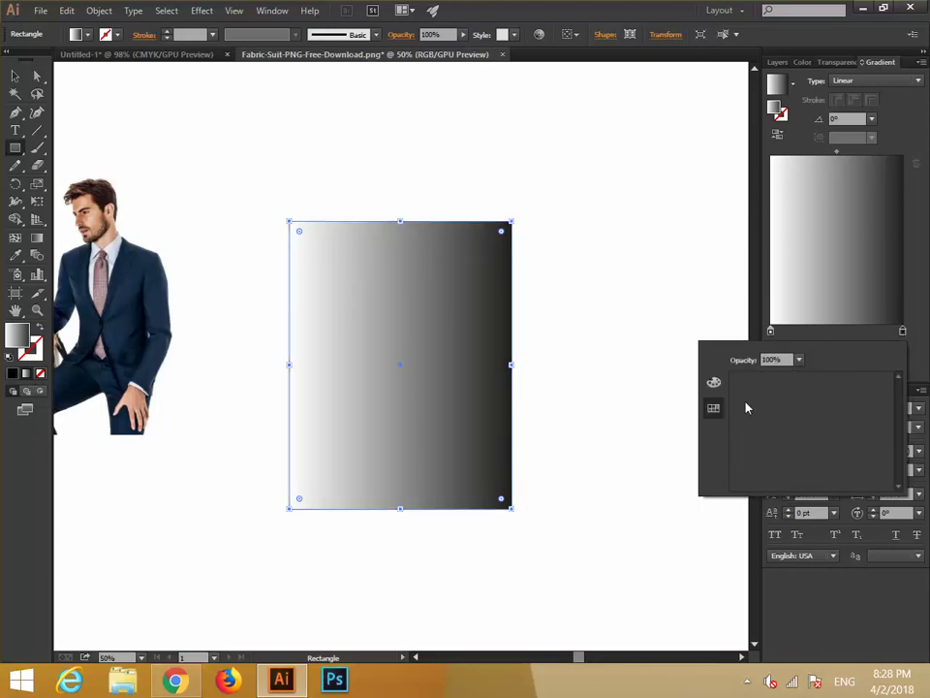
left_click(713, 383)
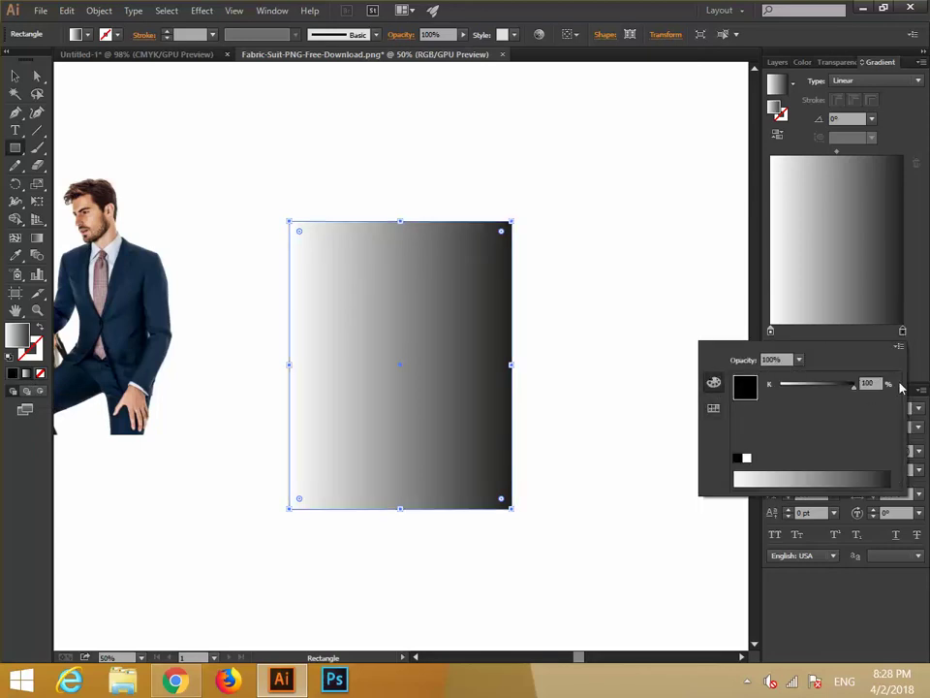
left_click(899, 347)
left_click(819, 405)
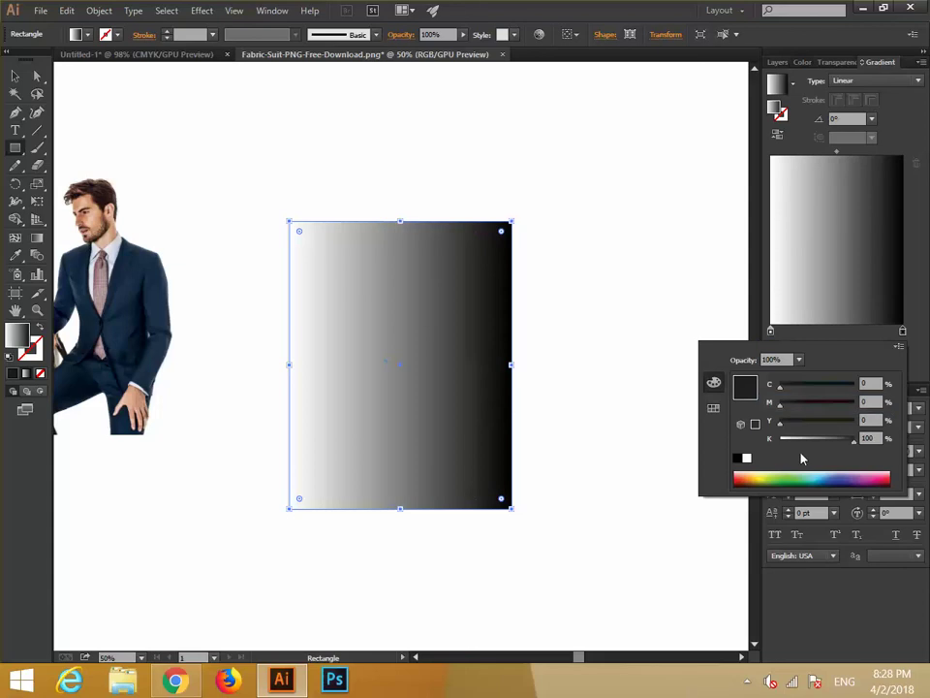
Step: Set the gradient's end stop to golden yellow (C 0.39, M 15.29, Y 69.41, K 0) and deselect the rectangle
left_click(767, 475)
left_click(758, 476)
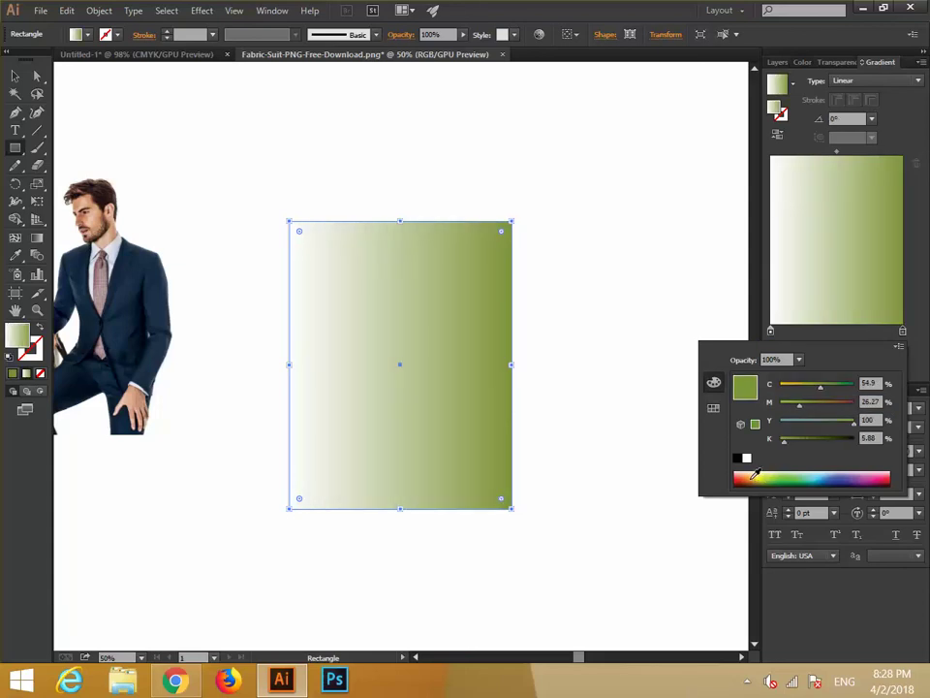
left_click(758, 473)
left_click(758, 473)
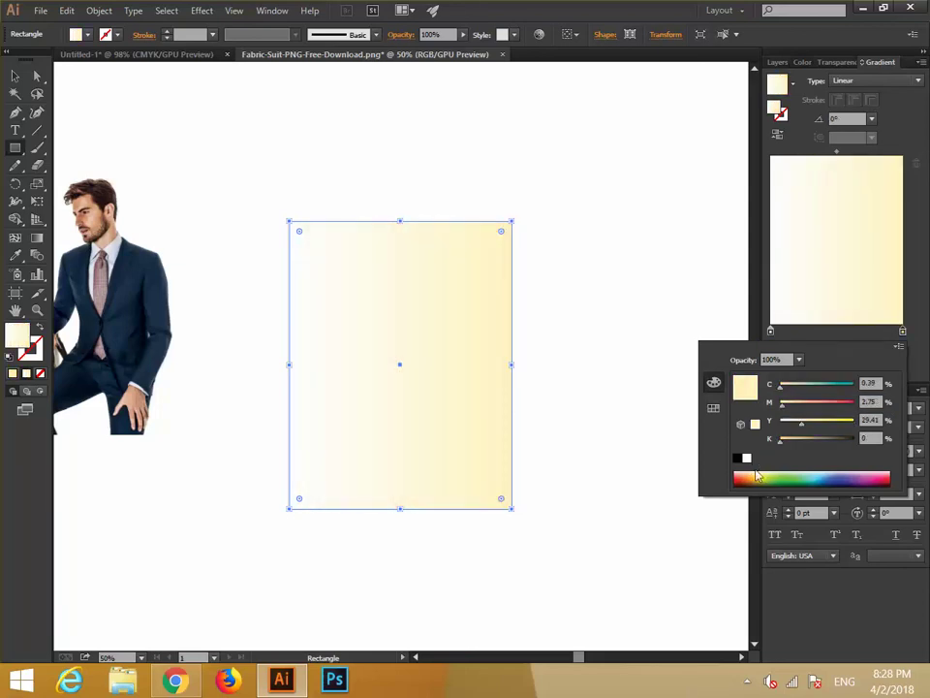
left_click(757, 472)
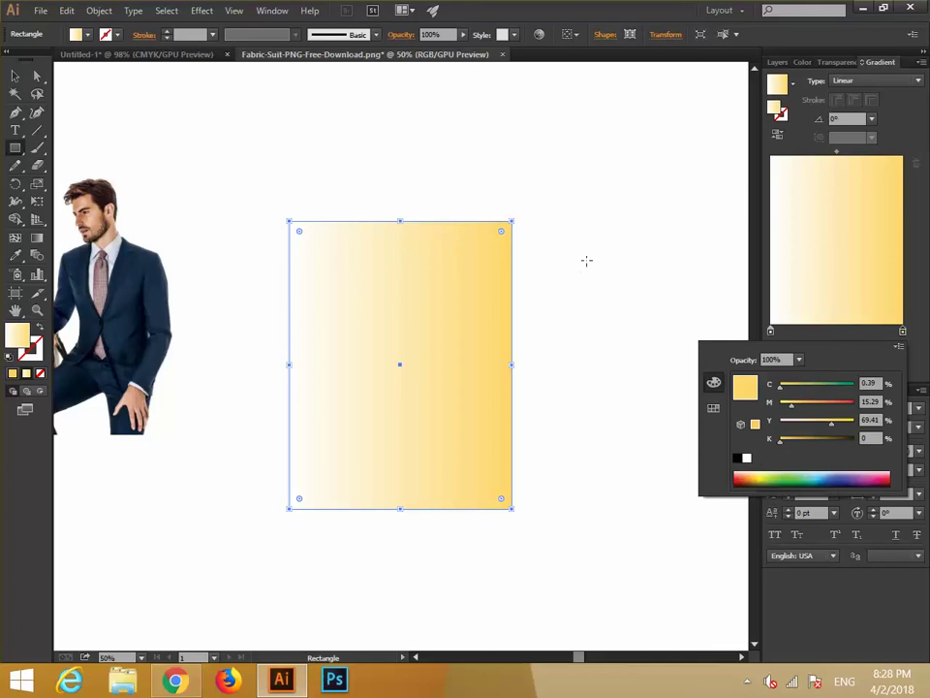
key("Escape")
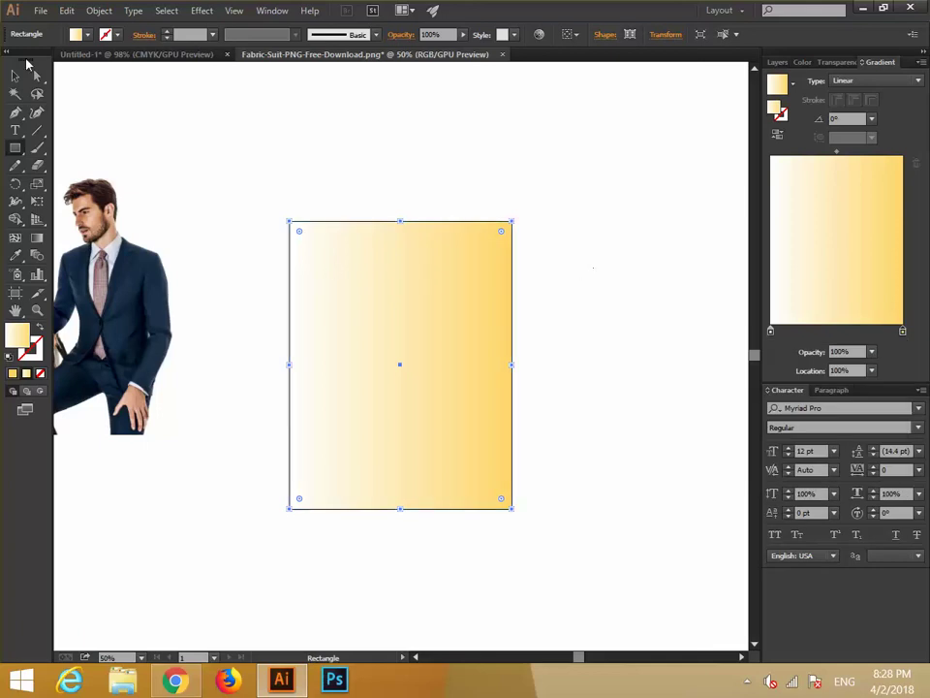
left_click(14, 76)
left_click(253, 172)
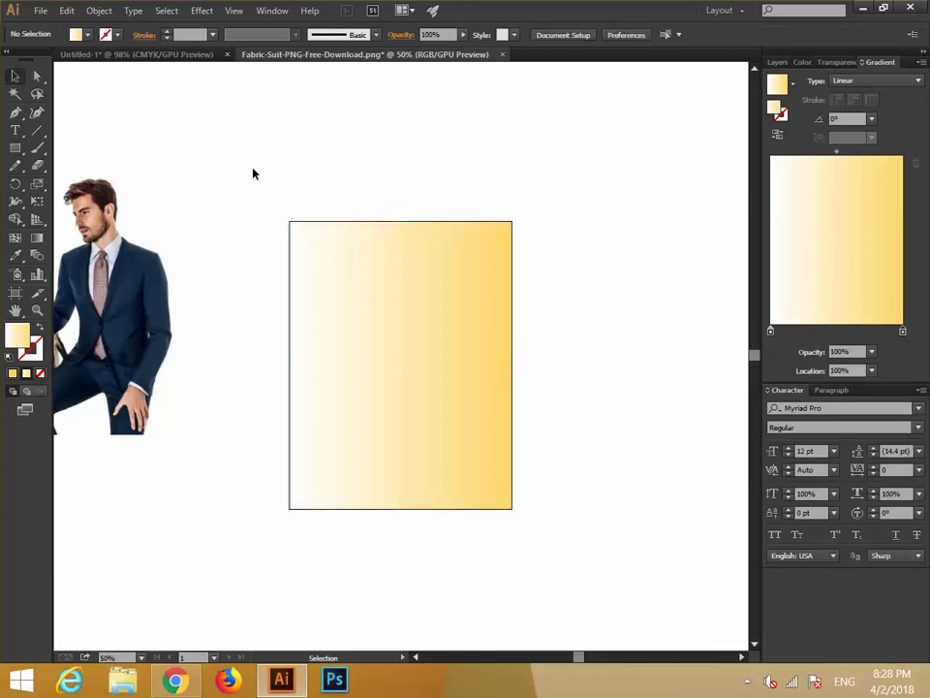
Step: Add the text MEN STYLE, enlarge it to about 109 pt and place it across the top of the gradient rectangle
left_click(15, 131)
left_click(350, 280)
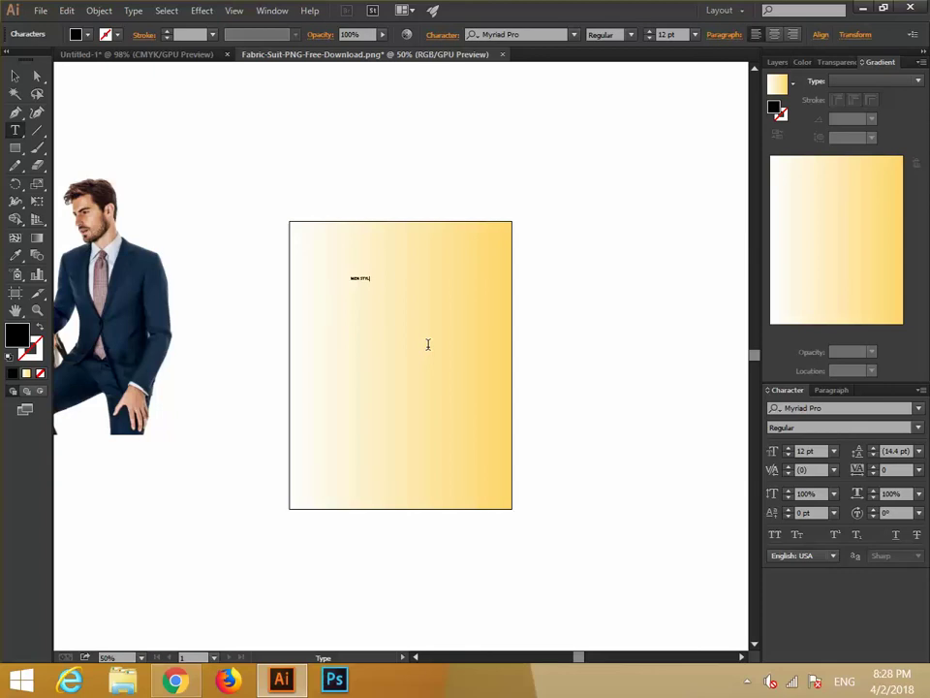
left_click(14, 76)
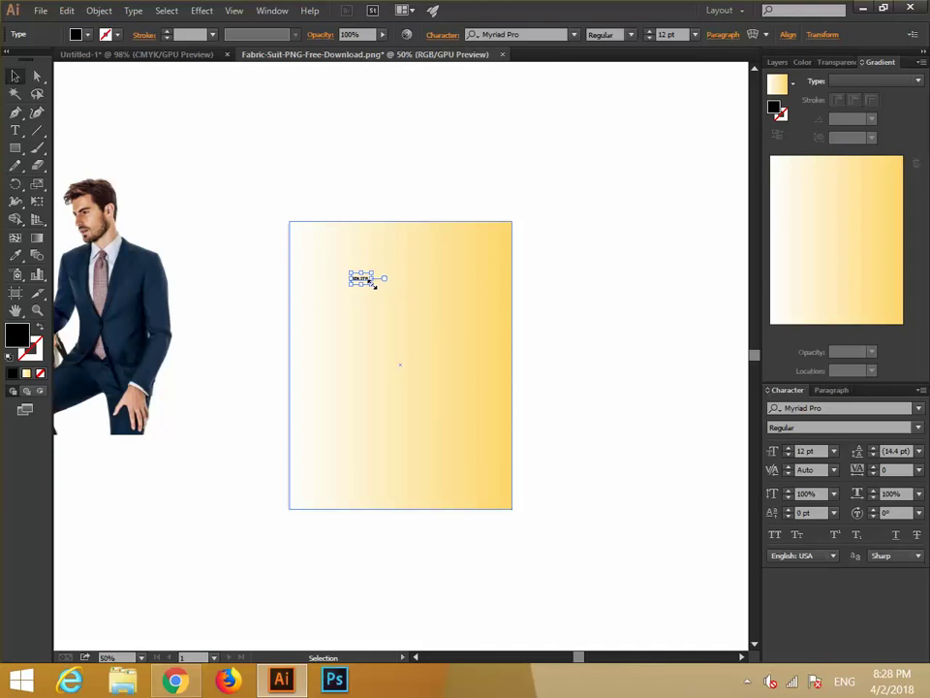
left_click_drag(373, 283, 450, 329)
left_click_drag(409, 287, 447, 257)
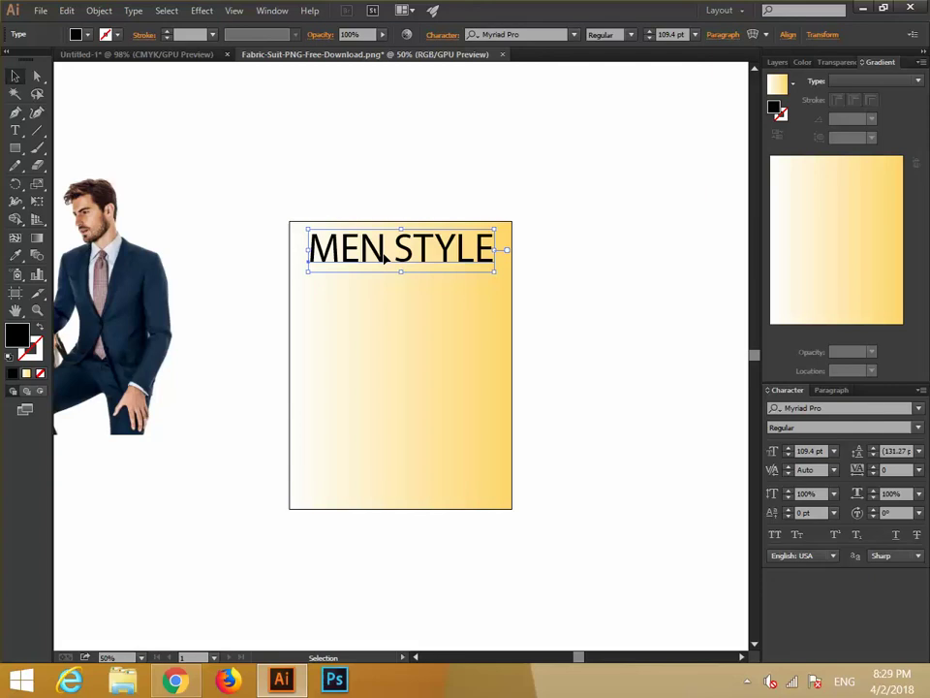
Step: Offset the gradient rectangle's path by -0.2 in with miter joins and turn the offset outline into margin guides
left_click(511, 337)
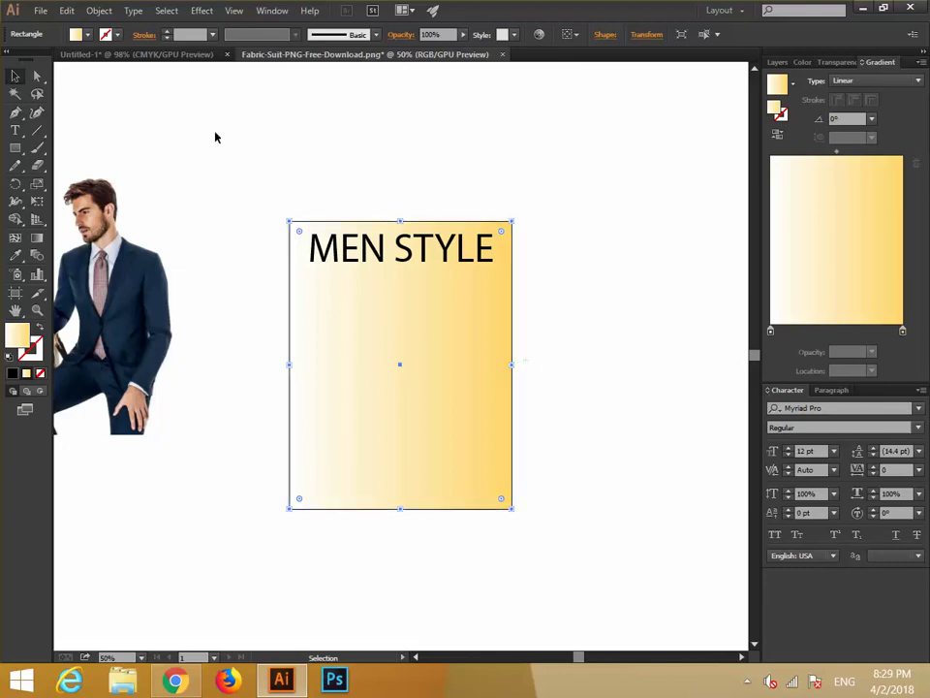
left_click(97, 10)
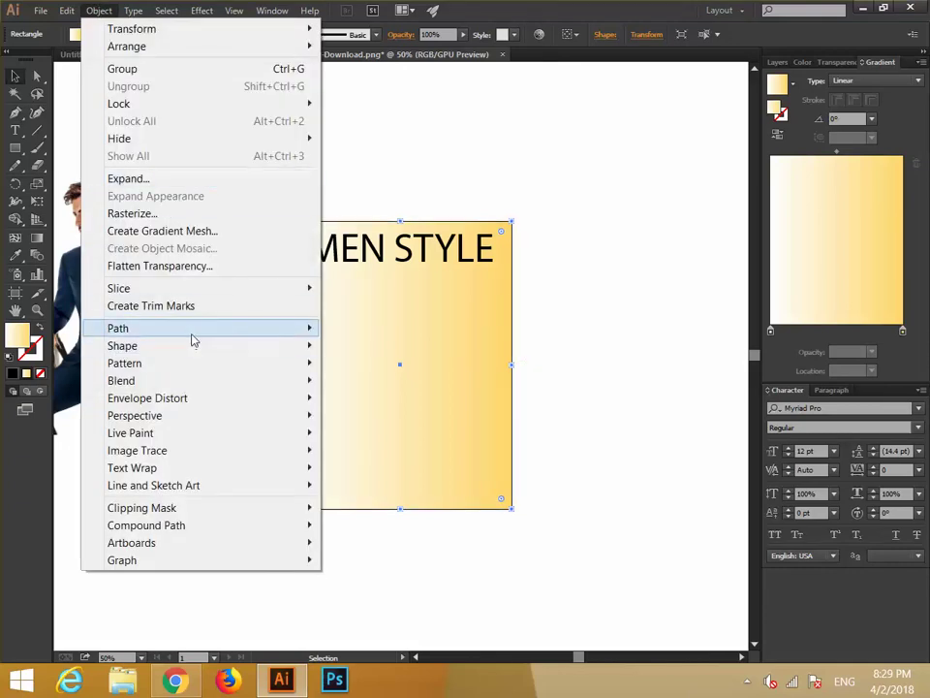
mouse_move(224, 330)
left_click(398, 386)
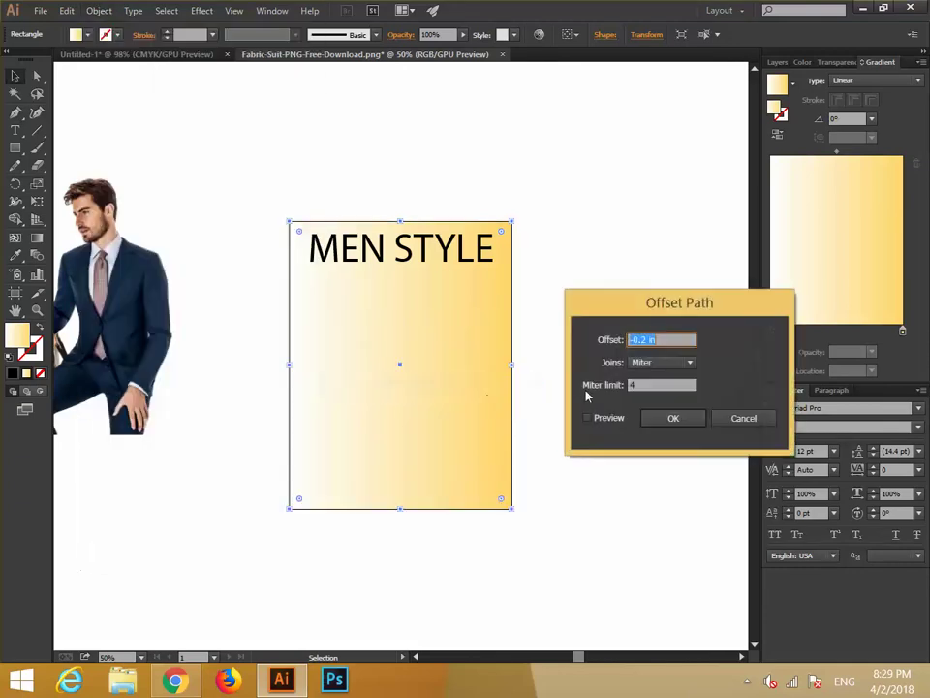
left_click(609, 418)
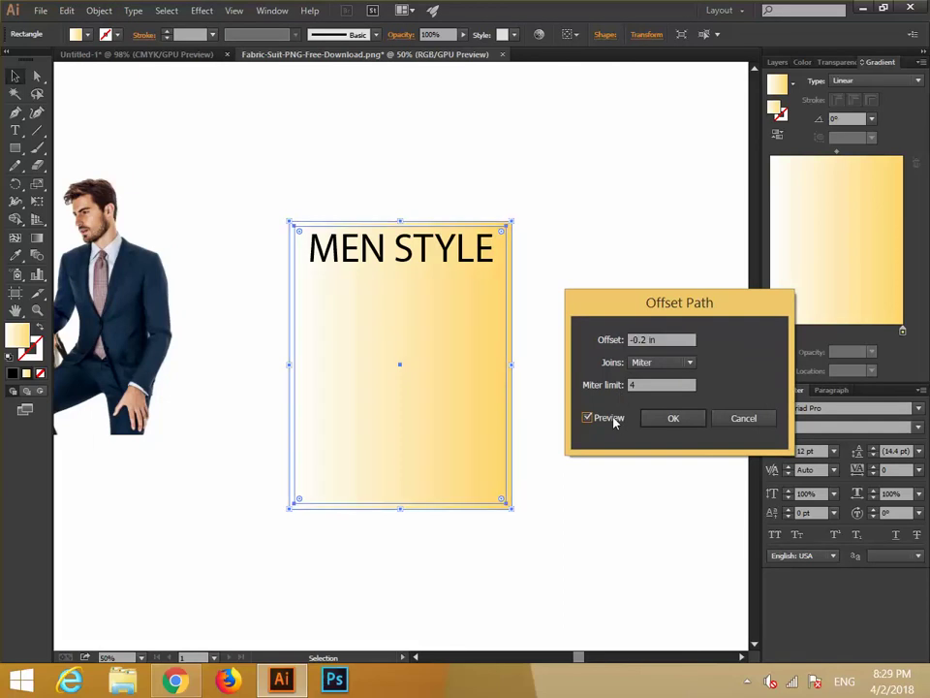
left_click(673, 418)
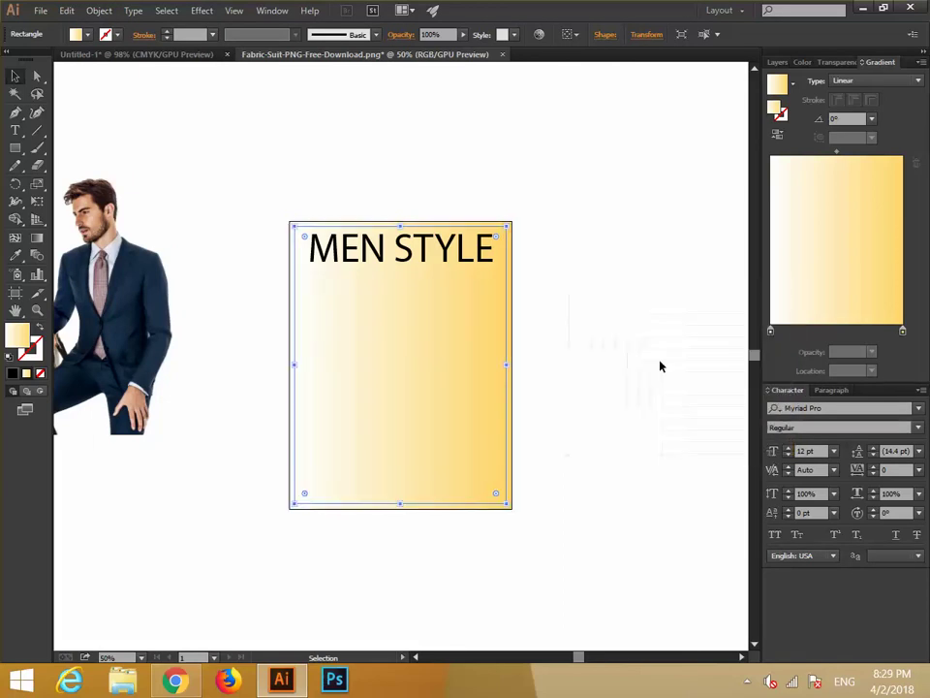
key("a")
left_click(661, 366)
key("v")
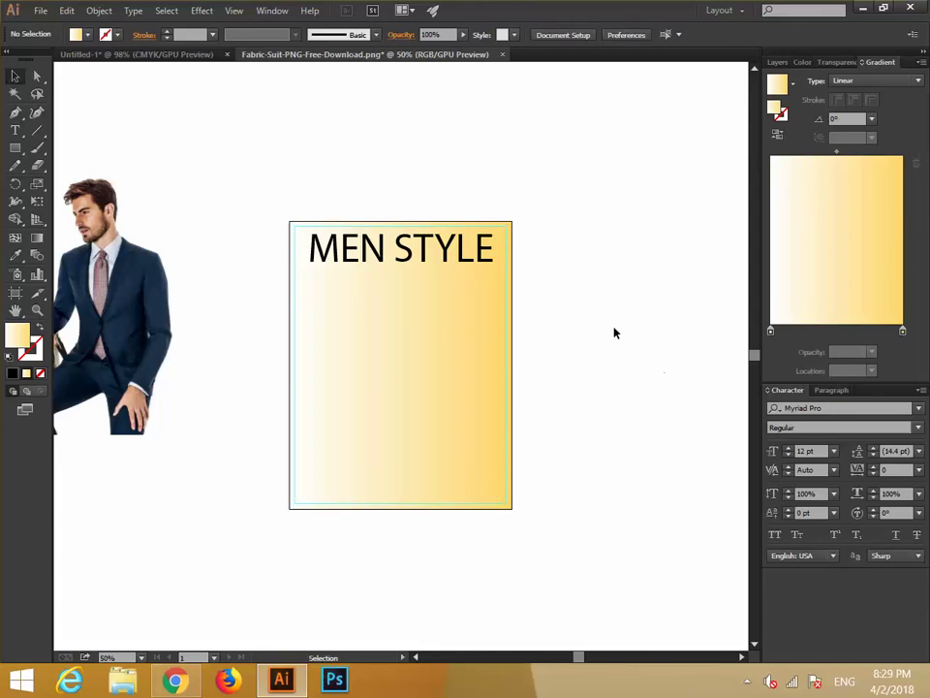
Step: Try the fonts Matura MT Script Capitals, Gill Sans Ultra Bold Condensed and Franklin Gothic Demi Cond on the MEN STYLE heading
left_click(474, 260)
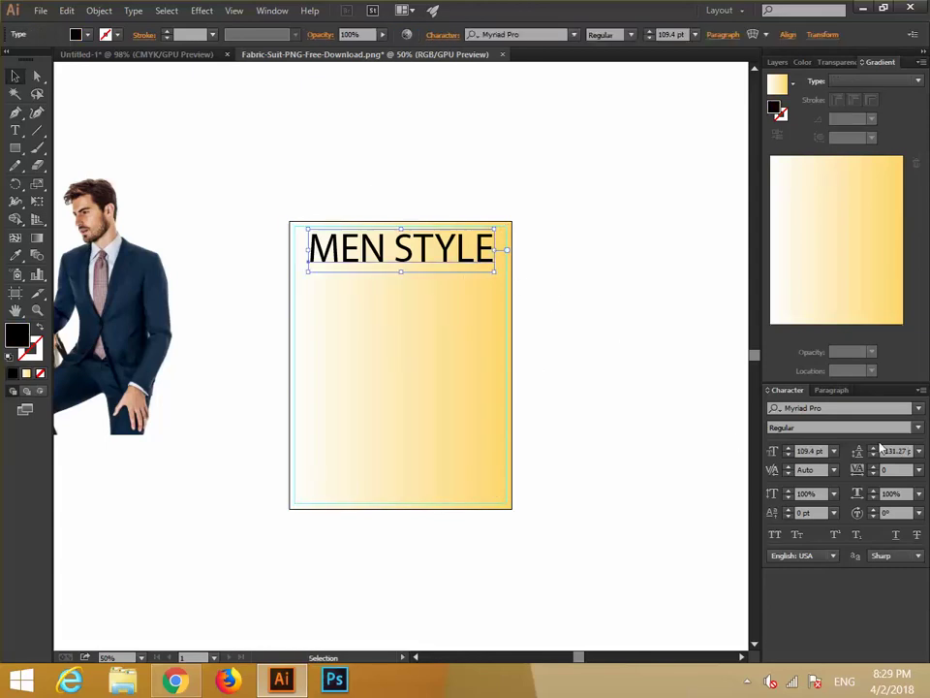
left_click(918, 408)
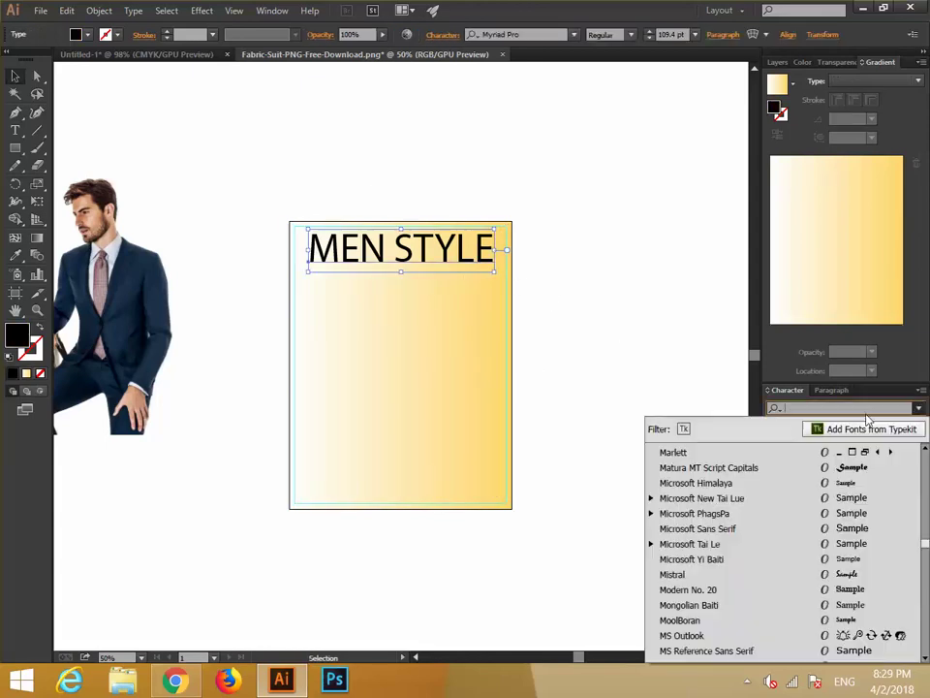
left_click(765, 470)
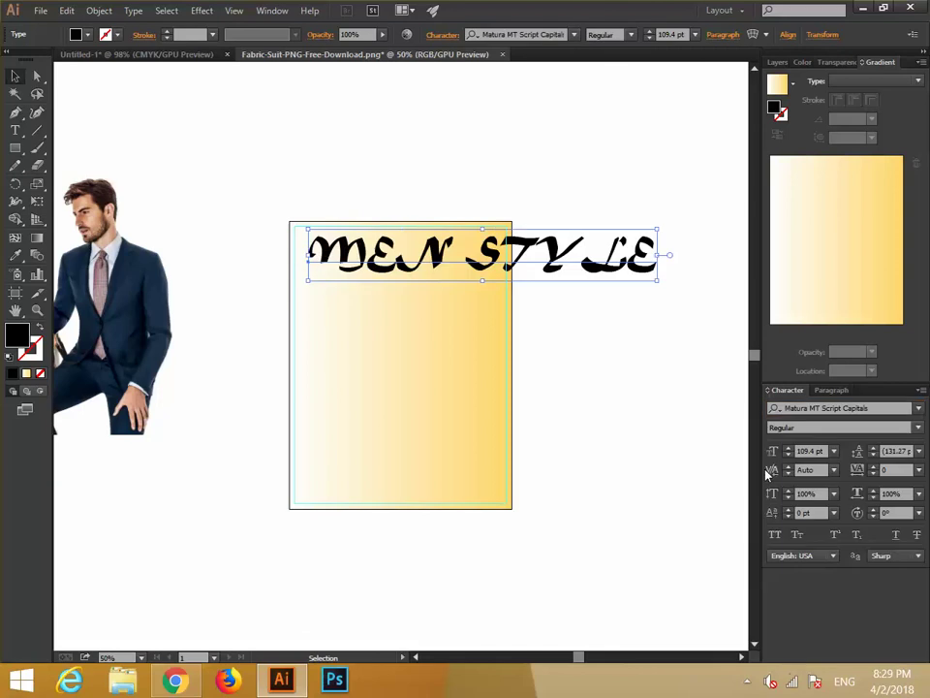
left_click(919, 408)
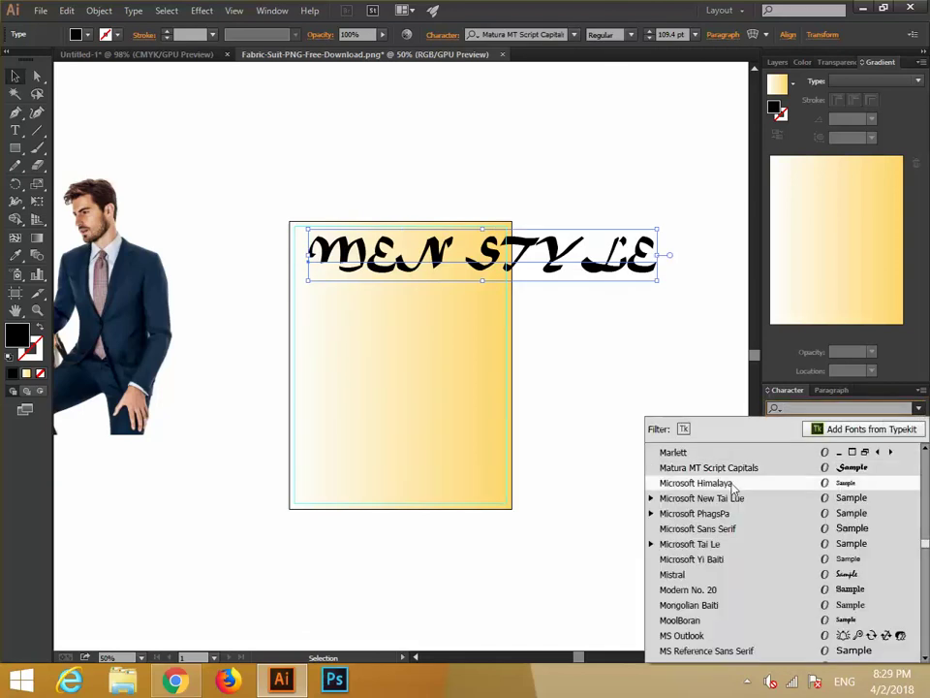
scroll(731, 489, "up", 5)
scroll(733, 482, "up", 10)
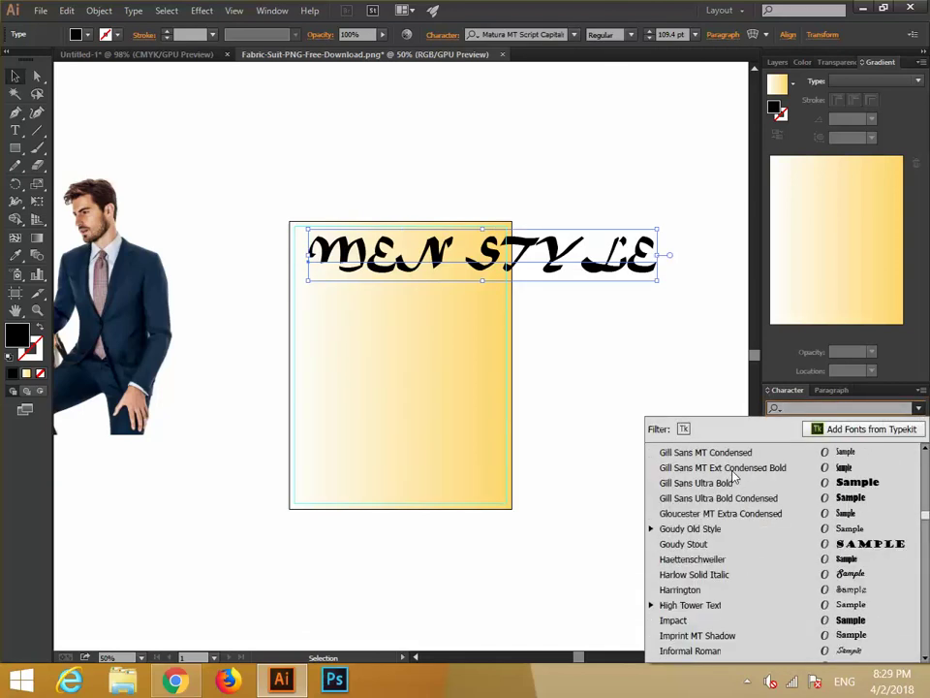
left_click(778, 498)
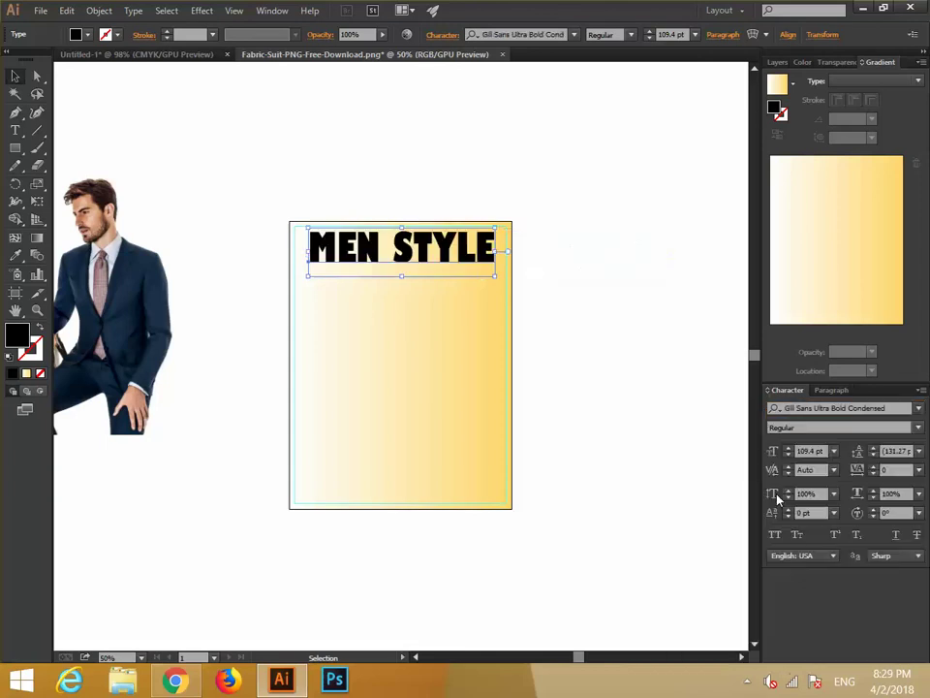
left_click(919, 408)
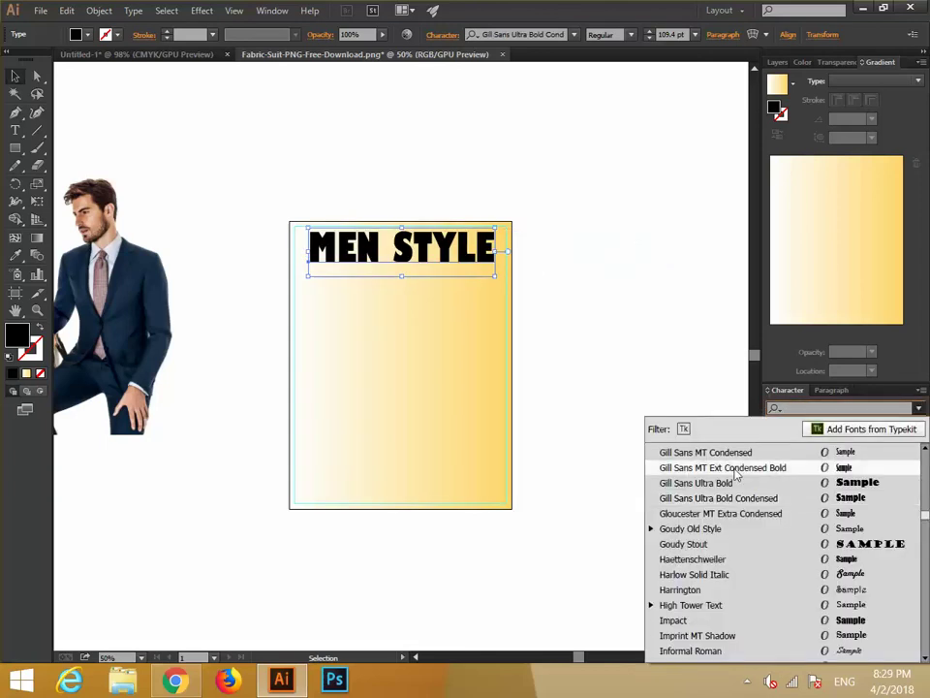
scroll(732, 475, "up", 3)
scroll(734, 474, "up", 3)
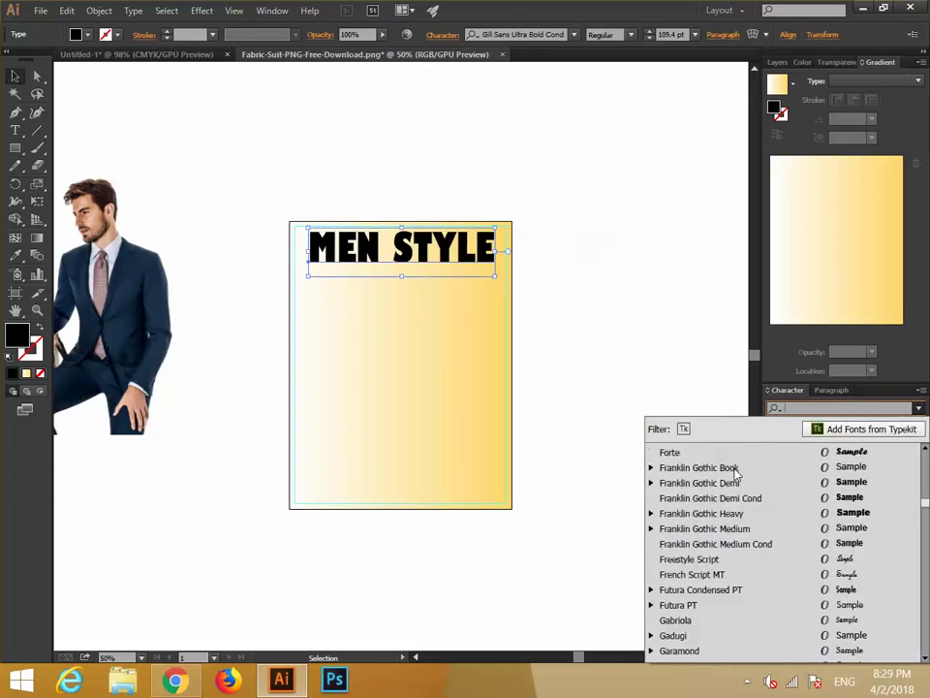
left_click(788, 498)
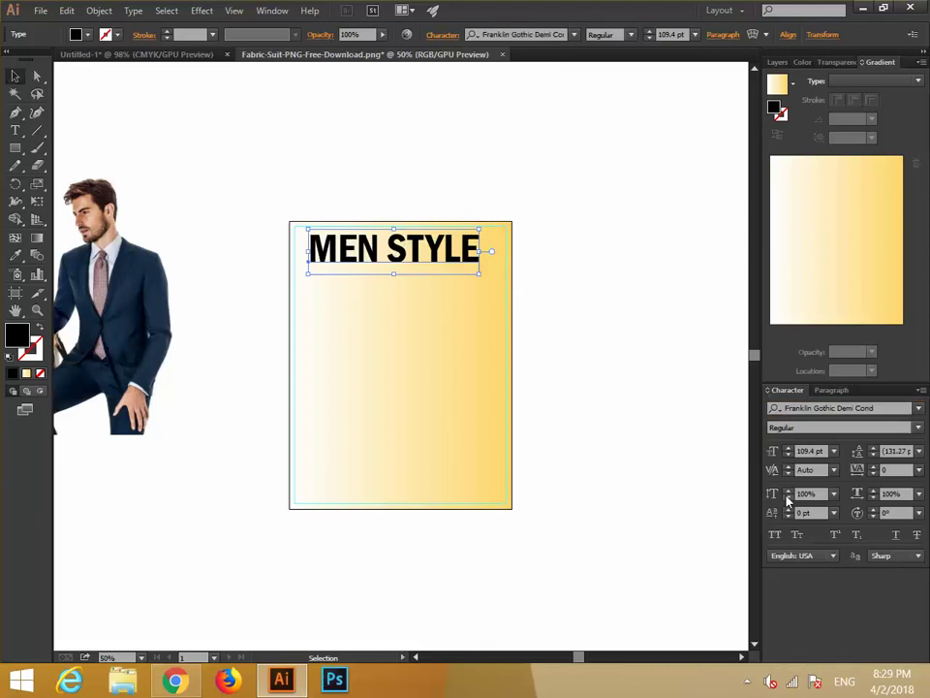
Step: Set the MEN STYLE heading in Franklin Gothic Heavy and nudge it left until it sits between the margin guides
left_click(921, 412)
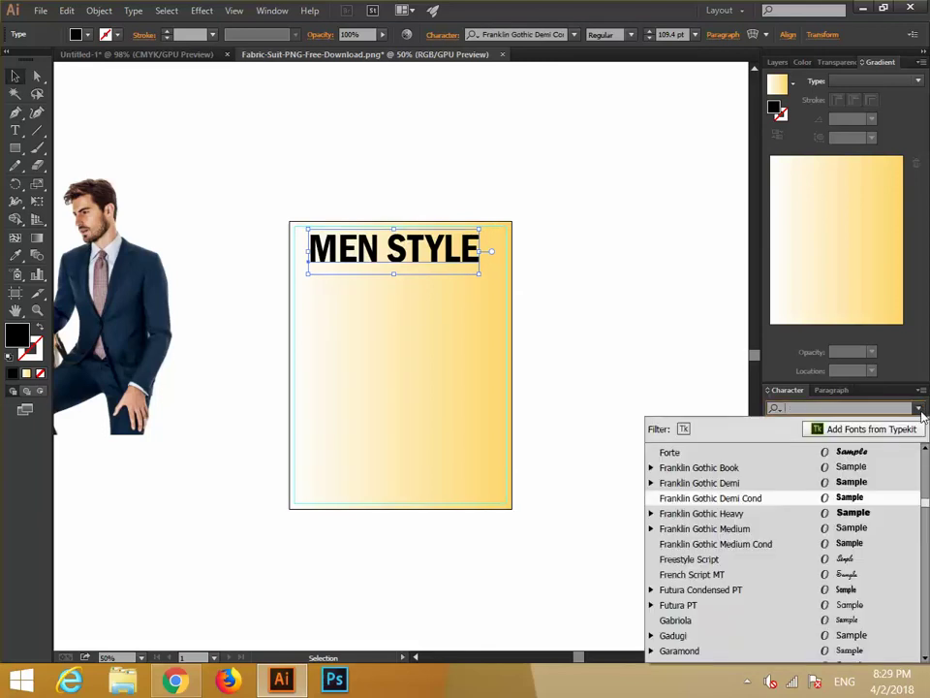
left_click(852, 514)
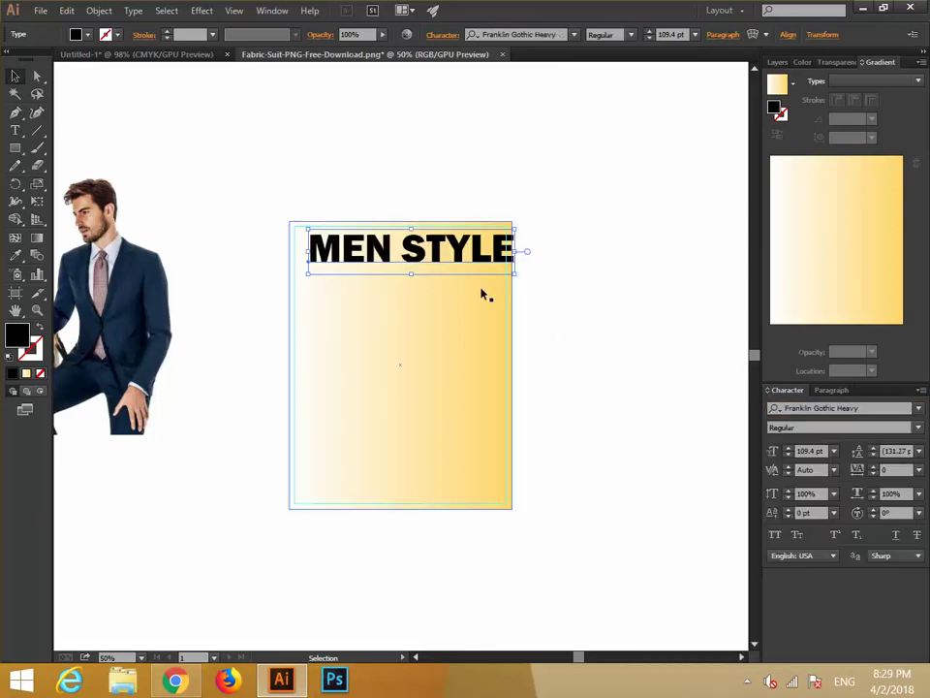
key("Left")
key("Left")
key("Left")
key("Left")
key("Left")
key("Left")
key("Left")
key("Left")
key("Left")
key("Left")
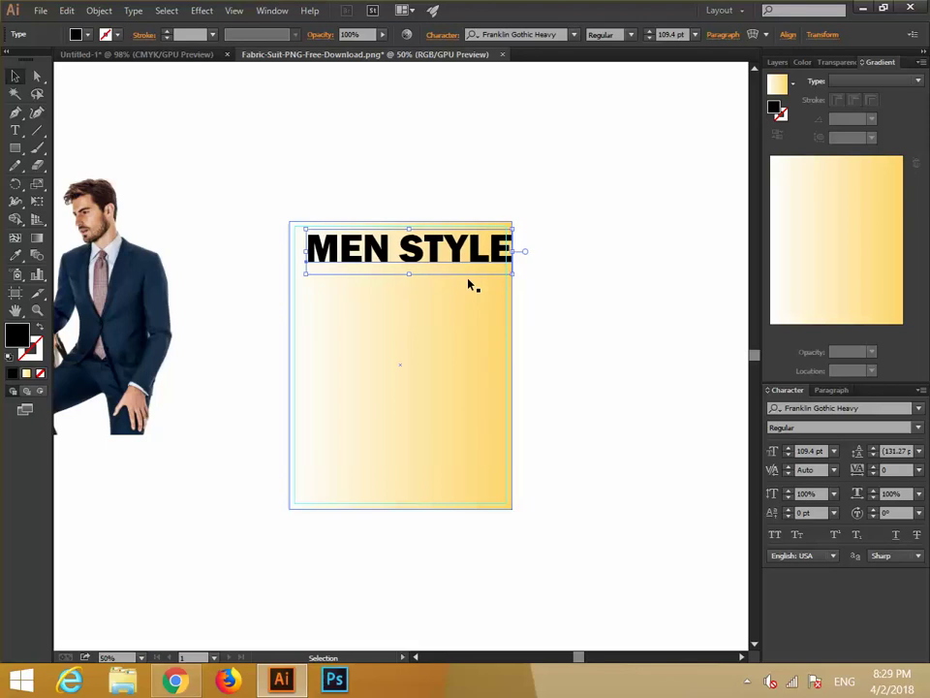
key("Left")
key("Left")
key("Left")
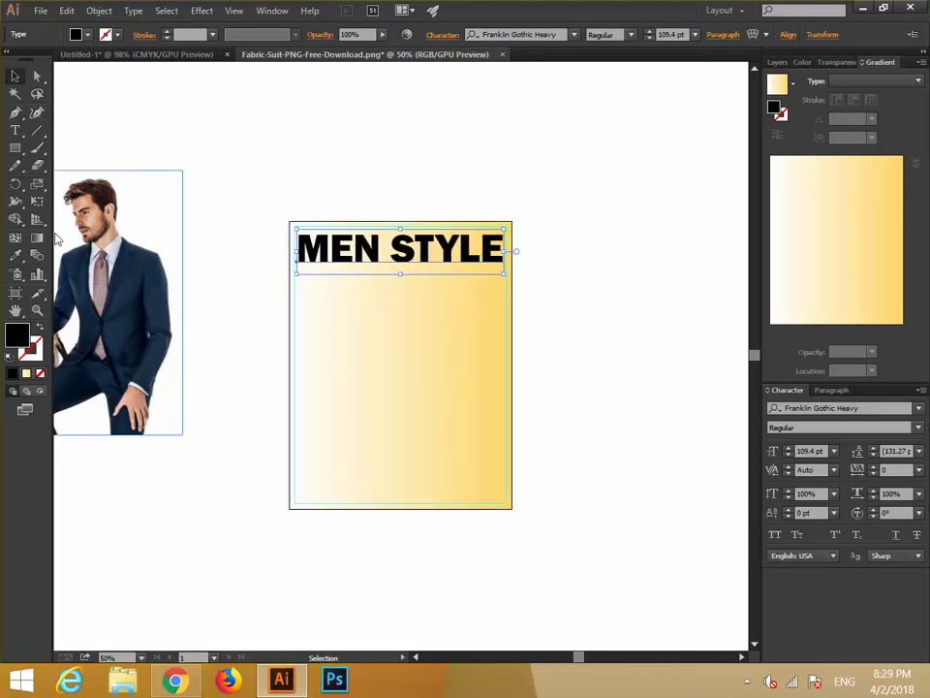
Step: Try a bright red fill (F40C34) on the MEN STYLE heading
double_click(16, 333)
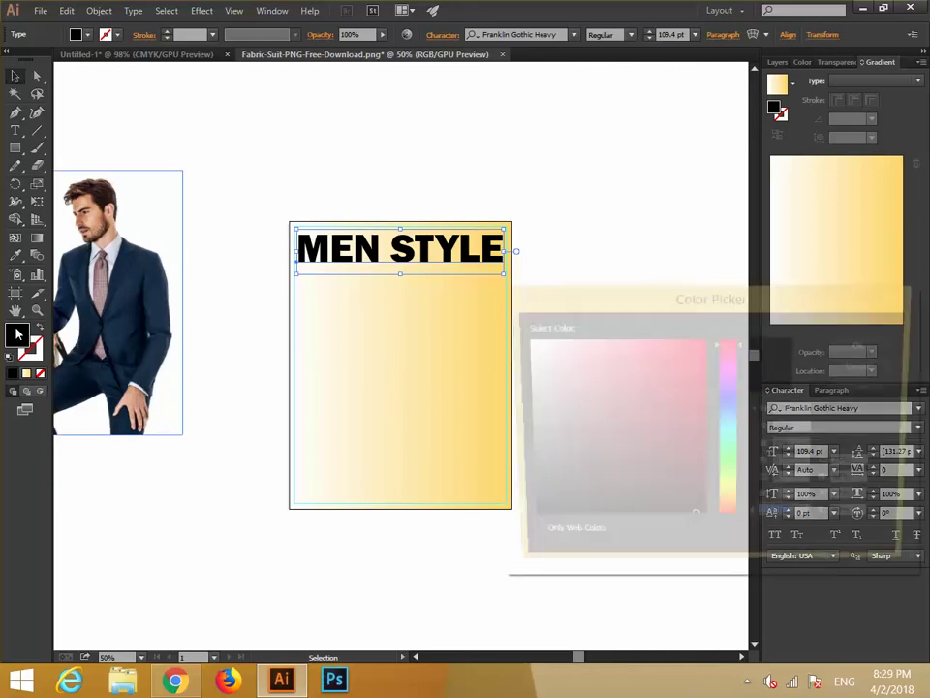
left_click(698, 344)
left_click(886, 346)
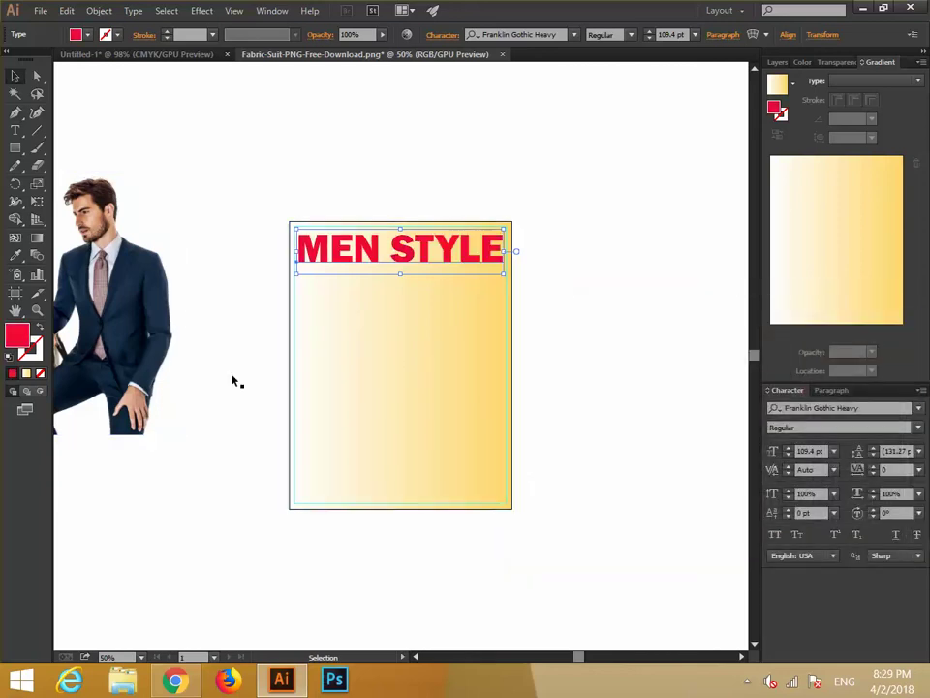
Step: Fill the MEN STYLE heading with dark gold (CC9E1B) and deselect it
double_click(22, 339)
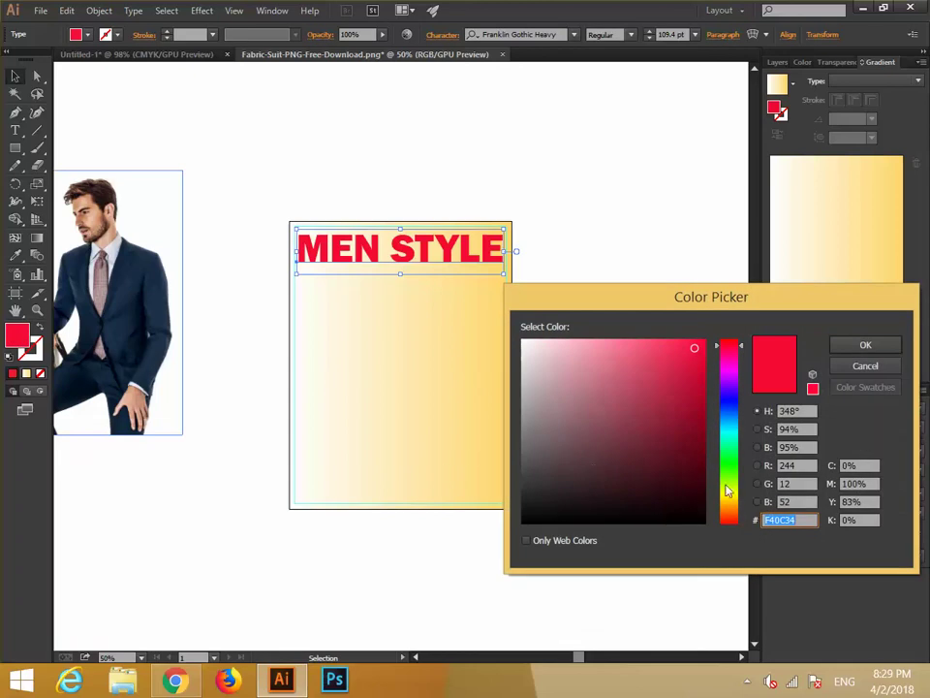
left_click(732, 503)
left_click(679, 376)
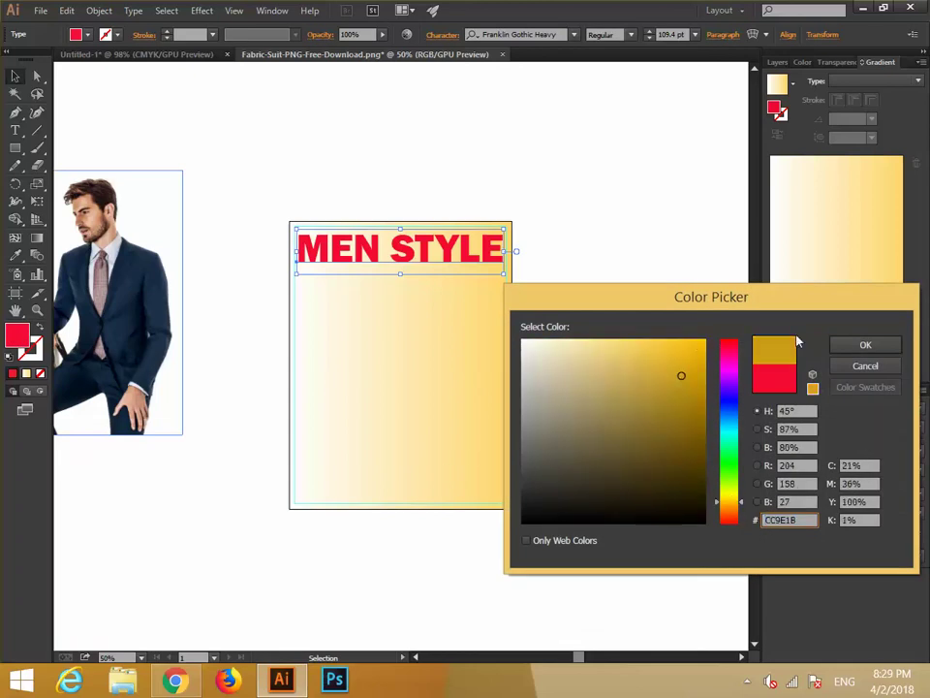
left_click(841, 345)
left_click(575, 336)
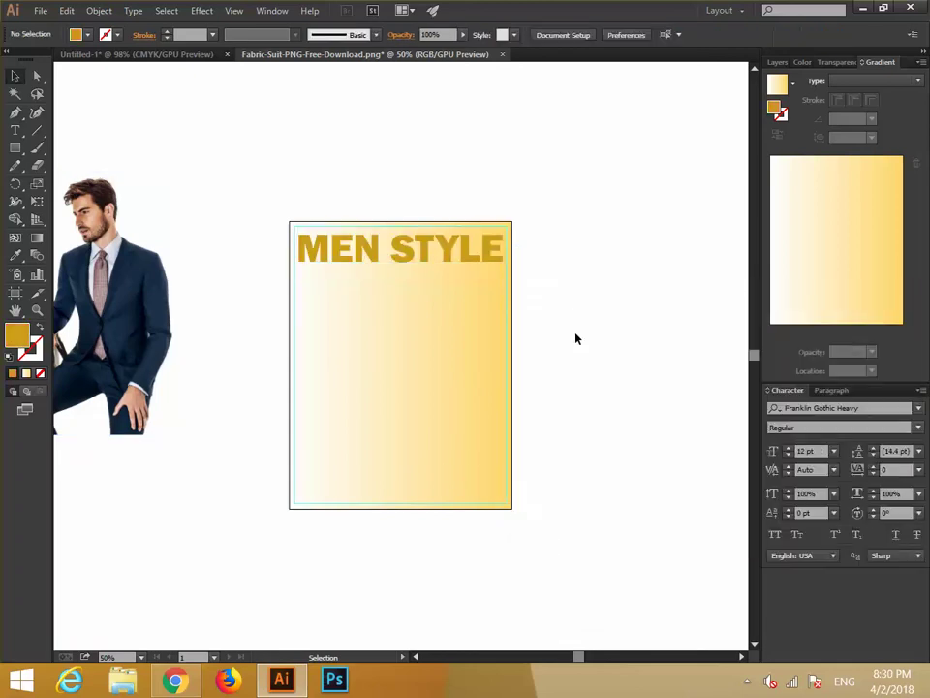
Step: Move the suited-man photo onto the poster, bring it in front of the background and heading, and shift it slightly upward
left_click(116, 304)
left_click_drag(116, 303, 421, 366)
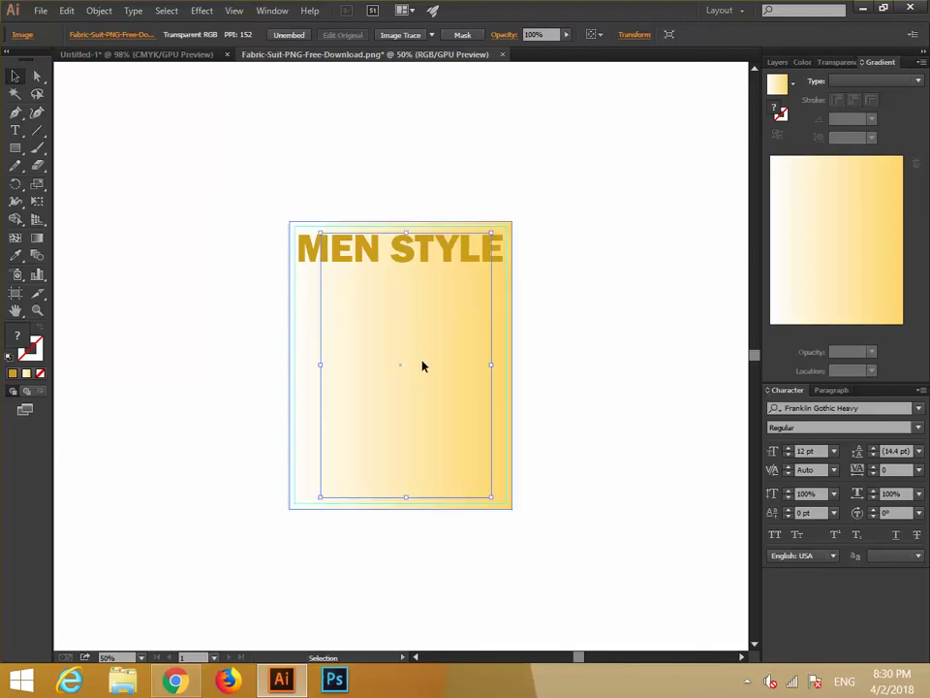
right_click(346, 360)
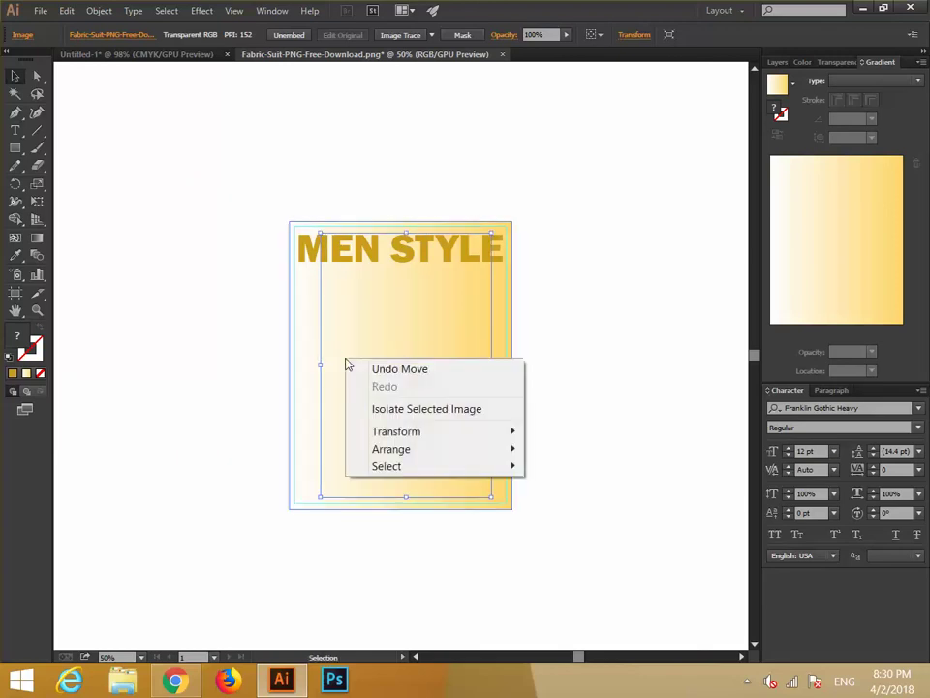
mouse_move(441, 452)
left_click(567, 447)
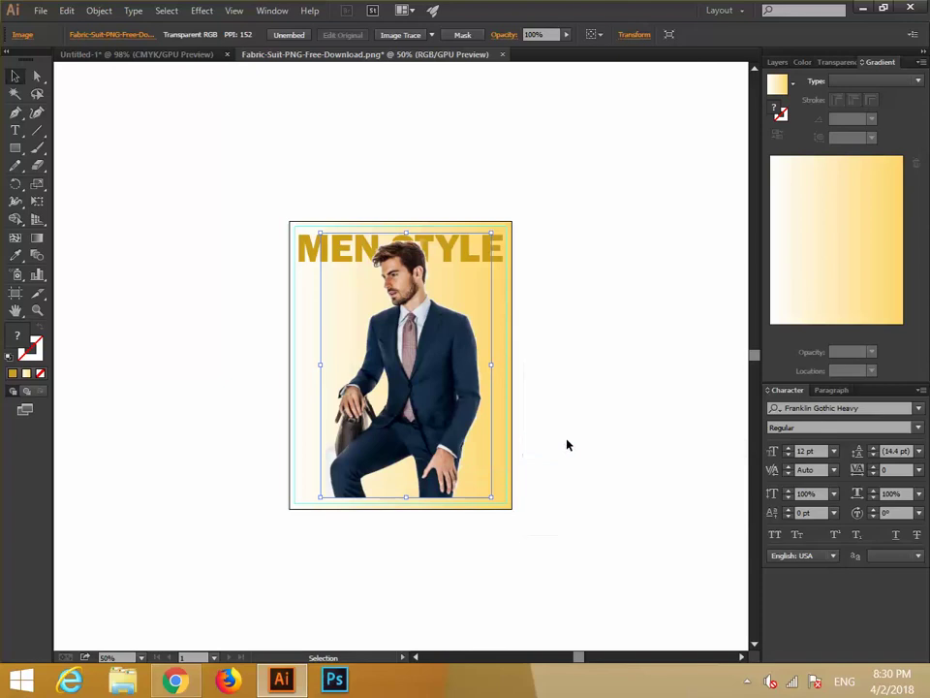
left_click_drag(438, 364, 438, 352)
left_click(549, 353)
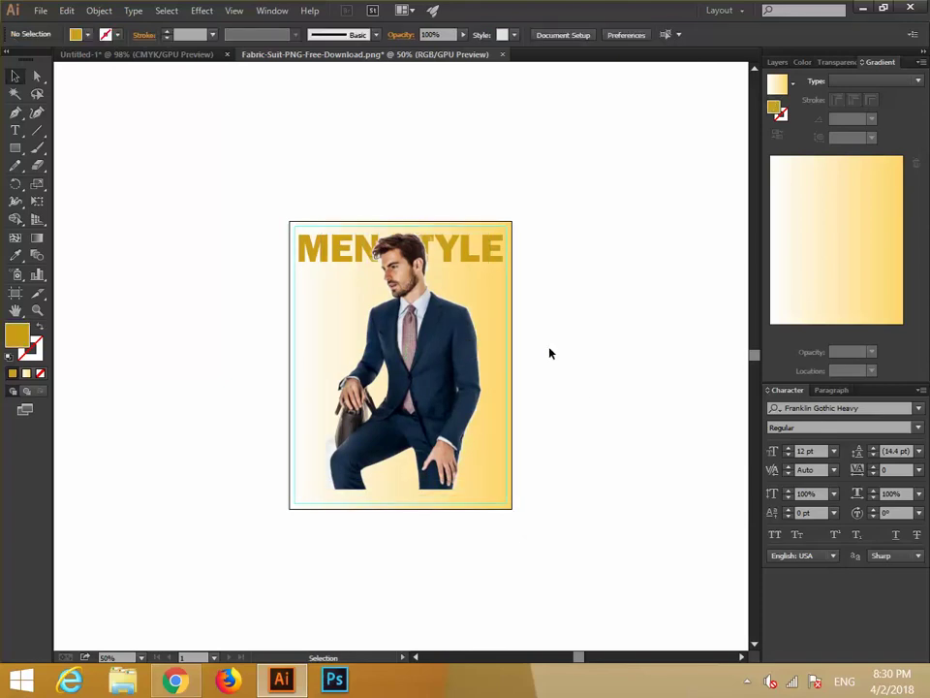
Step: Nudge the suited-man photo right until its frame meets the right margin guide, and deselect it
left_click(441, 354)
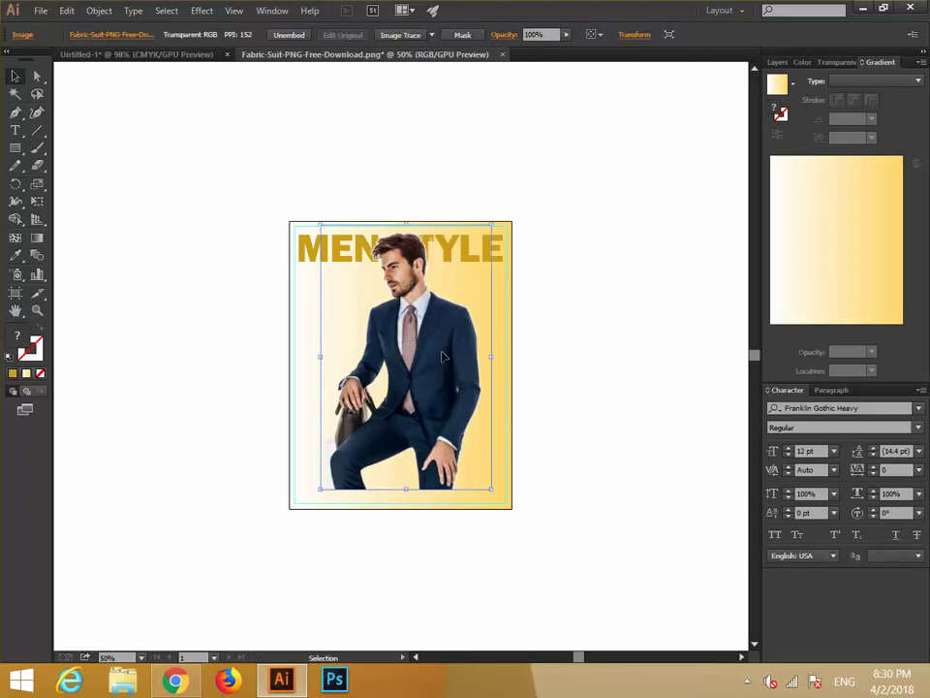
key("Right")
key("Right")
key("Right")
key("Right")
key("Right")
key("Right")
key("Right")
key("Right")
key("Right")
key("Right")
key("Right")
key("Right")
key("Right")
key("Right")
key("Right")
key("Right")
key("Right")
key("Right")
key("Right")
key("Right")
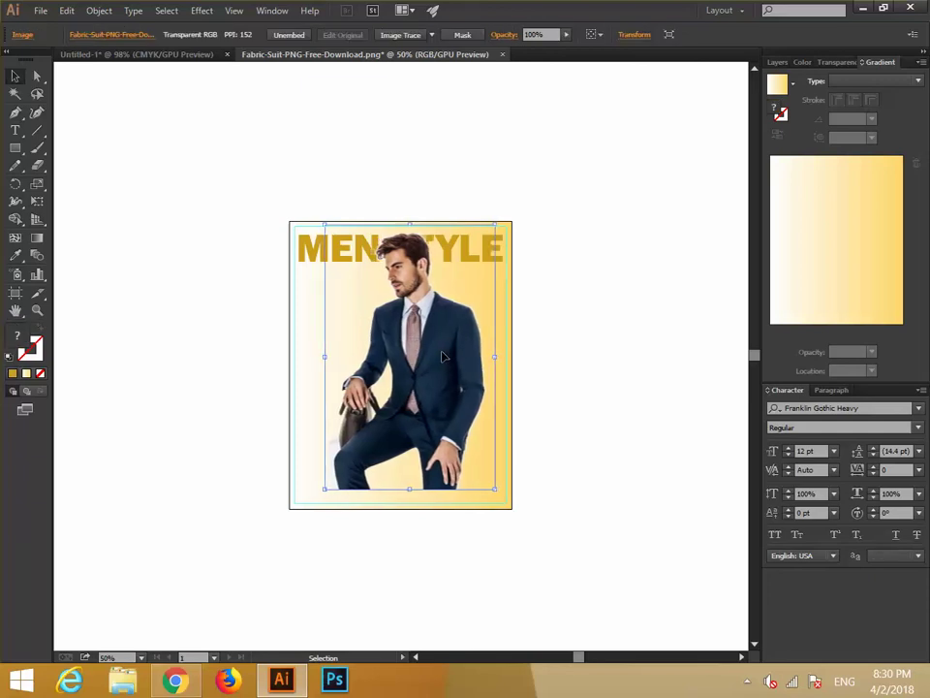
key("Right")
key("Right")
key("Right")
key("Right")
key("Right")
key("Right")
key("Right")
key("Right")
key("Right")
key("Right")
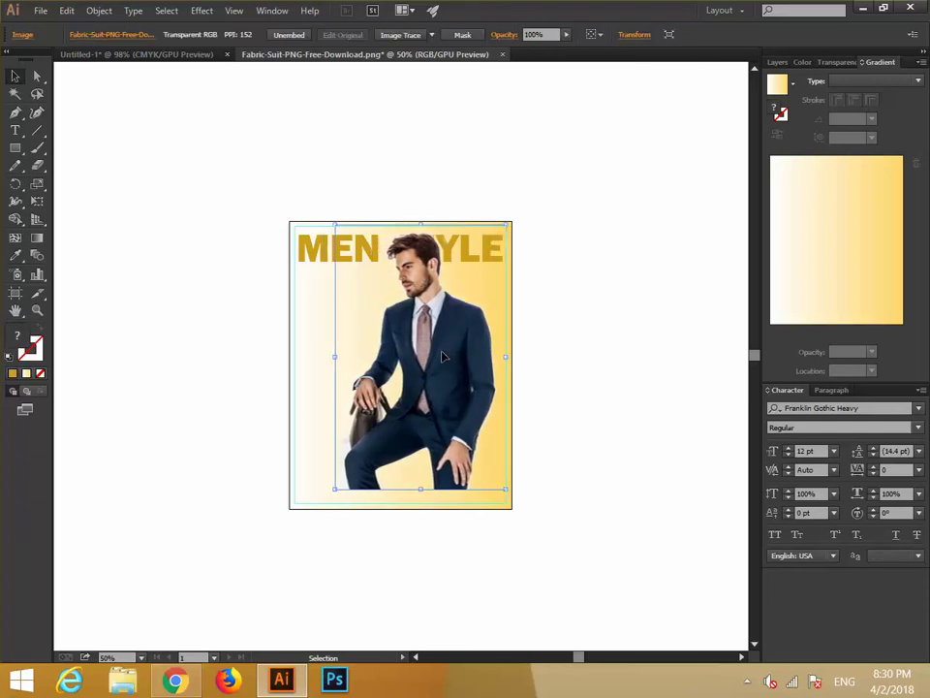
left_click(579, 407)
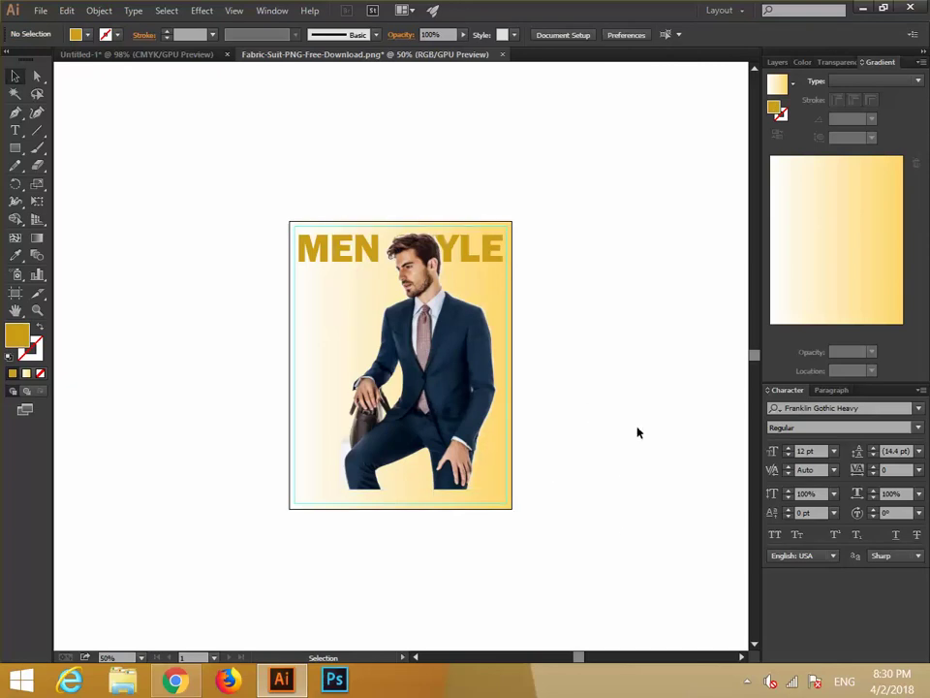
Step: Add the text TOP-TEN, with a hyphen between the words, in the empty area below MEN
key("ctrl+plus")
key("ctrl+plus")
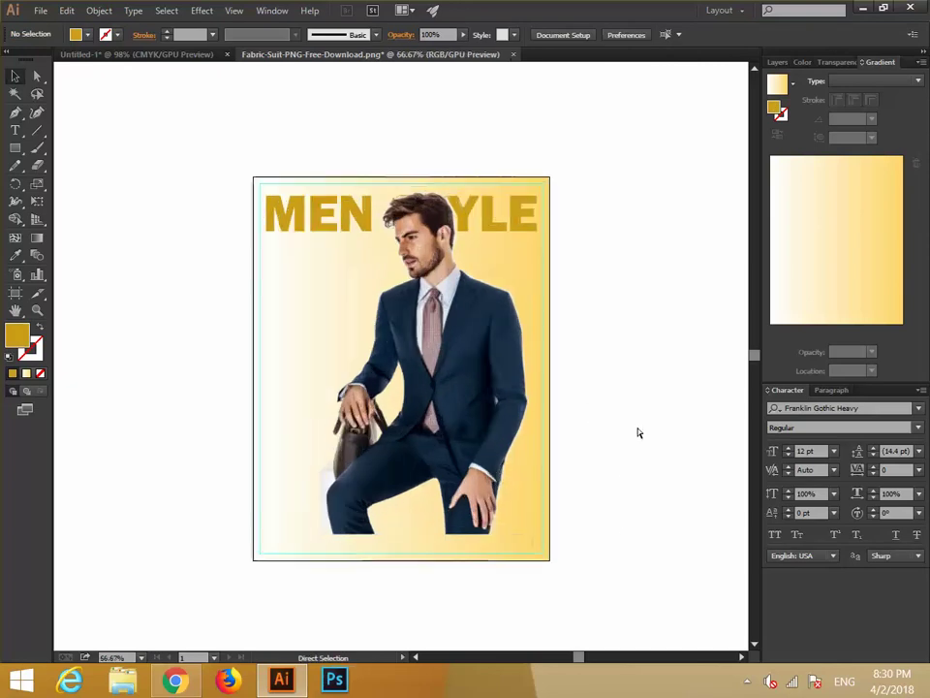
scroll(637, 432, "down", 3)
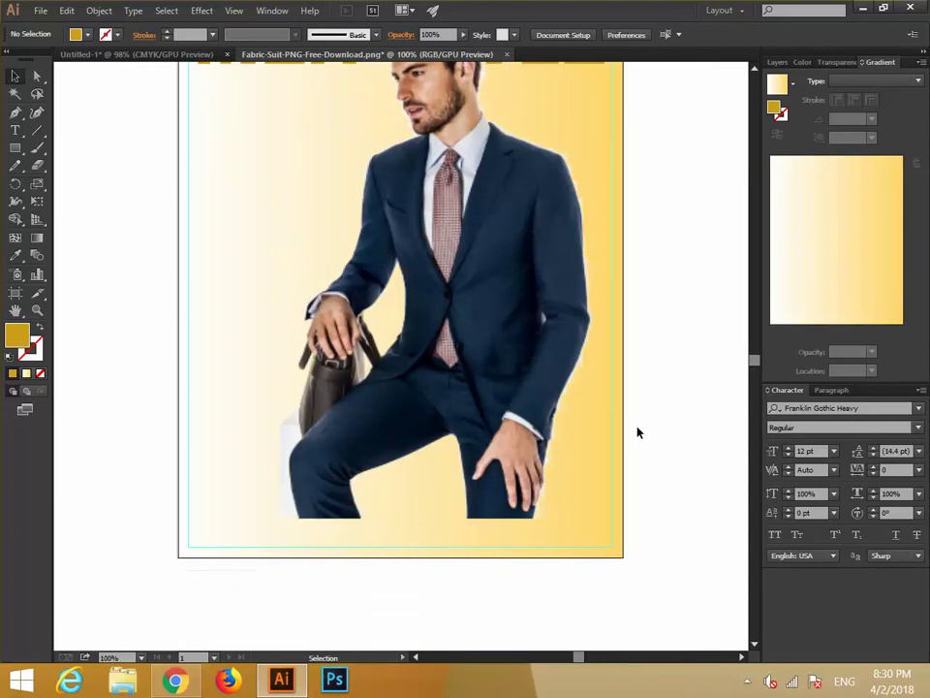
scroll(637, 432, "up", 3)
left_click(16, 130)
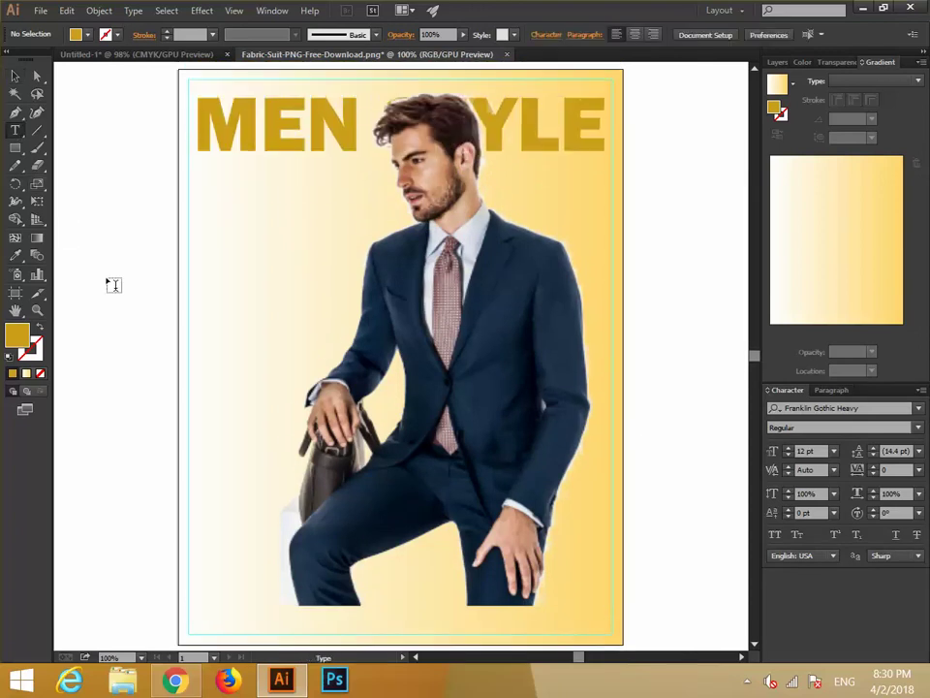
left_click(219, 233)
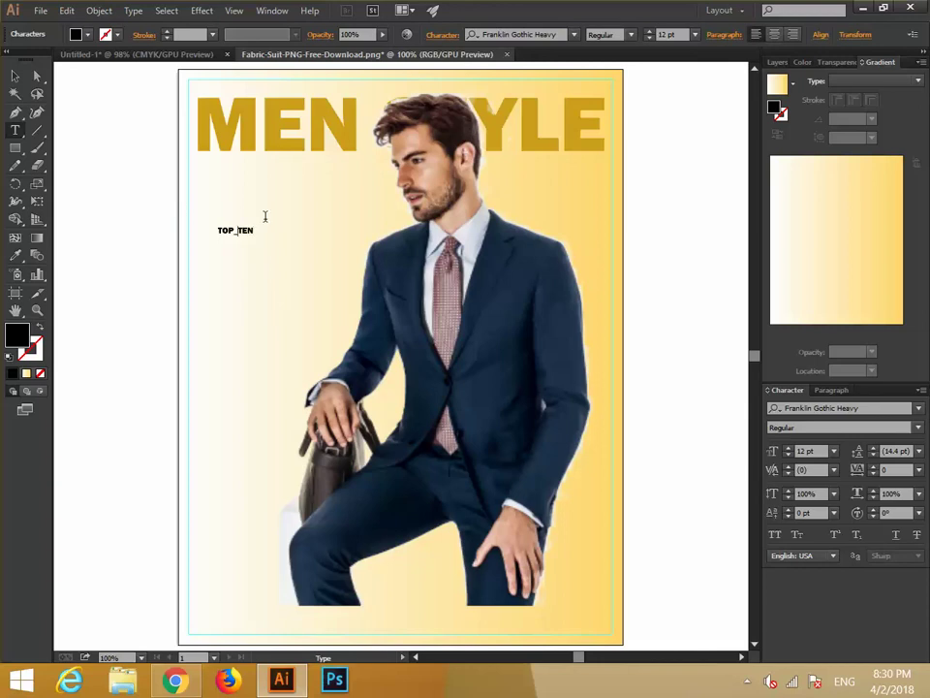
key("BackSpace")
type("-")
Step: Enlarge the TOP-TEN text to 35 pt
left_click(14, 76)
left_click(788, 448)
left_click(788, 448)
left_click_drag(789, 448, 789, 447)
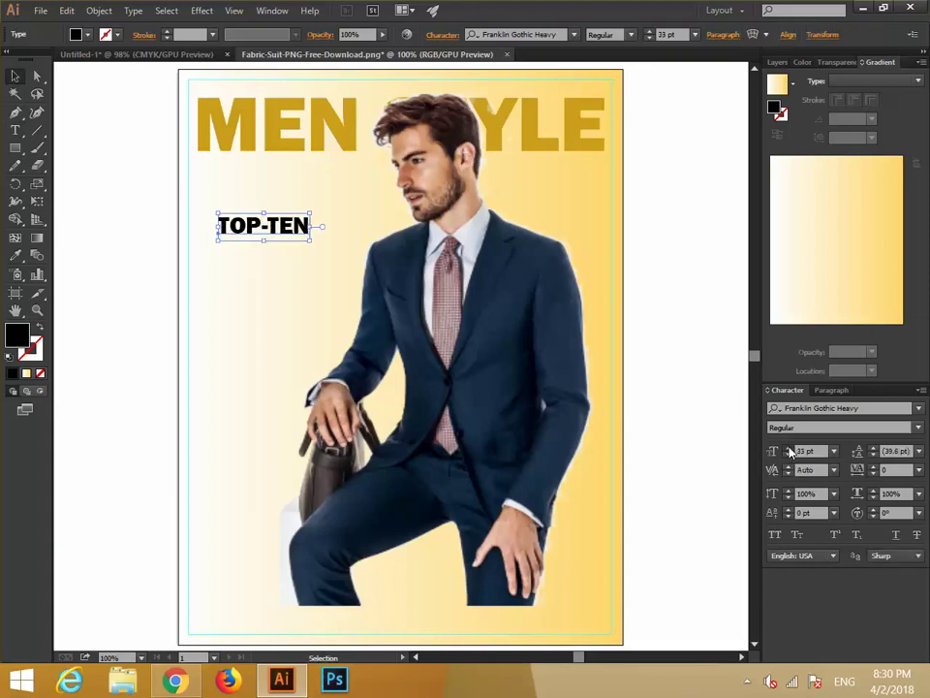
Step: Fill TOP-TEN with pinkish red (F90B43) and move it up and left beneath the heading's first word
double_click(15, 334)
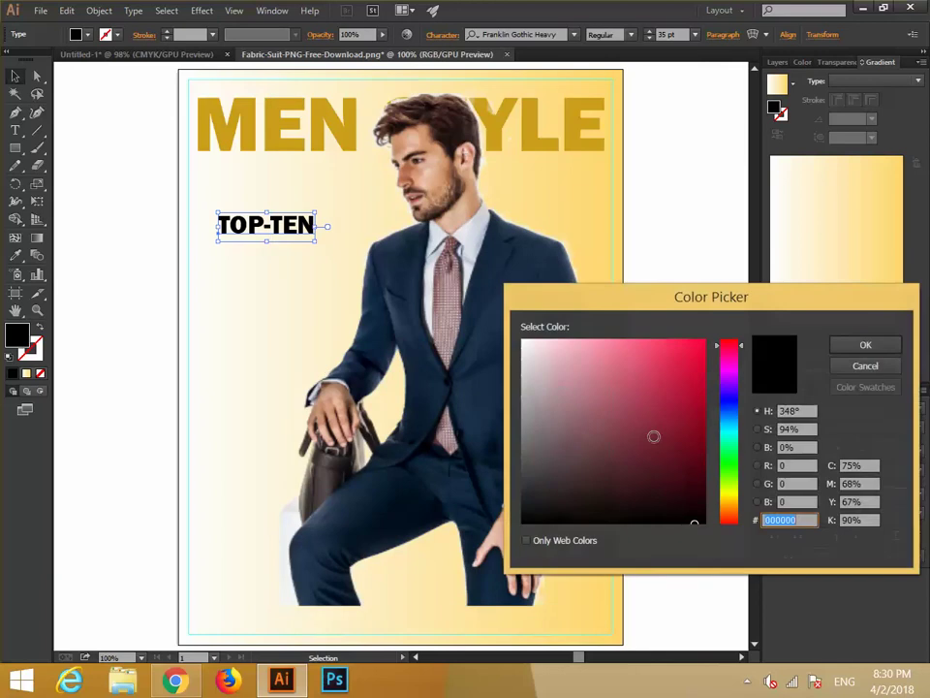
left_click(698, 343)
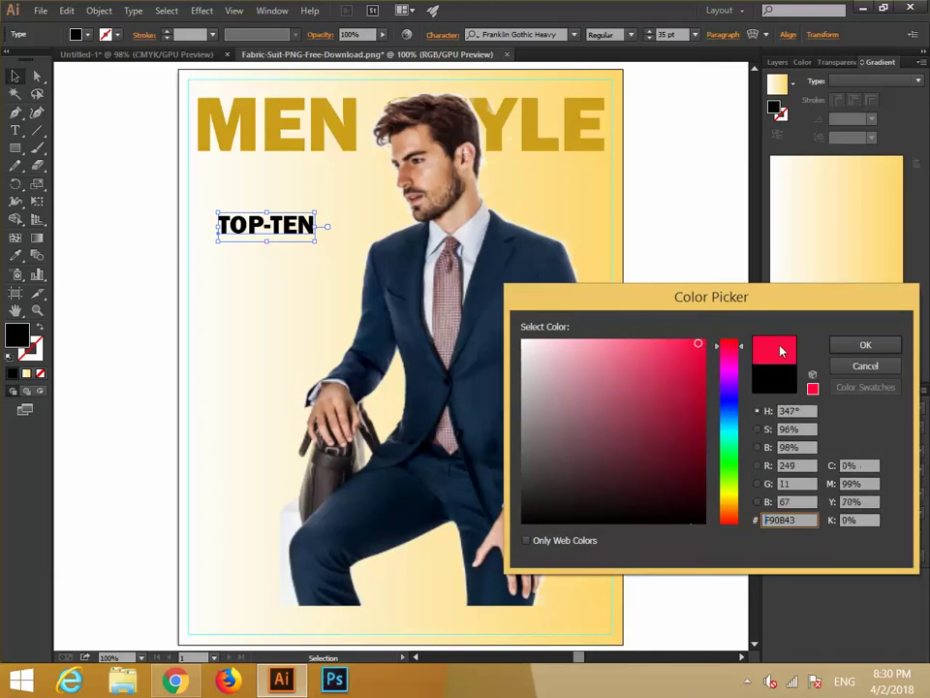
left_click(852, 346)
left_click_drag(290, 233, 260, 199)
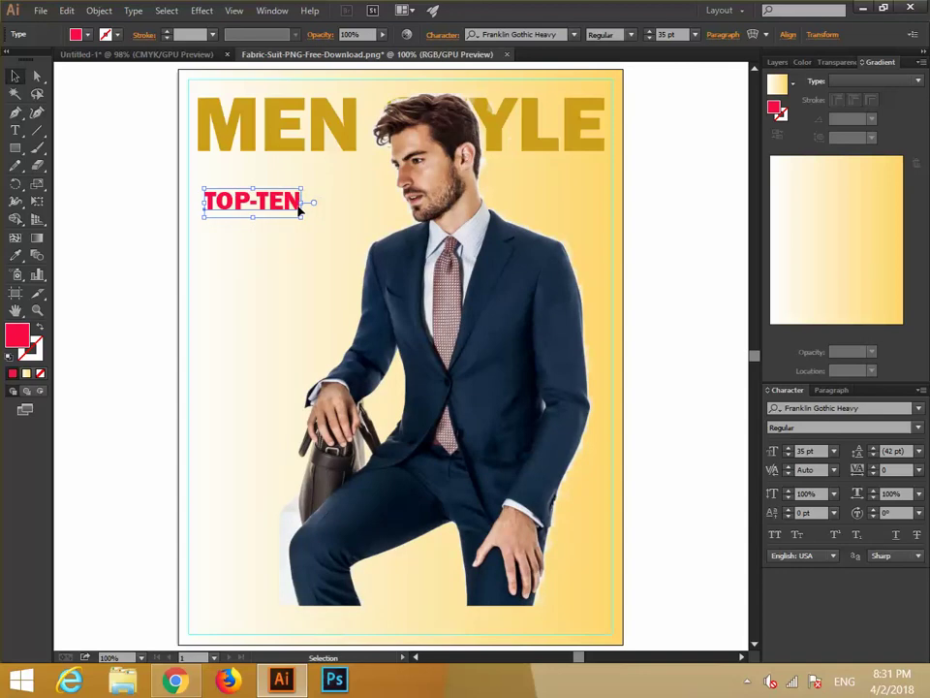
Step: Add a separate two-line text reading "high class" and "Tailors" near TOP-TEN
left_click(14, 130)
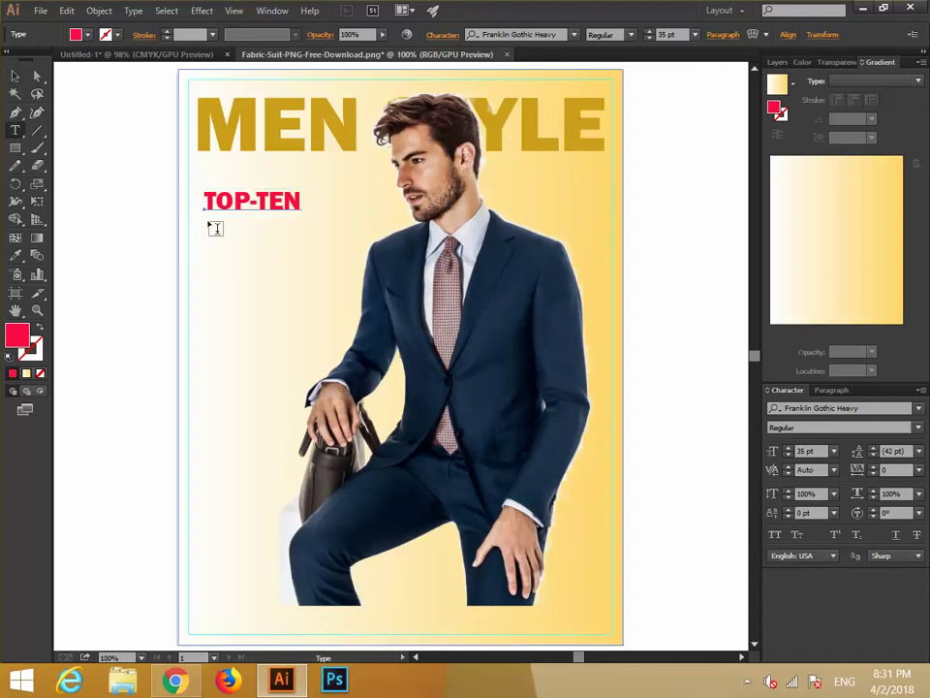
left_click(256, 273)
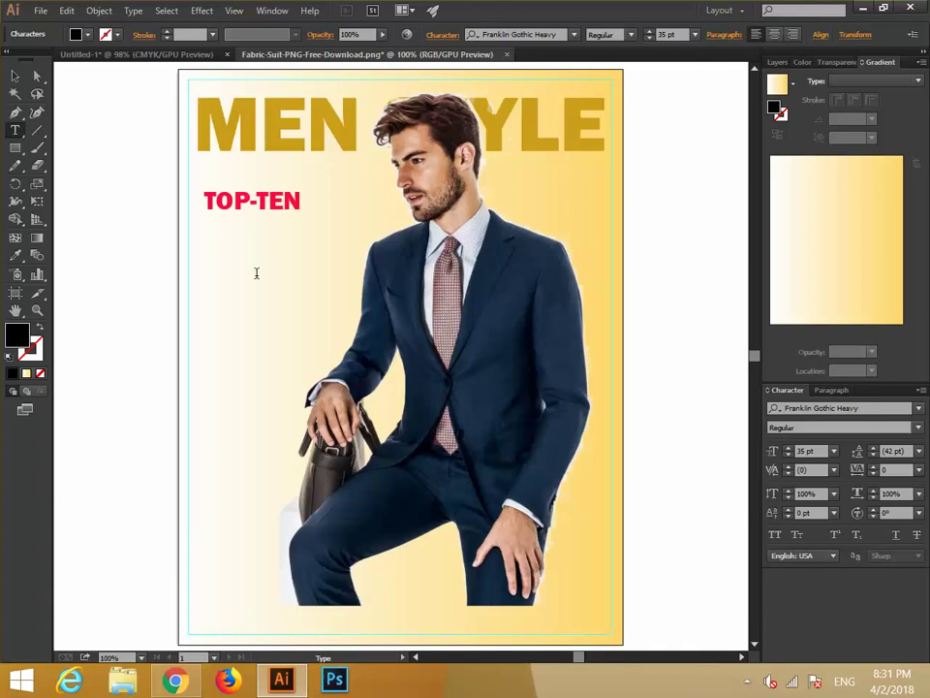
type("high class")
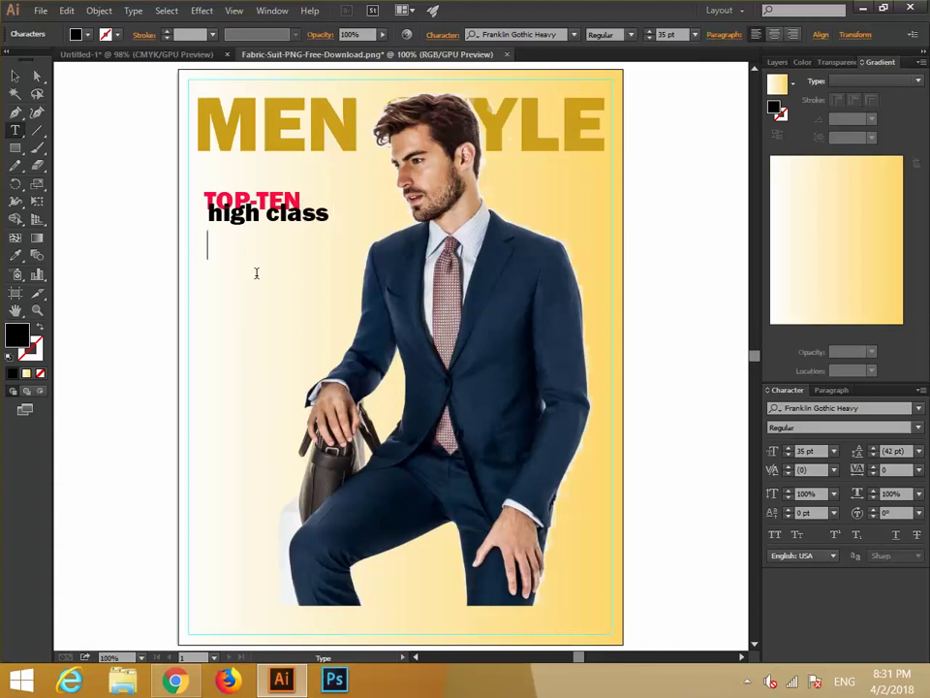
type("Tailors")
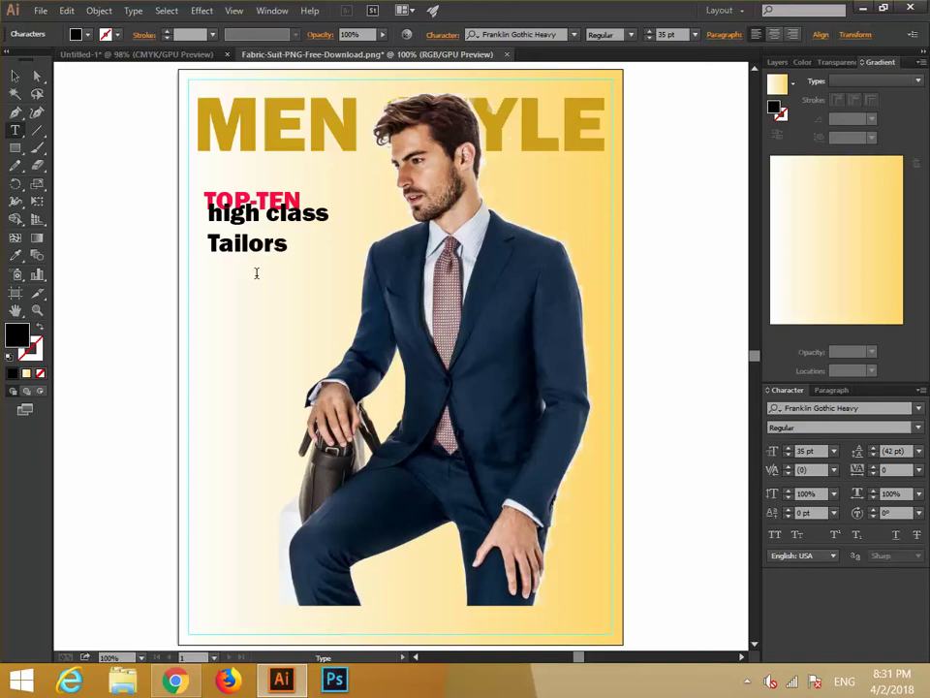
Step: Set the "high class Tailors" text to 18 pt and place it directly under TOP-TEN, aligned to its left edge
left_click(14, 76)
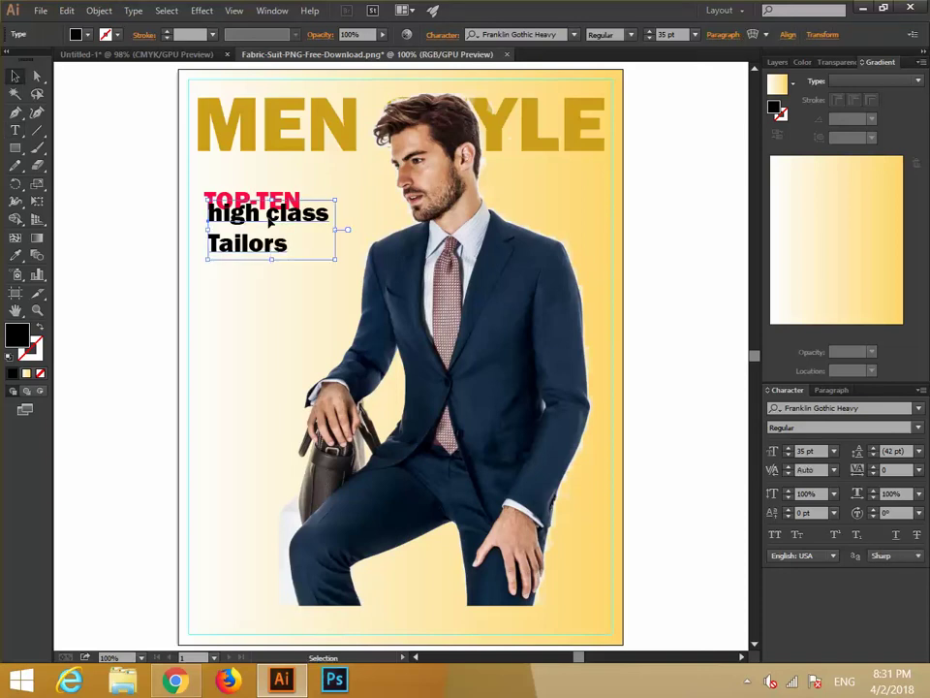
left_click_drag(271, 221, 268, 230)
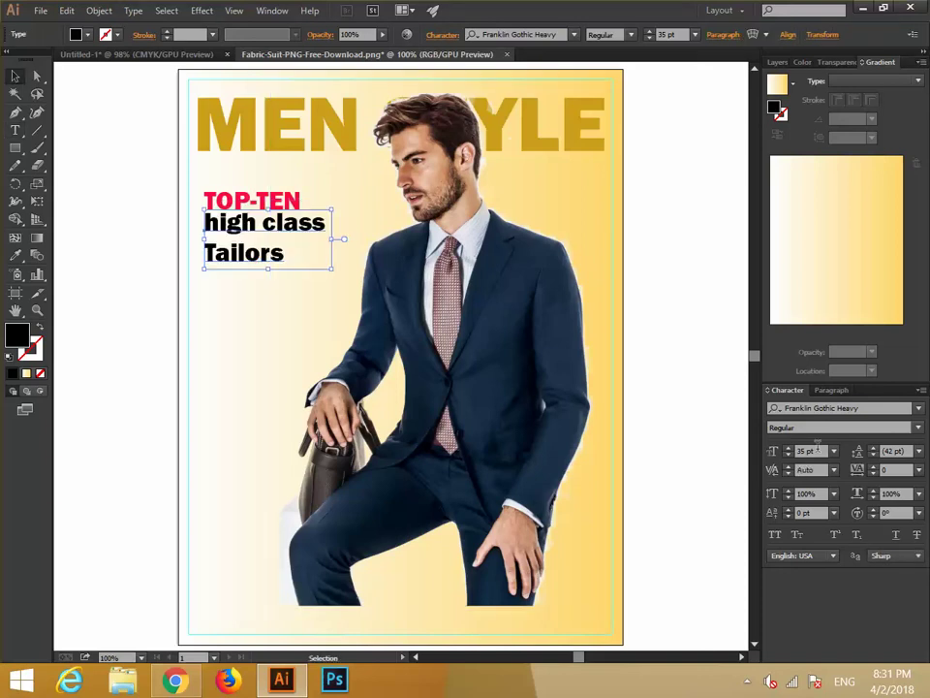
left_click(833, 450)
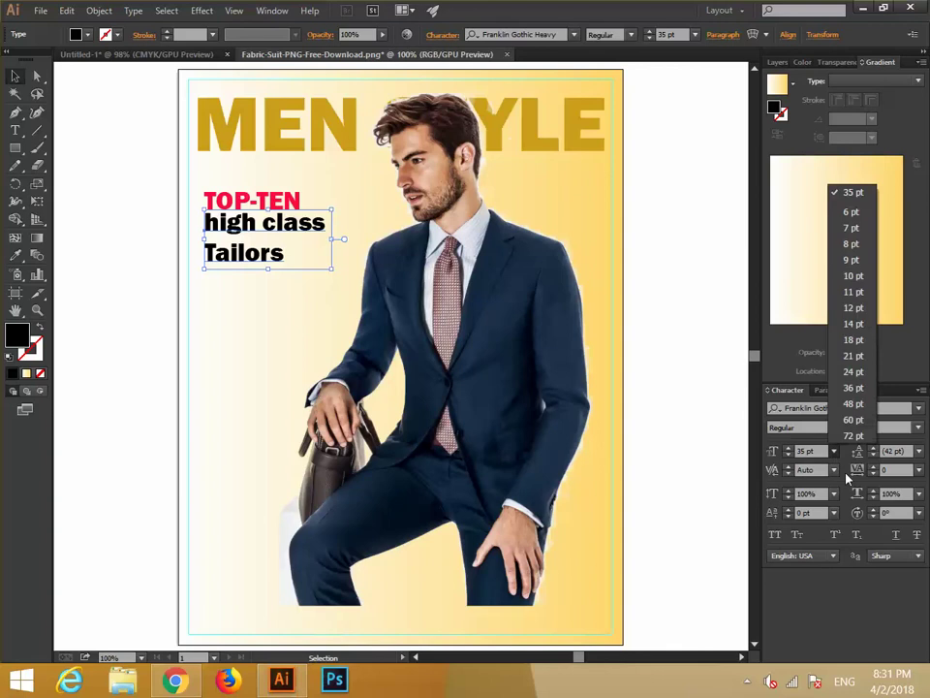
left_click(853, 339)
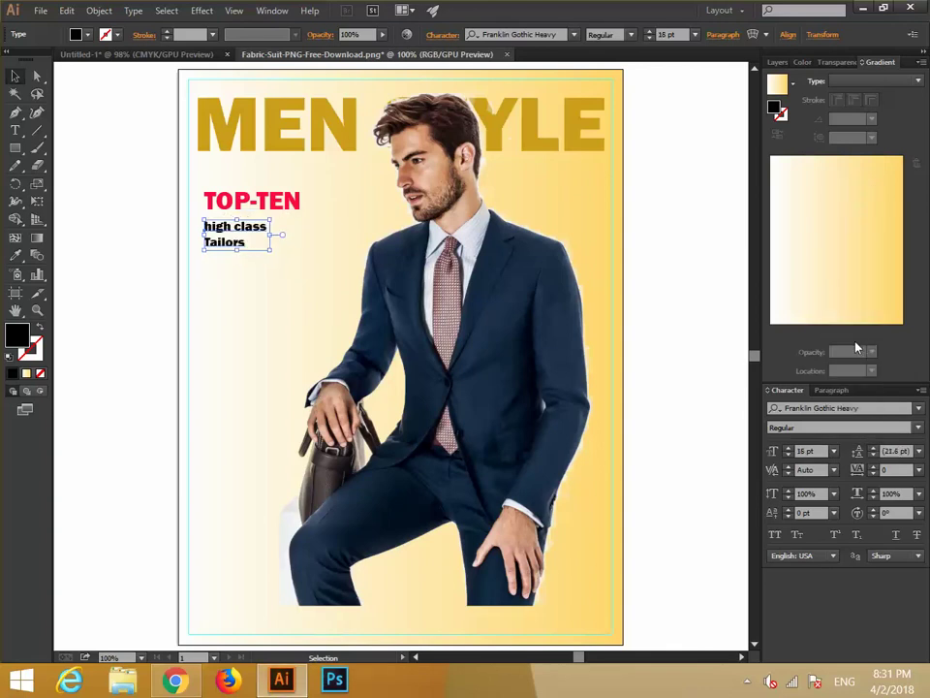
left_click_drag(269, 238, 268, 225)
left_click(258, 241)
left_click(243, 275)
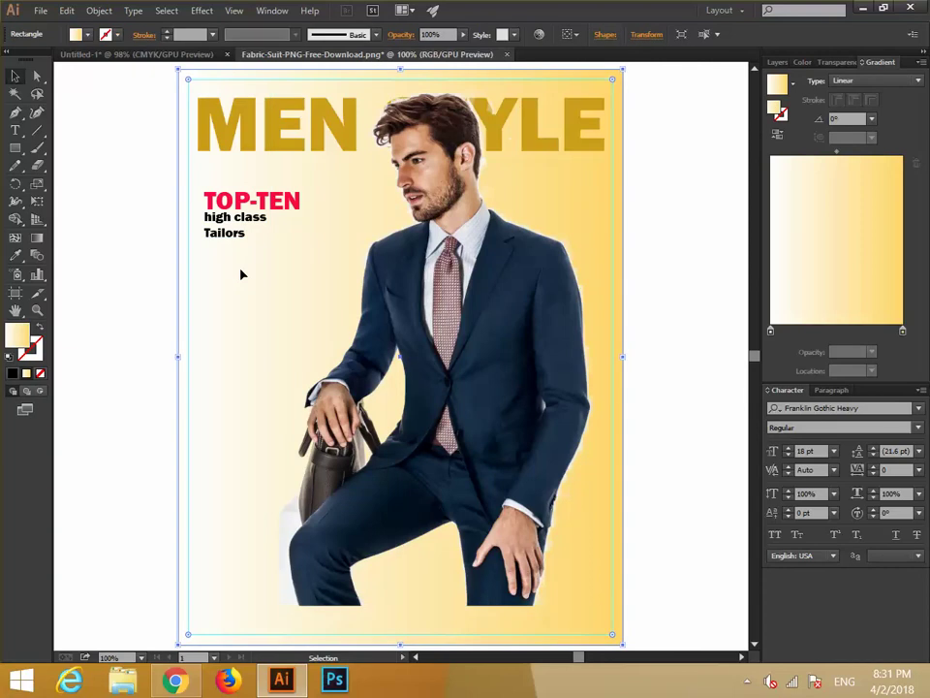
Step: Change the font of the "high class Tailors" text to Franklin Gothic Demi
left_click(238, 237)
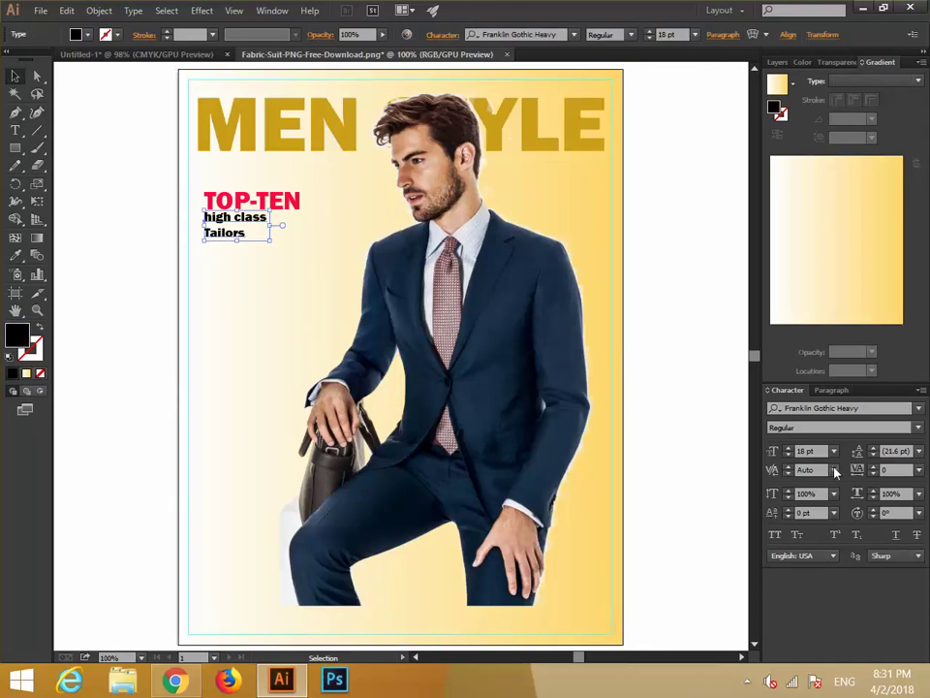
left_click(919, 409)
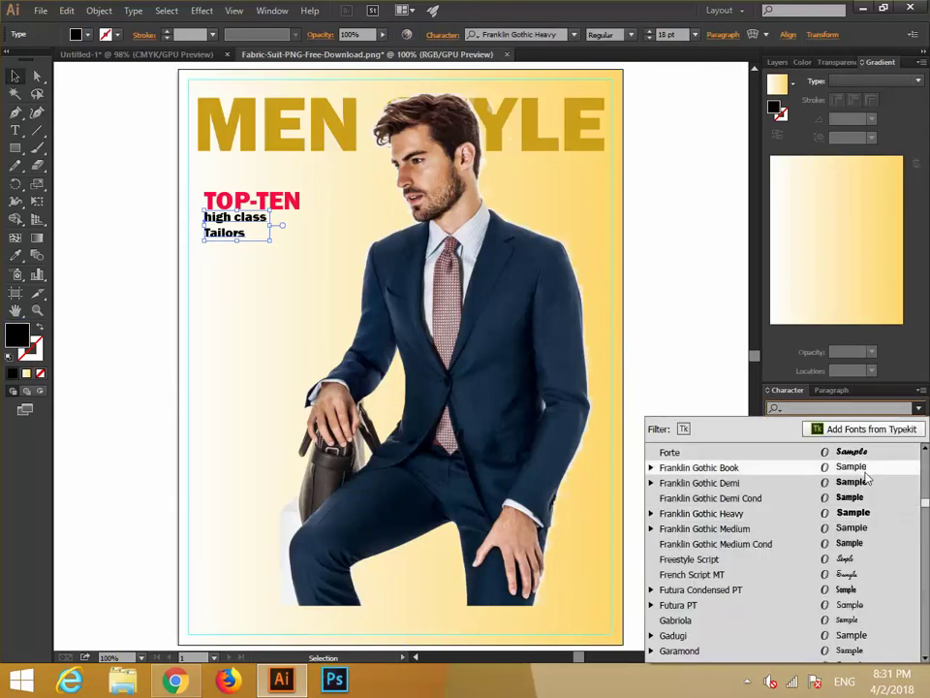
left_click(868, 484)
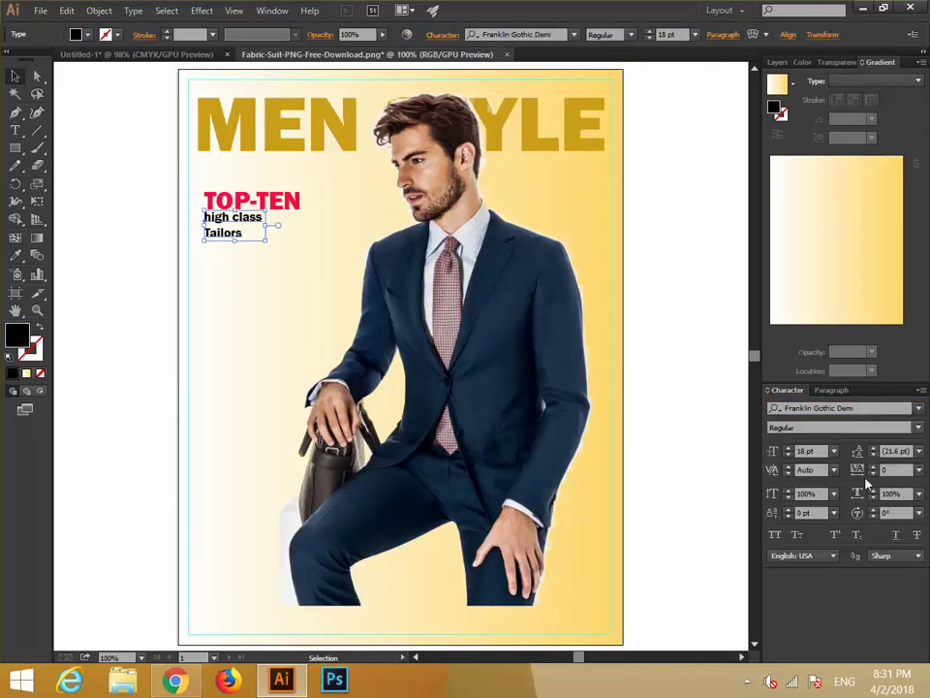
left_click(227, 343)
Step: Add the text SUNMOON TAILORS below the "high class Tailors" lines and select all its characters
scroll(227, 344, "down", 2)
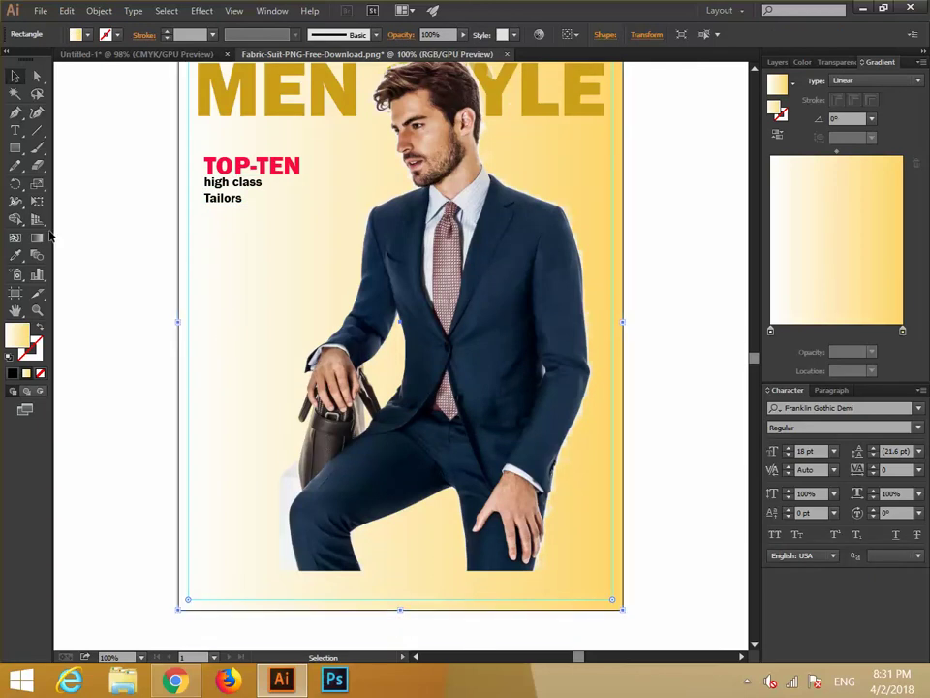
left_click(15, 133)
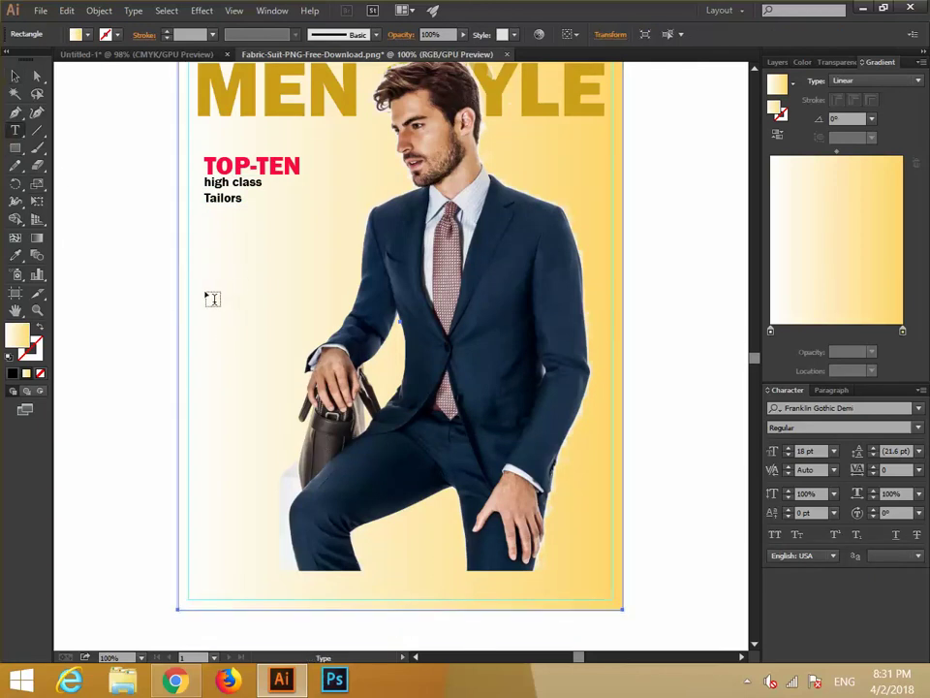
left_click(346, 354)
type("SU")
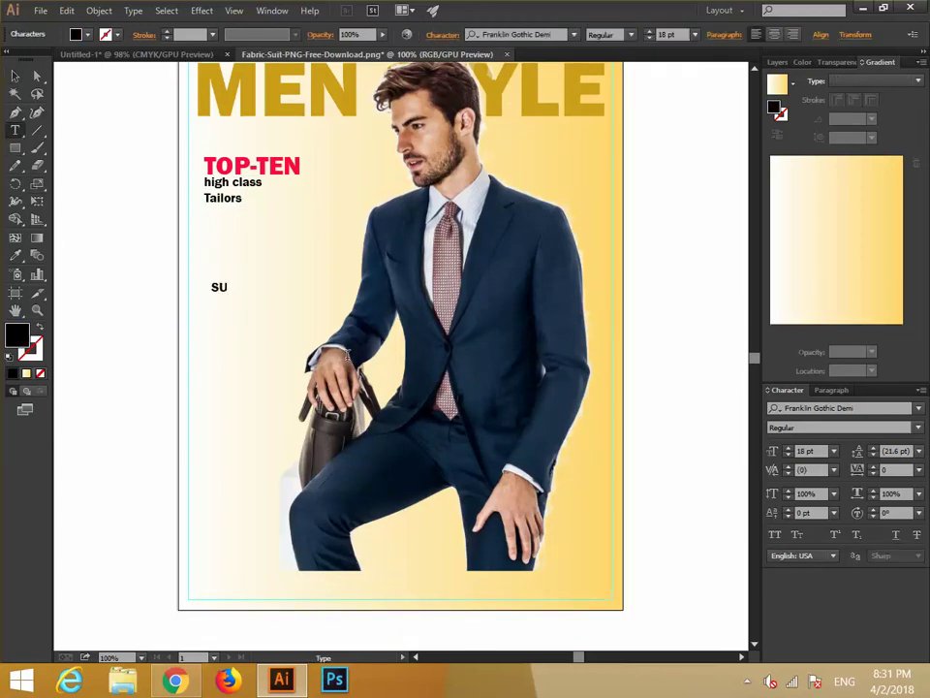
type("NMOO")
type("N TAIT")
key("BackSpace")
type("L")
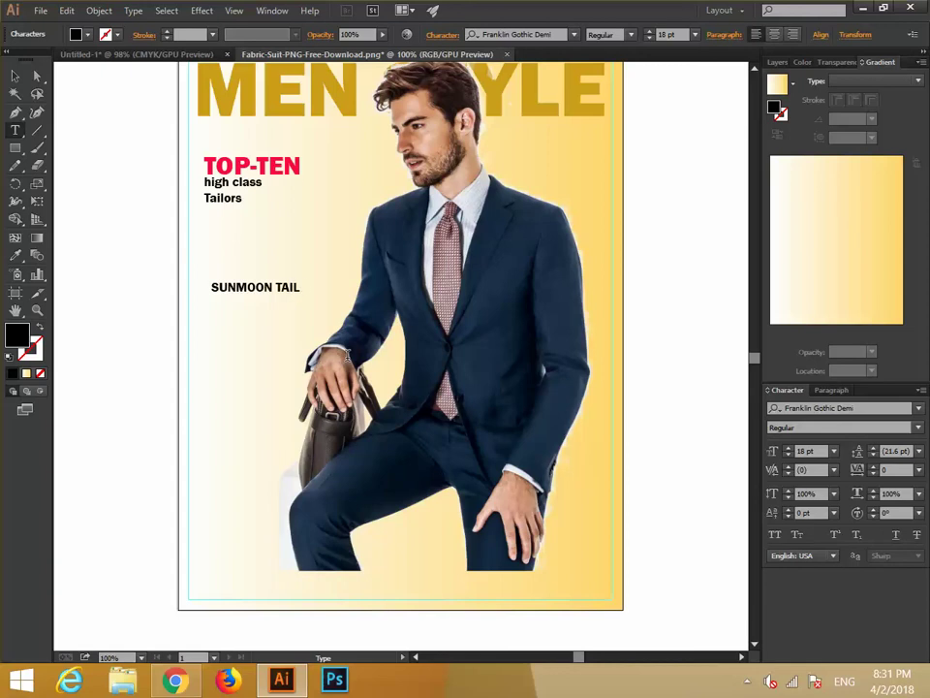
type("ORS")
left_click_drag(327, 288, 202, 285)
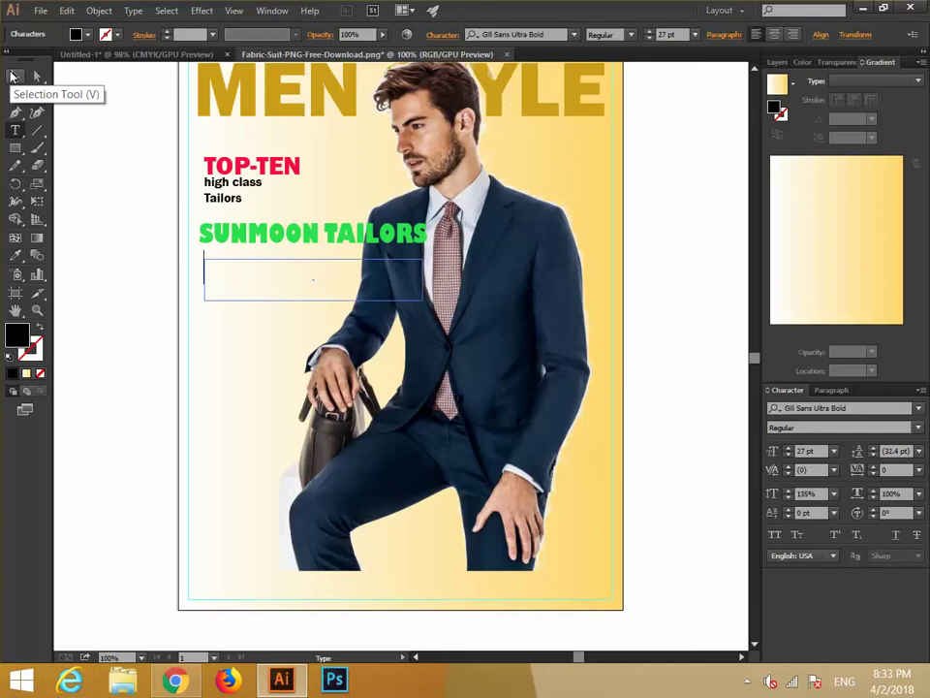
Step: Paste the clipboard content into the empty text frame below SUNMOON TAILORS and finish text editing
left_click(12, 76)
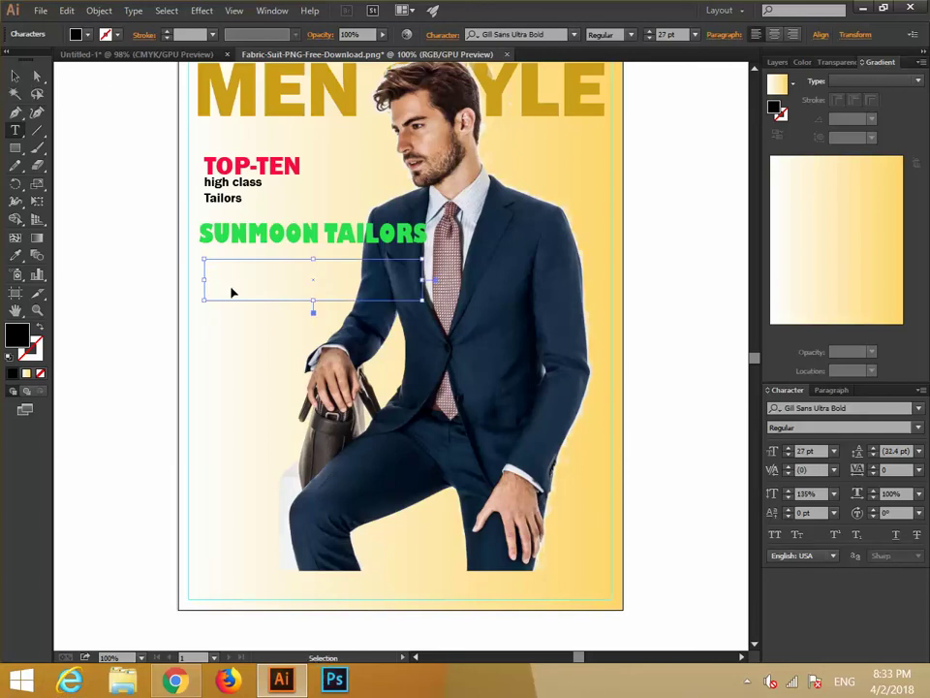
key("ctrl+v")
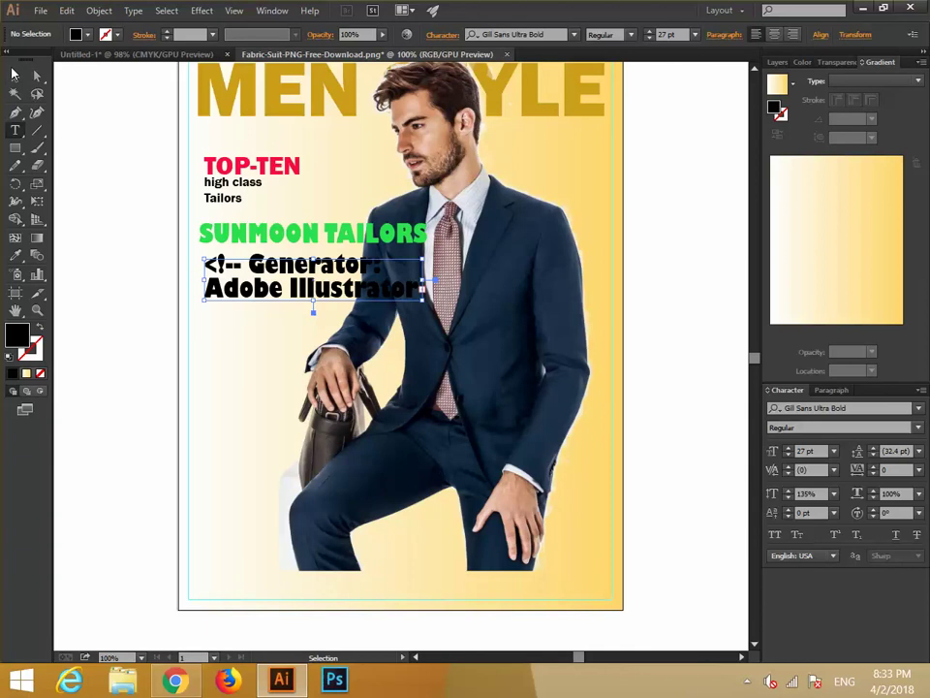
Step: Undo the deletion of the poster artwork and reselect the pasted text frame below SUNMOON TAILORS
left_click(14, 76)
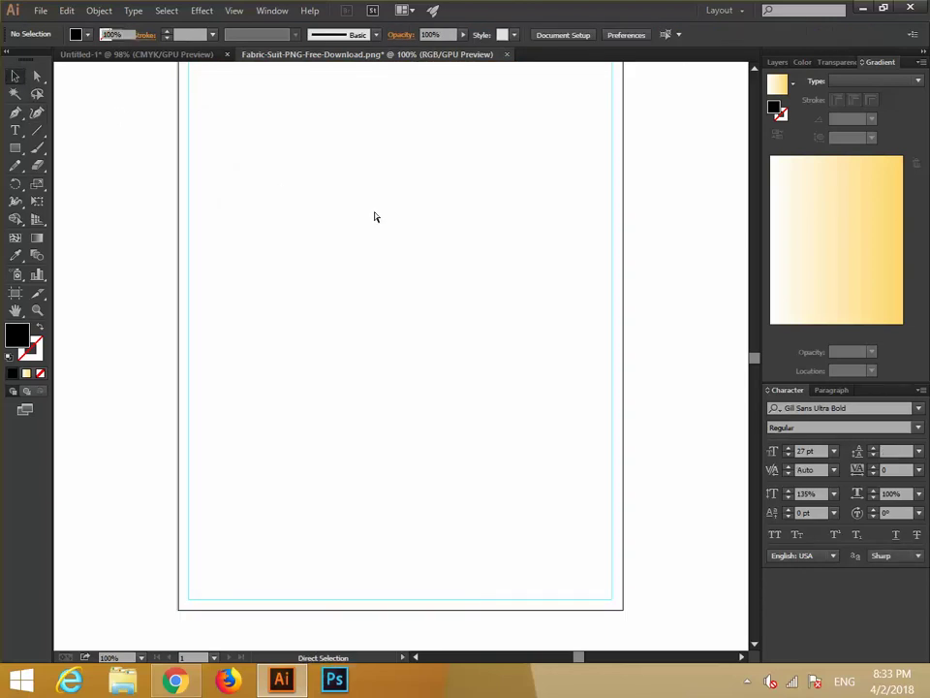
key("ctrl+z")
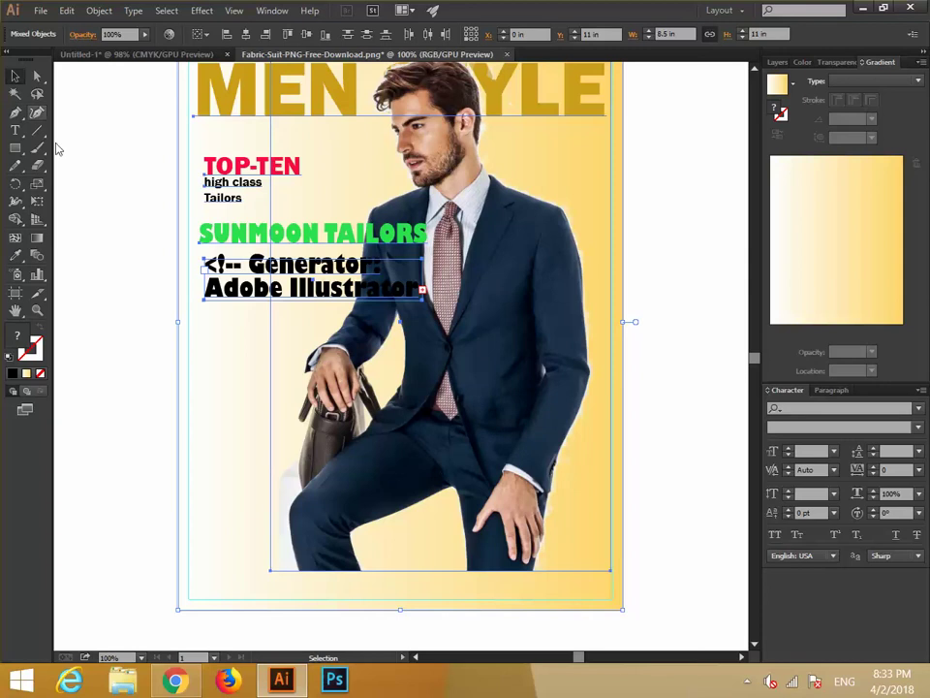
left_click(263, 322)
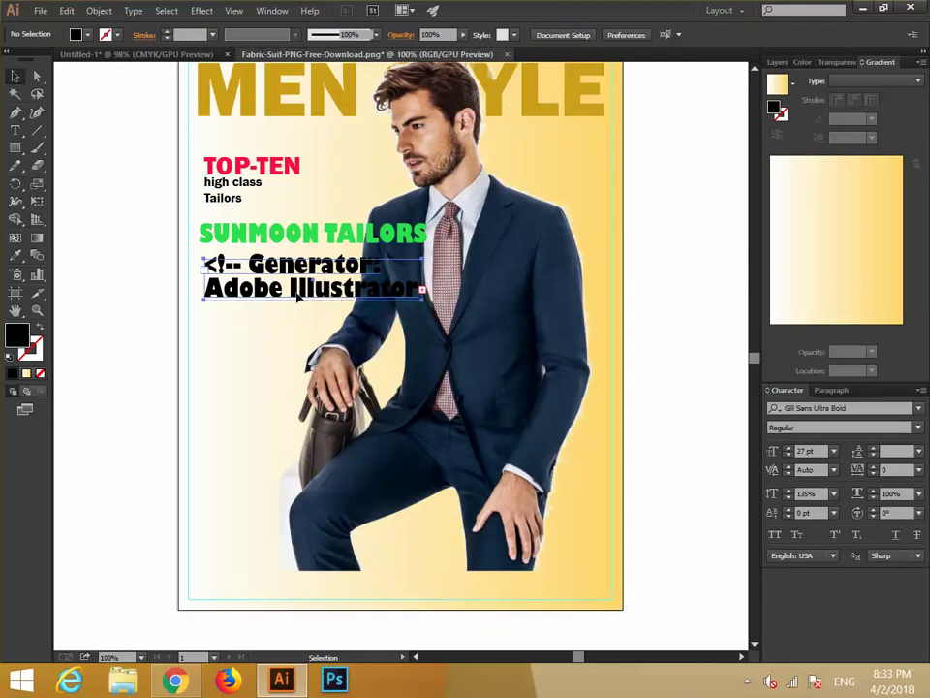
left_click(291, 290)
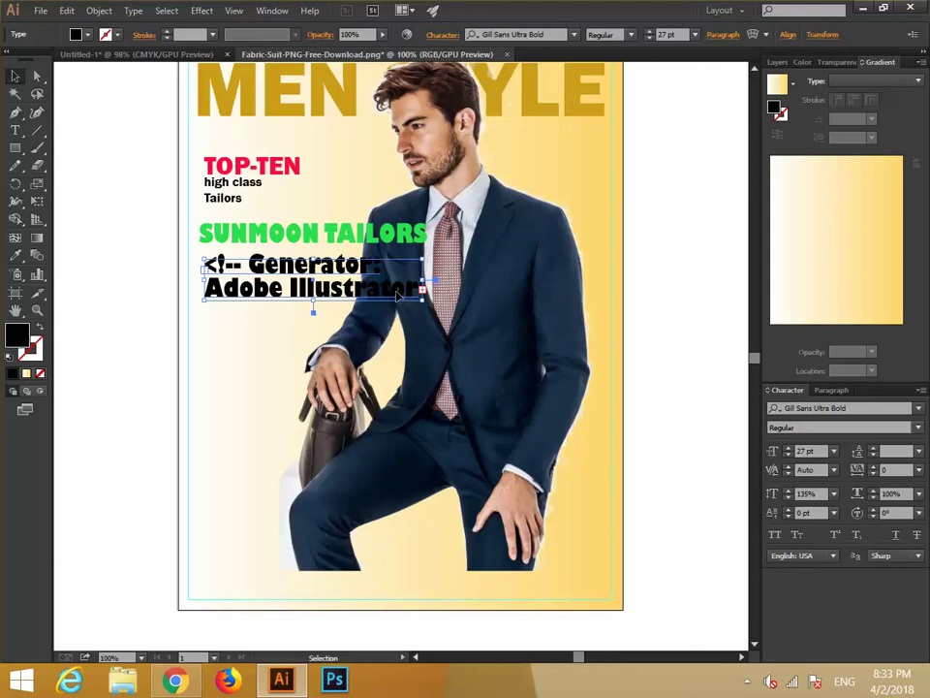
key("a")
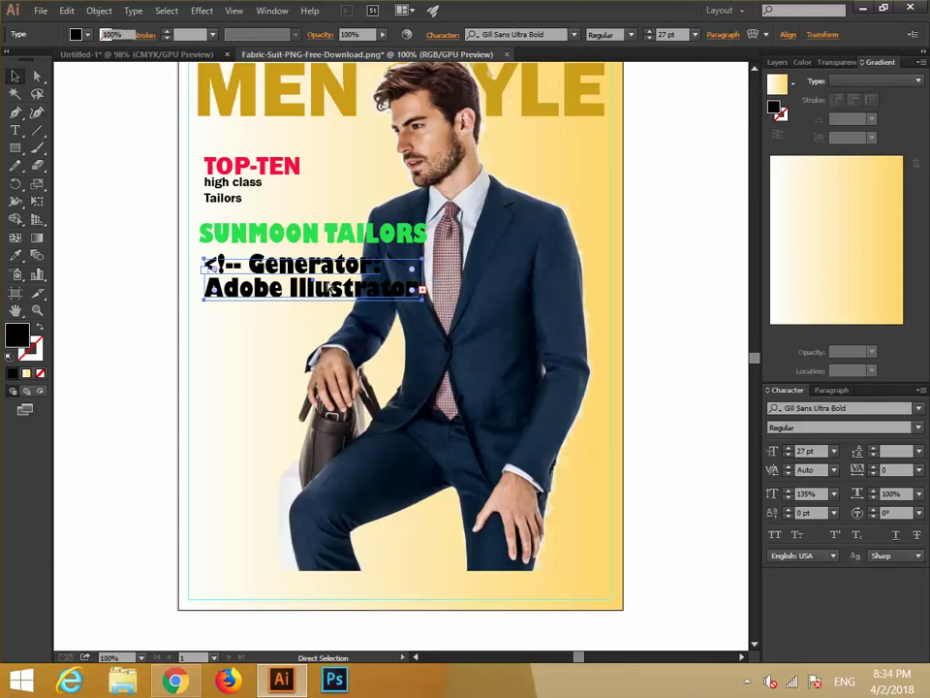
left_click(13, 78)
key("ctrl+a")
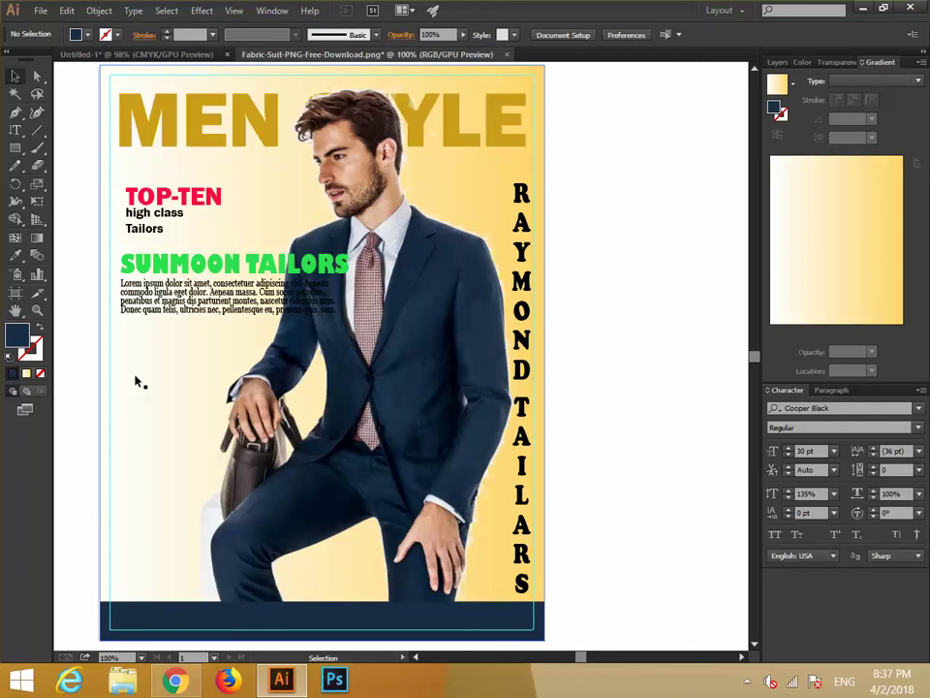
Step: Increase the TOP-TEN text to 40 pt
left_click(199, 198)
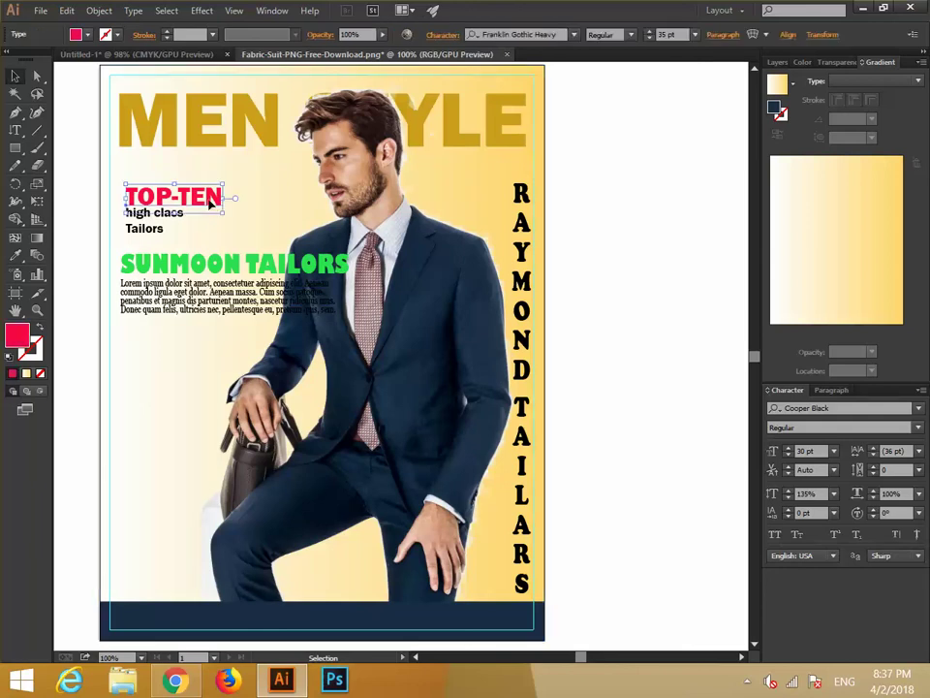
left_click(213, 279)
left_click(179, 197)
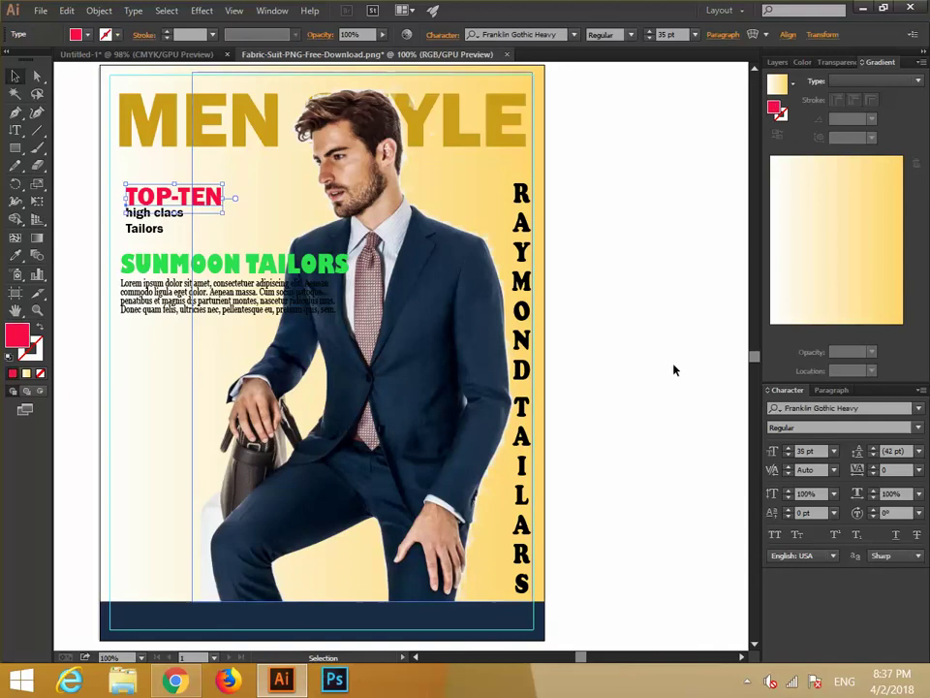
left_click(788, 449)
left_click(788, 448)
left_click(788, 448)
left_click(788, 448)
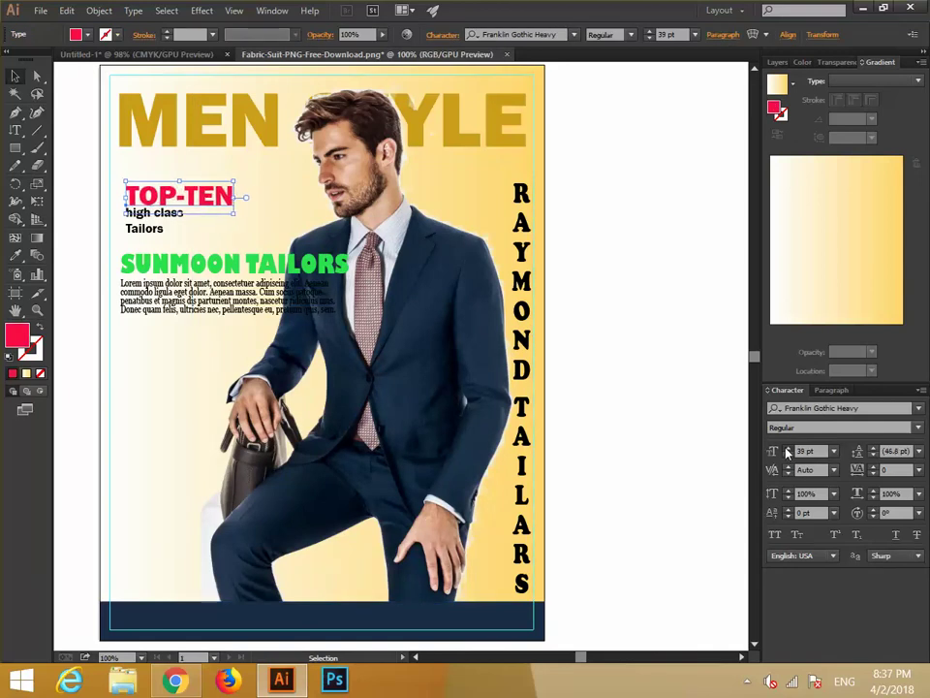
left_click(788, 449)
left_click(160, 329)
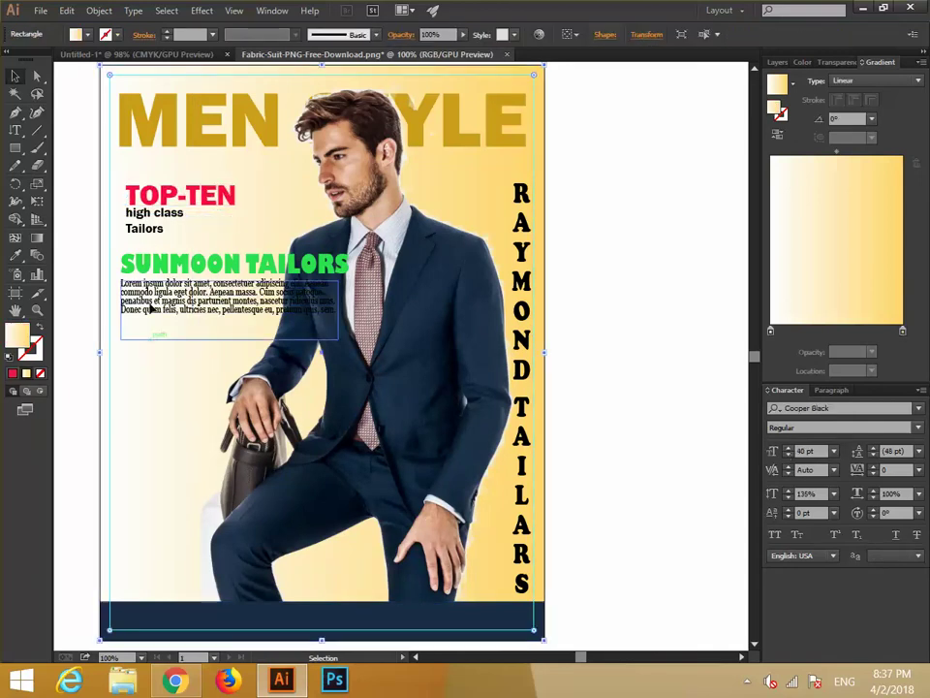
Step: Move "high class Tailors" slightly down and align the left edge of TOP-TEN with SUNMOON TAILORS
left_click(145, 225)
left_click(174, 409)
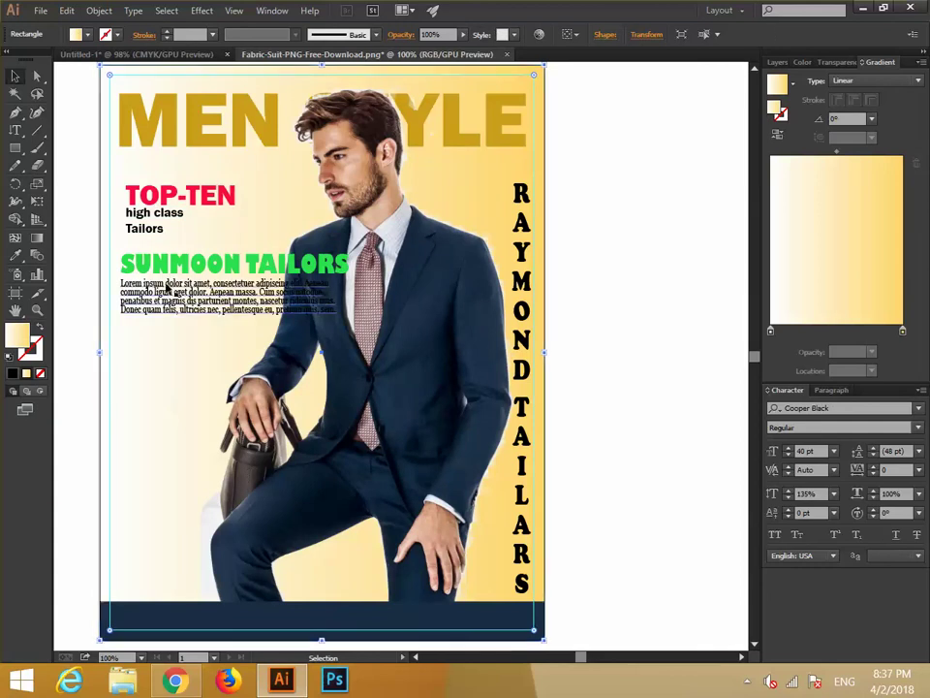
left_click_drag(156, 232, 162, 199)
left_click(172, 409)
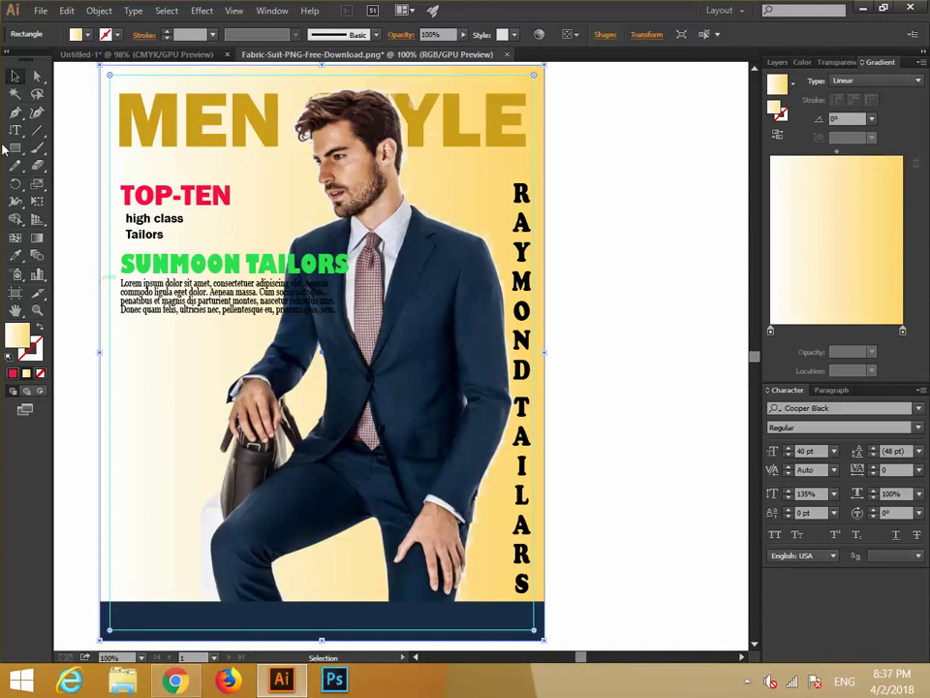
Step: Create a narrow text frame beside the man's bag, fill it with the Lorem ipsum text and set it to 18 pt
left_click_drag(15, 130, 58, 130)
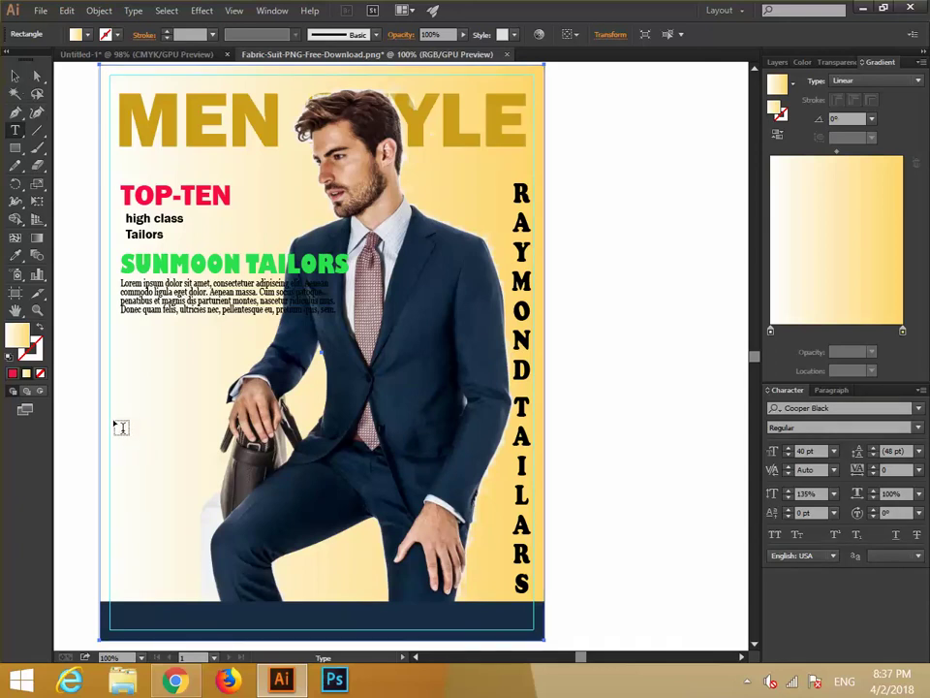
left_click_drag(113, 420, 199, 593)
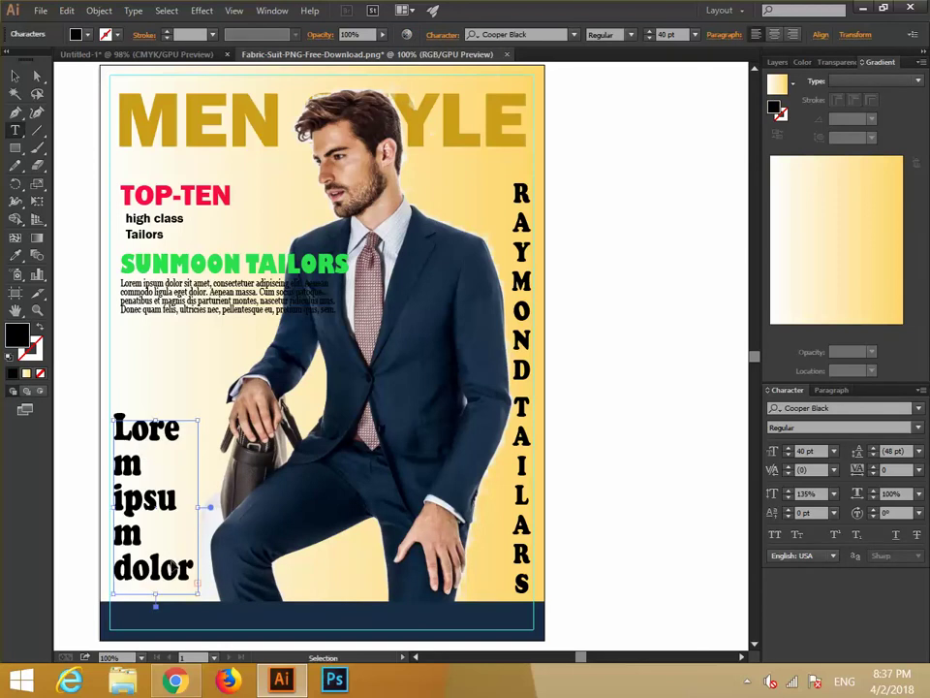
key("ctrl+a")
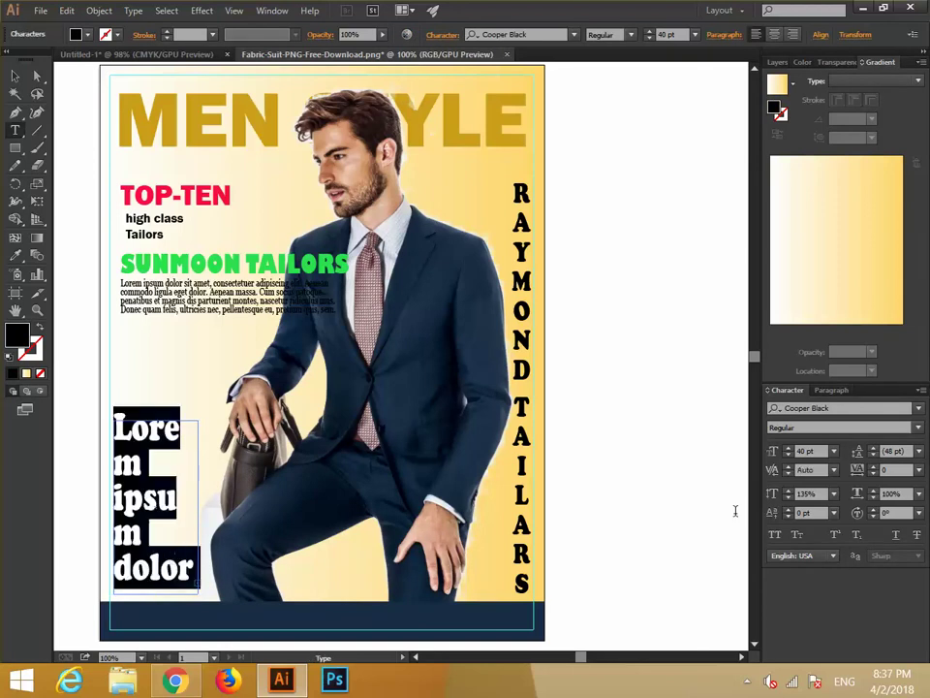
left_click(833, 450)
left_click(853, 339)
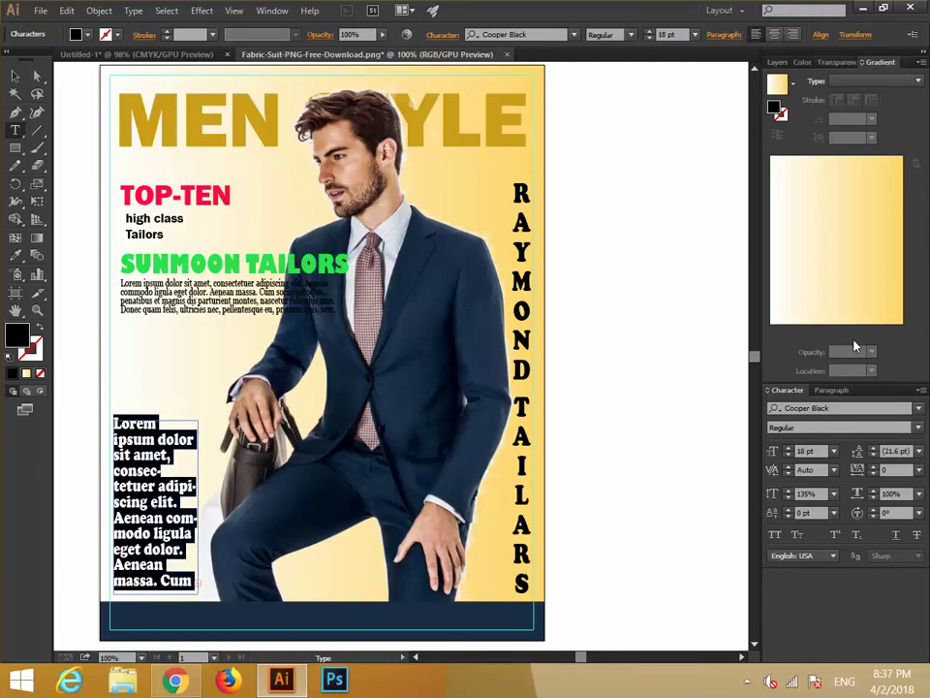
Step: Change the font of the Lorem ipsum text beside the bag to Aileron and finish text editing
left_click(917, 408)
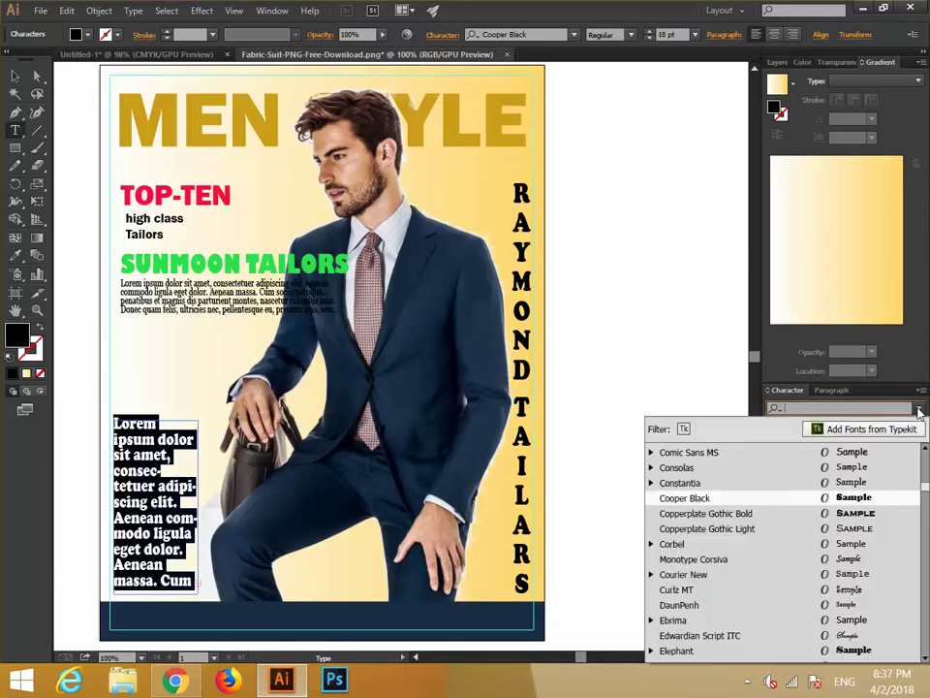
scroll(870, 467, "up", 8)
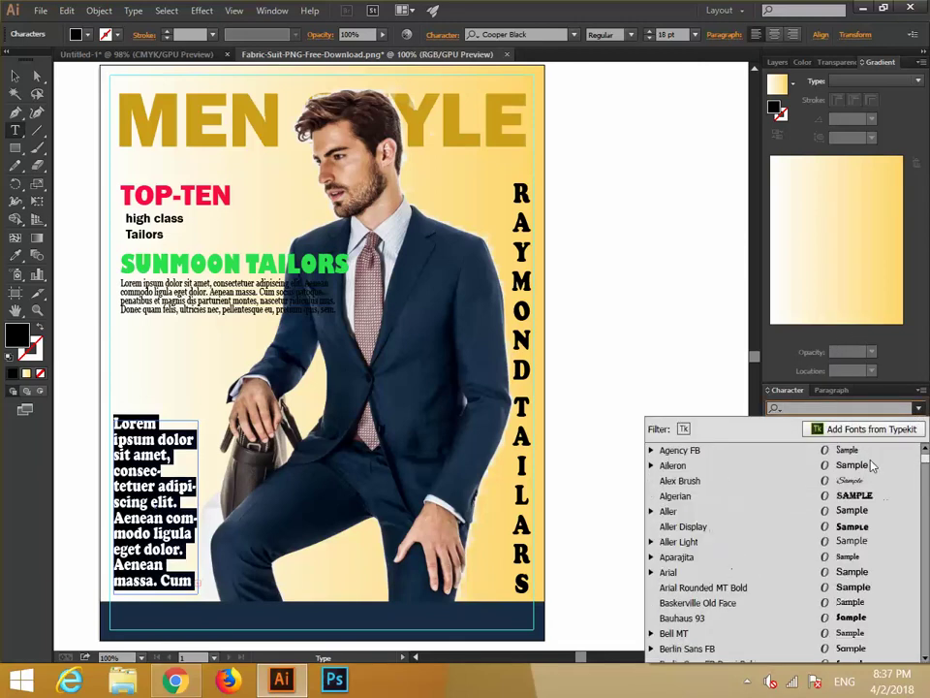
left_click(869, 467)
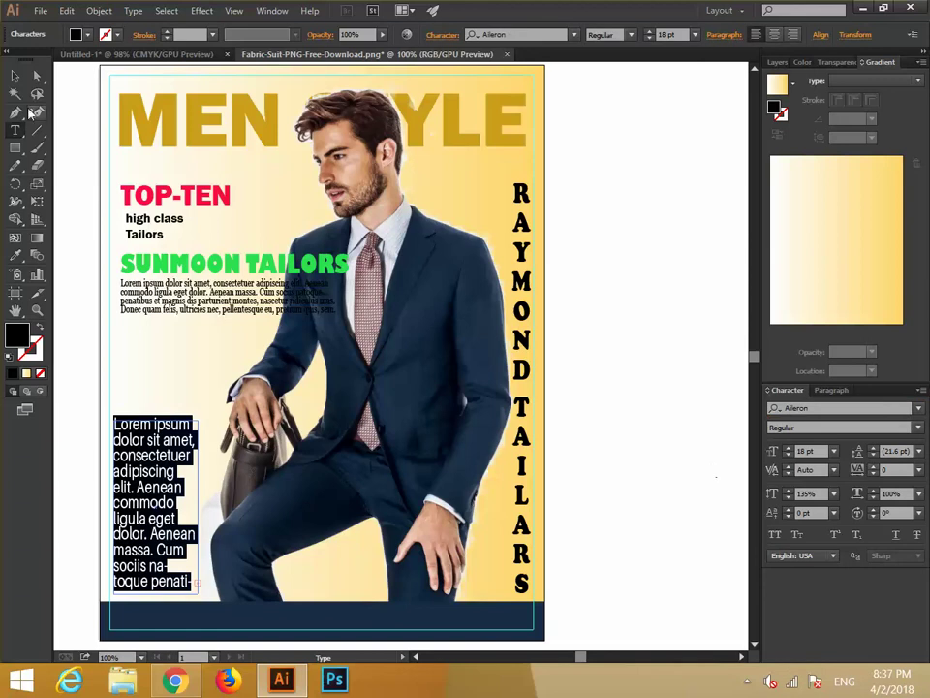
left_click(14, 75)
left_click(74, 299)
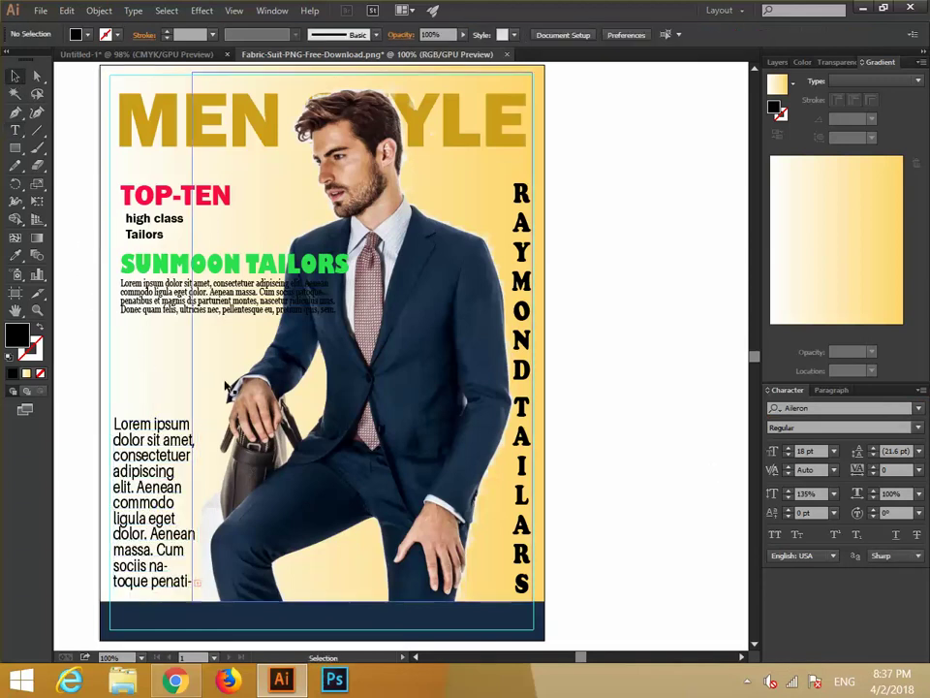
Step: Add the text "The BEST TAILORS" above the lower Lorem ipsum block, breaking it into two lines after "The"
left_click(15, 130)
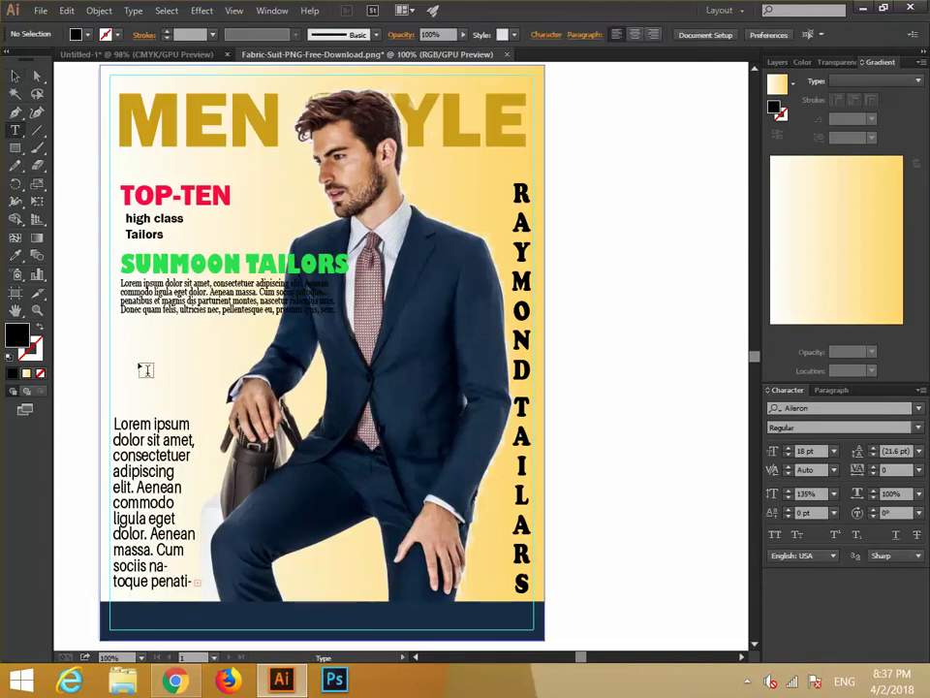
left_click(127, 350)
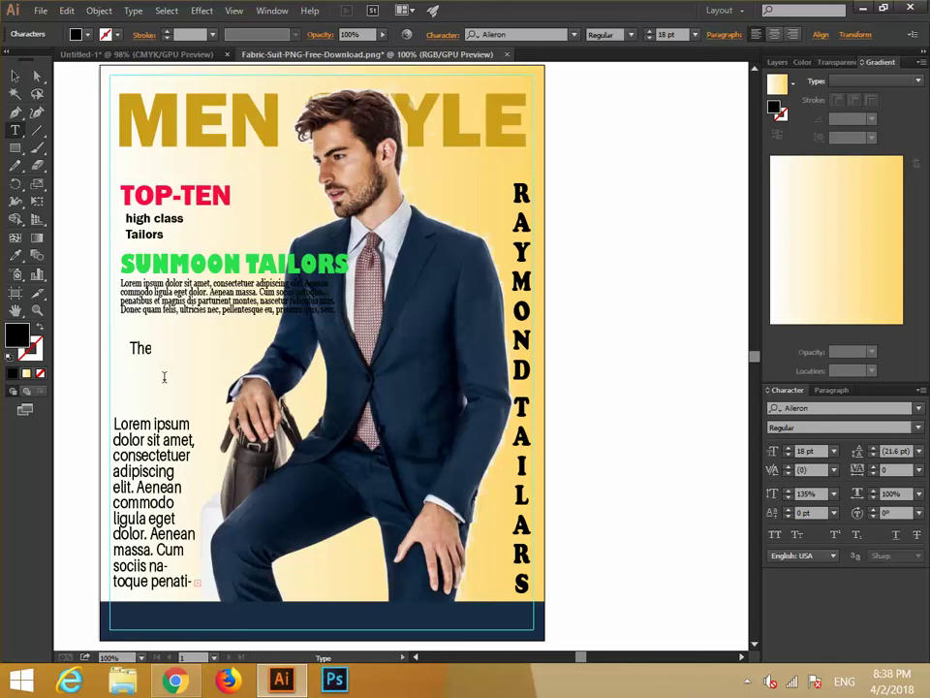
type("The BEST TAILORS")
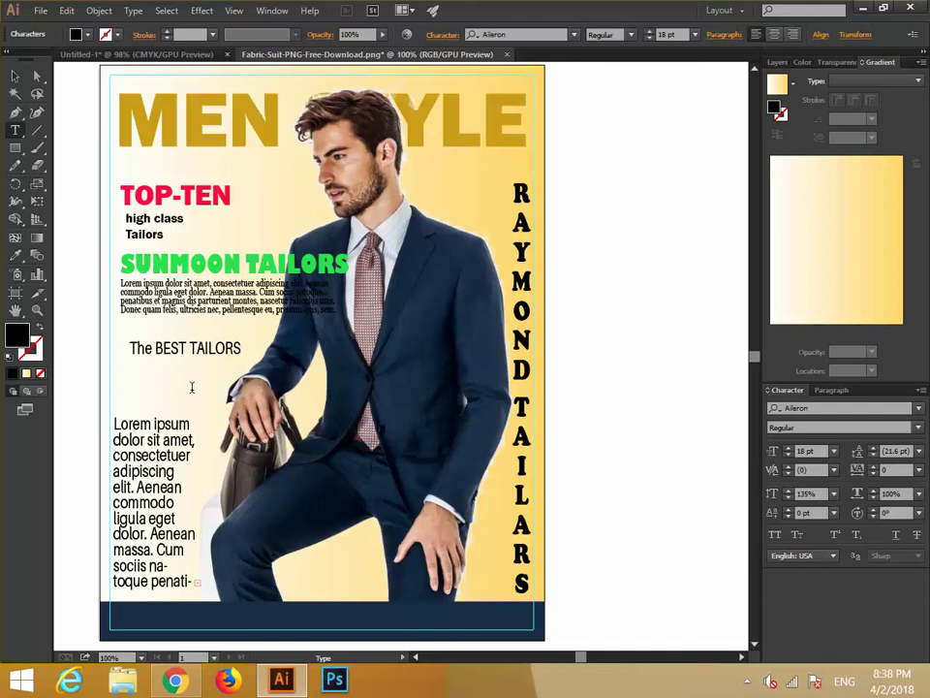
key("Return")
Step: Set both lines of "The BEST TAILORS" to the Algerian font at 34 pt
left_click_drag(217, 366, 112, 351)
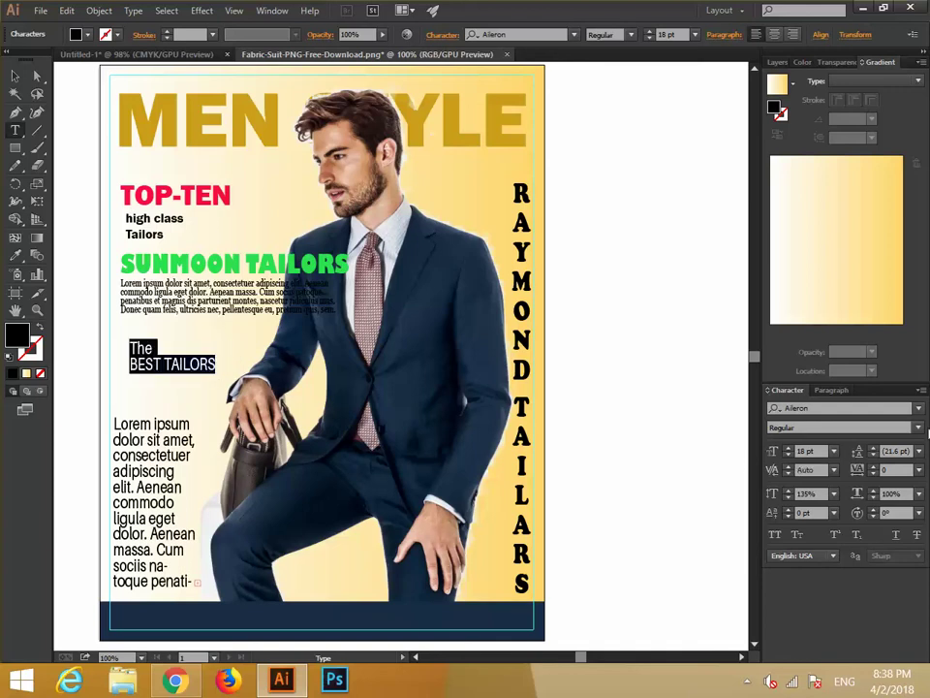
left_click(922, 409)
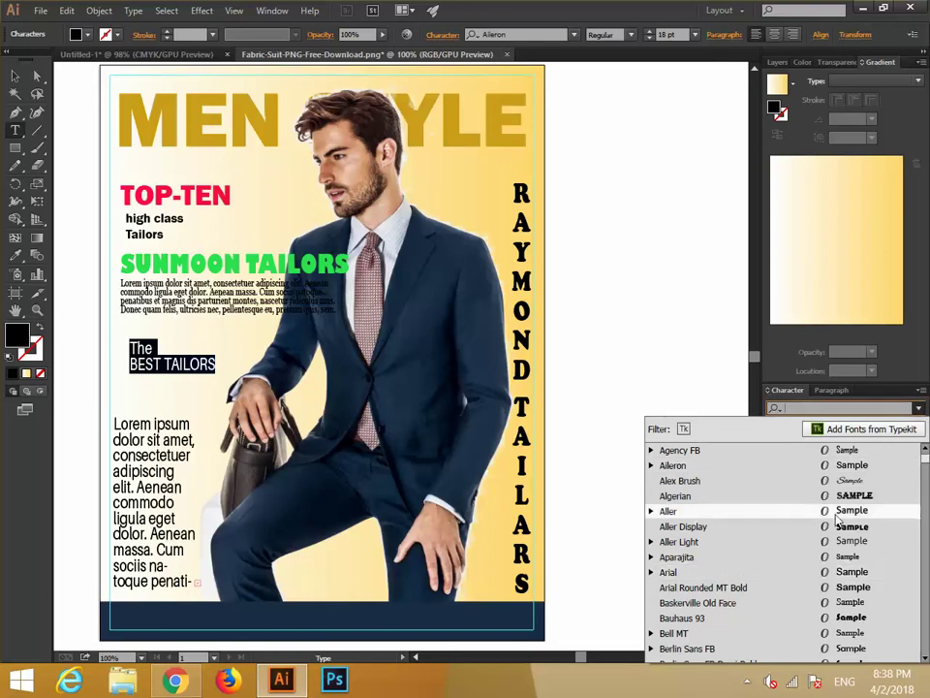
left_click(819, 551)
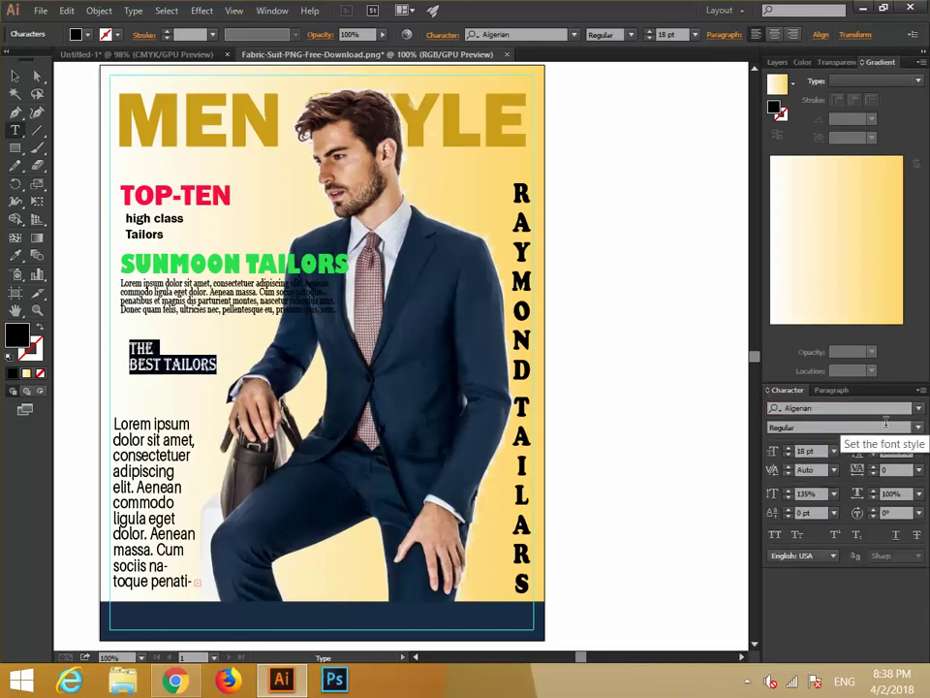
left_click(788, 448)
left_click(788, 448)
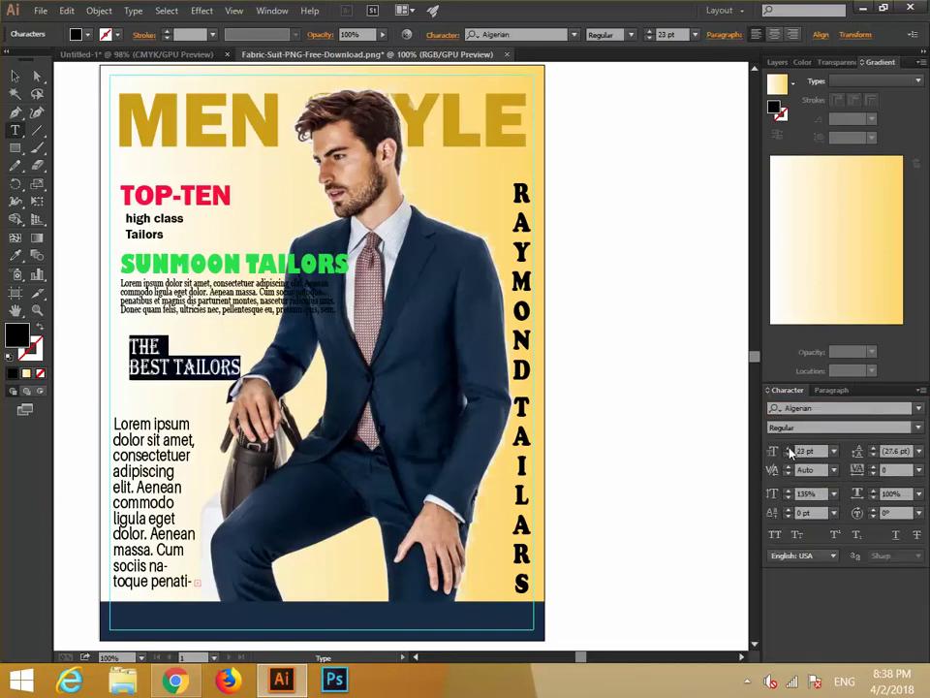
left_click(788, 449)
left_click(788, 448)
left_click(788, 448)
left_click(787, 449)
left_click(788, 449)
left_click(788, 449)
left_click(787, 448)
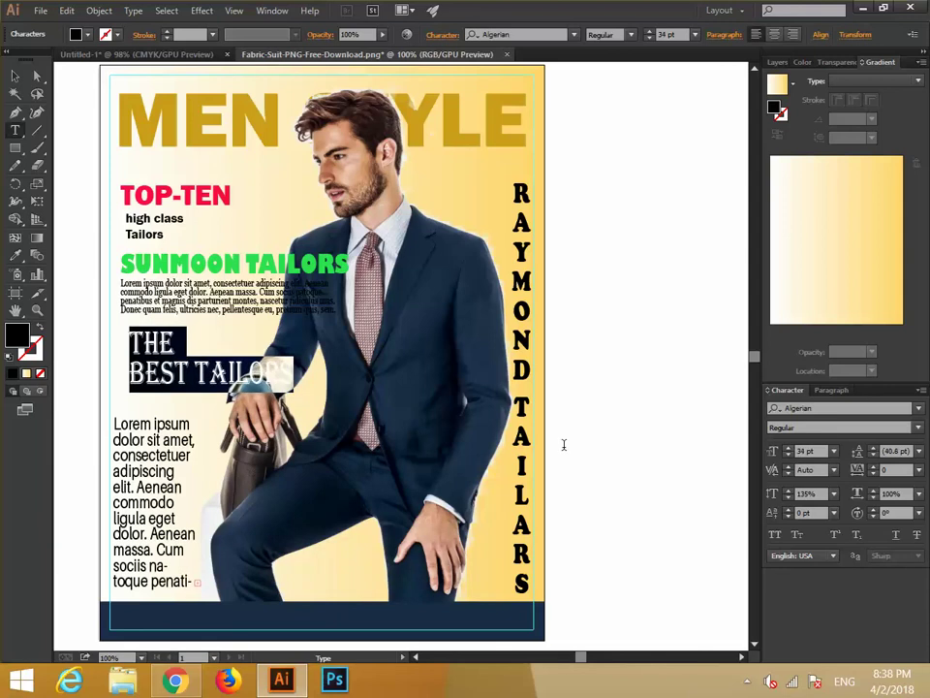
Step: Place "The BEST TAILORS" directly above the lower Lorem ipsum block and colour it with the navy sampled from the suit
left_click(14, 76)
left_click_drag(198, 383, 175, 392)
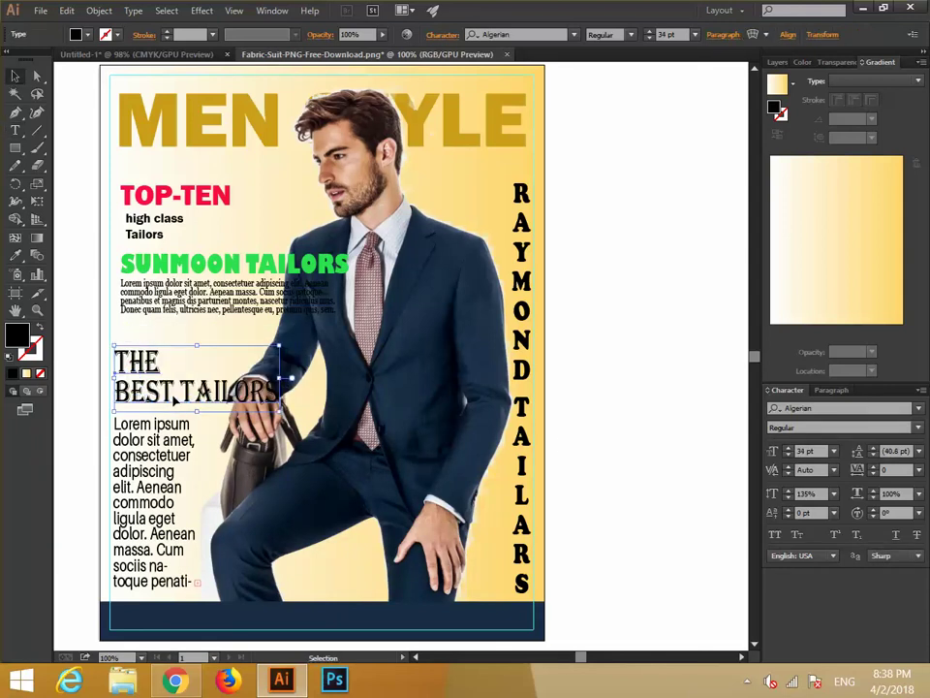
left_click(15, 255)
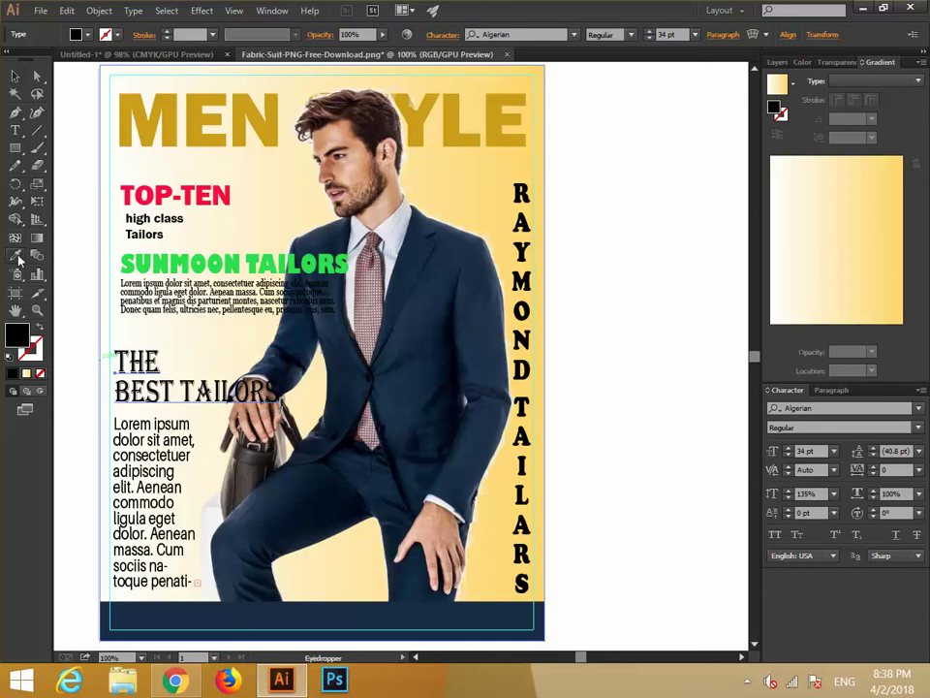
left_click(317, 256)
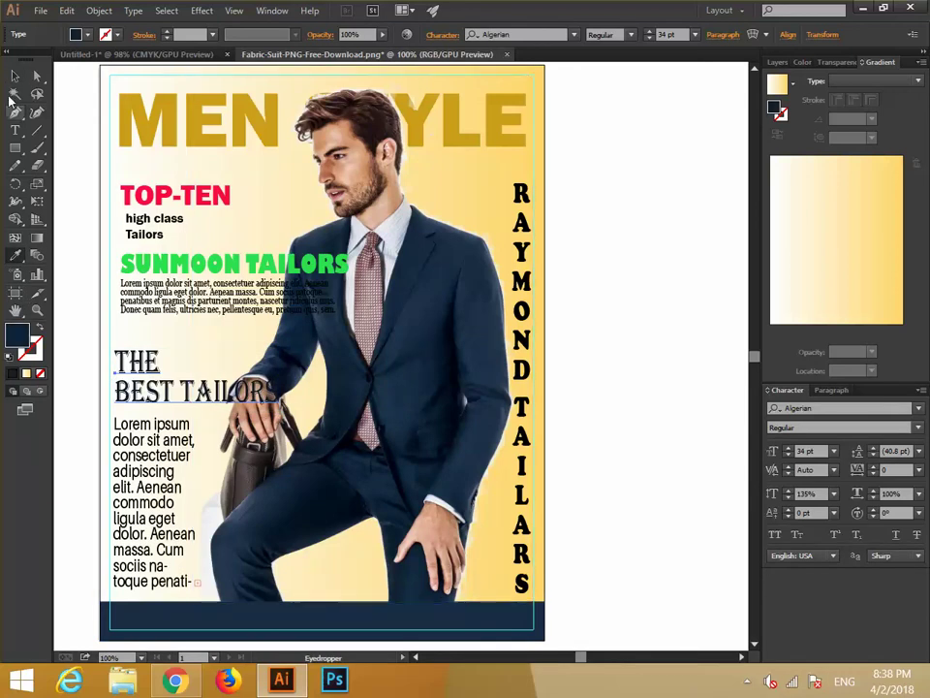
left_click(15, 76)
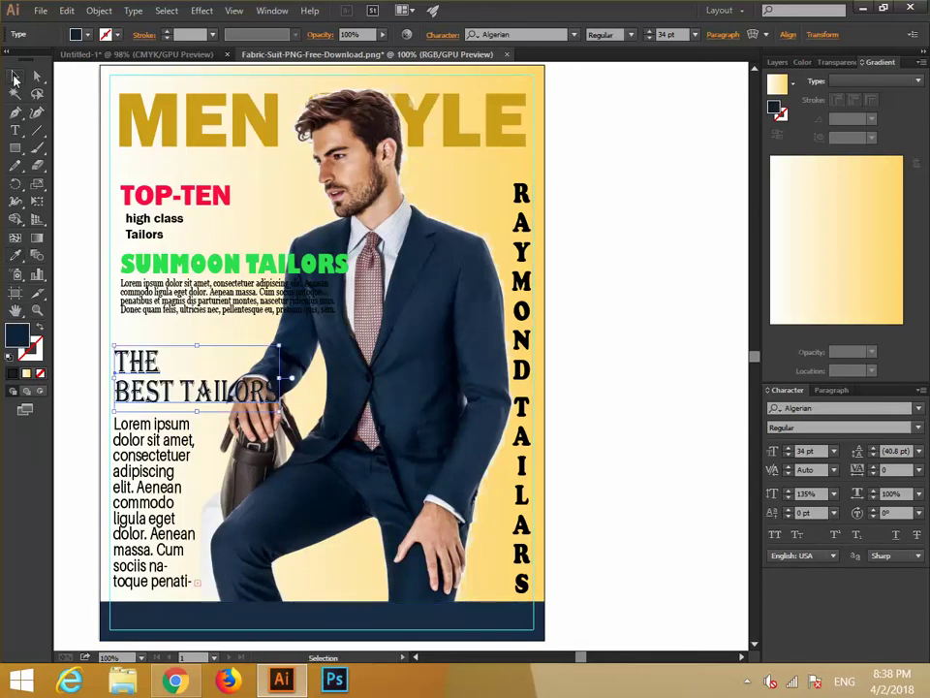
left_click(590, 409)
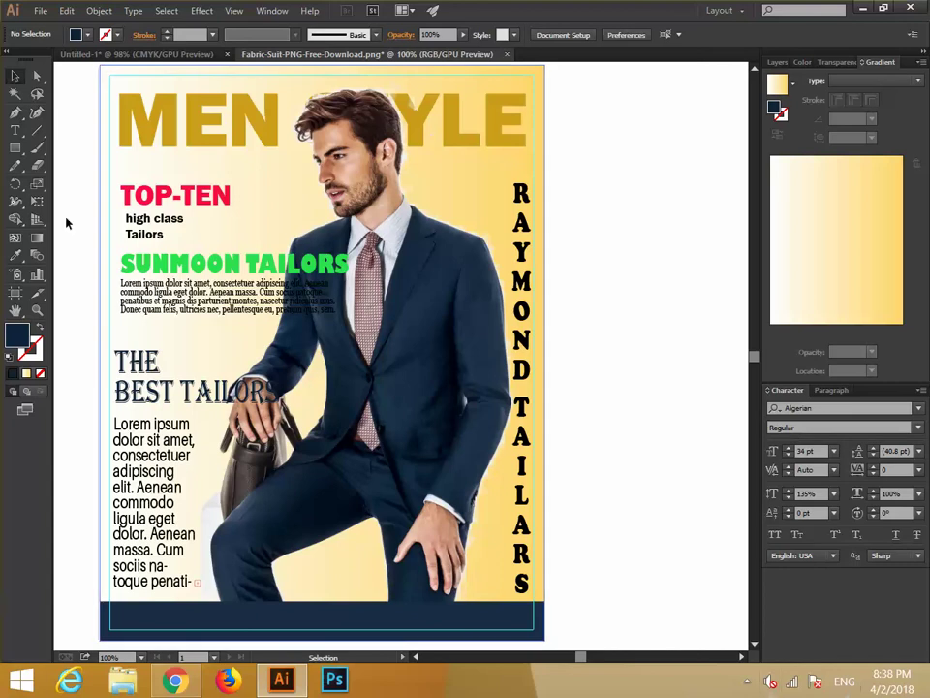
Step: Recolour the vertical RAYMOND TAILARS text with a dark navy sampled from the man's photo
left_click(523, 219)
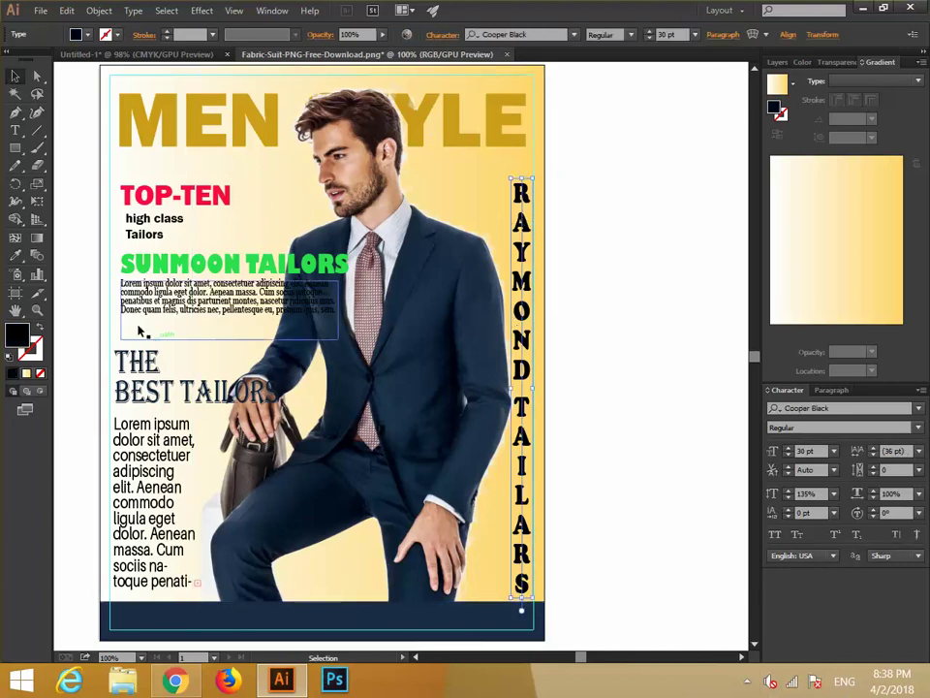
left_click(15, 254)
left_click(369, 278)
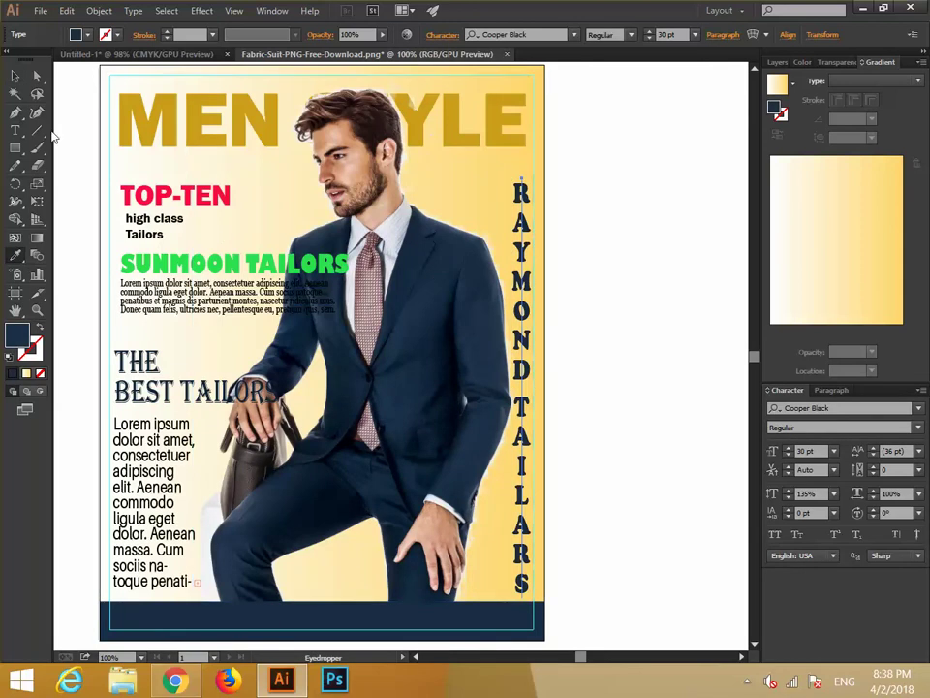
Step: Try a dark maroon fill on the vertical RAYMOND TAILARS text
left_click(16, 76)
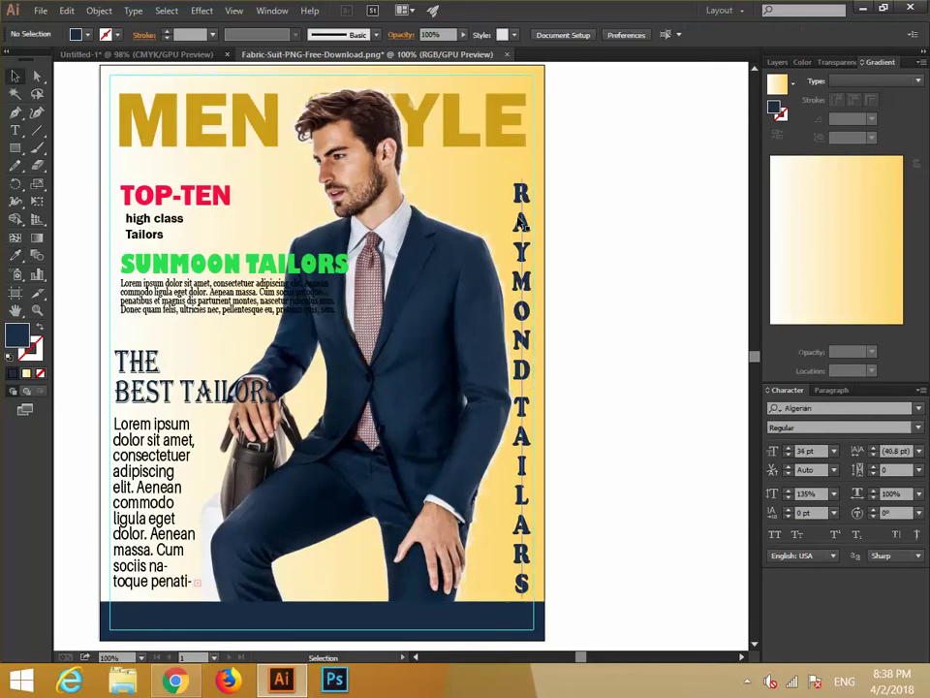
left_click(520, 223)
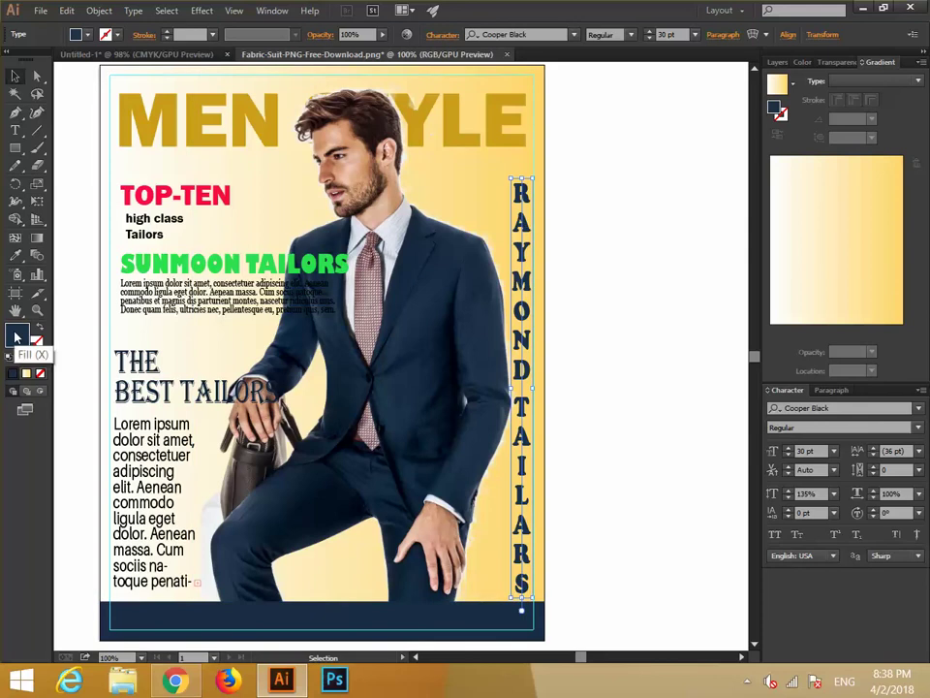
left_click(16, 337)
key("i")
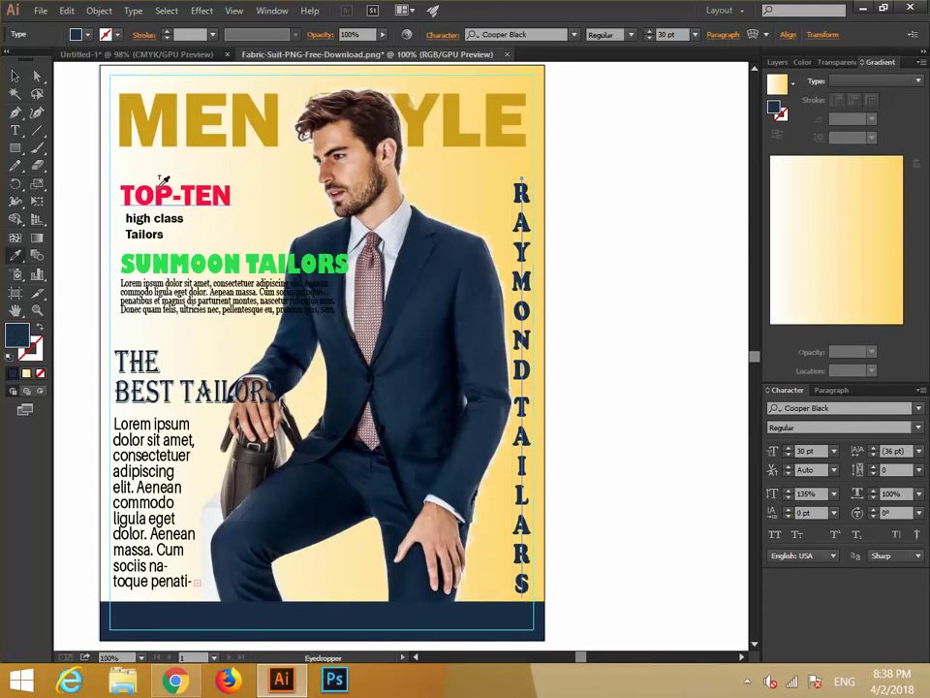
double_click(18, 334)
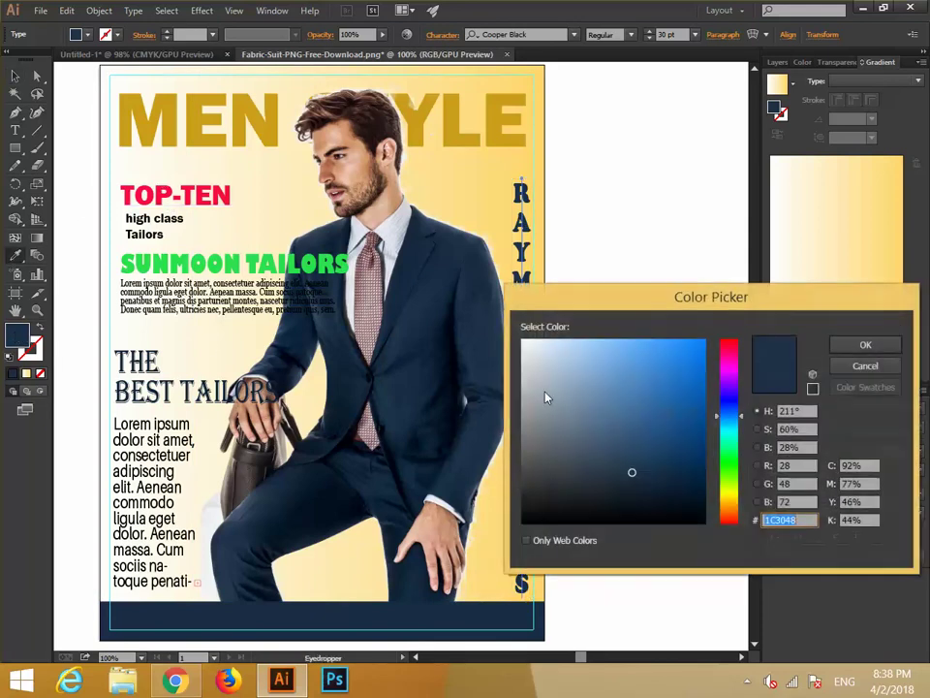
left_click(731, 347)
left_click(697, 421)
left_click_drag(698, 422, 689, 458)
left_click(862, 345)
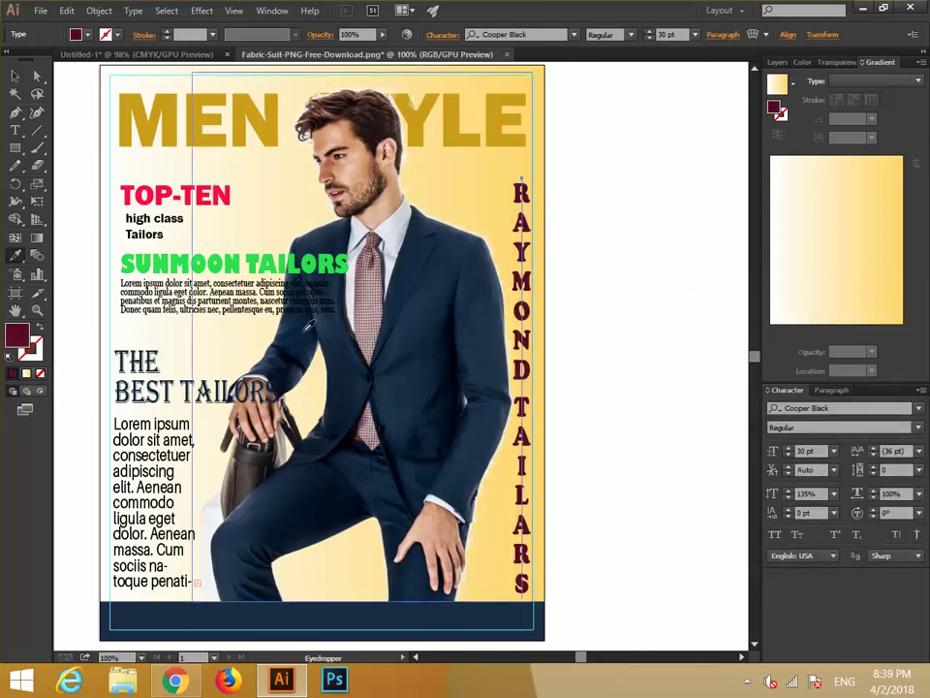
Step: Change the fill of the vertical RAYMOND TAILARS text to a deep pure red and deselect it
double_click(17, 334)
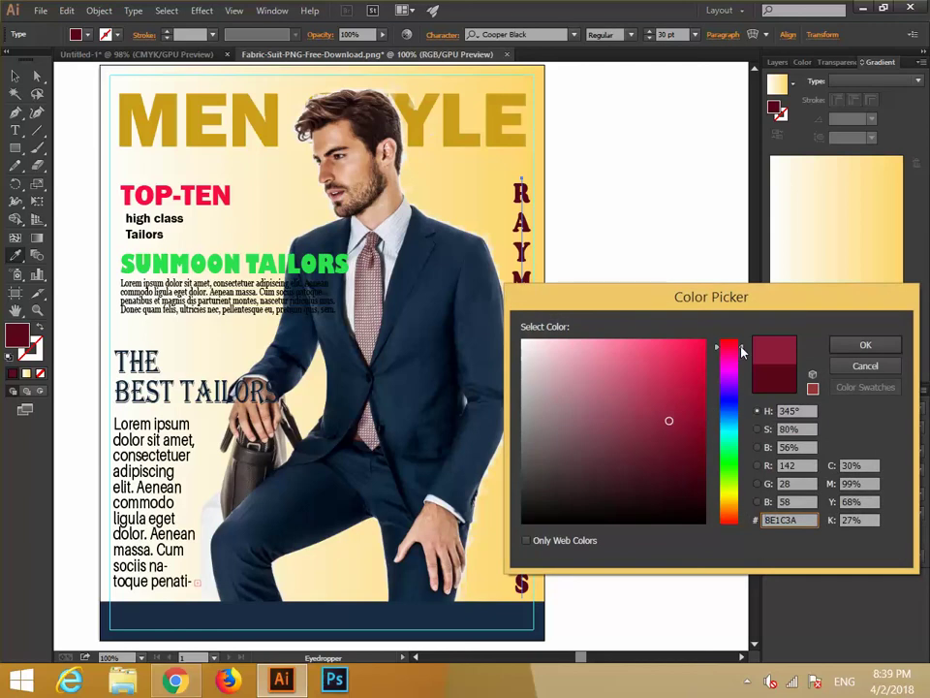
left_click(734, 523)
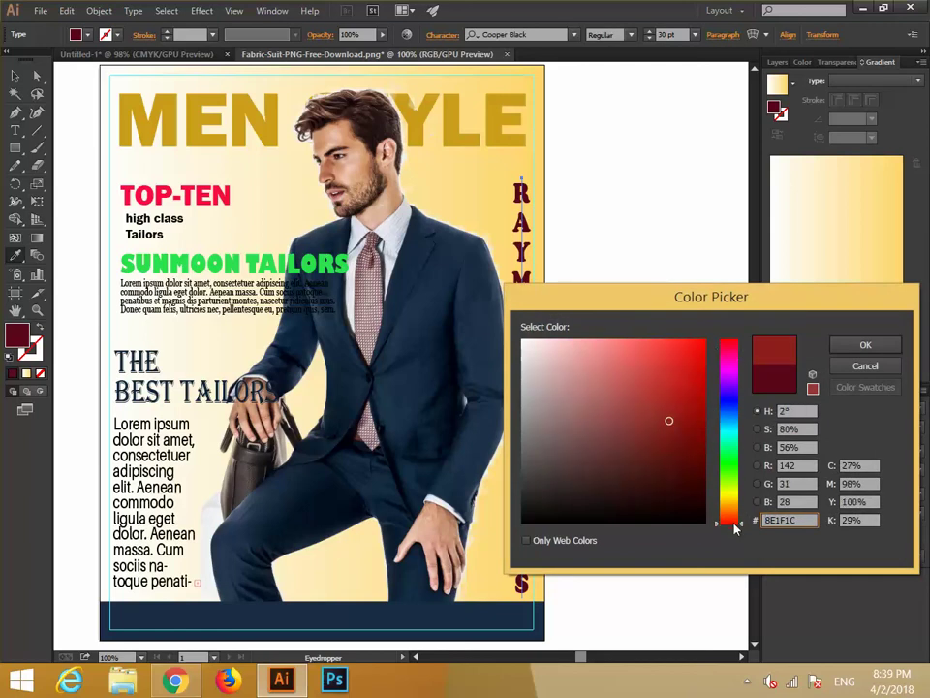
left_click_drag(733, 523, 729, 341)
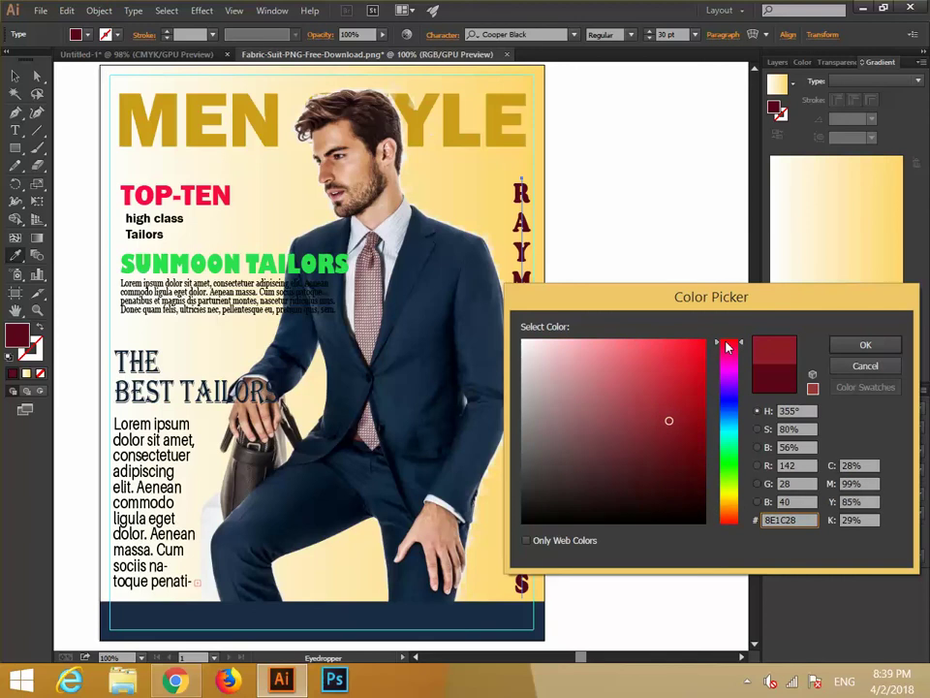
left_click(694, 413)
left_click(857, 351)
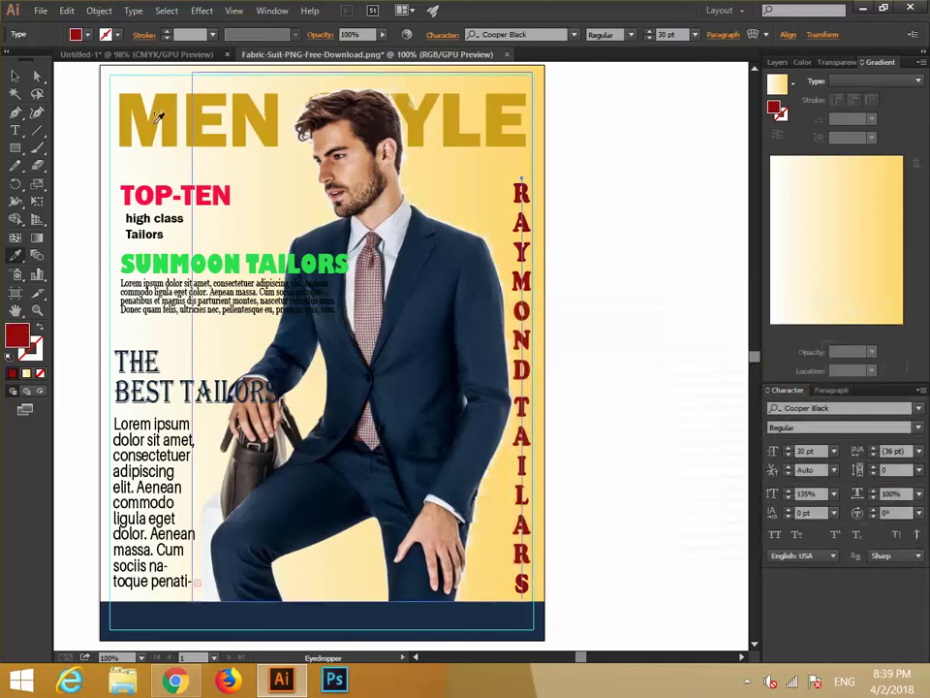
left_click(15, 77)
left_click(638, 262)
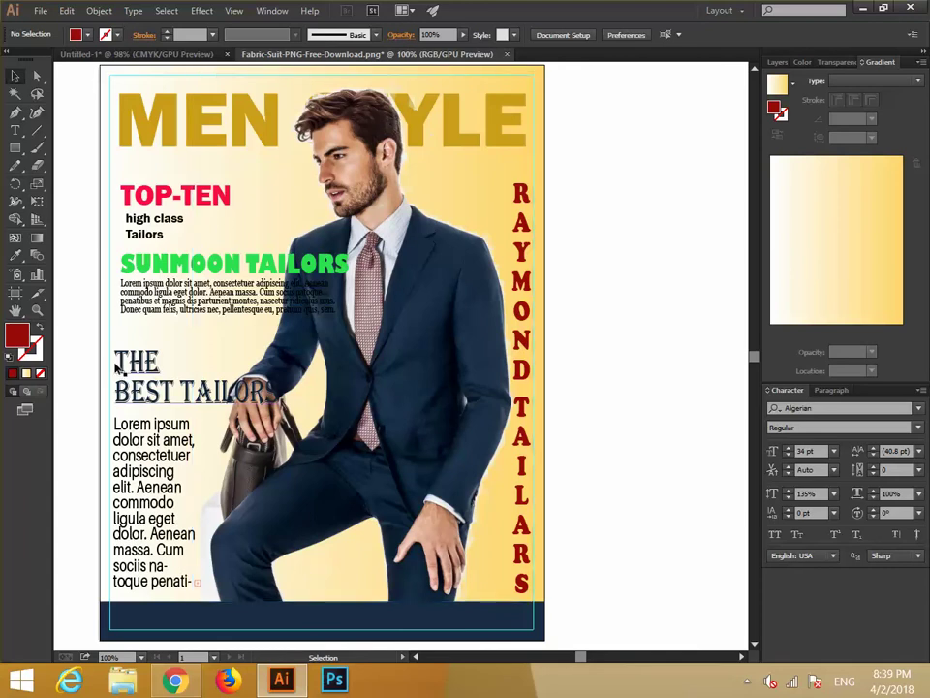
Step: Add the text "1952-2018" and place it between the man's legs, just above the navy band at the poster's foot
left_click(15, 129)
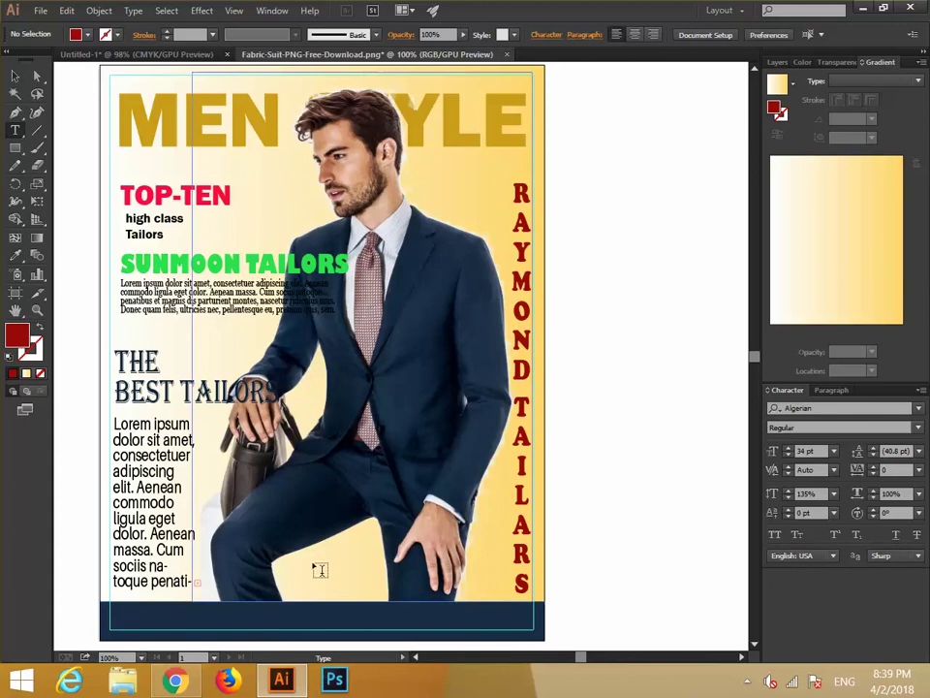
left_click(470, 636)
type("19")
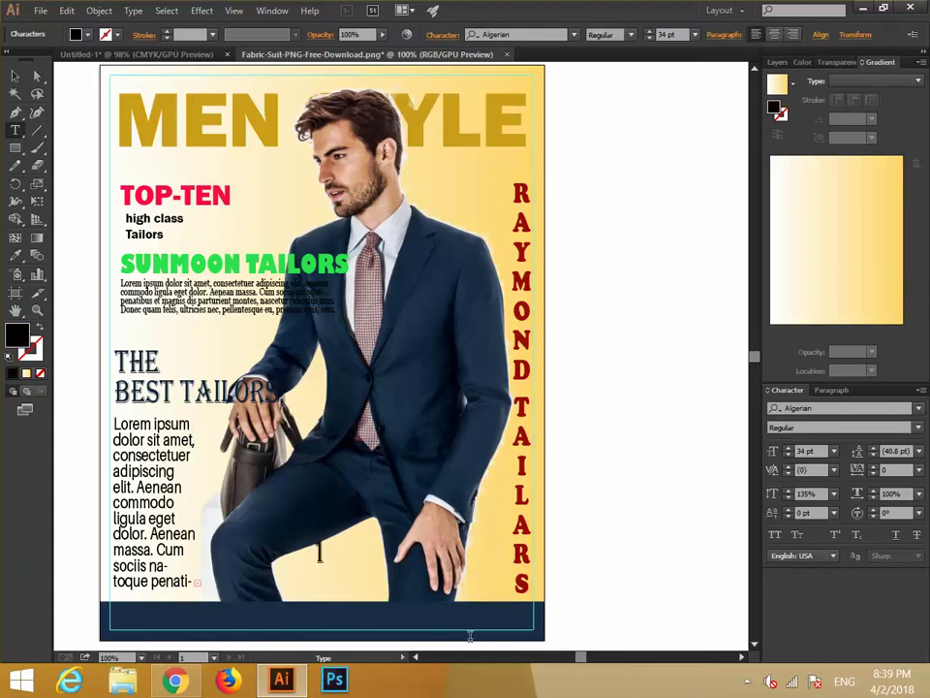
type("52-")
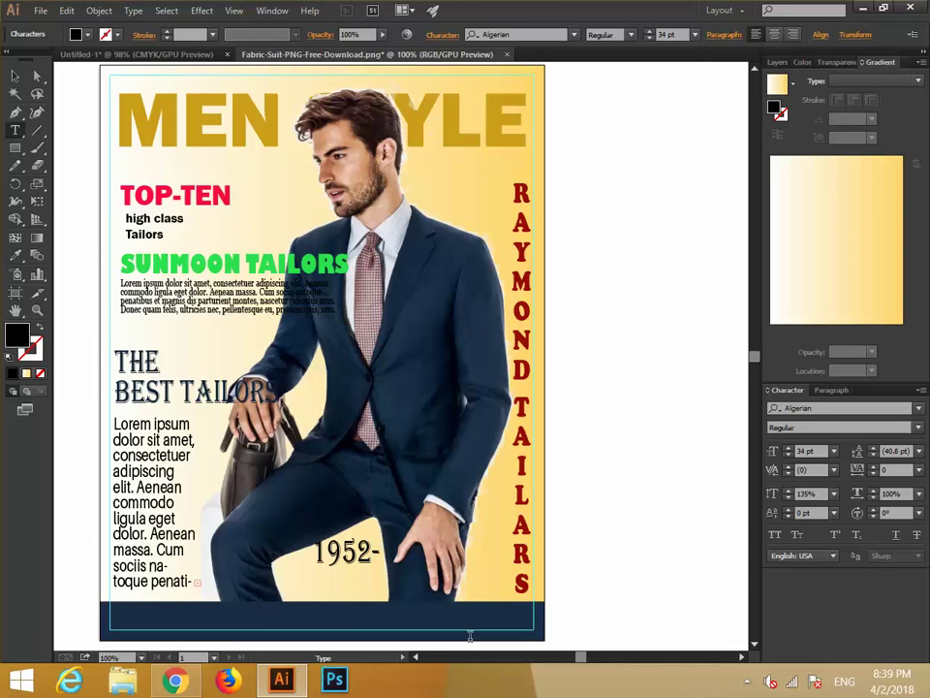
type("2018")
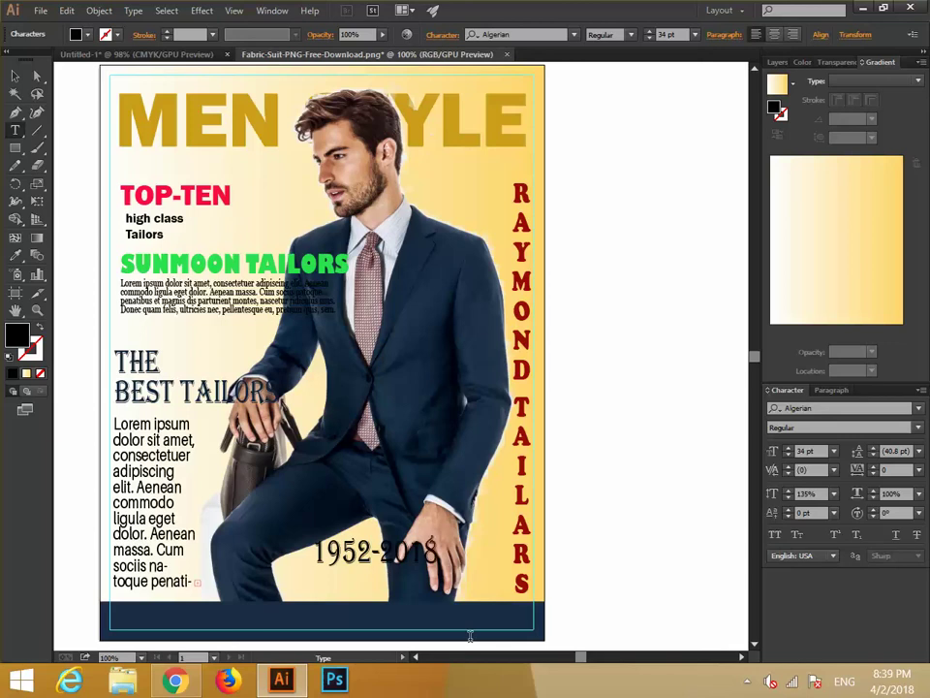
left_click(15, 75)
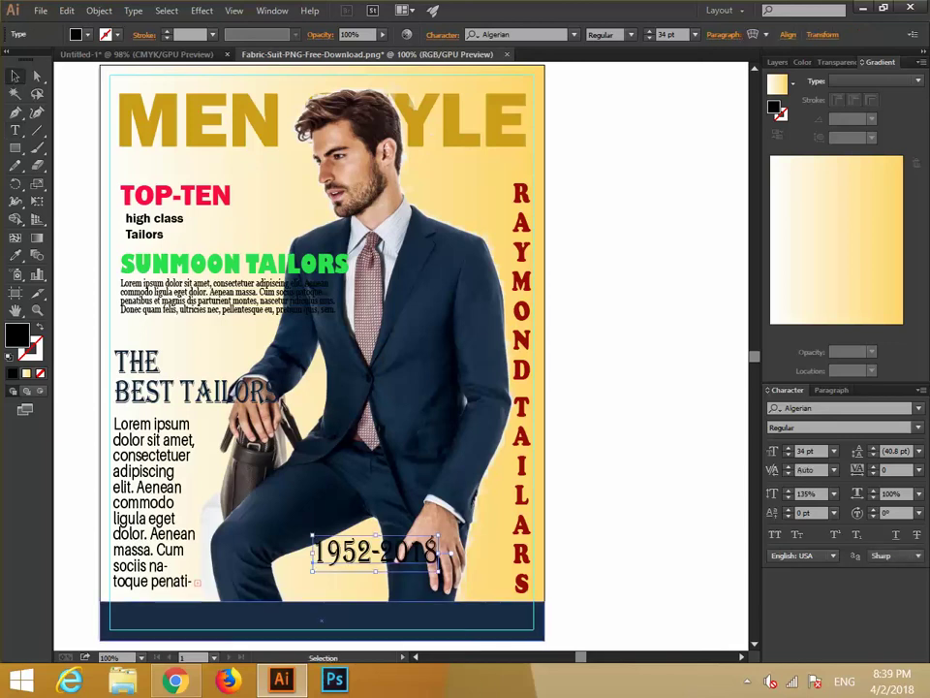
left_click_drag(356, 567, 316, 587)
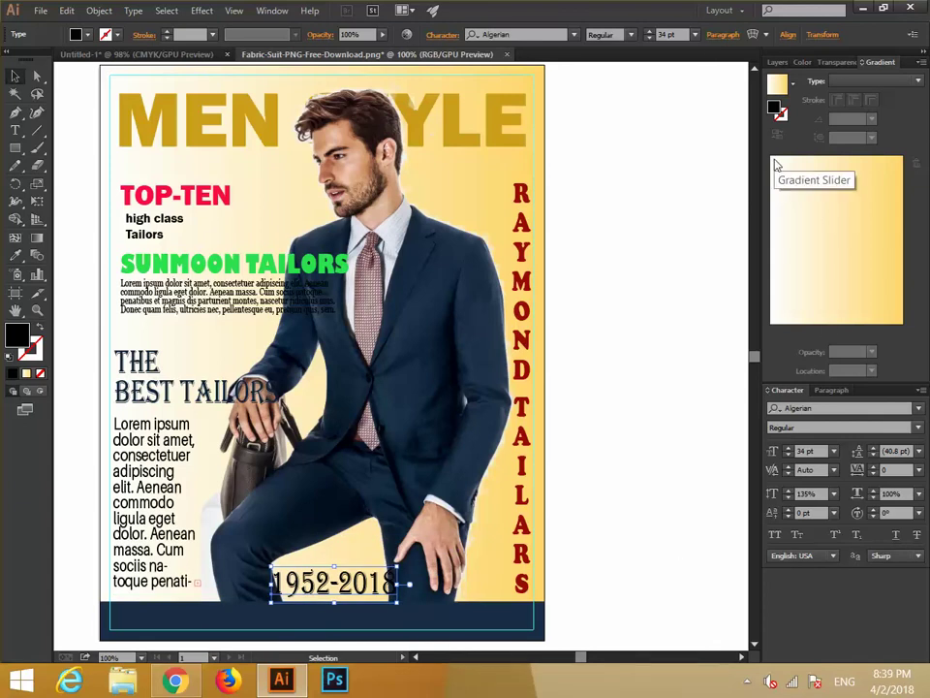
Step: Try an off-white F9F9F9 fill on the 1952-2018 text, and return it to black
double_click(17, 335)
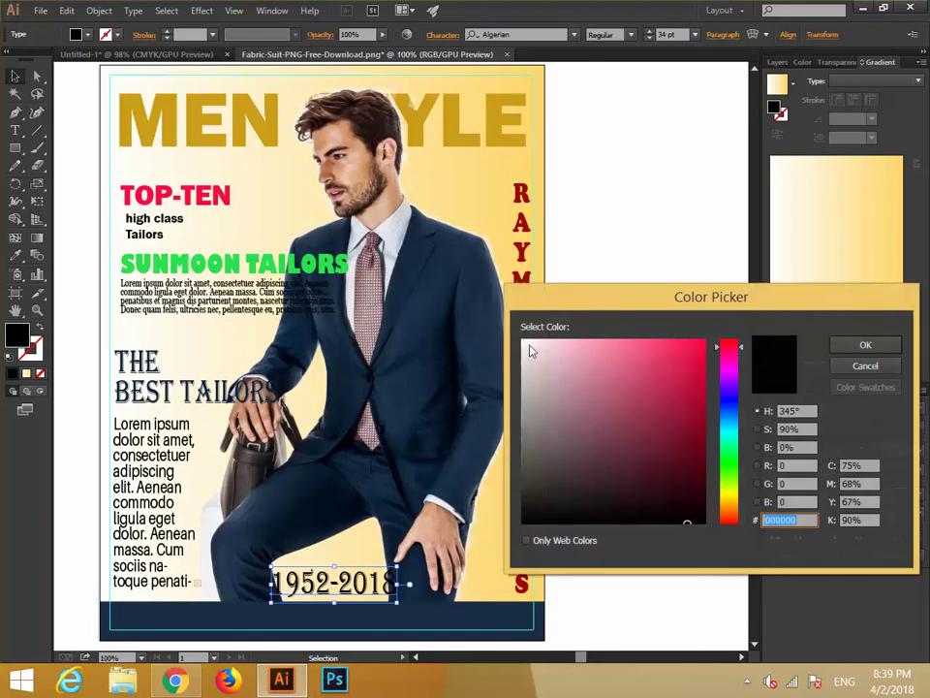
left_click(524, 341)
left_click(866, 345)
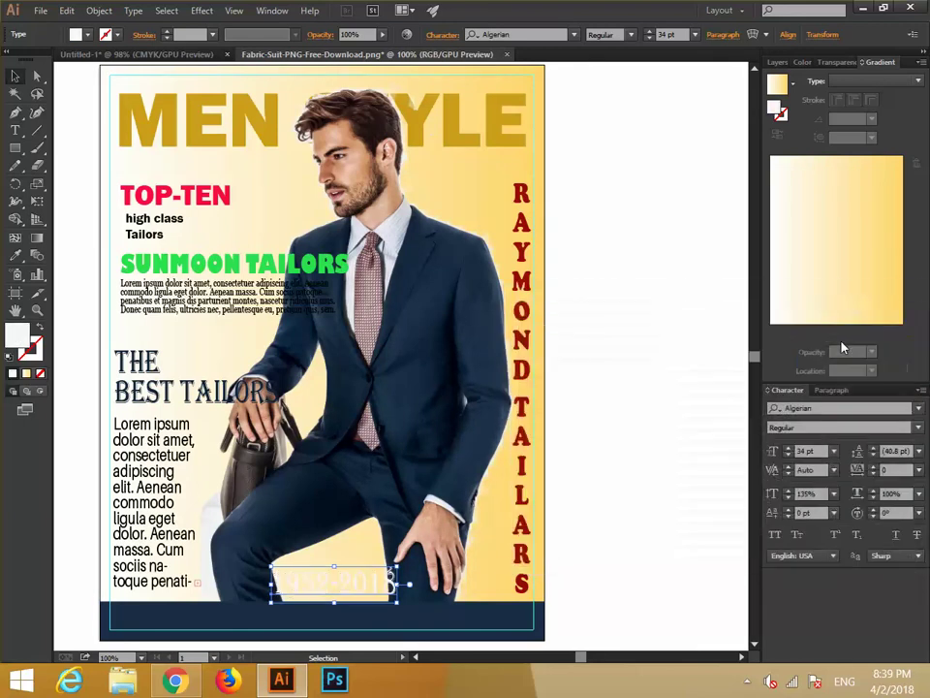
double_click(24, 336)
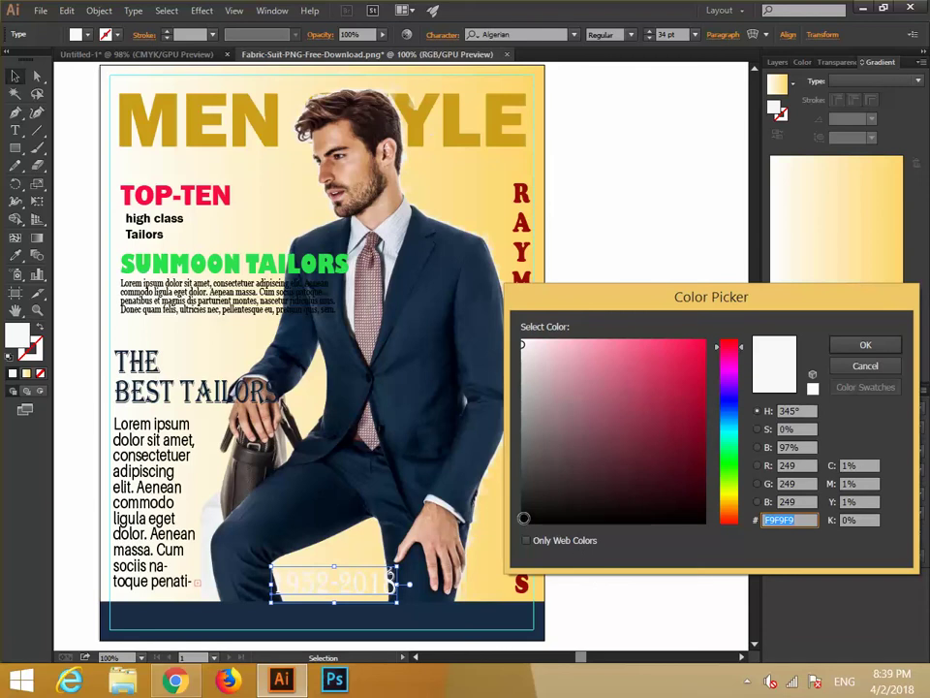
left_click(524, 518)
left_click(863, 345)
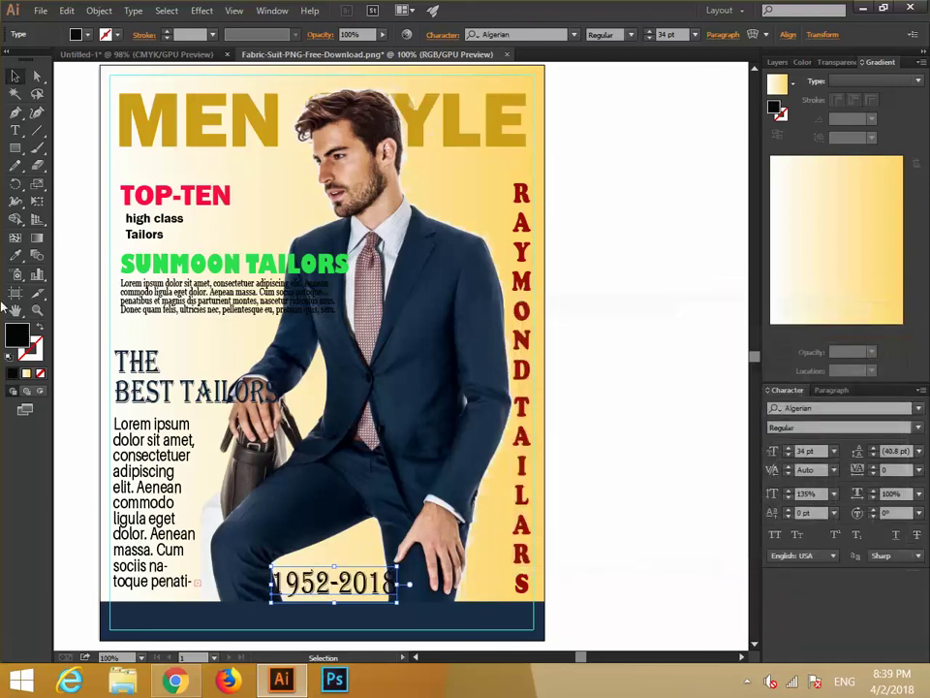
left_click(593, 304)
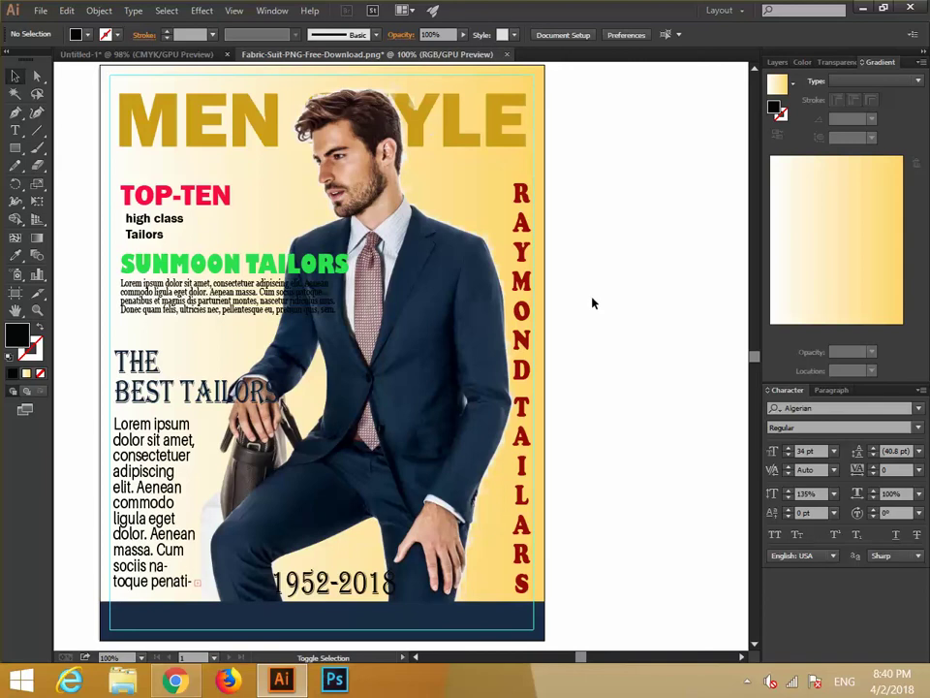
Step: Start saving the poster under a new name and choose the desktop folder Graphic Class > Batch-50
left_click(40, 10)
left_click(76, 156)
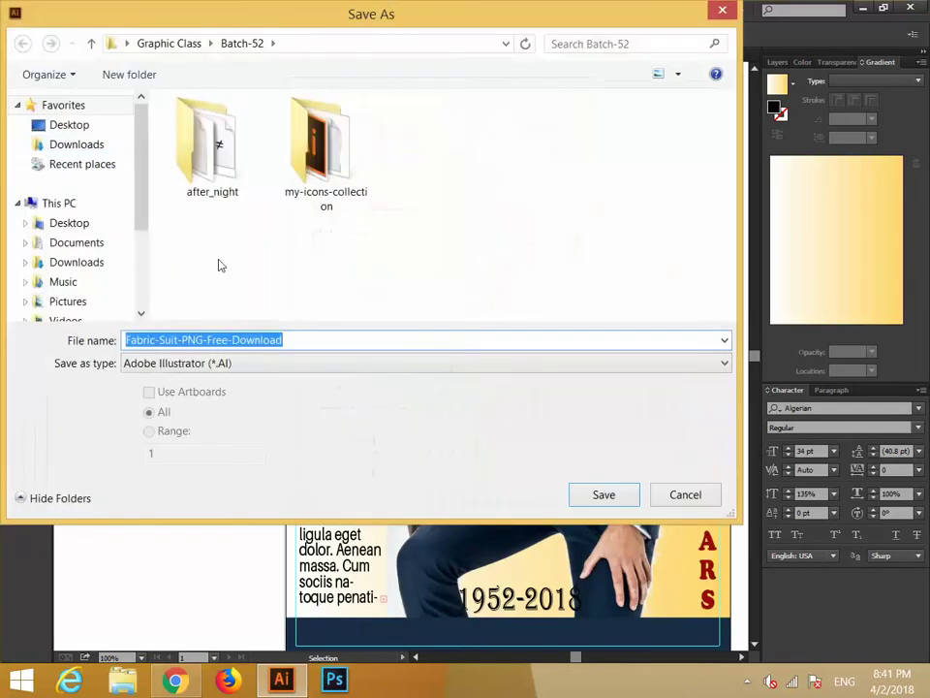
left_click(76, 129)
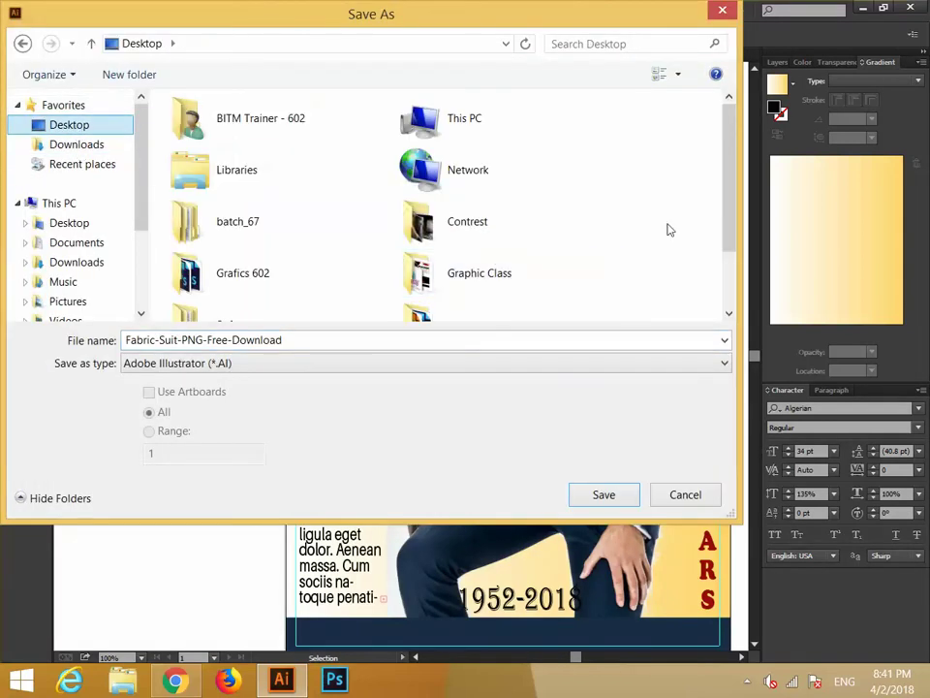
double_click(474, 284)
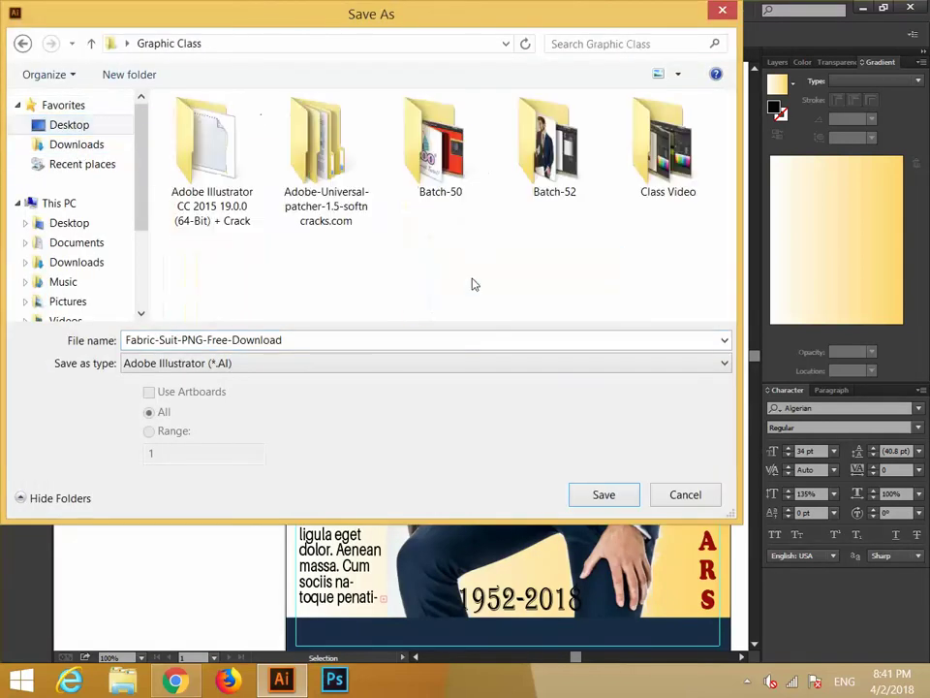
left_click(424, 182)
double_click(424, 182)
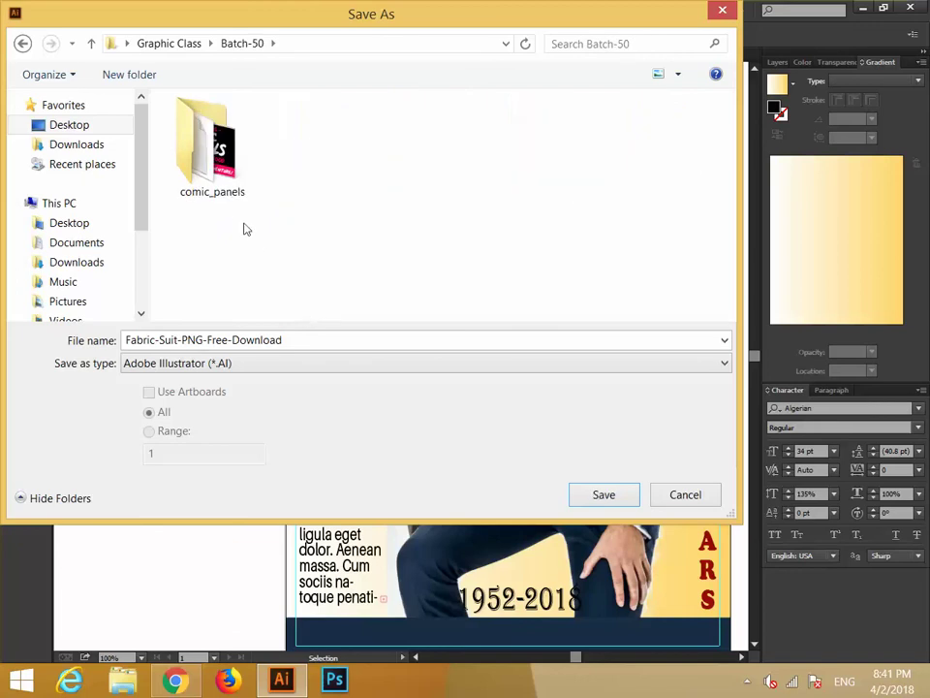
Step: Name the file Megazin and save it in Adobe Illustrator format with the offered save options
left_click(305, 341)
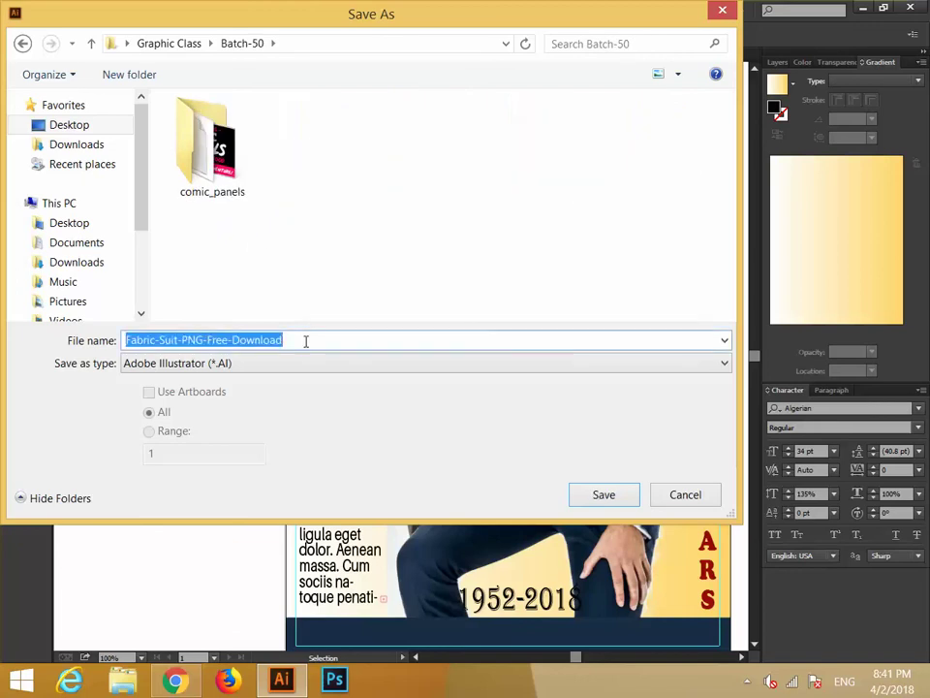
key("BackSpace")
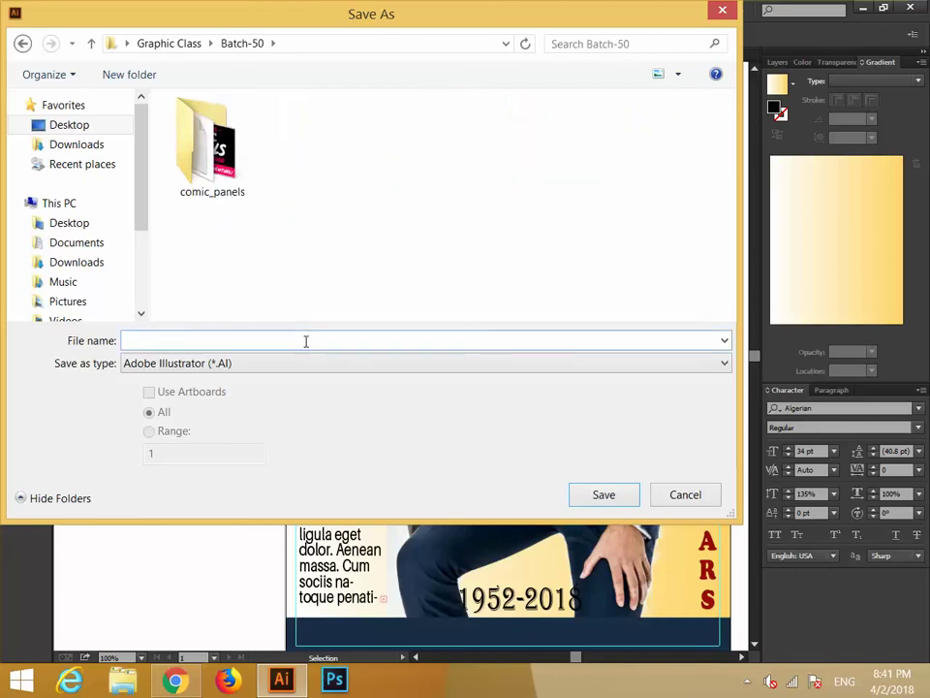
type("Ma")
key("BackSpace")
type("egazin")
left_click(603, 494)
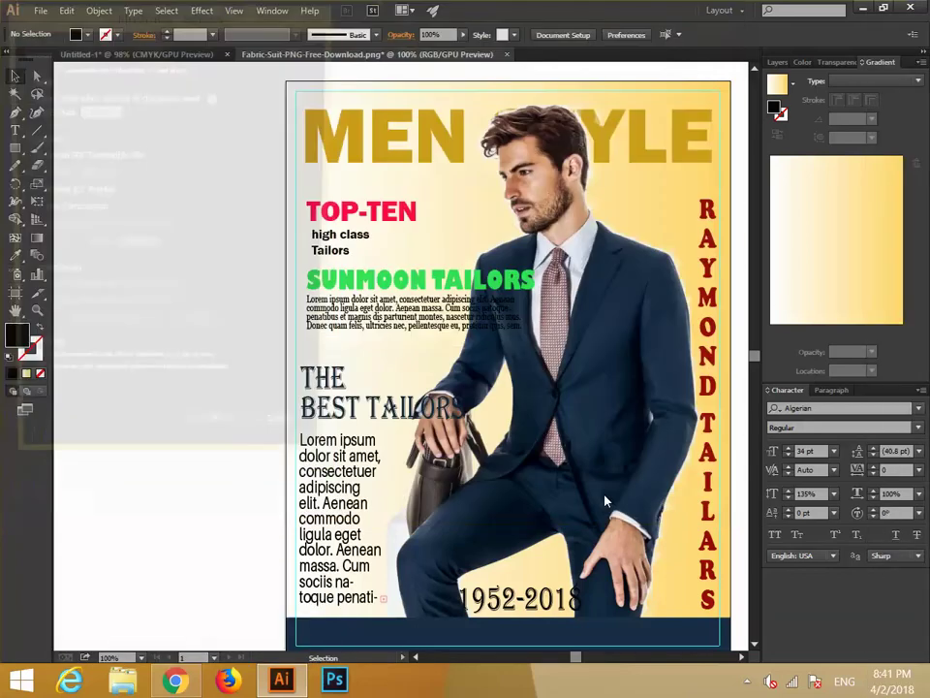
left_click(218, 445)
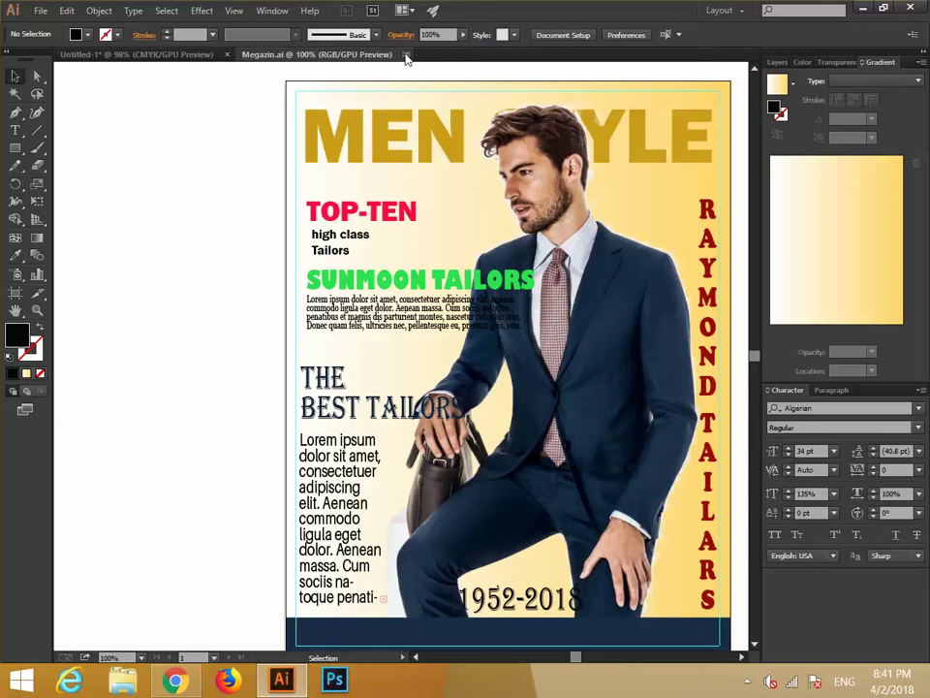
Step: Close the saved poster and reopen Megazin from the desktop folder Graphic Class > Batch-50
left_click(407, 55)
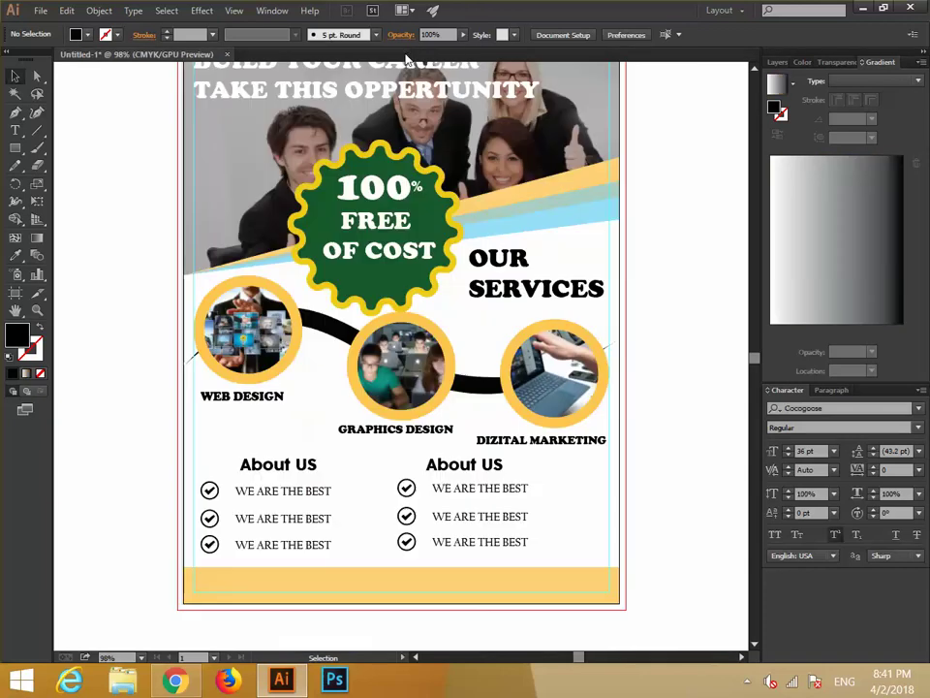
left_click(40, 11)
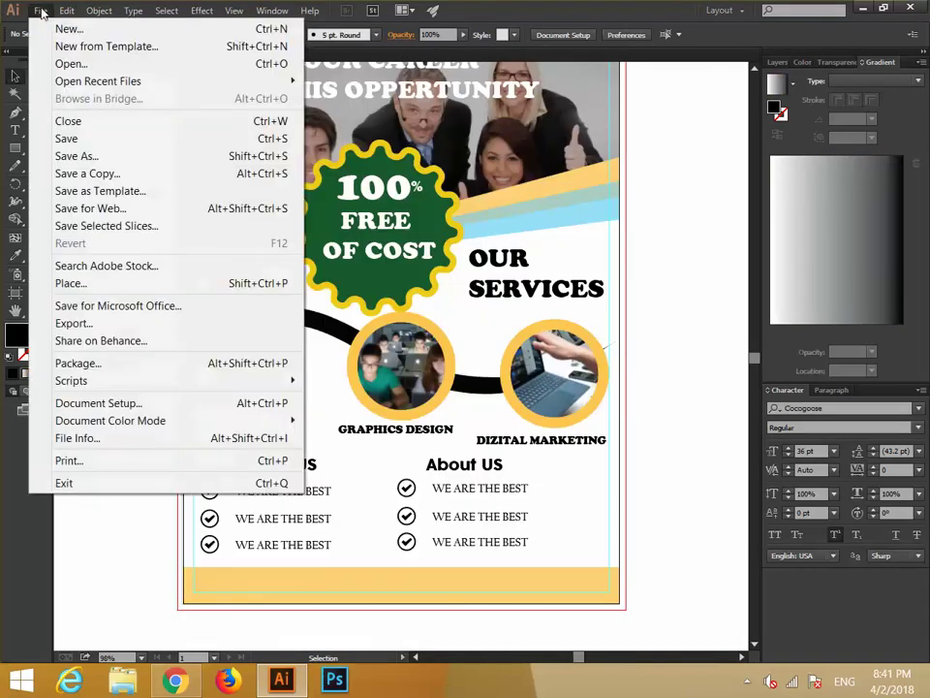
left_click(71, 64)
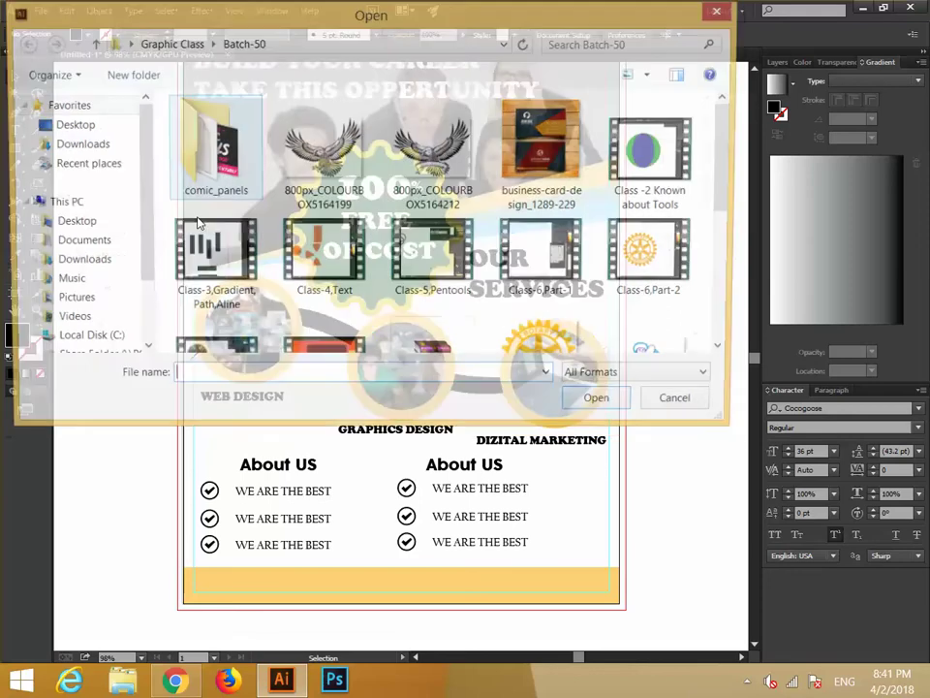
left_click(73, 126)
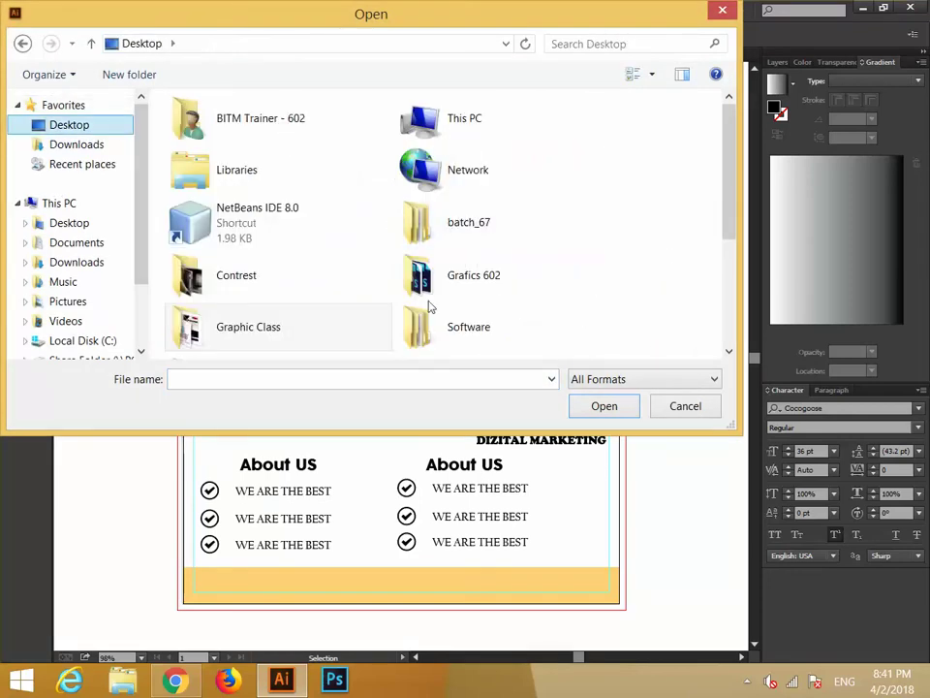
double_click(280, 328)
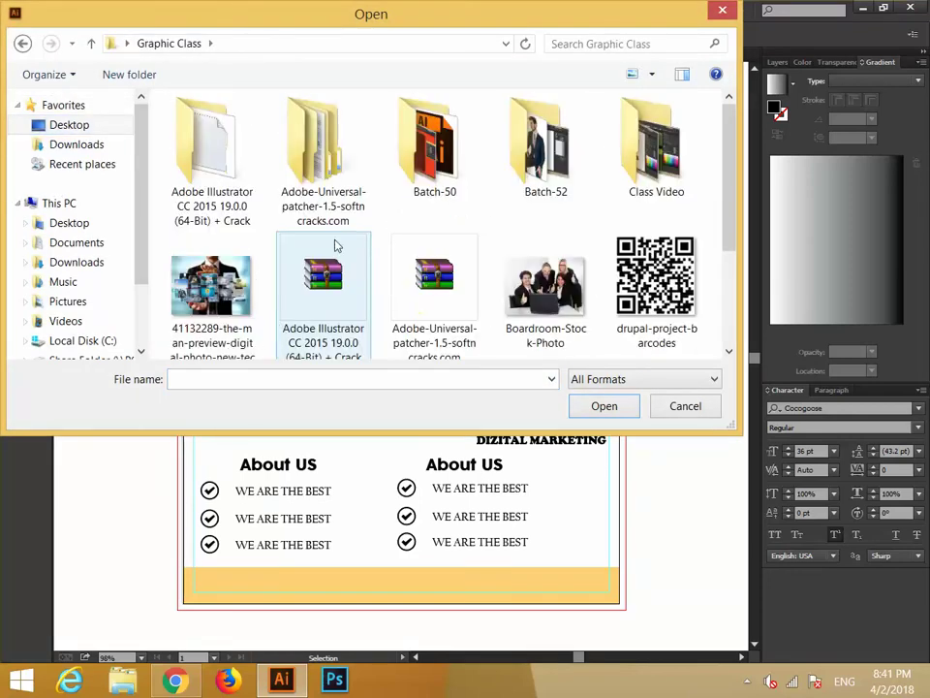
double_click(434, 145)
scroll(544, 265, "down", 3)
left_click(446, 315)
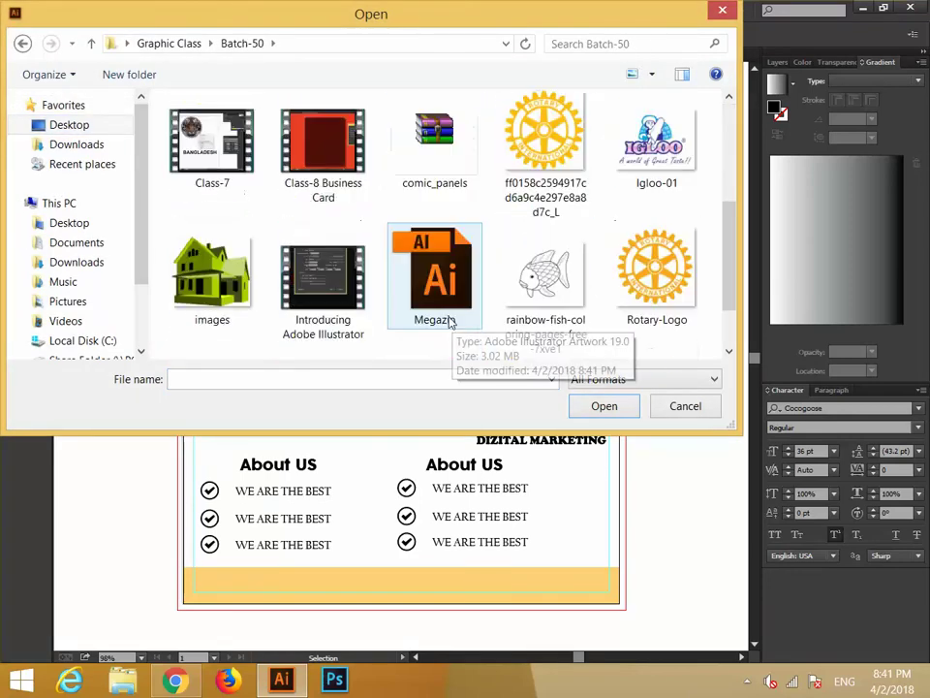
left_click(605, 405)
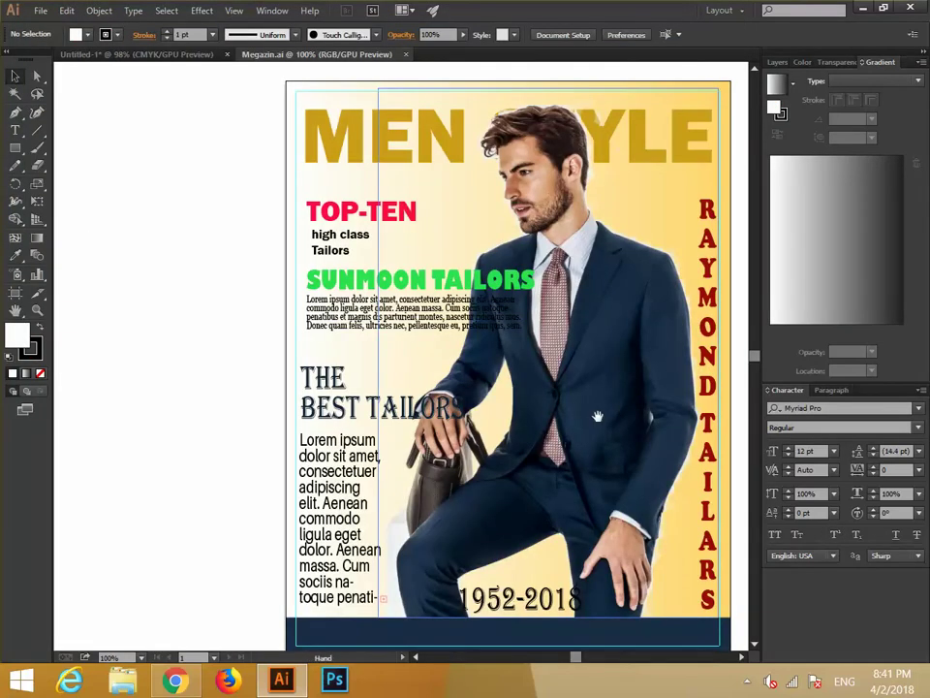
scroll(531, 383, "right", 5)
scroll(582, 392, "down", 2)
scroll(636, 404, "up", 2)
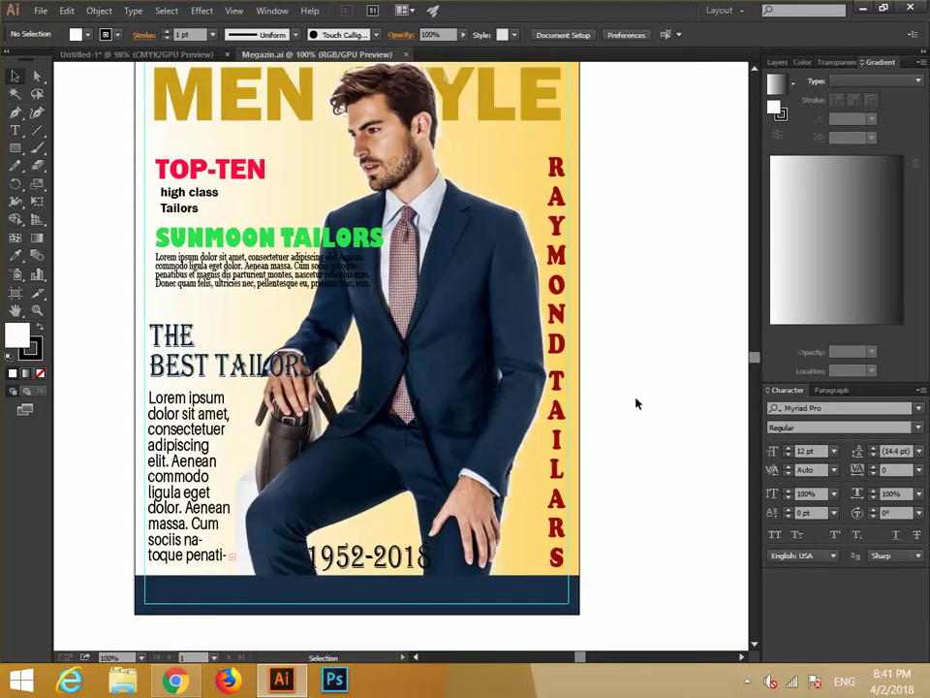
scroll(637, 403, "up", 1)
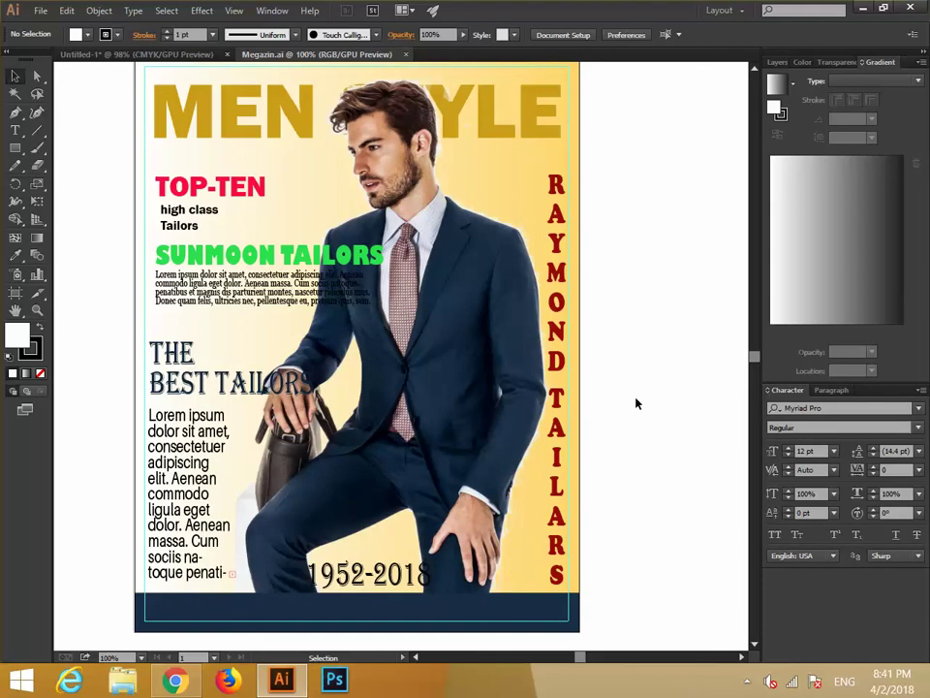